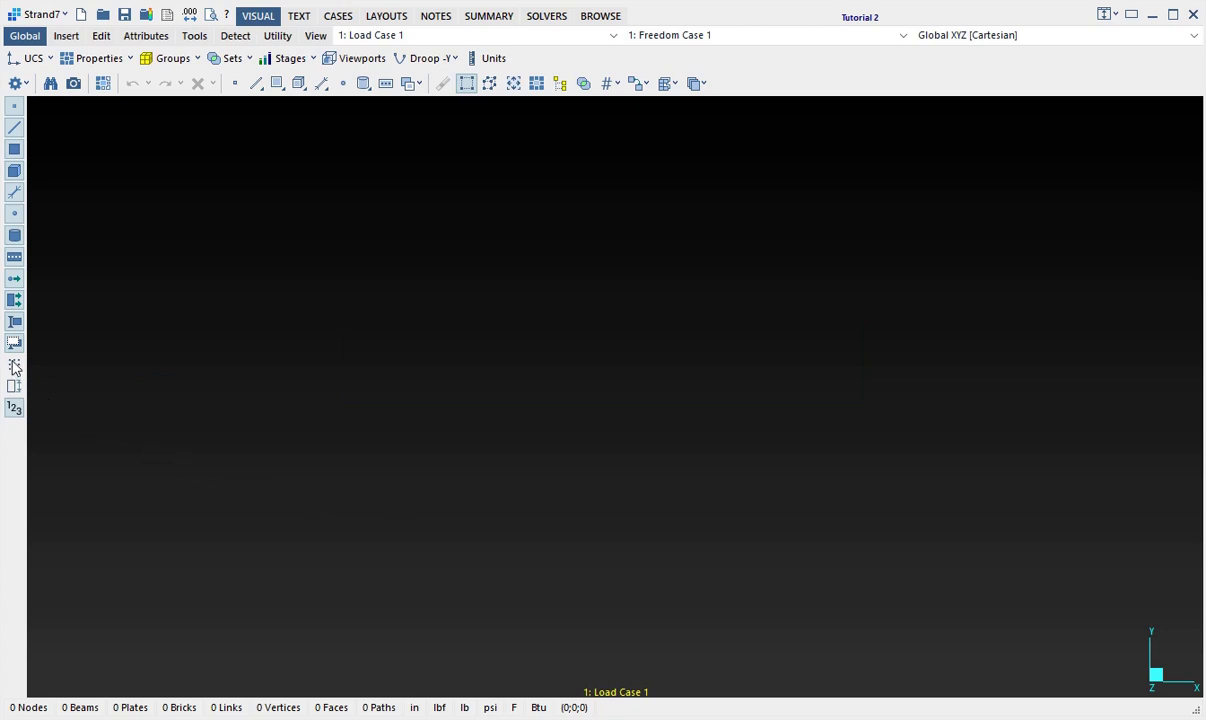
Set the snap grid at Y = 0 with 3 Z grids and 1 X grid, with maximum limits Z 40*12+6 and X 45*12
click(14, 343)
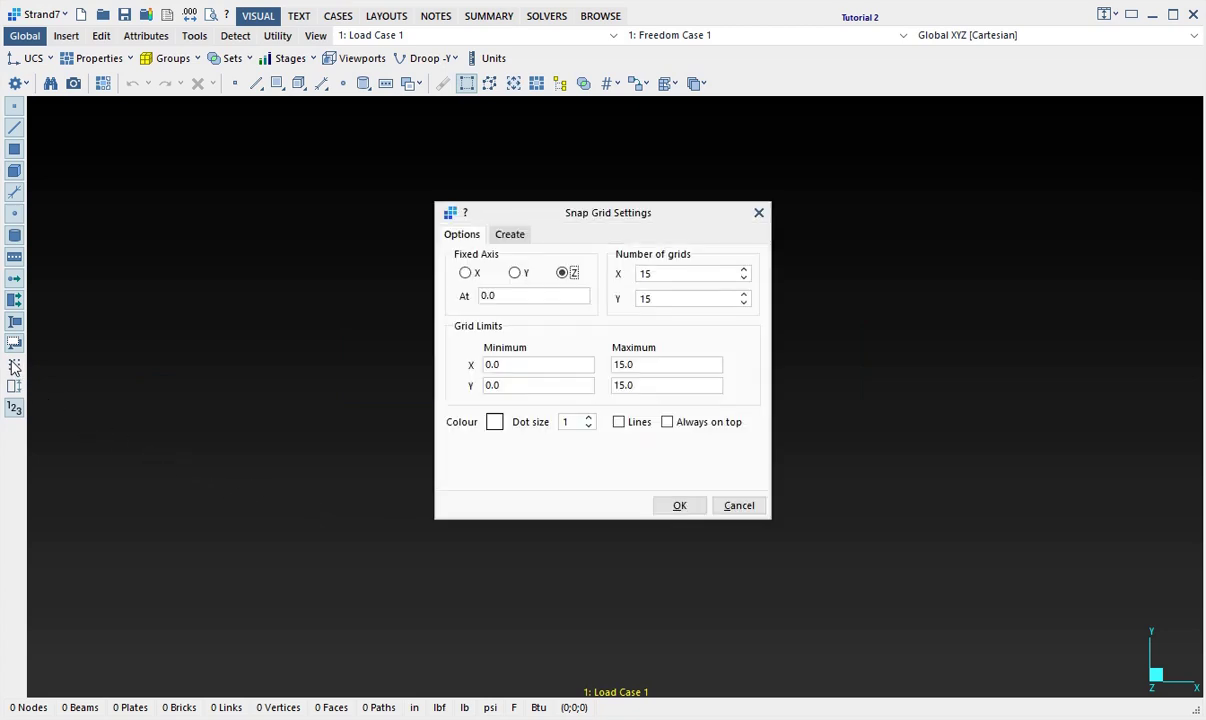
click(516, 273)
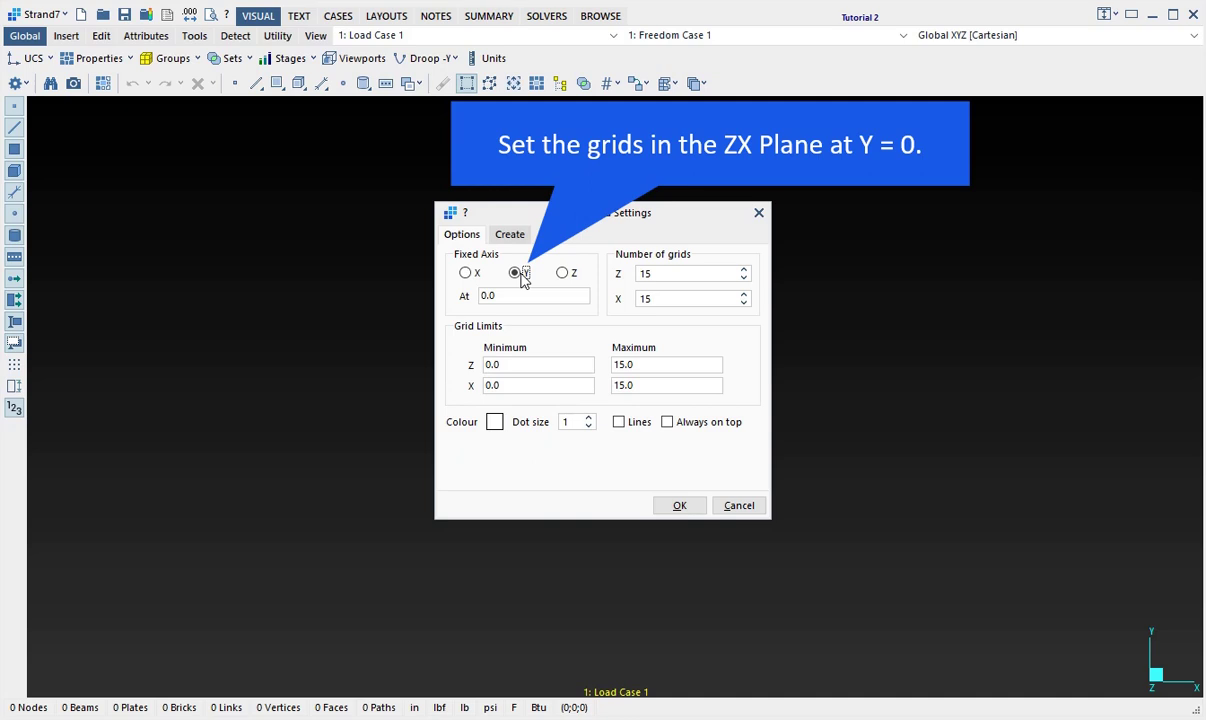
double_click(679, 274)
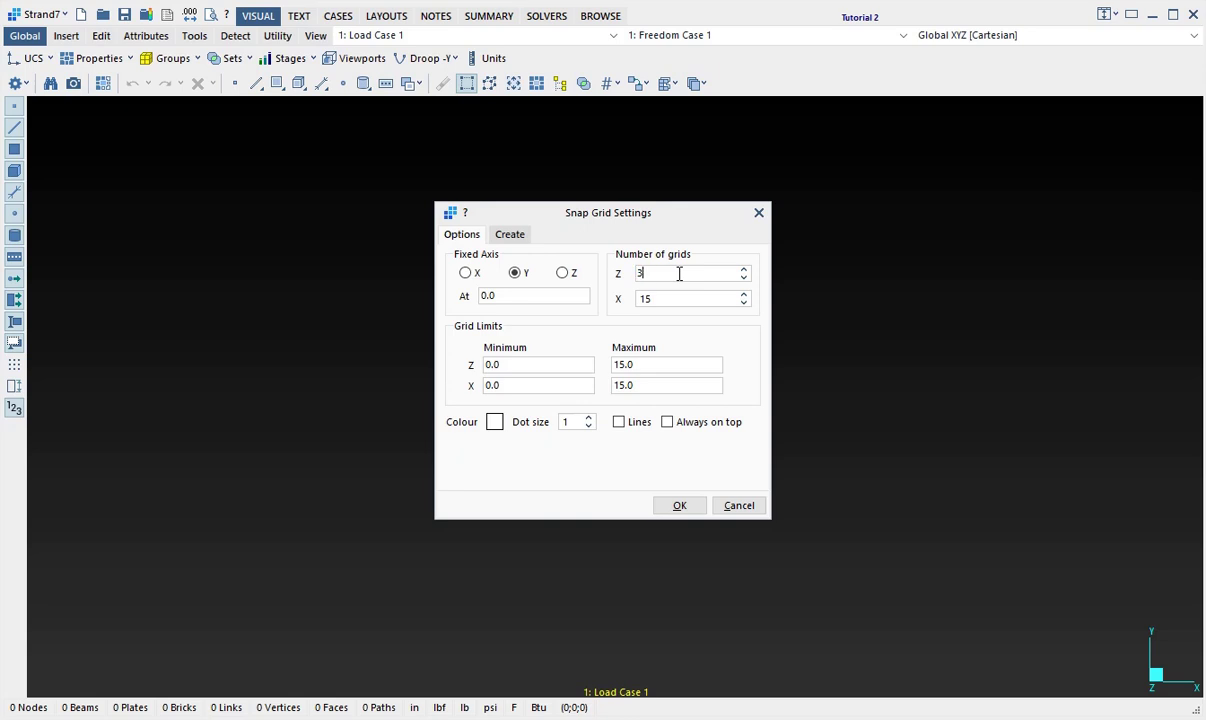
double_click(684, 298)
double_click(673, 364)
text(40*12+6)
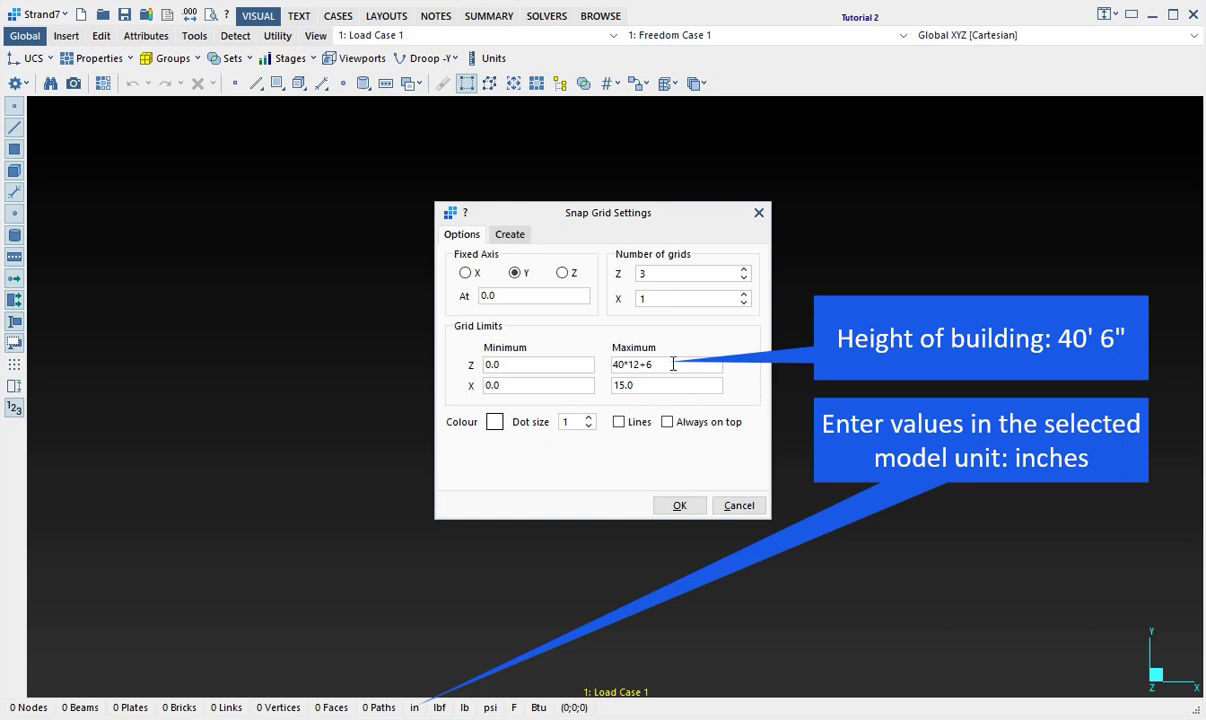
key(Tab)
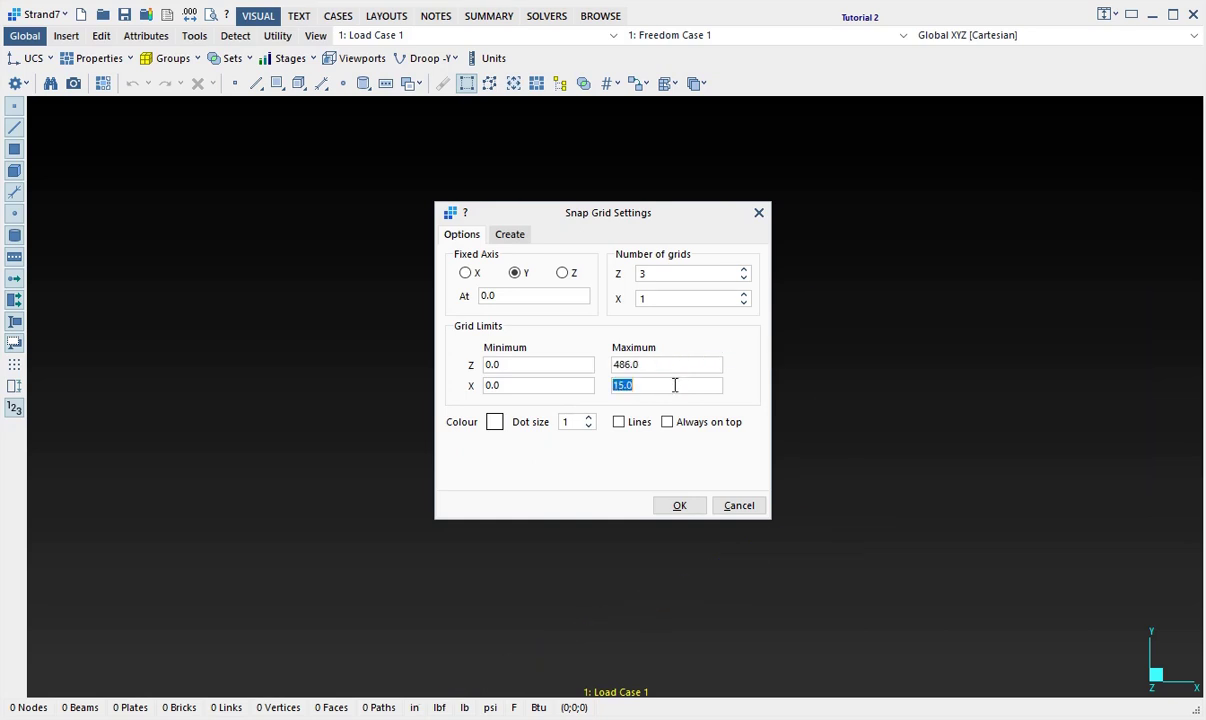
text(45*12)
Create Beam2 elements on the snap grid using property type 1 and beam Style 1
click(511, 235)
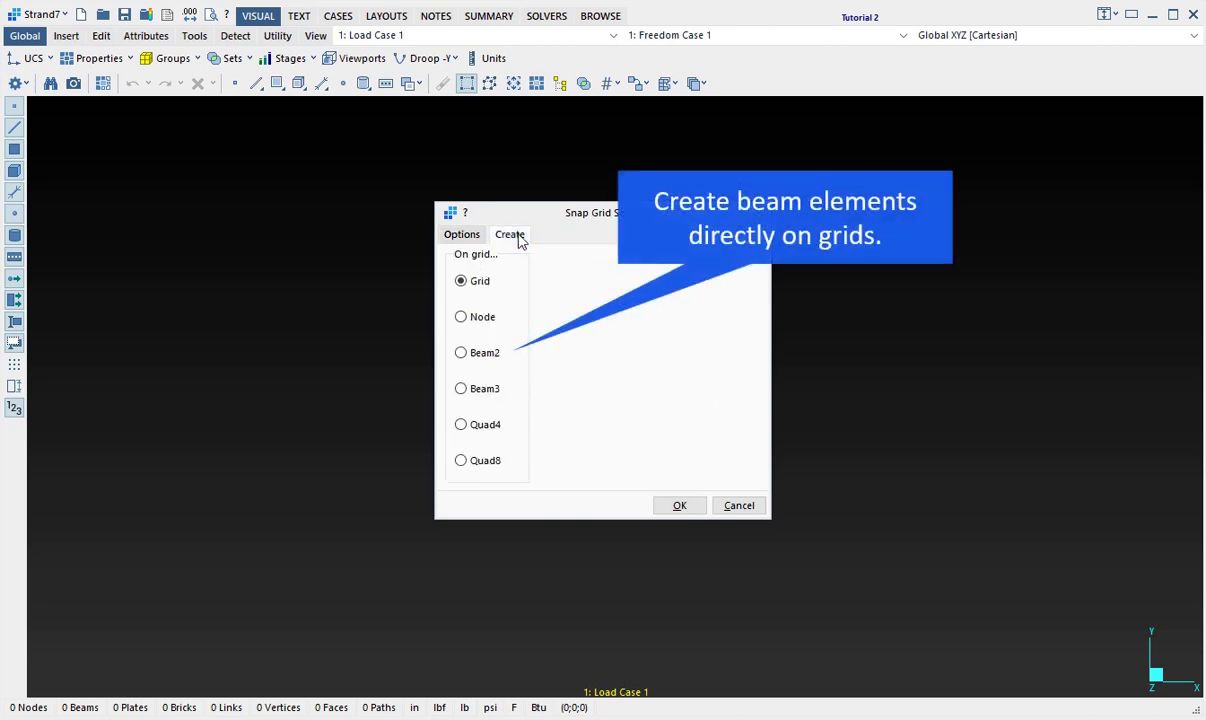
click(462, 354)
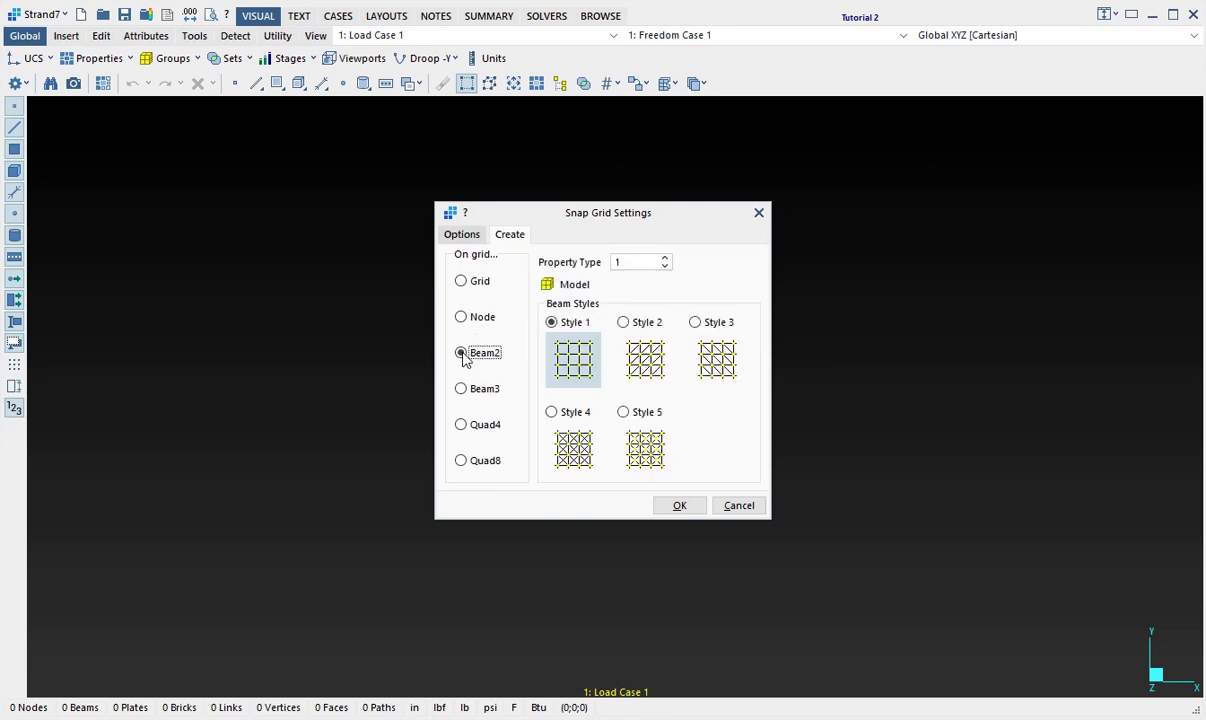
click(699, 511)
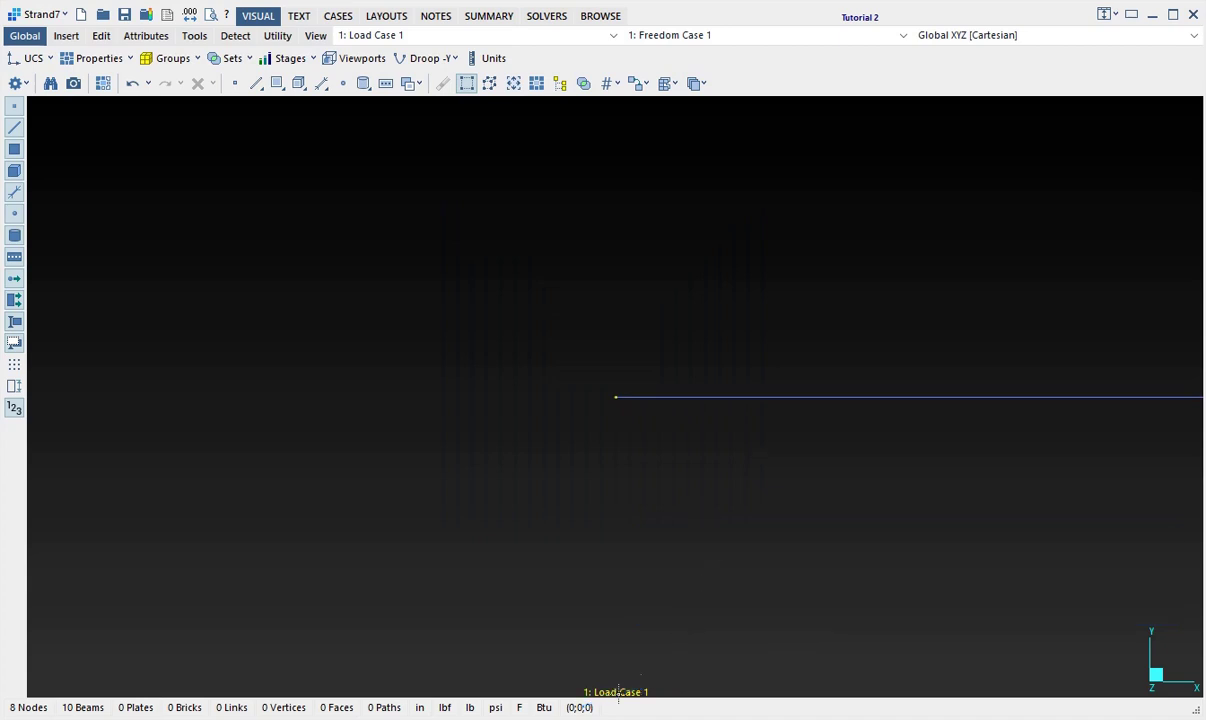
Orient the model to the front ZX Plane preset view
click(580, 707)
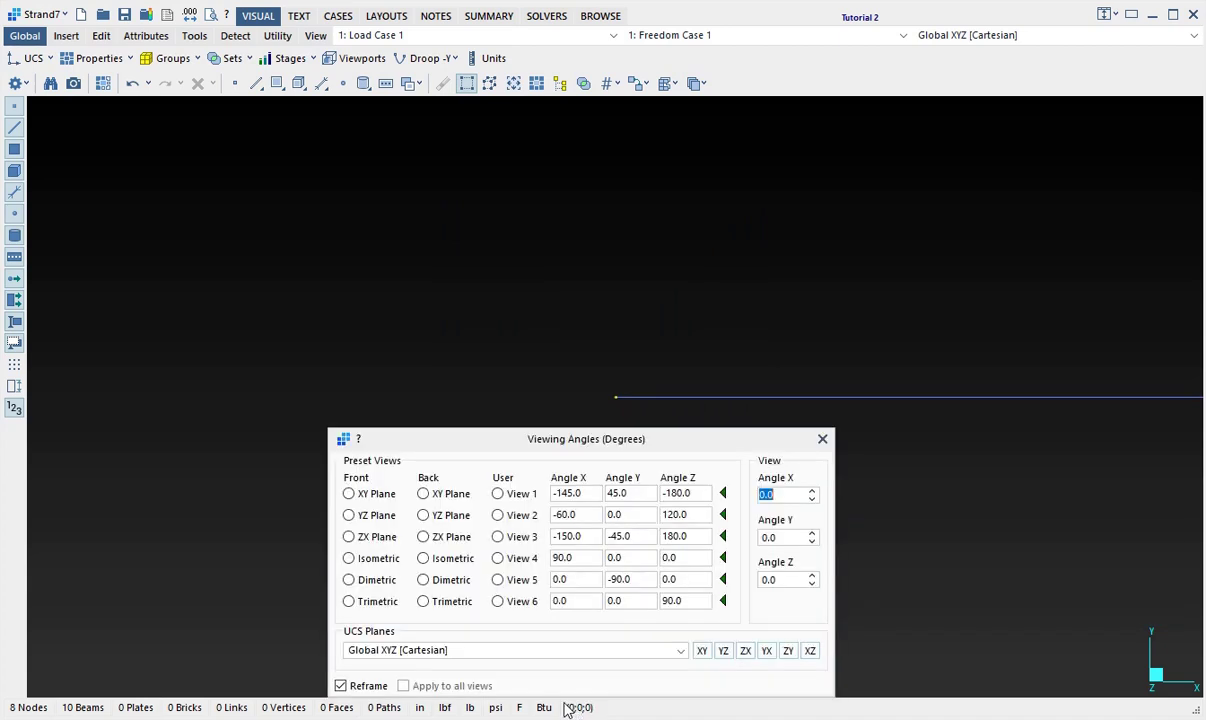
click(348, 537)
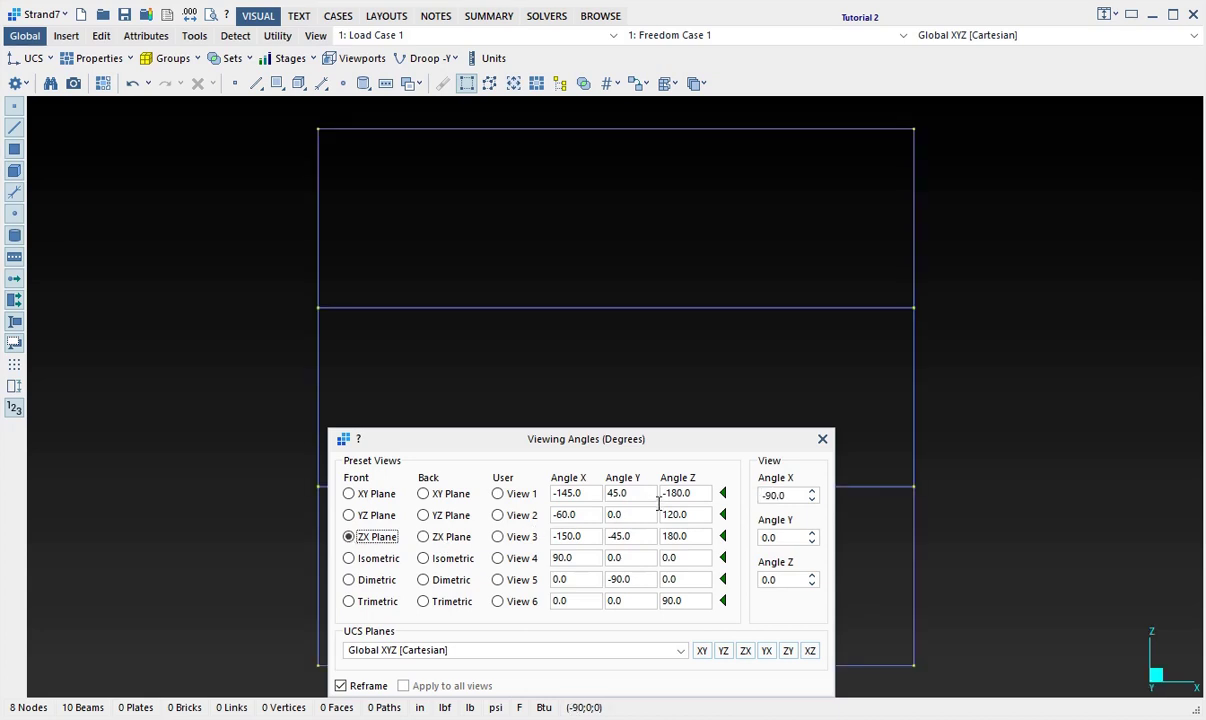
click(822, 439)
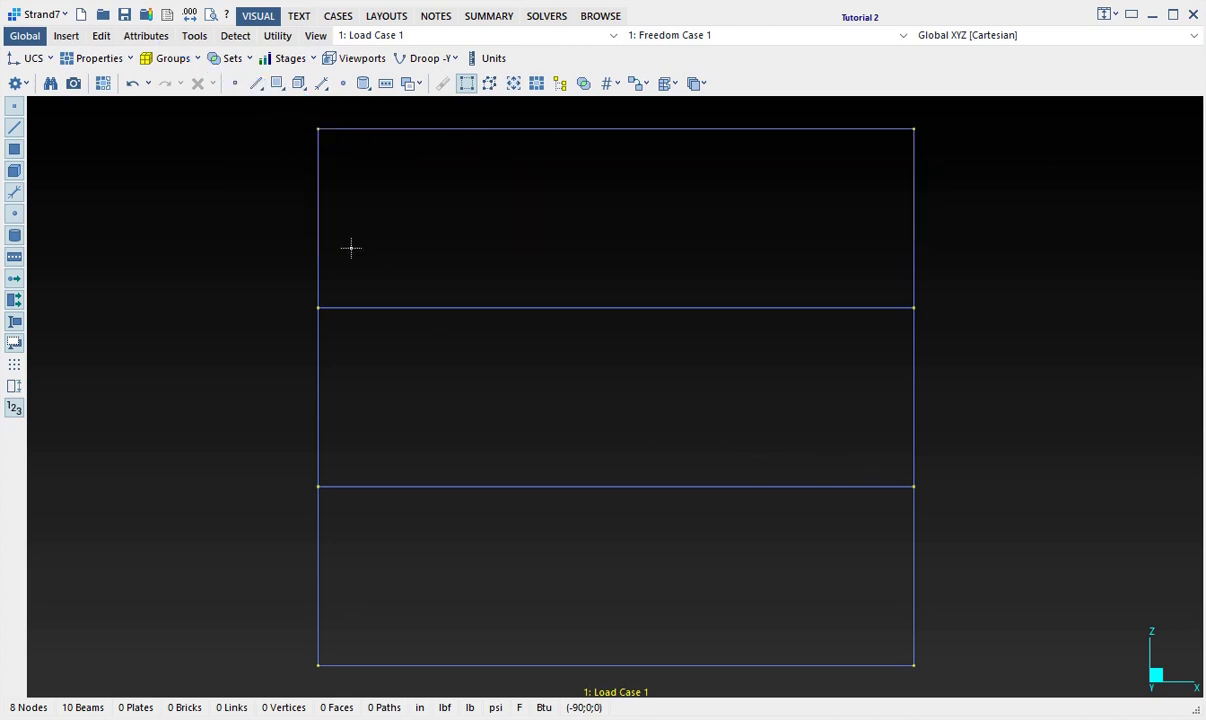
Assign beam property type 2 to the three horizontal floor and roof beams above the base
click(146, 36)
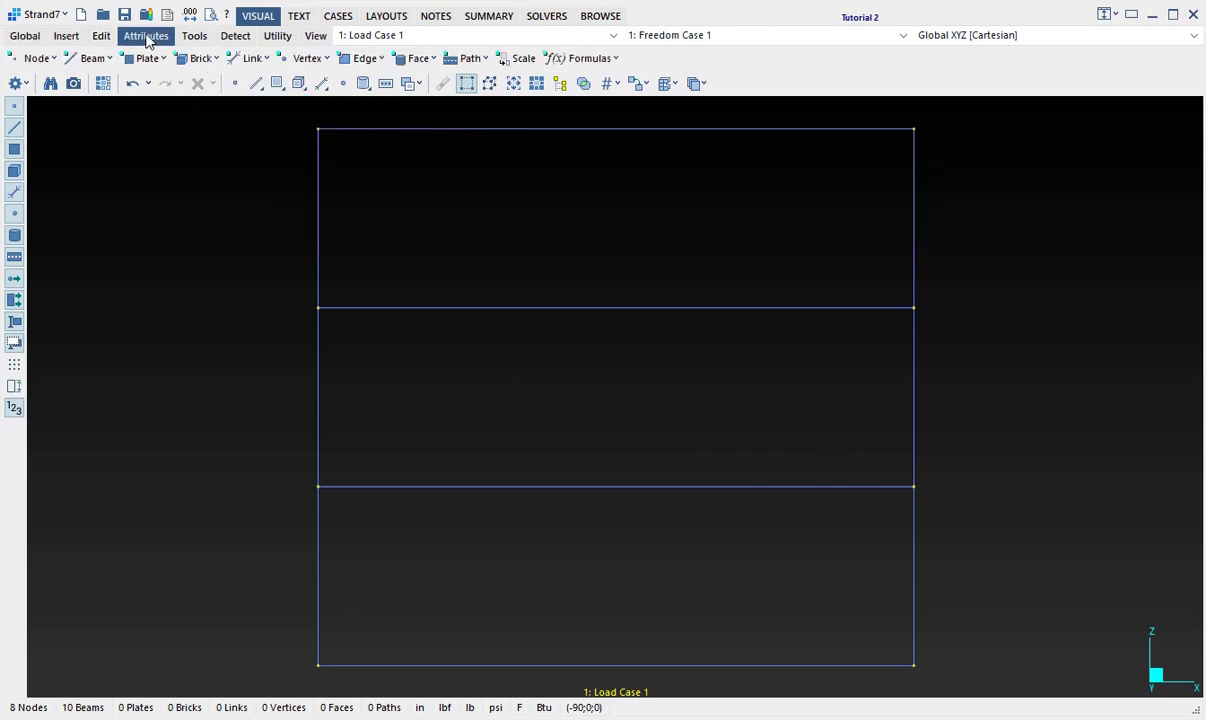
click(92, 58)
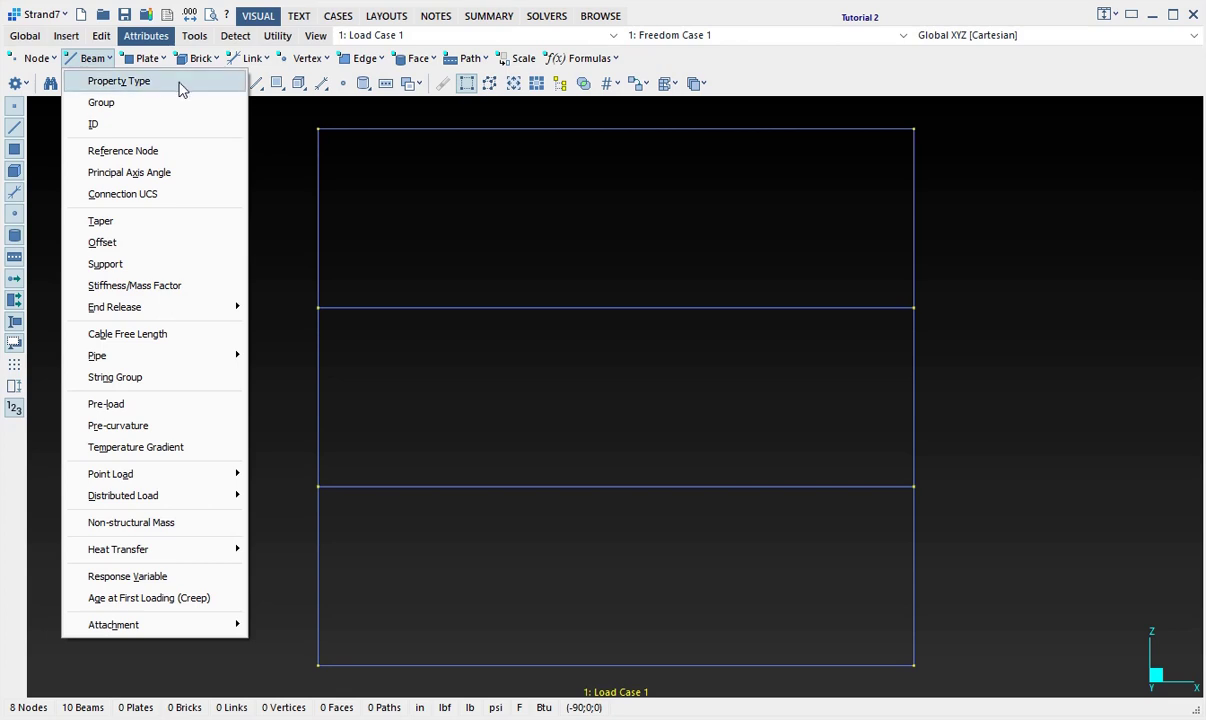
click(168, 81)
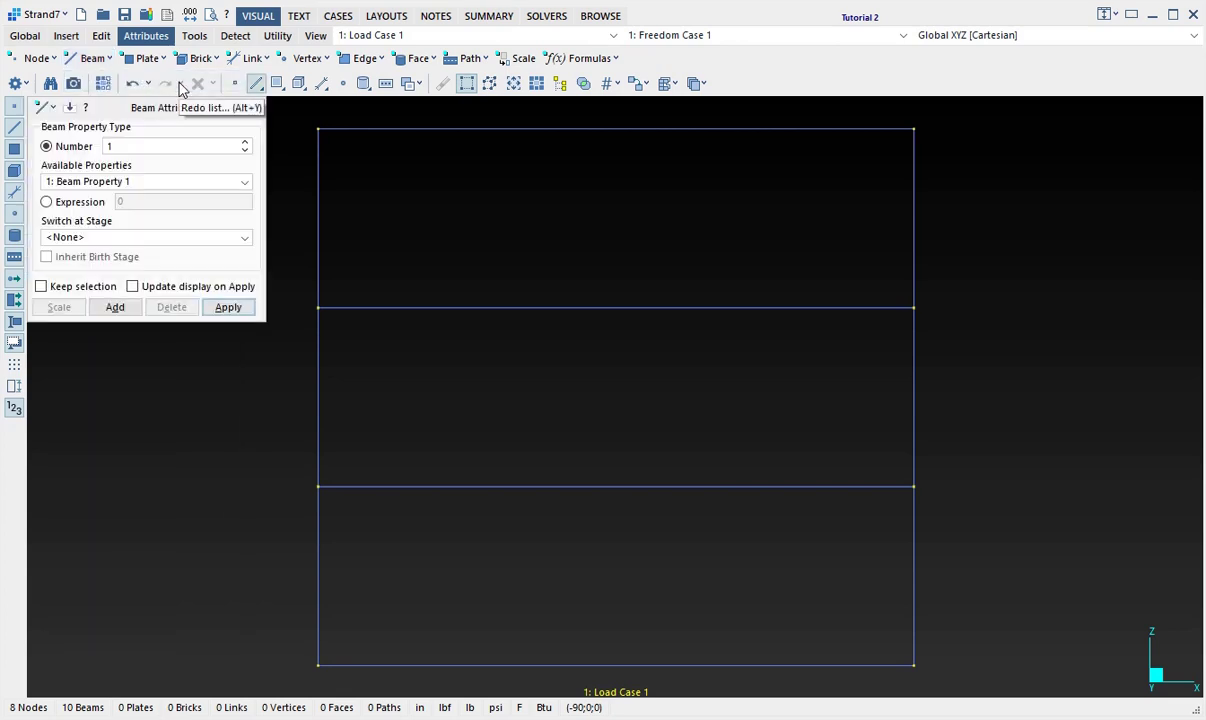
click(456, 129)
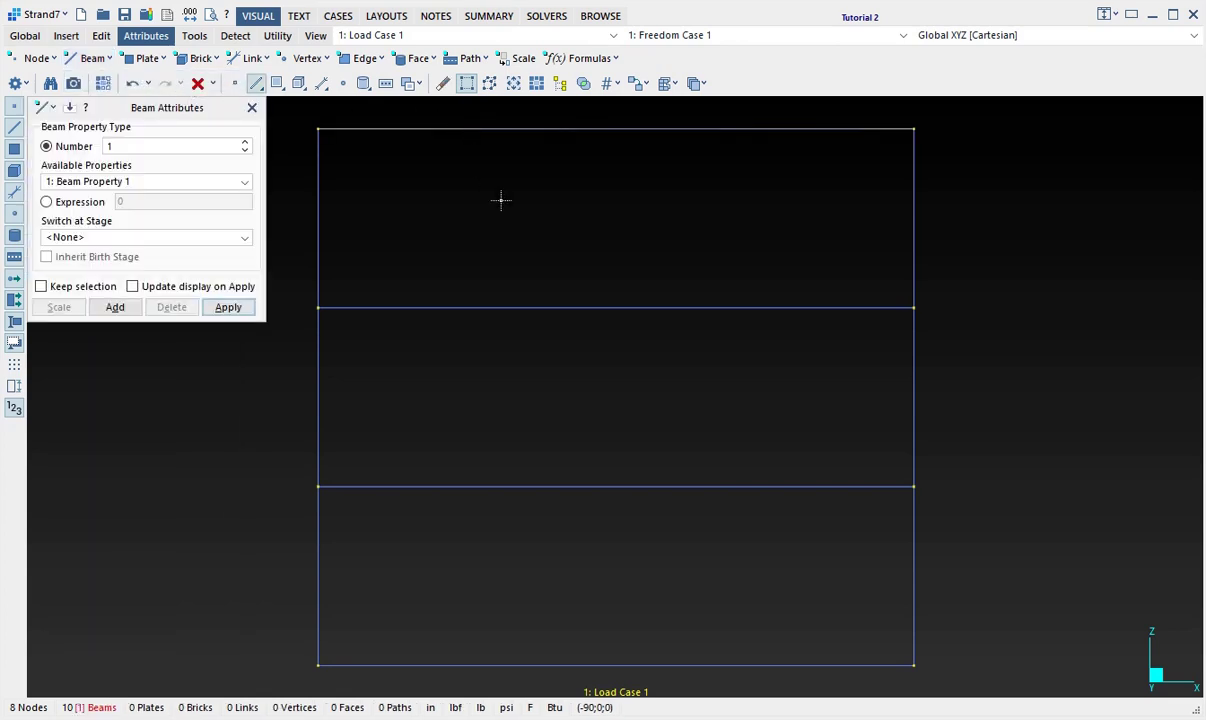
click(530, 307)
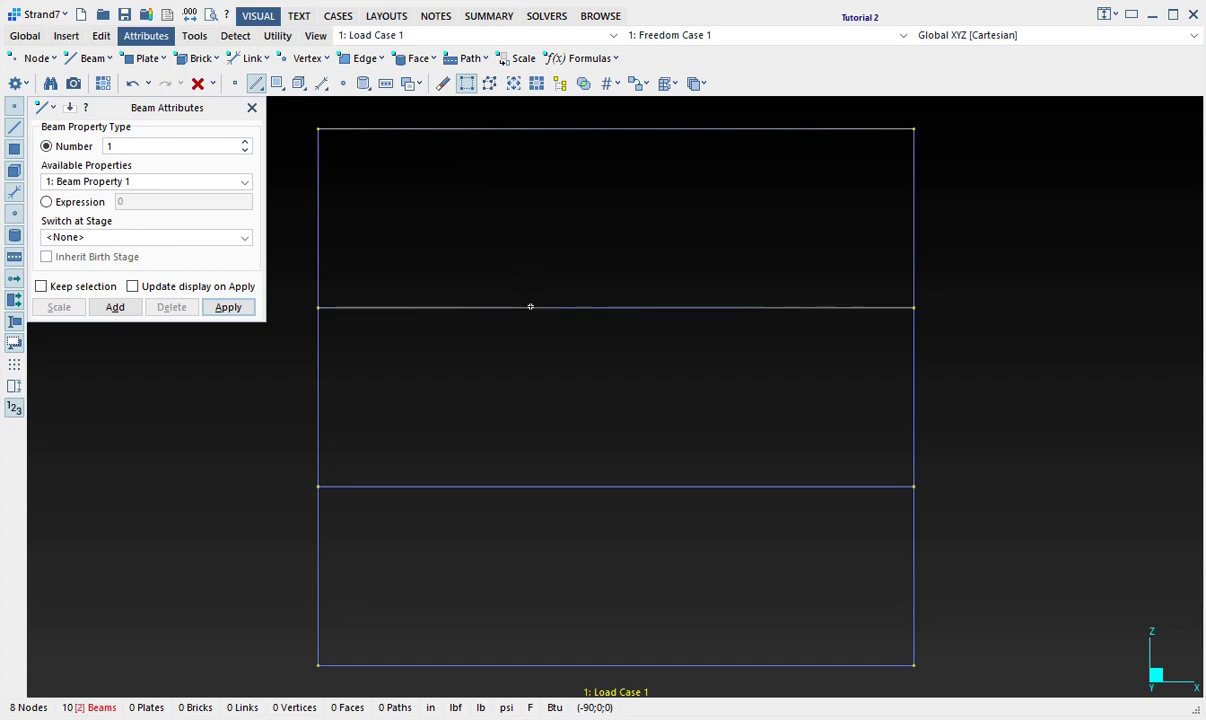
click(622, 487)
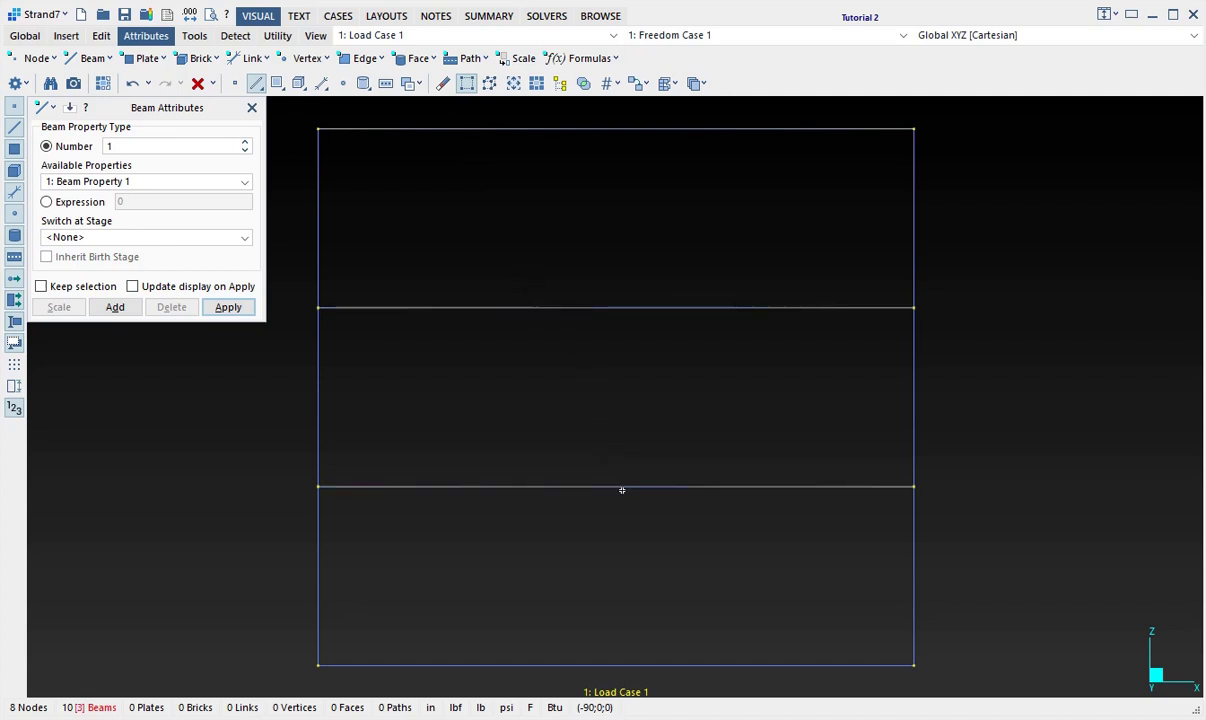
click(245, 142)
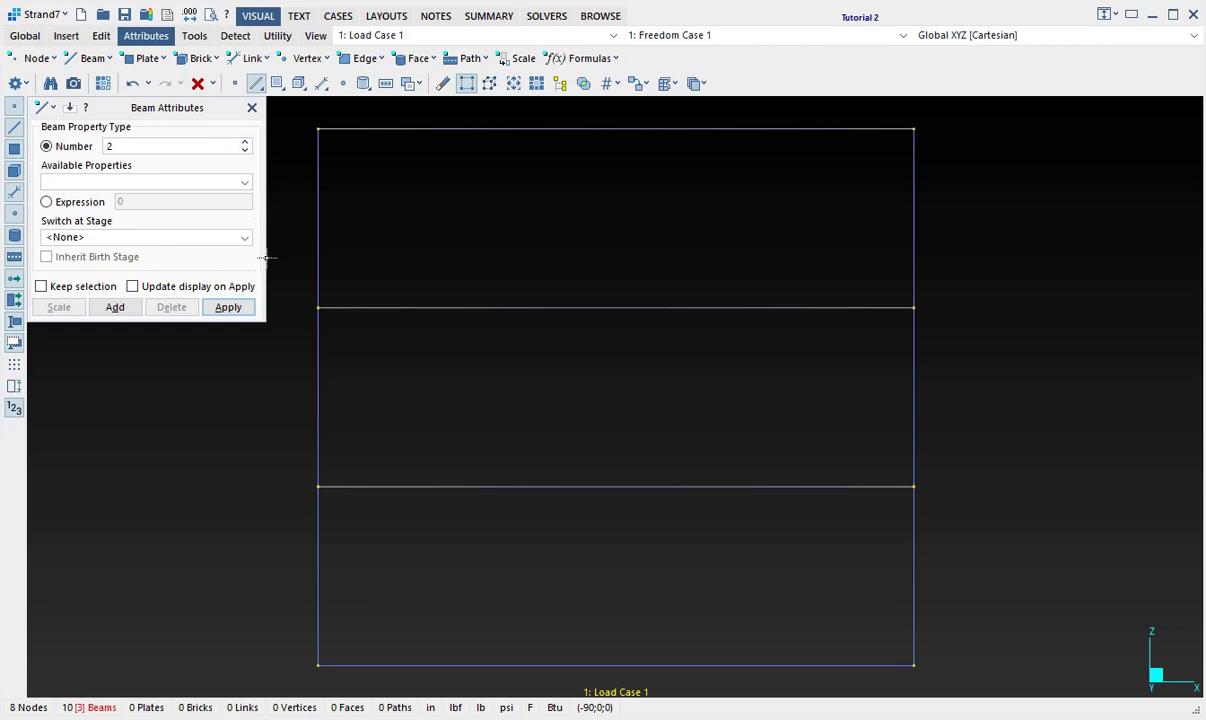
click(248, 309)
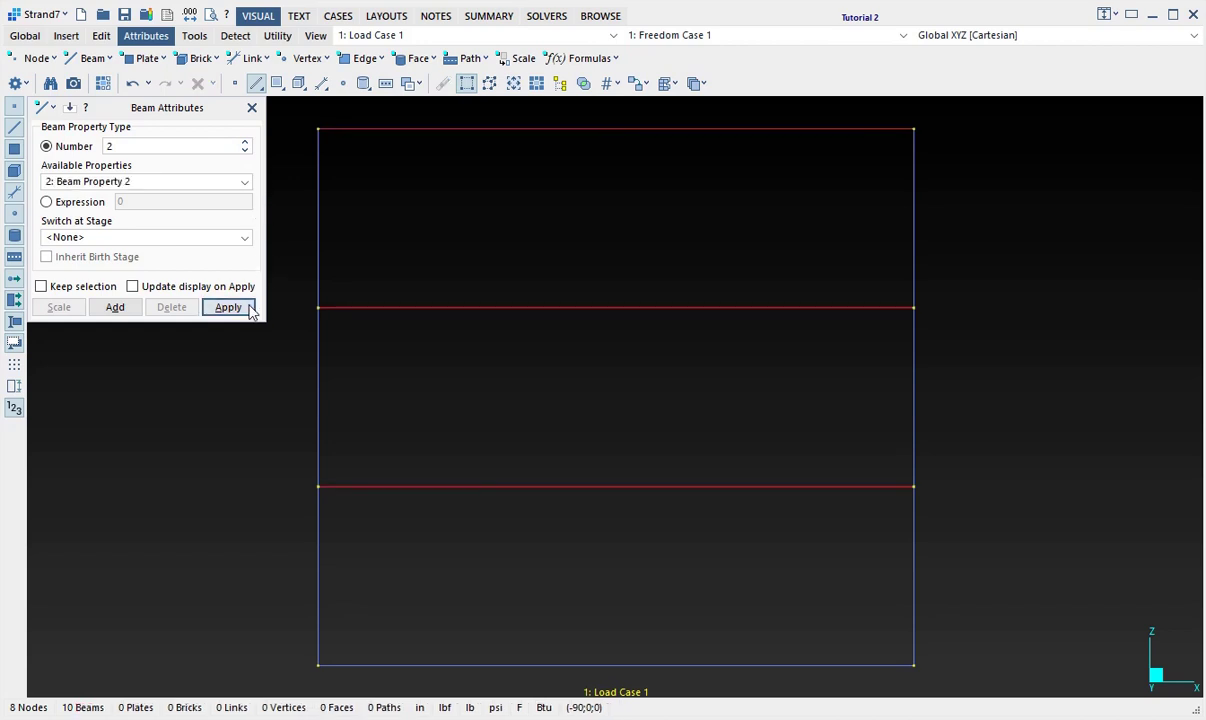
click(252, 108)
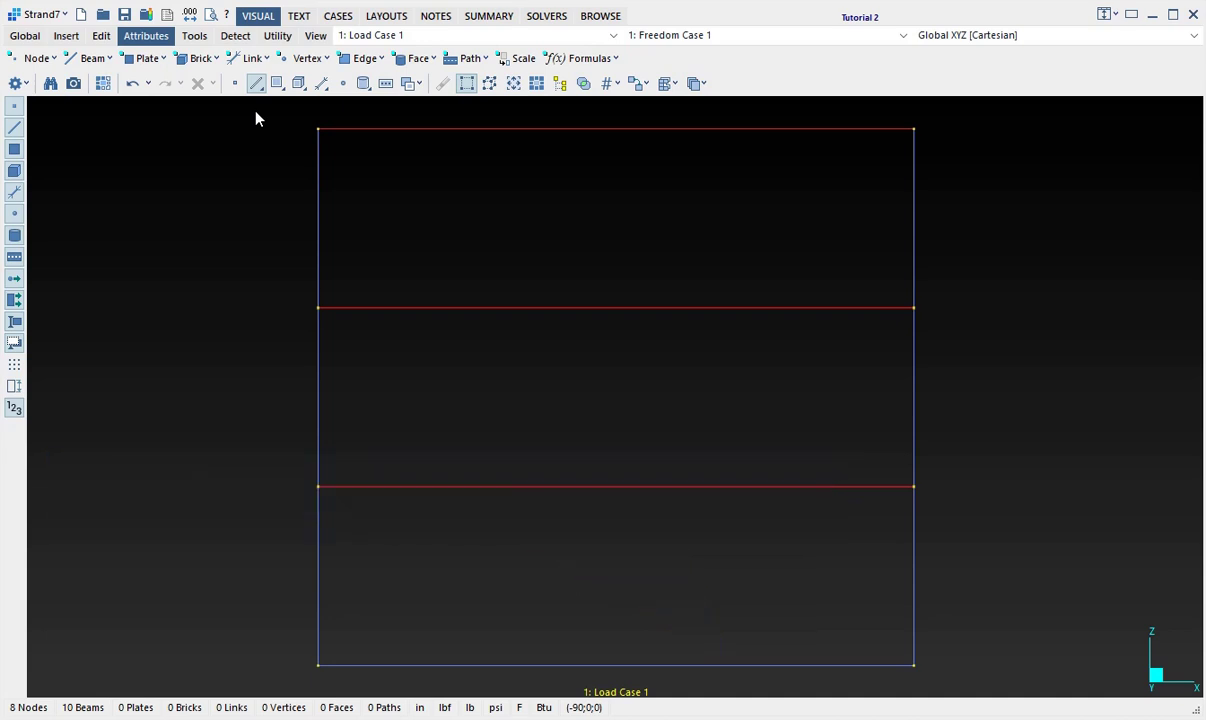
Delete the horizontal beam at the base of the frame
click(665, 664)
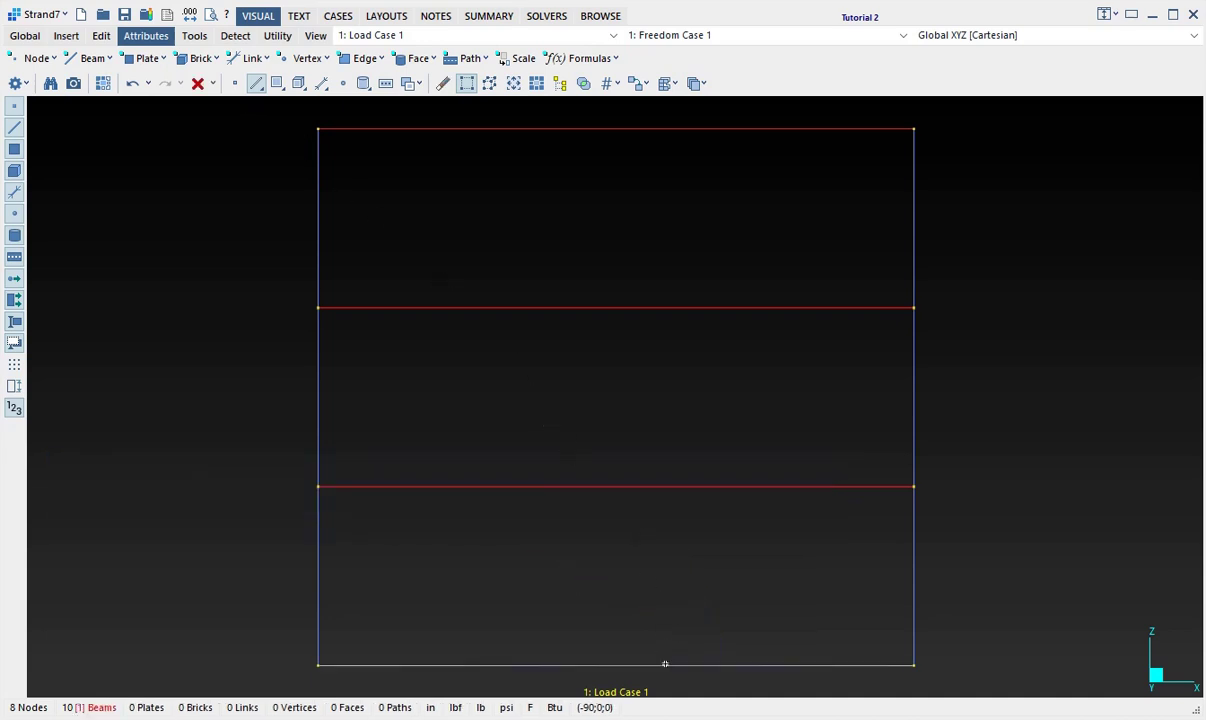
key(Delete)
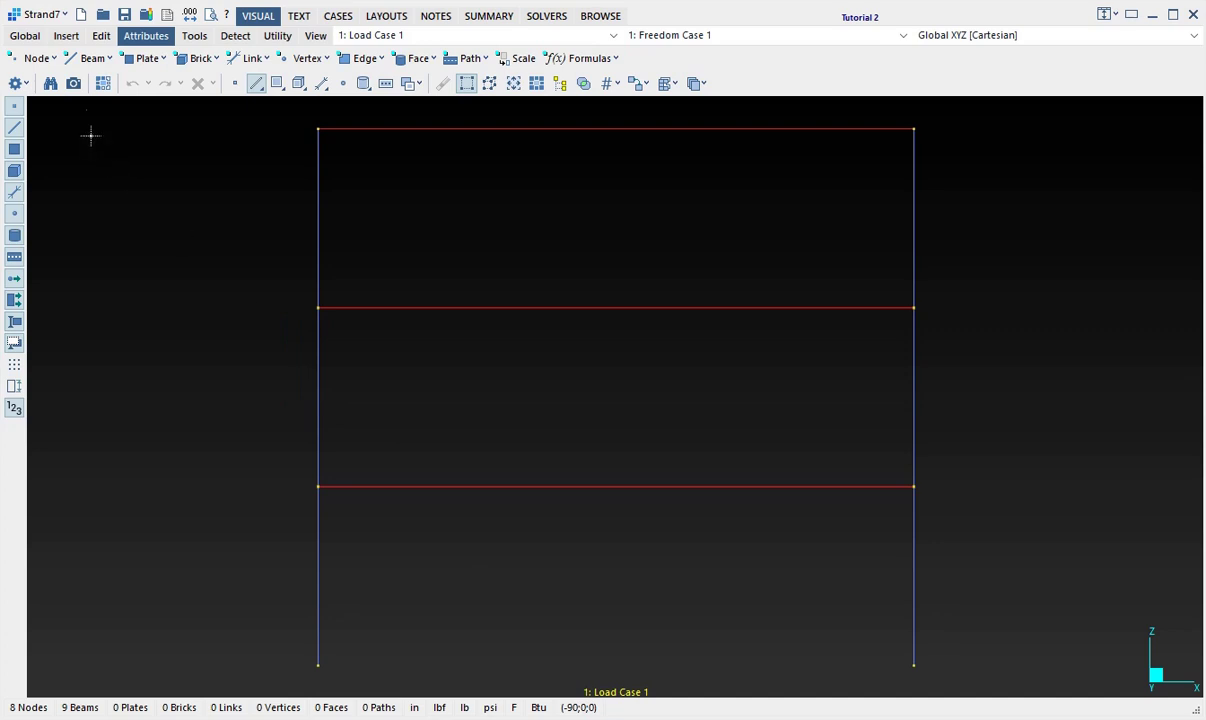
Assign the AISC W 14 × 90 section (US customary) from the BGL library to Beam Property 1, importing material data and using the library name
click(31, 38)
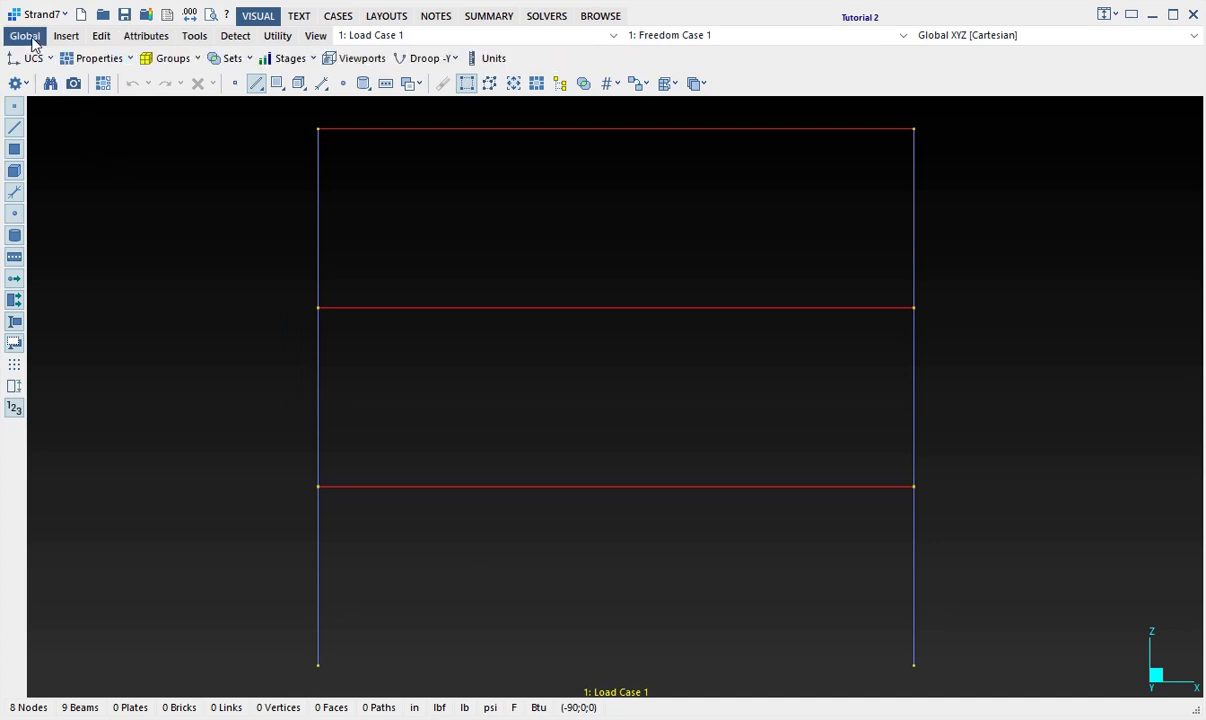
click(95, 58)
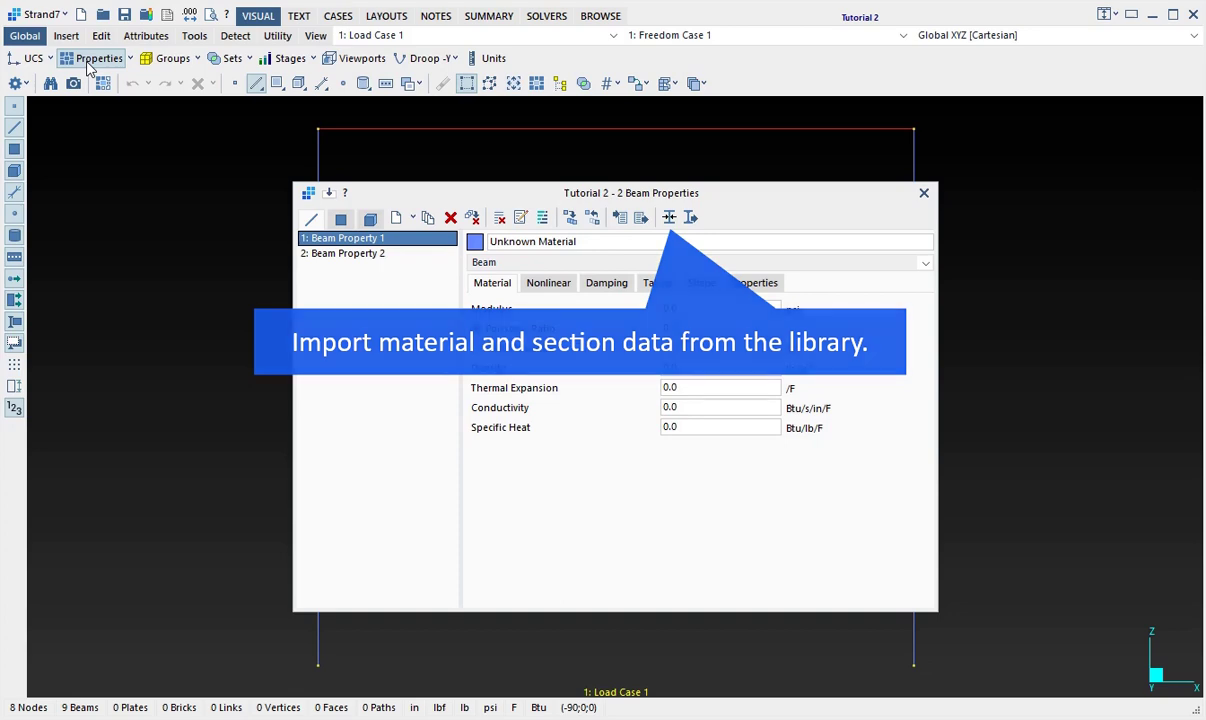
click(669, 218)
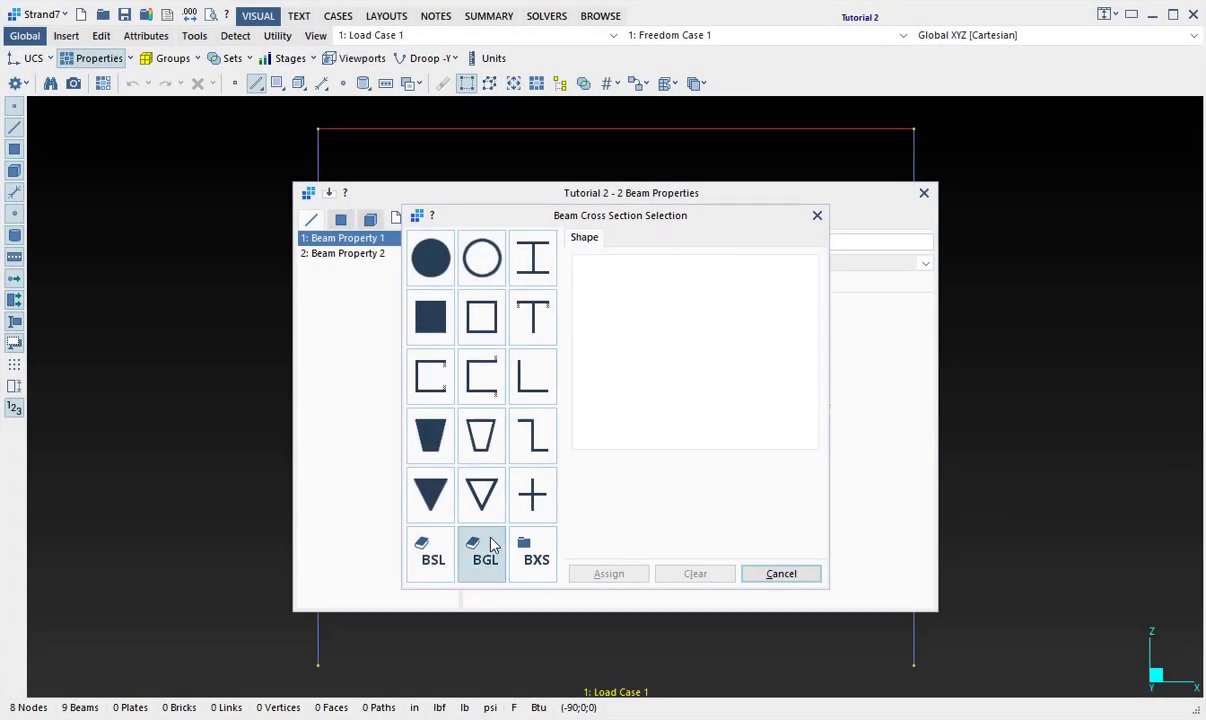
click(488, 545)
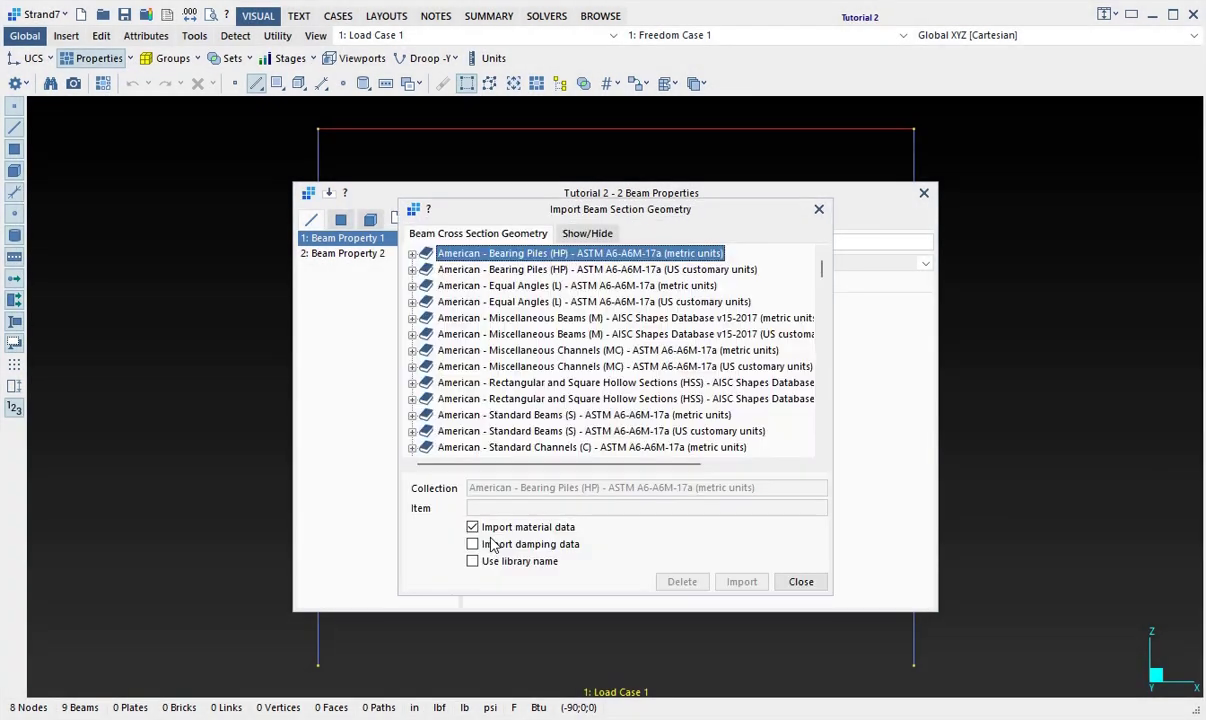
drag(822, 268, 826, 289)
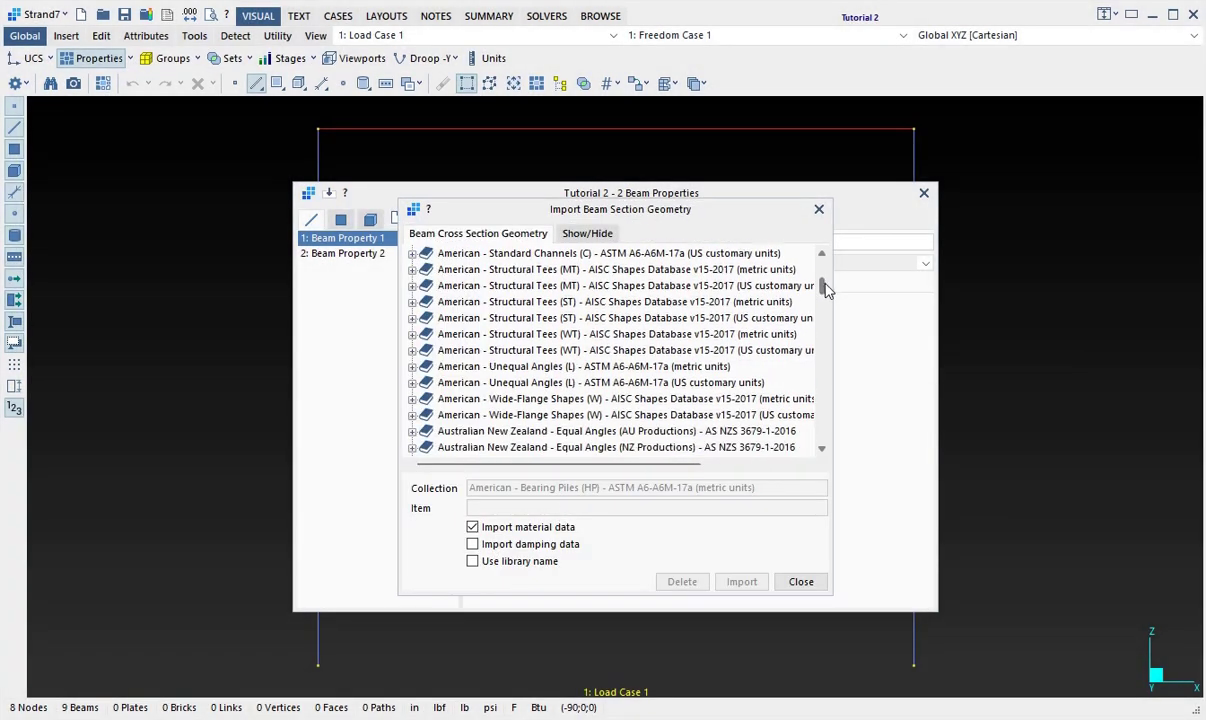
click(412, 415)
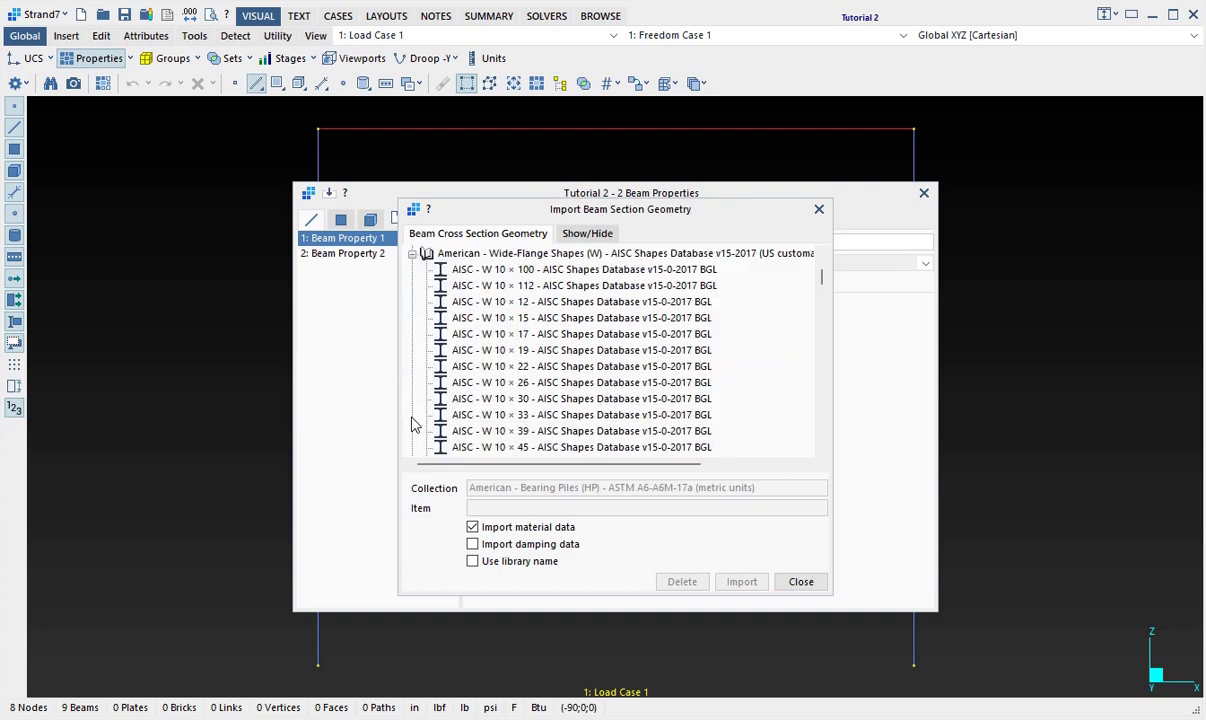
drag(822, 284, 831, 318)
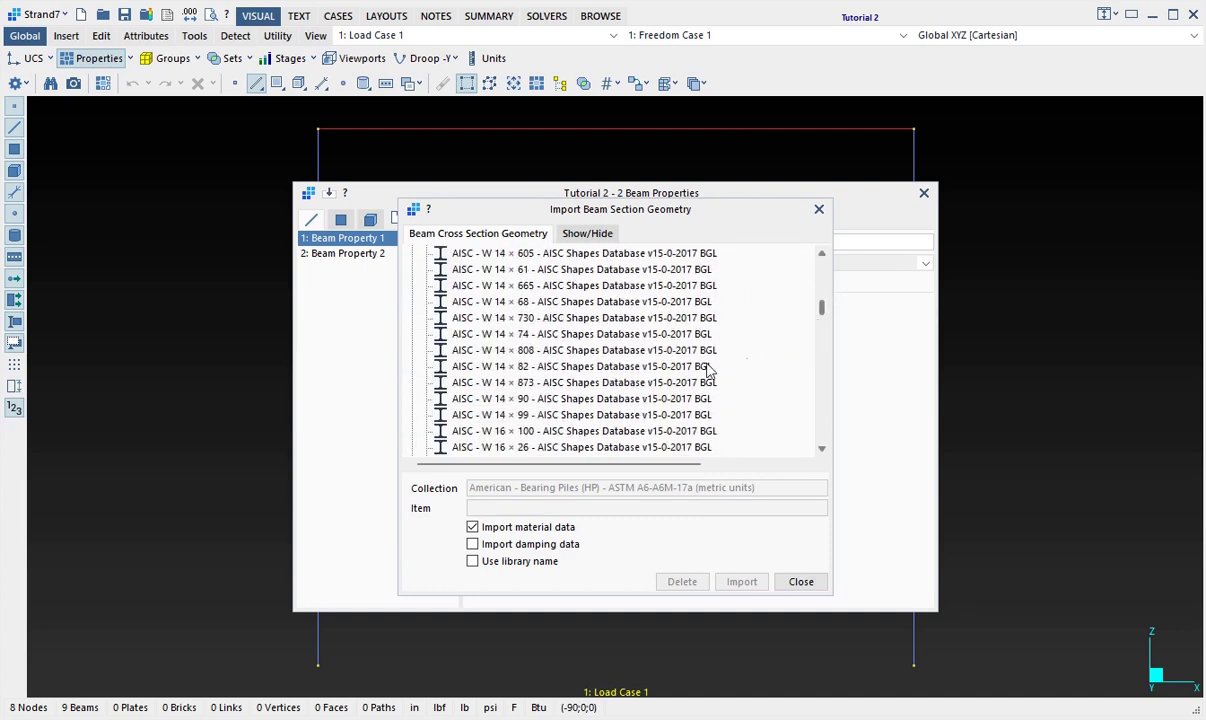
click(541, 399)
click(472, 561)
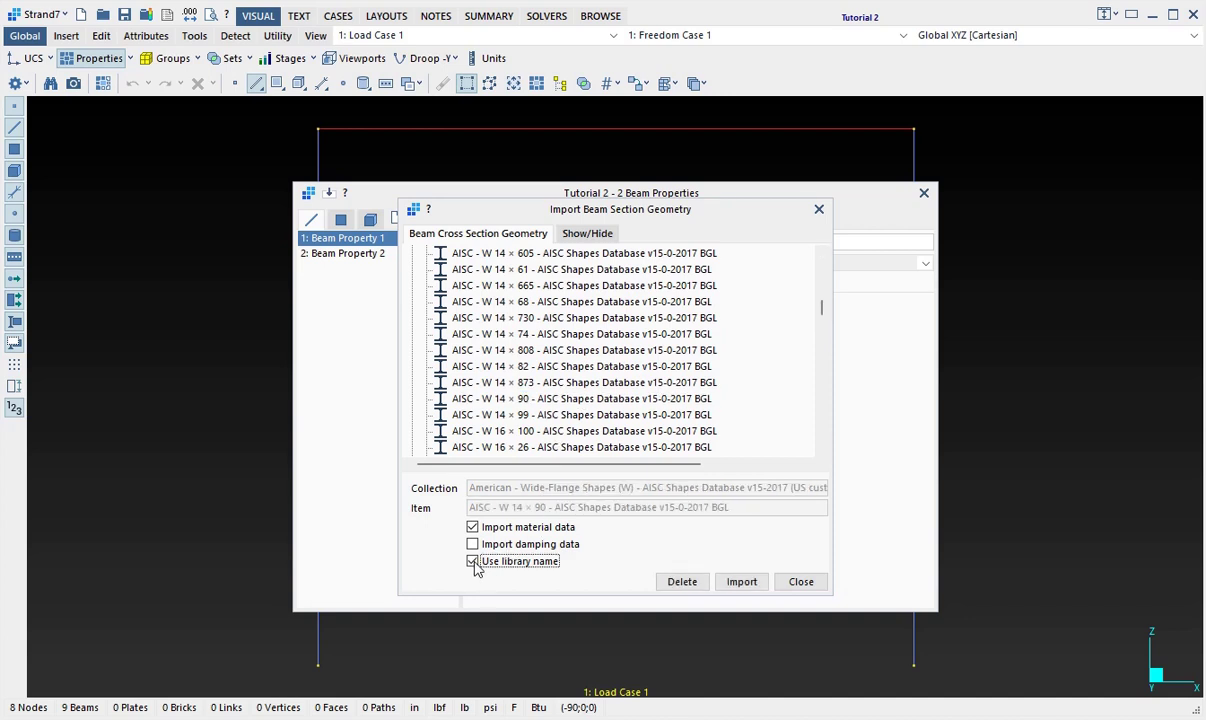
click(738, 582)
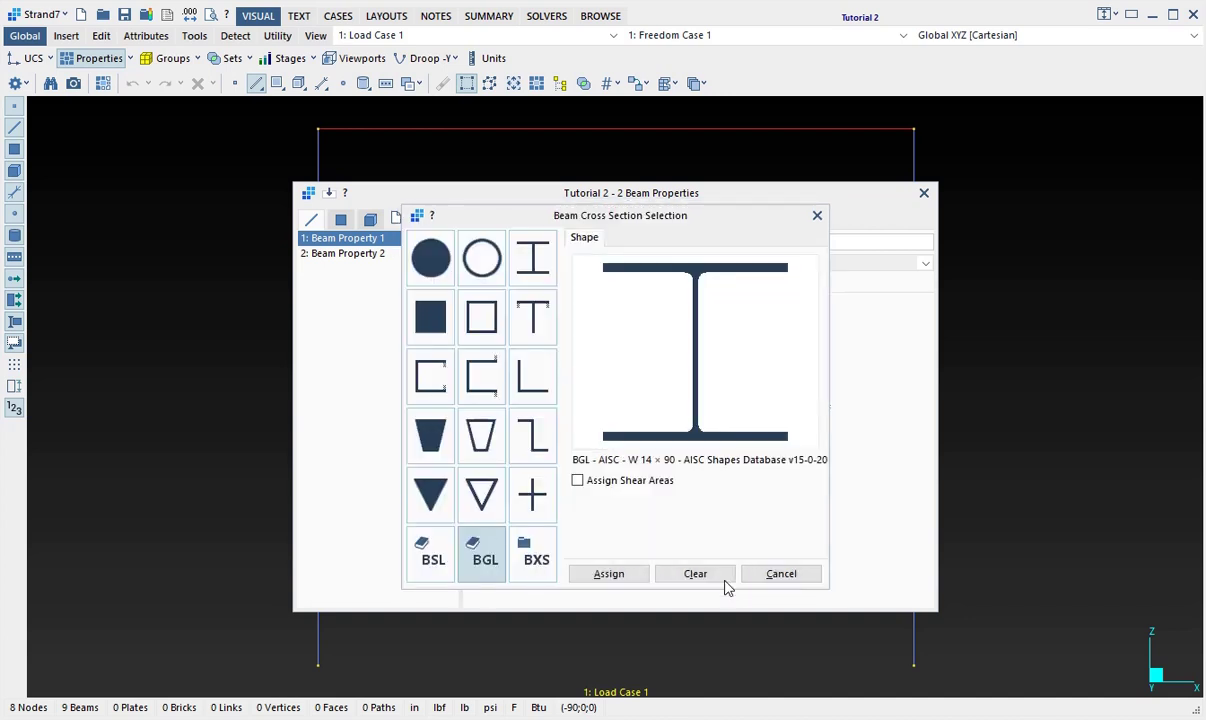
click(630, 578)
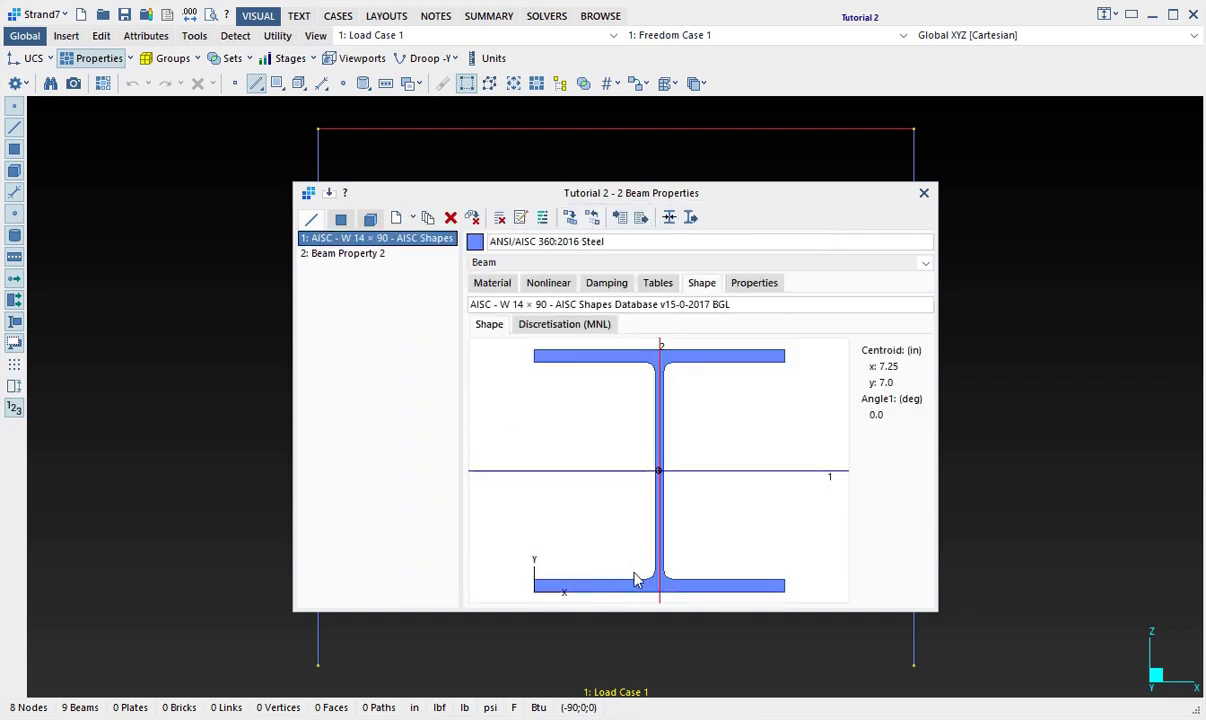
Review the section properties and the material data of the first beam property
click(768, 286)
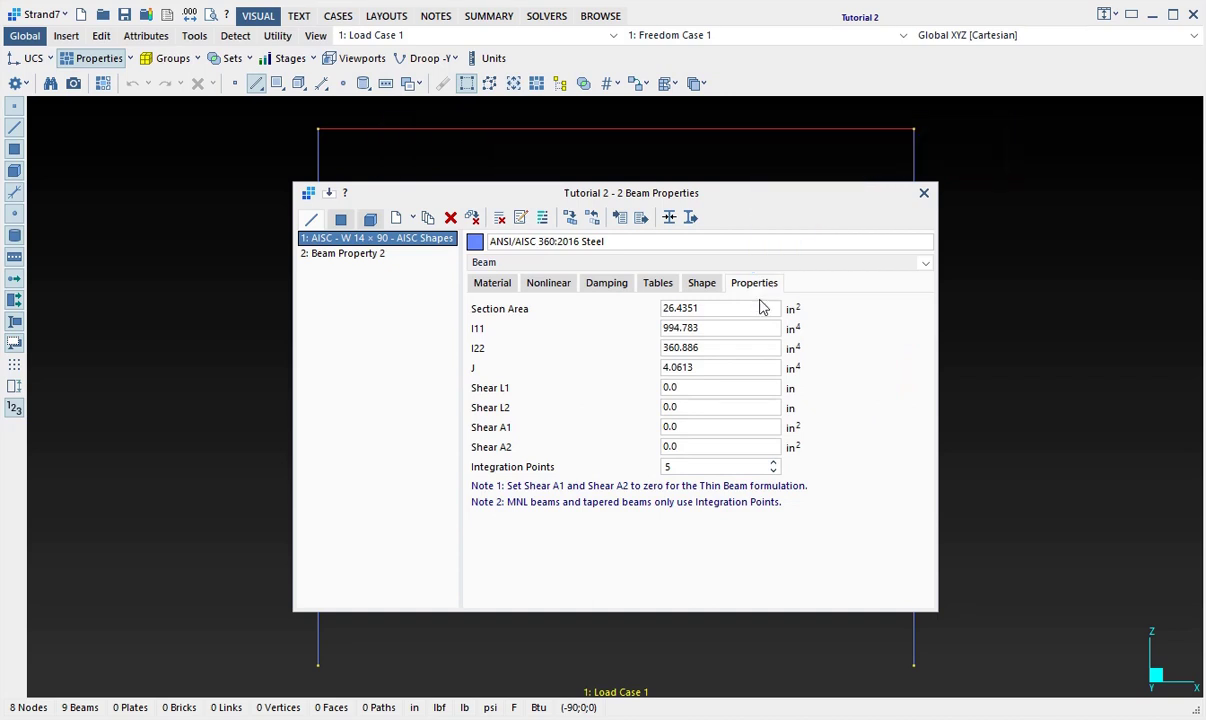
click(500, 286)
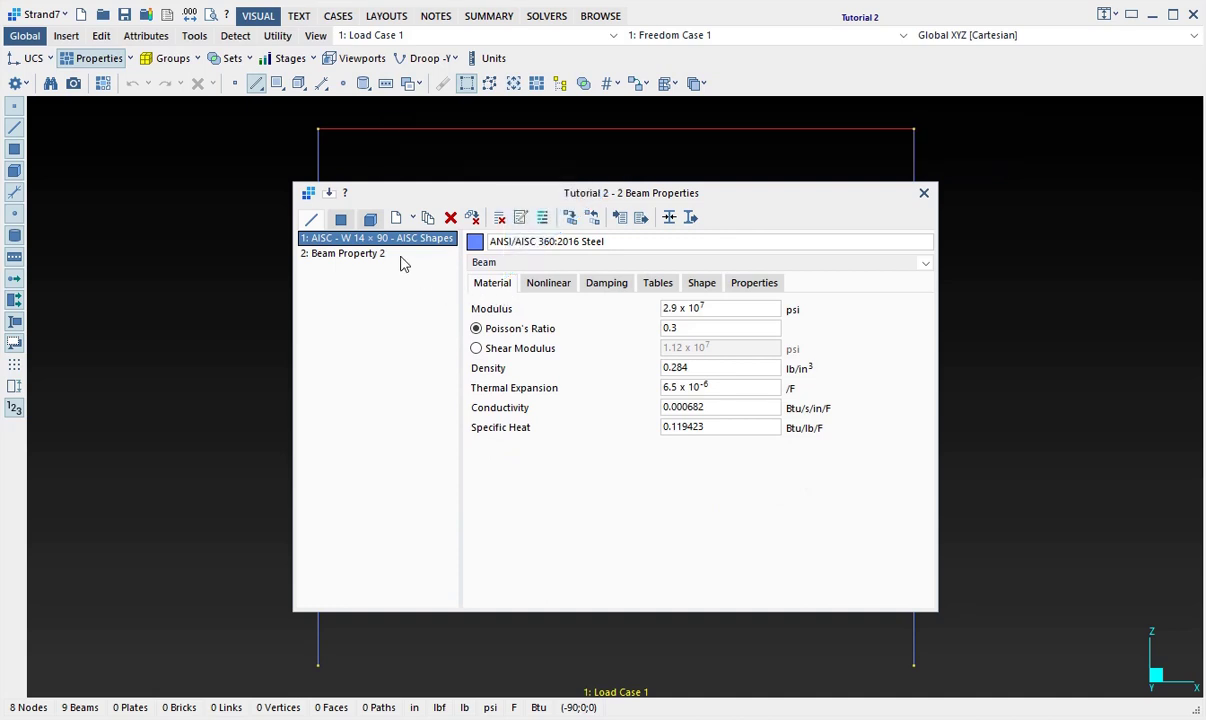
Assign the AISC W 24 × 55 section from the BGL library to Beam Property 2, importing material data and using the library name
click(400, 255)
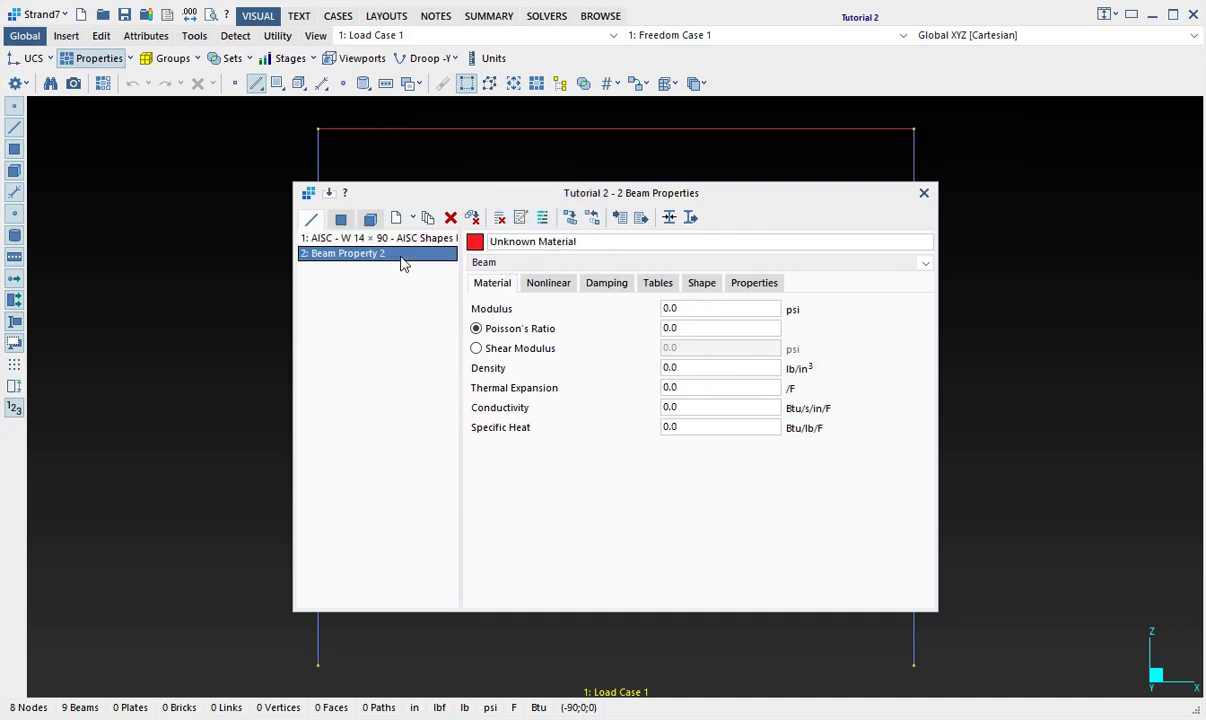
click(669, 217)
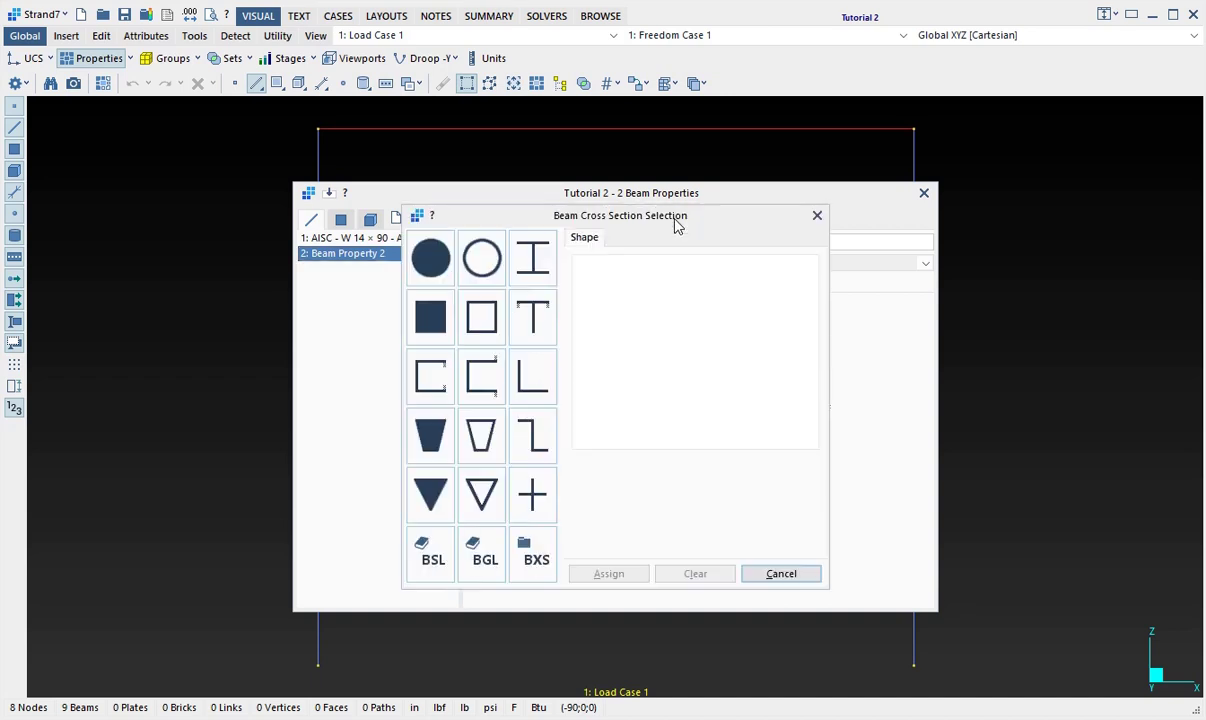
click(484, 552)
drag(821, 310, 824, 343)
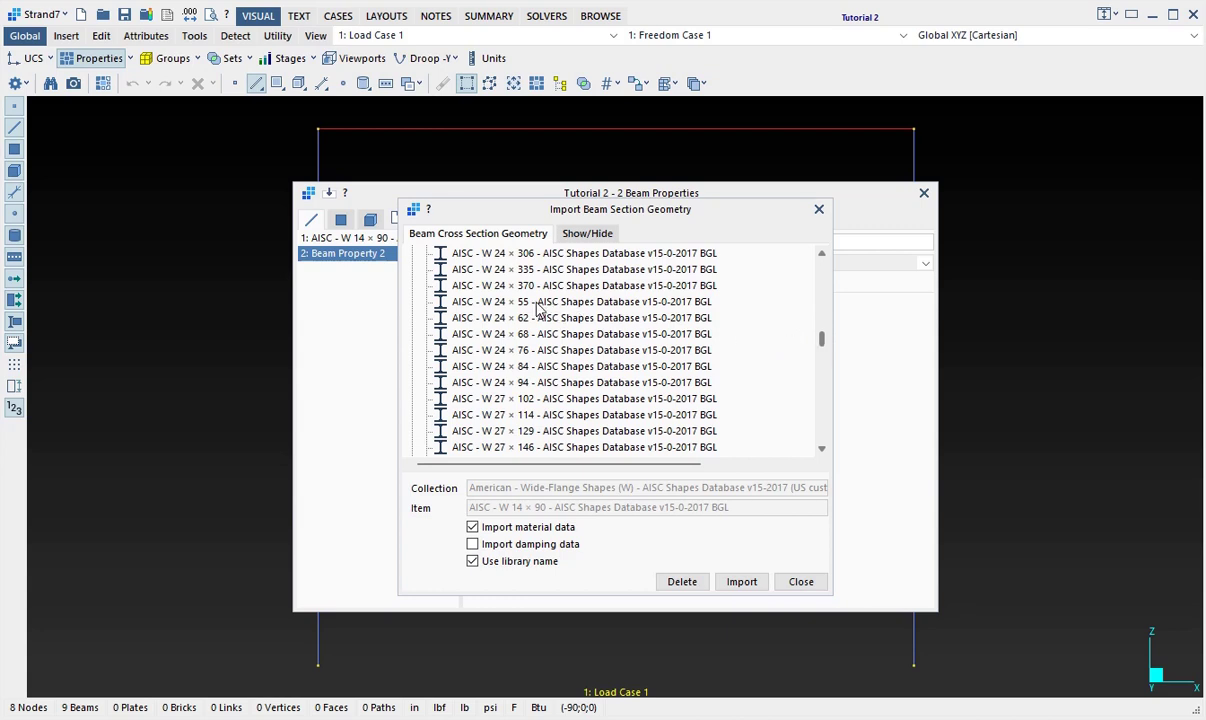
click(512, 301)
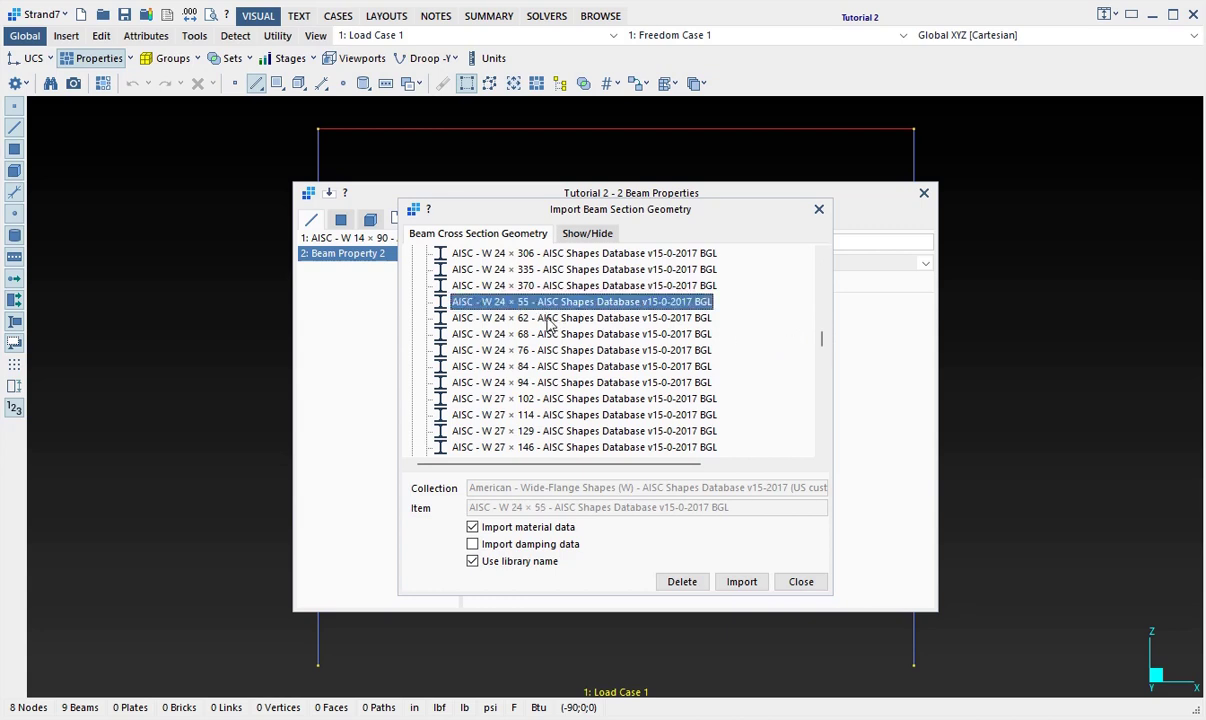
click(735, 582)
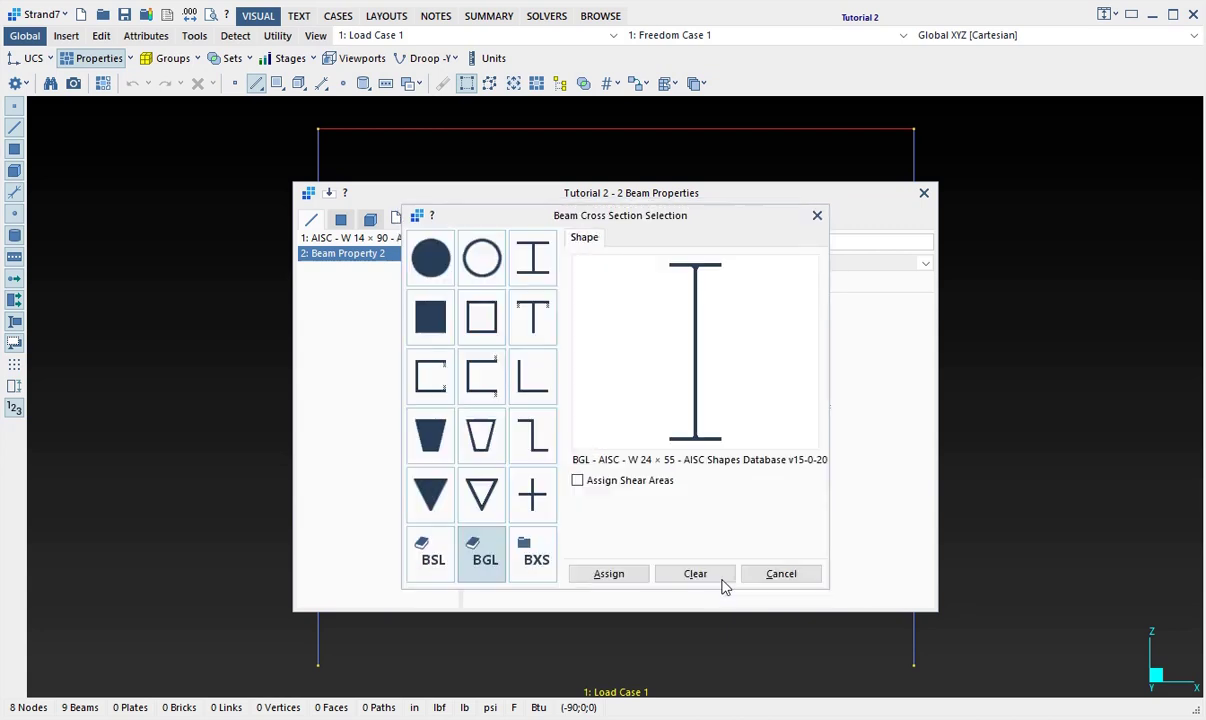
click(625, 574)
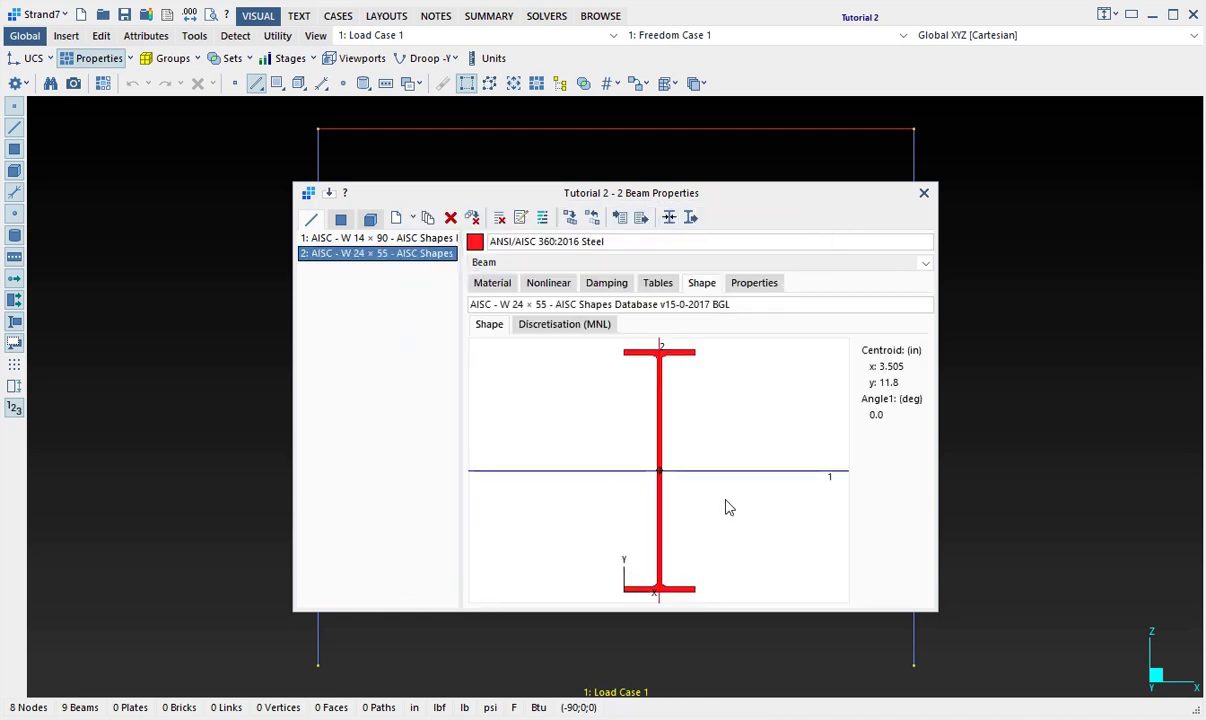
click(924, 194)
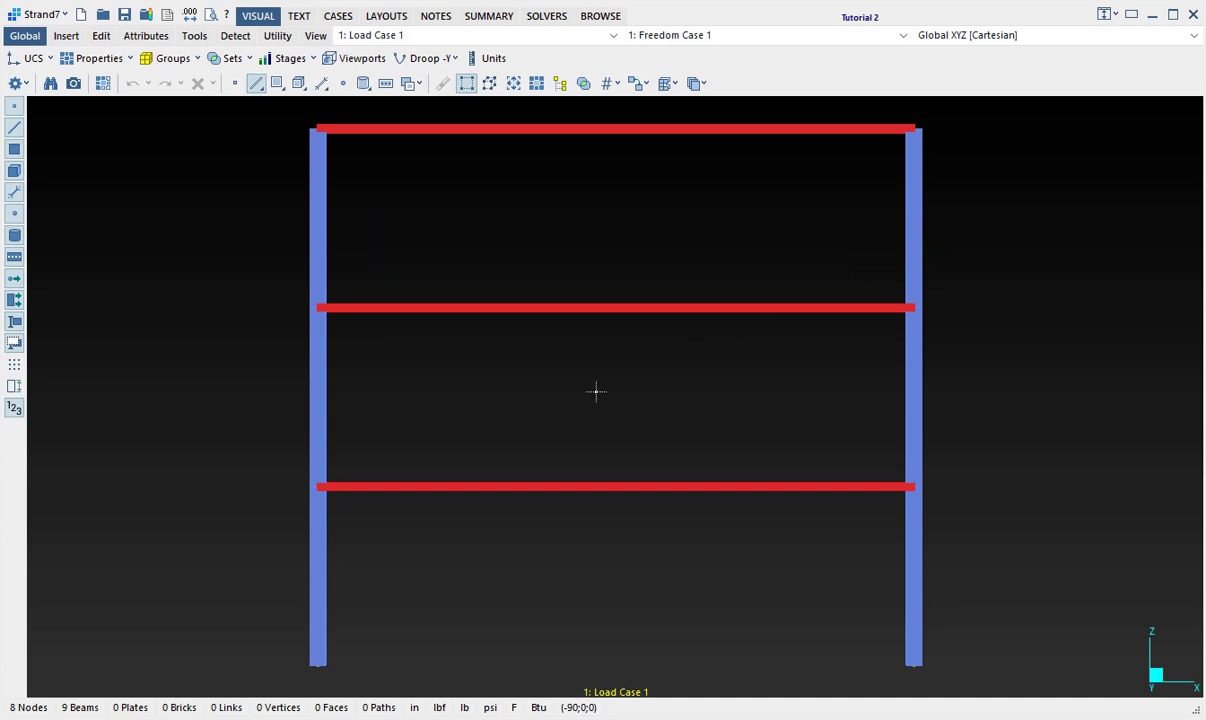
Align the local y axis of all beams with property 2 with the positive global Z direction
drag(596, 391, 587, 424)
scroll(587, 424, down, 4)
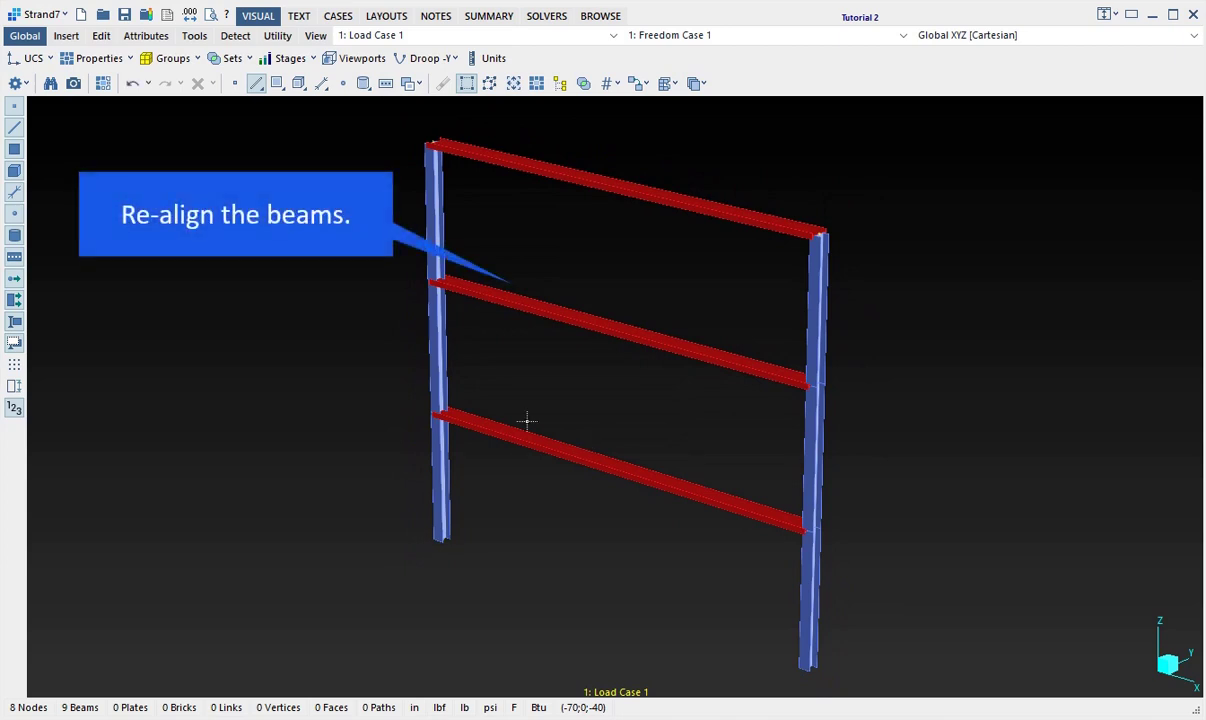
click(196, 38)
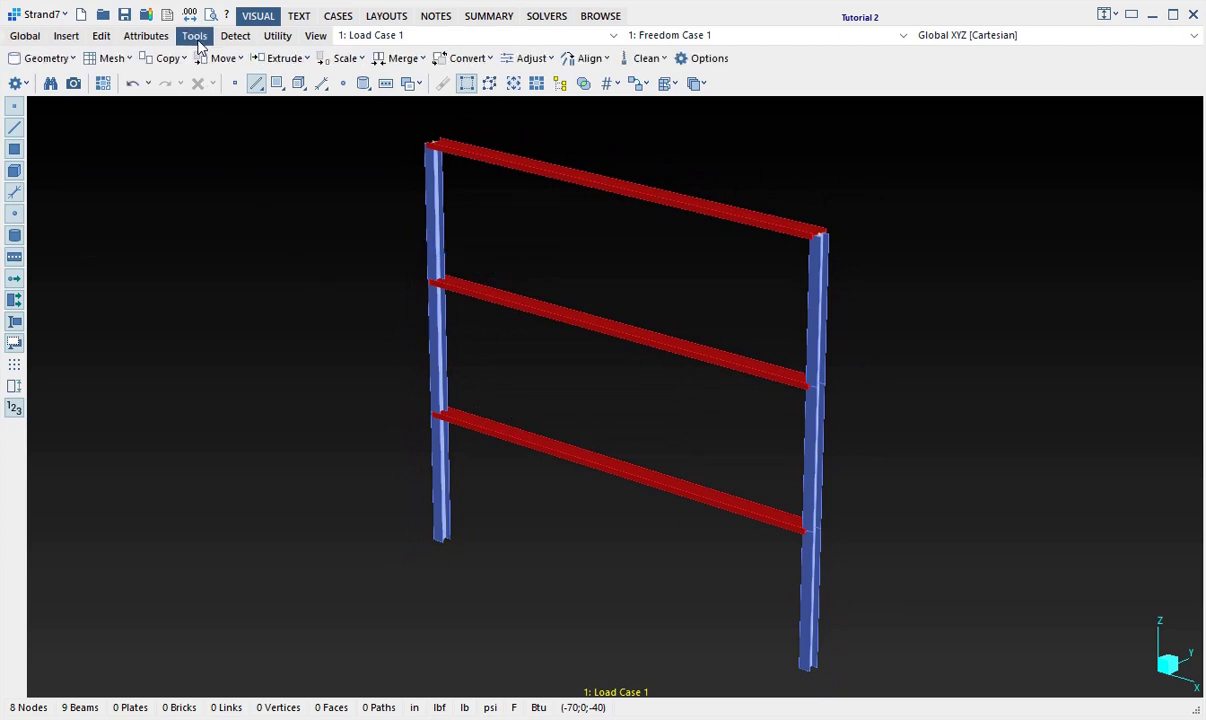
click(586, 60)
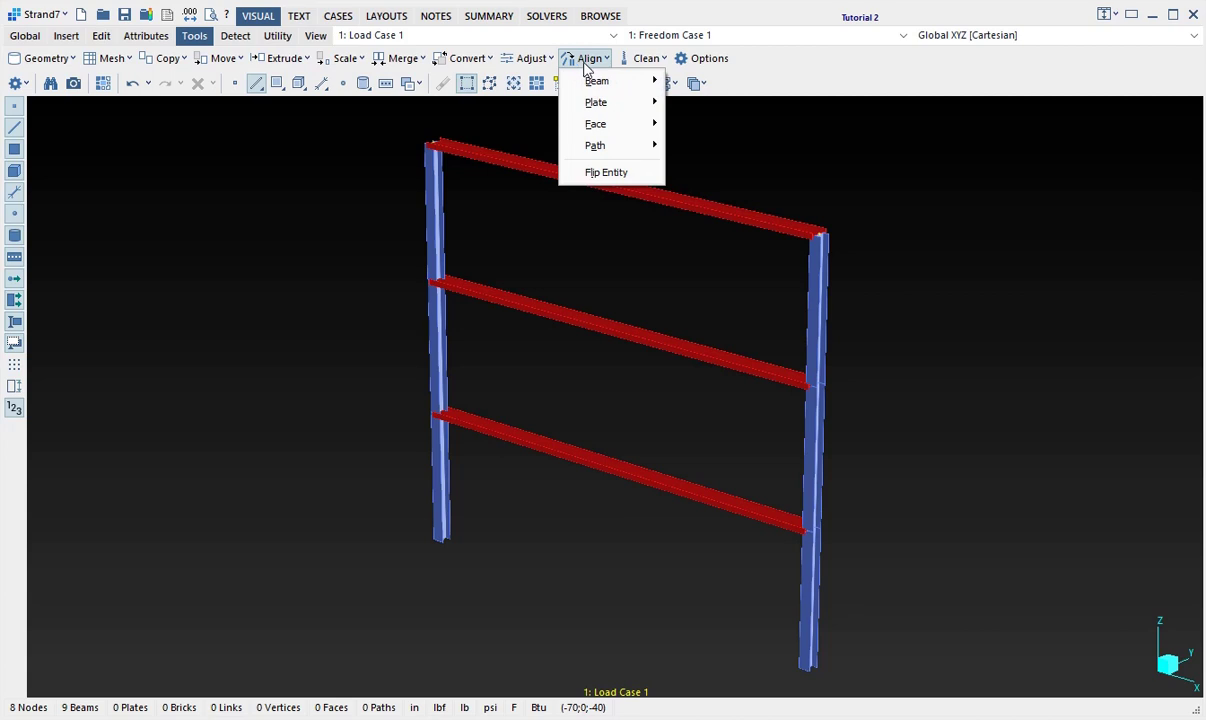
mouse_move(632, 84)
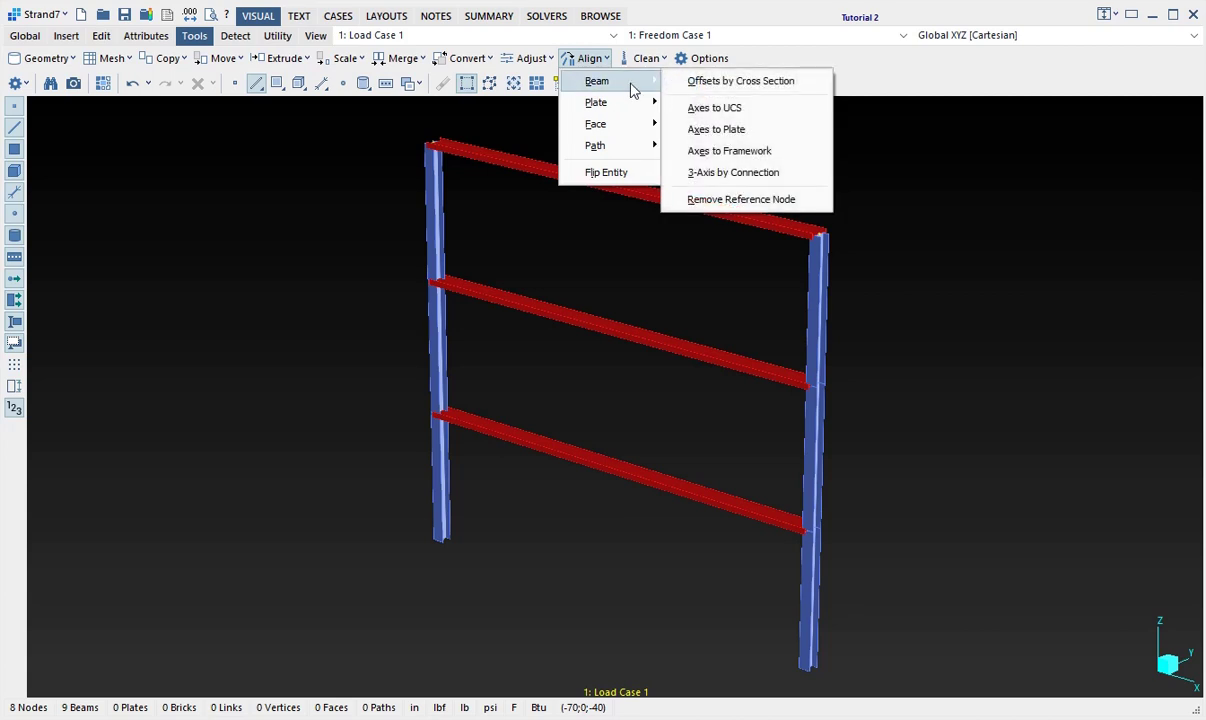
click(772, 116)
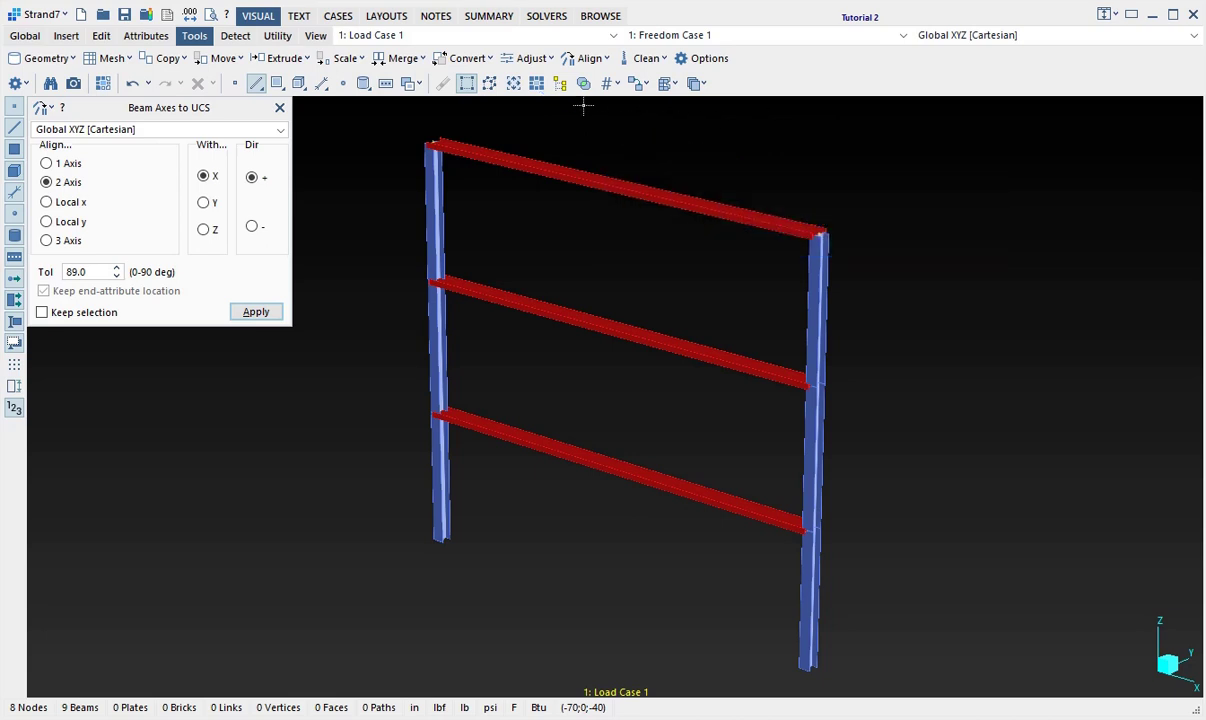
click(536, 84)
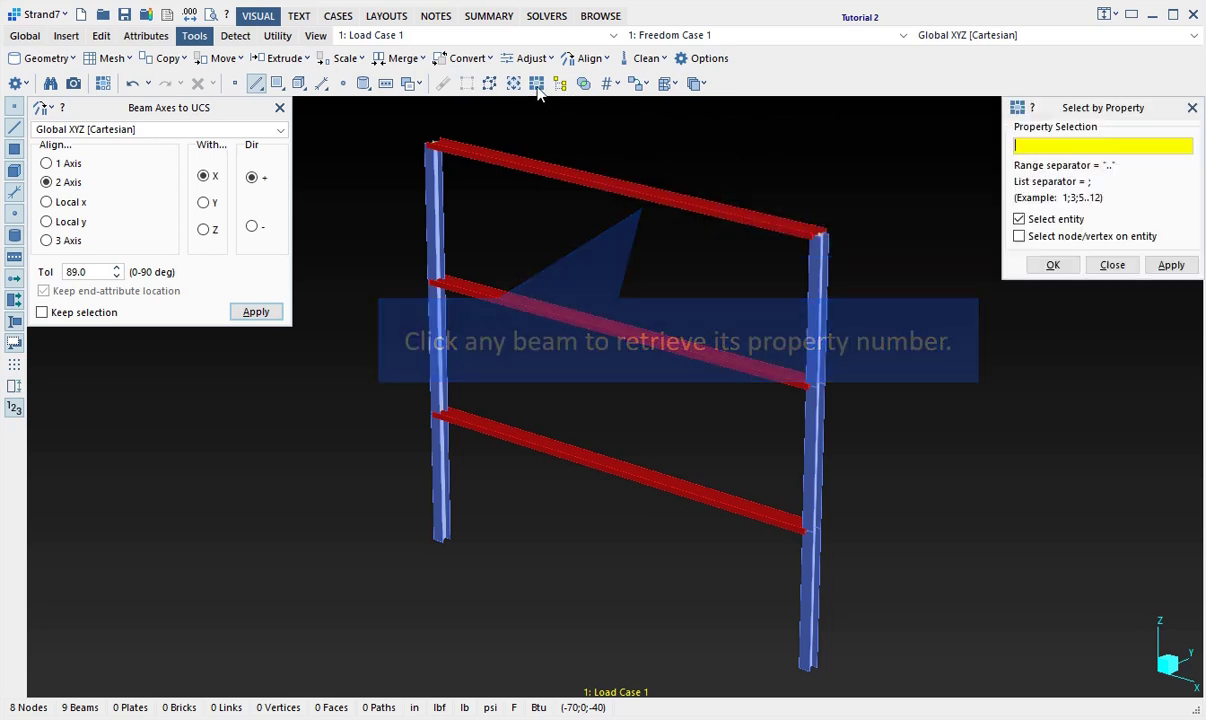
text(2)
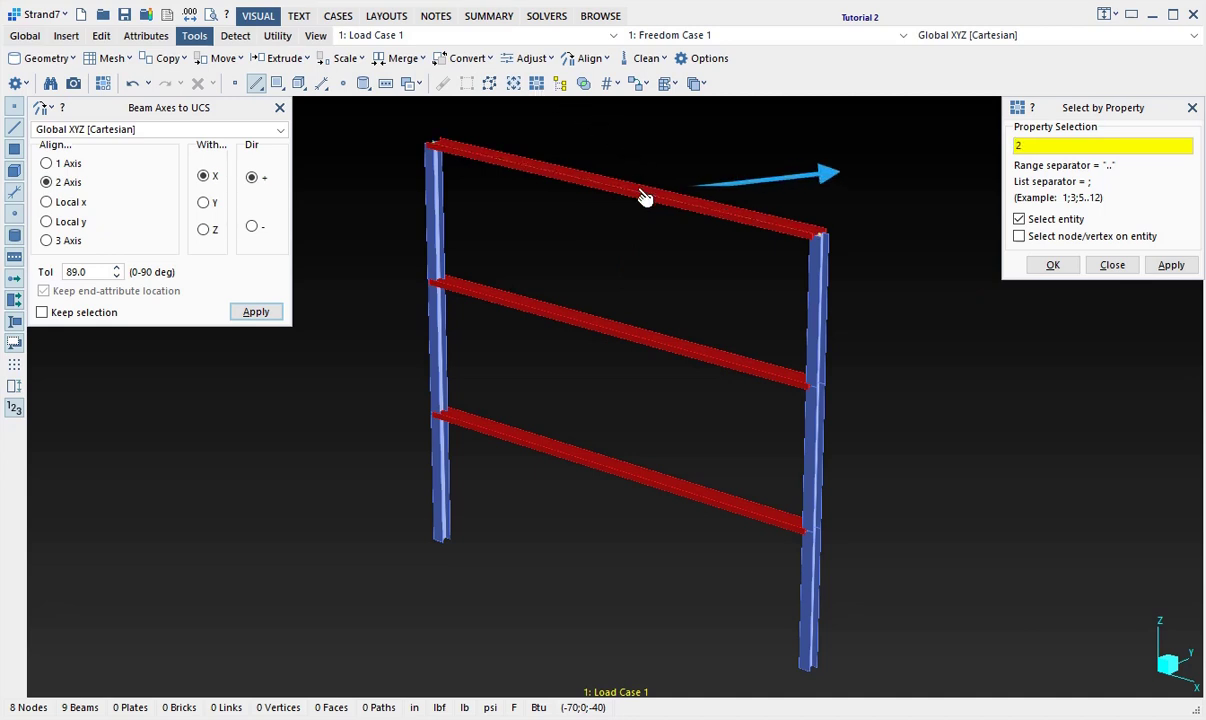
click(1050, 265)
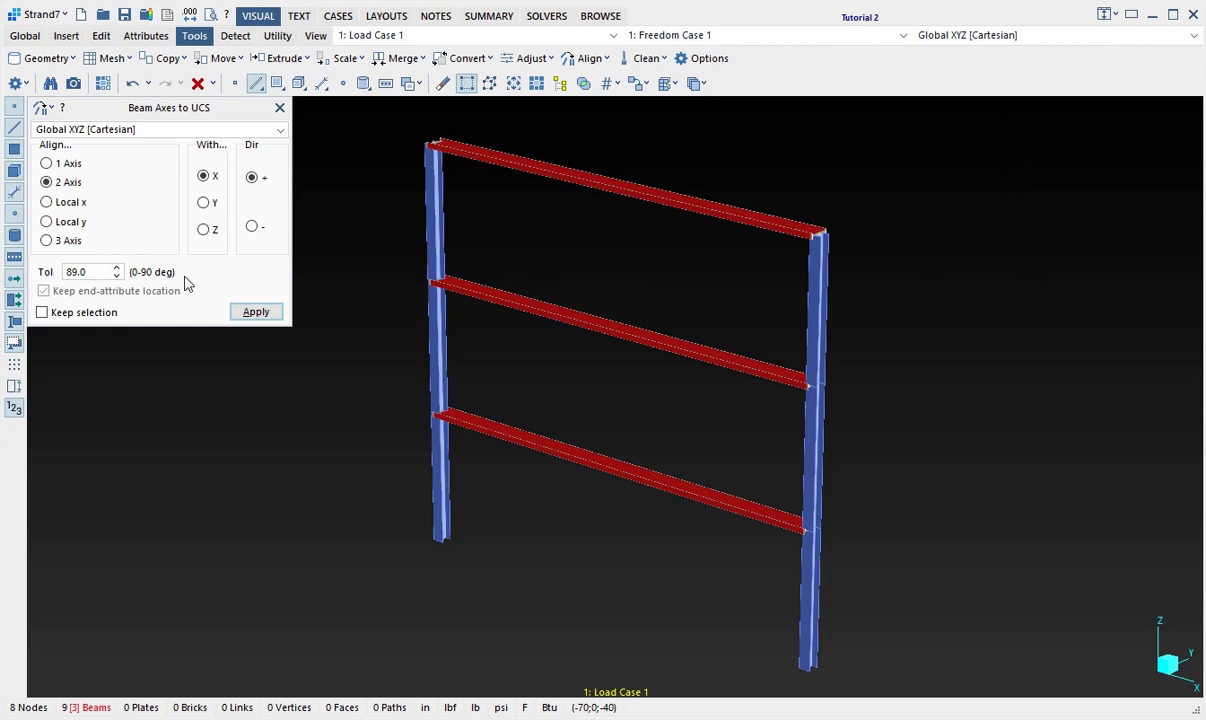
click(48, 223)
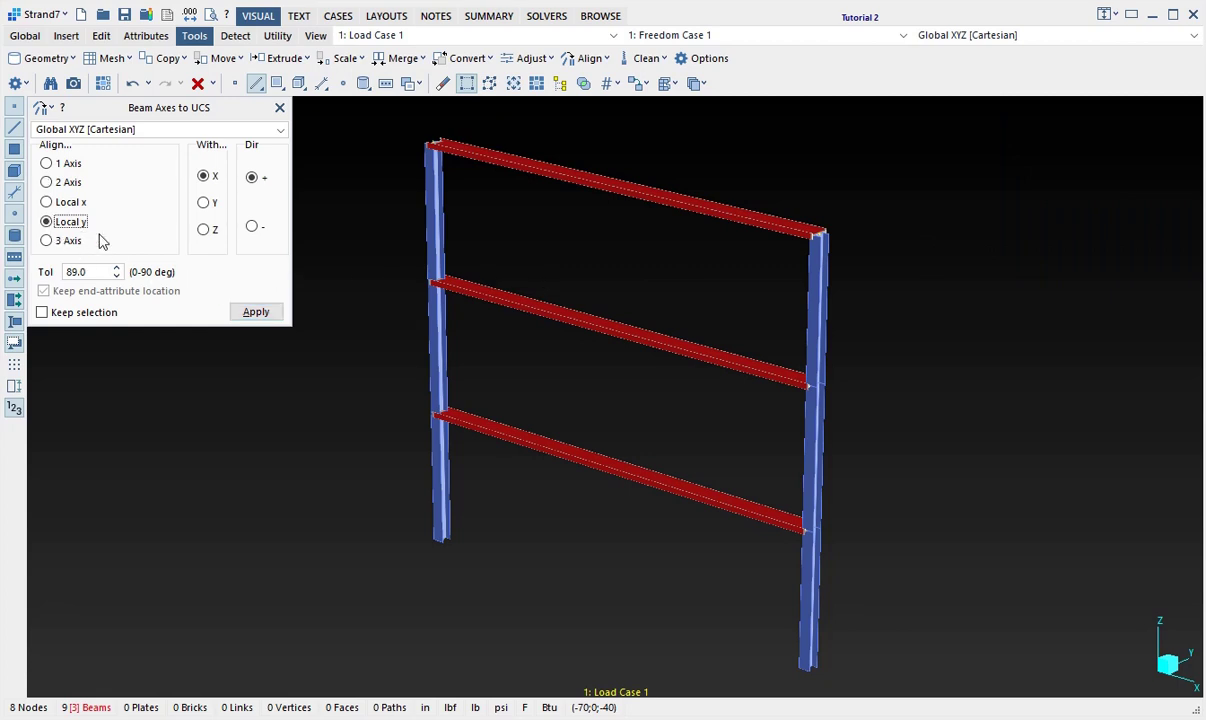
click(202, 233)
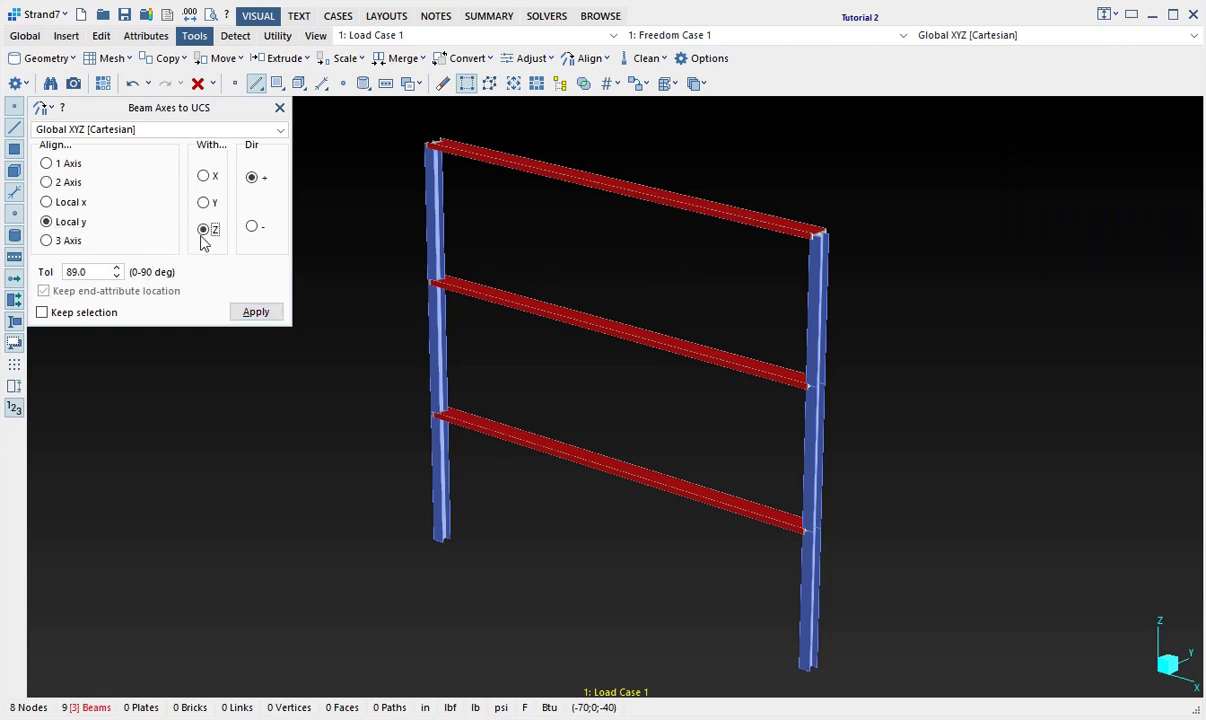
click(270, 313)
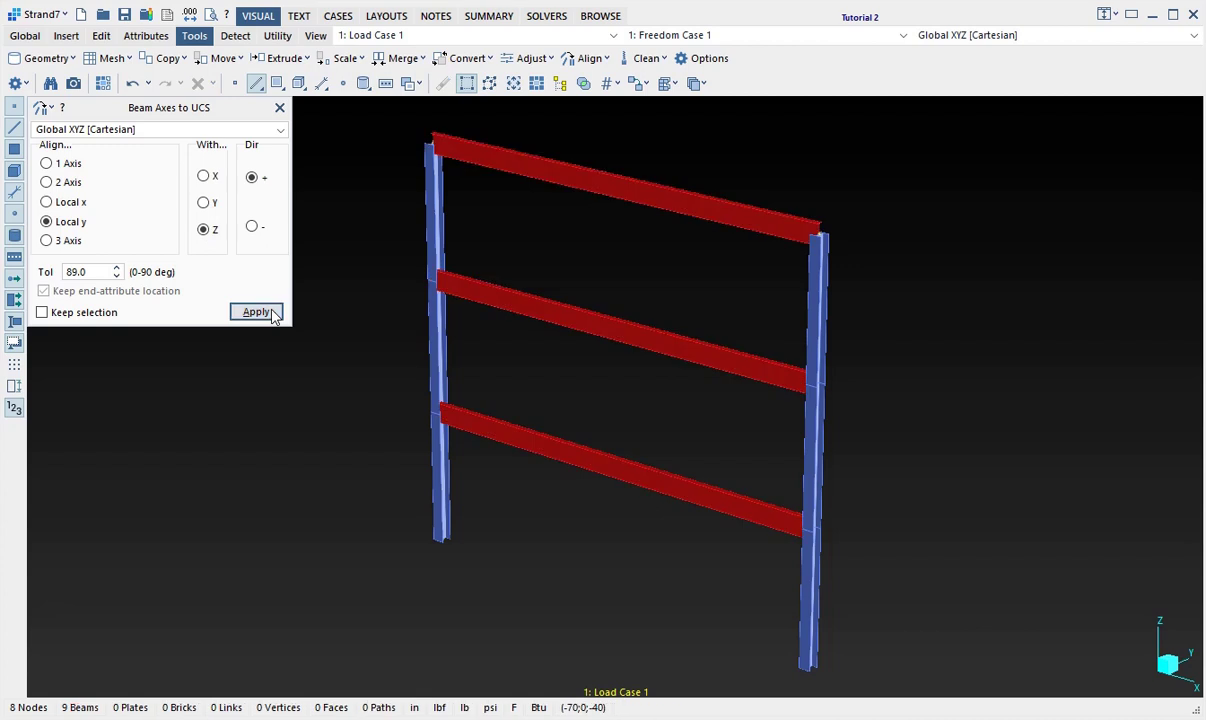
click(280, 108)
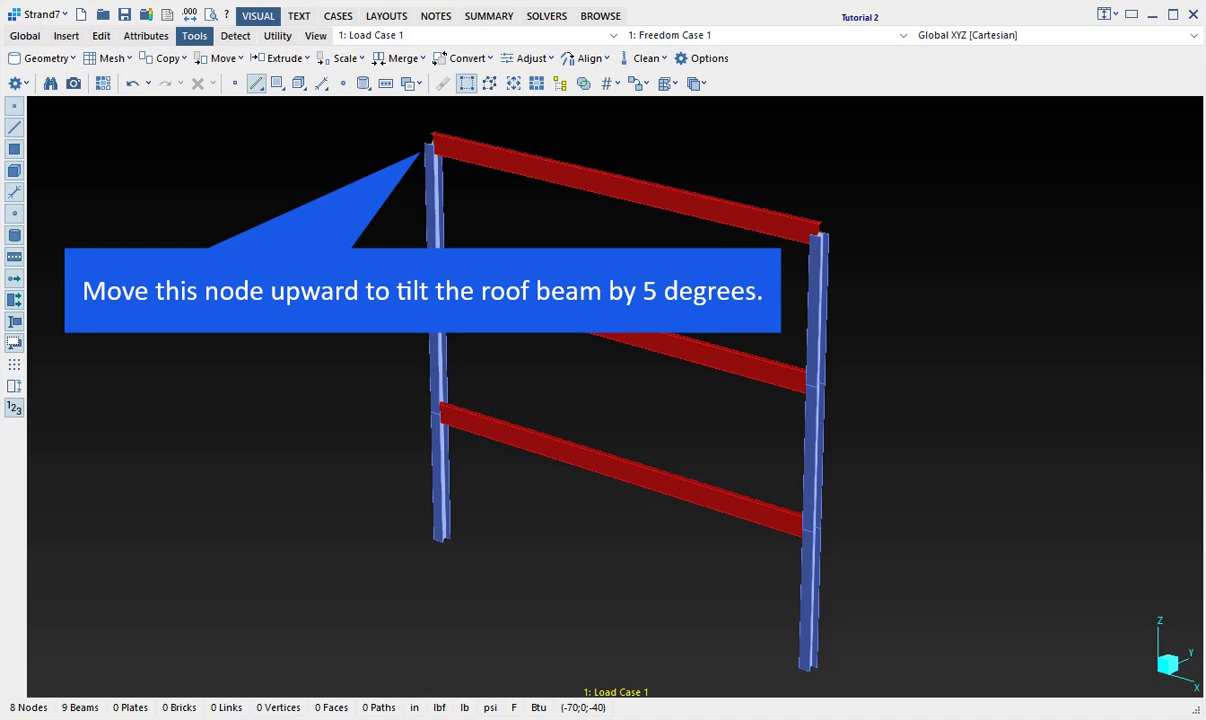
Move the top node of the frame's left column by a Z increment of 45*12*tan(5) to tilt the roof beam 5 degrees
click(220, 59)
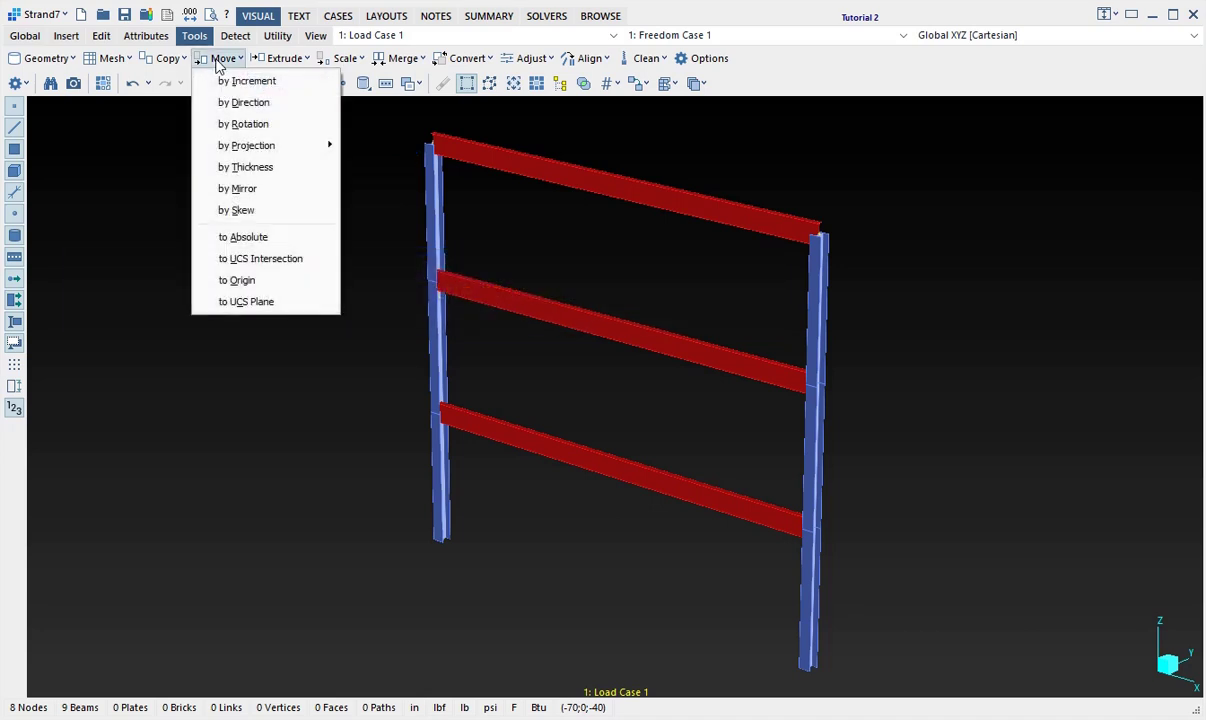
click(296, 84)
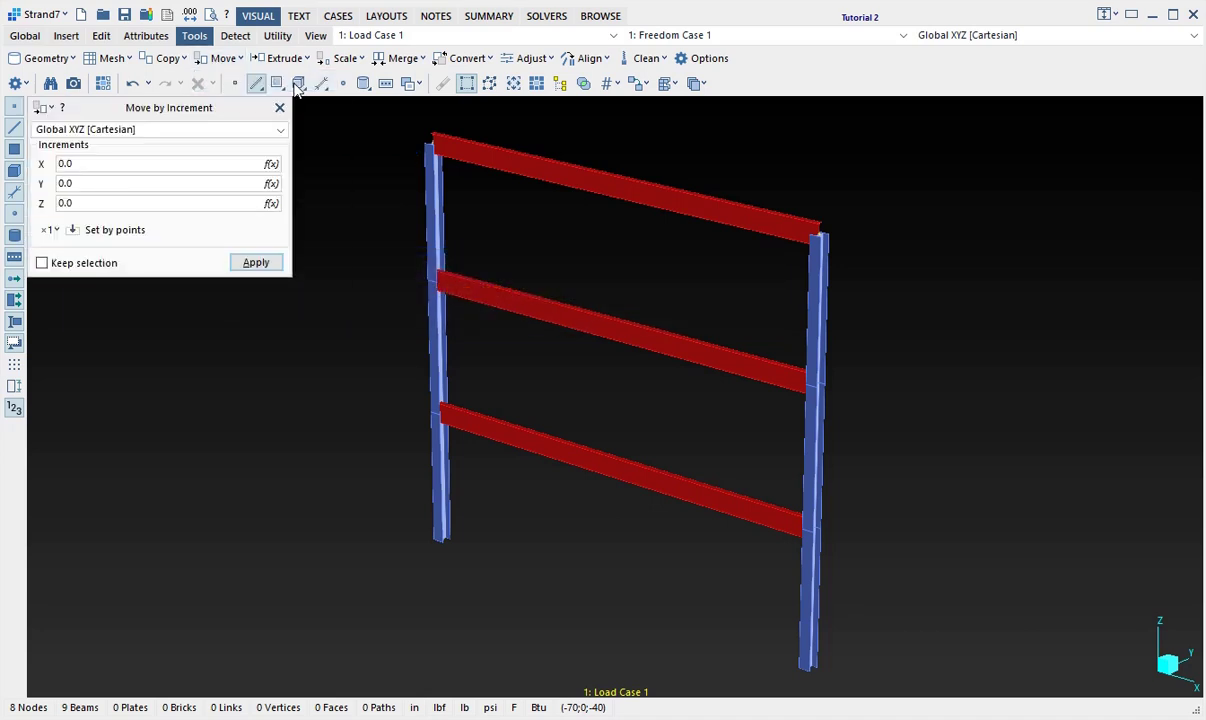
click(234, 83)
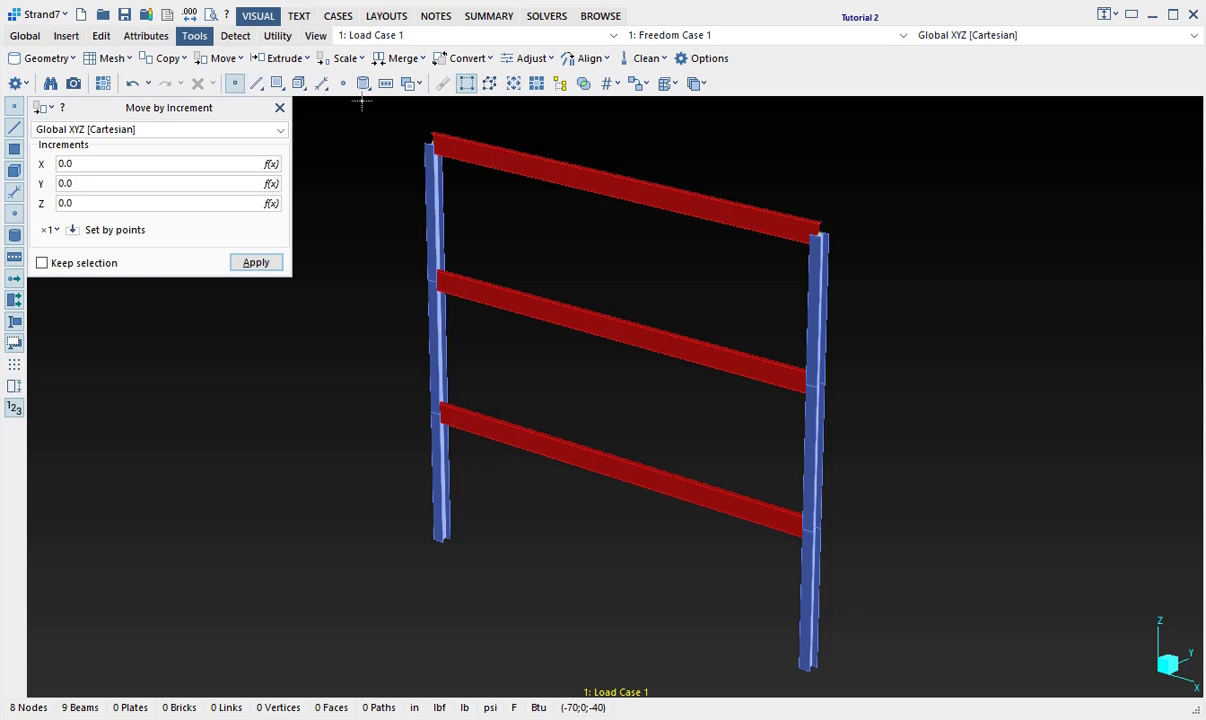
click(434, 146)
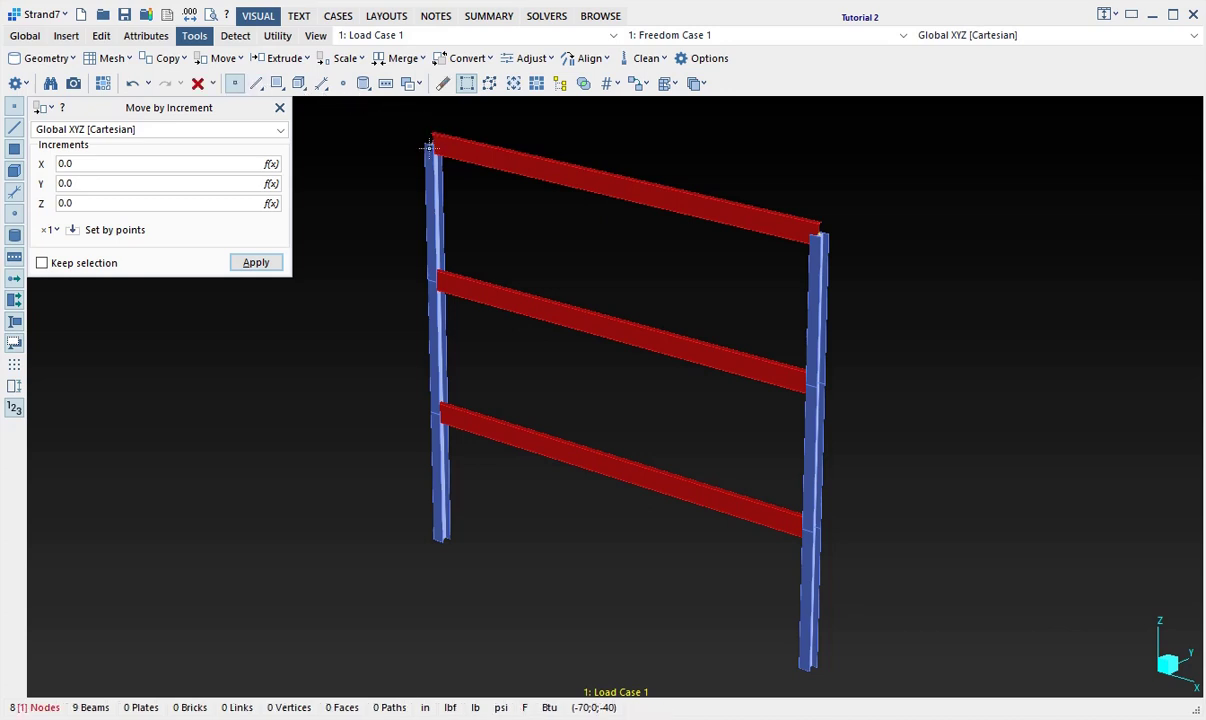
double_click(136, 202)
text(45*12*tan(5)
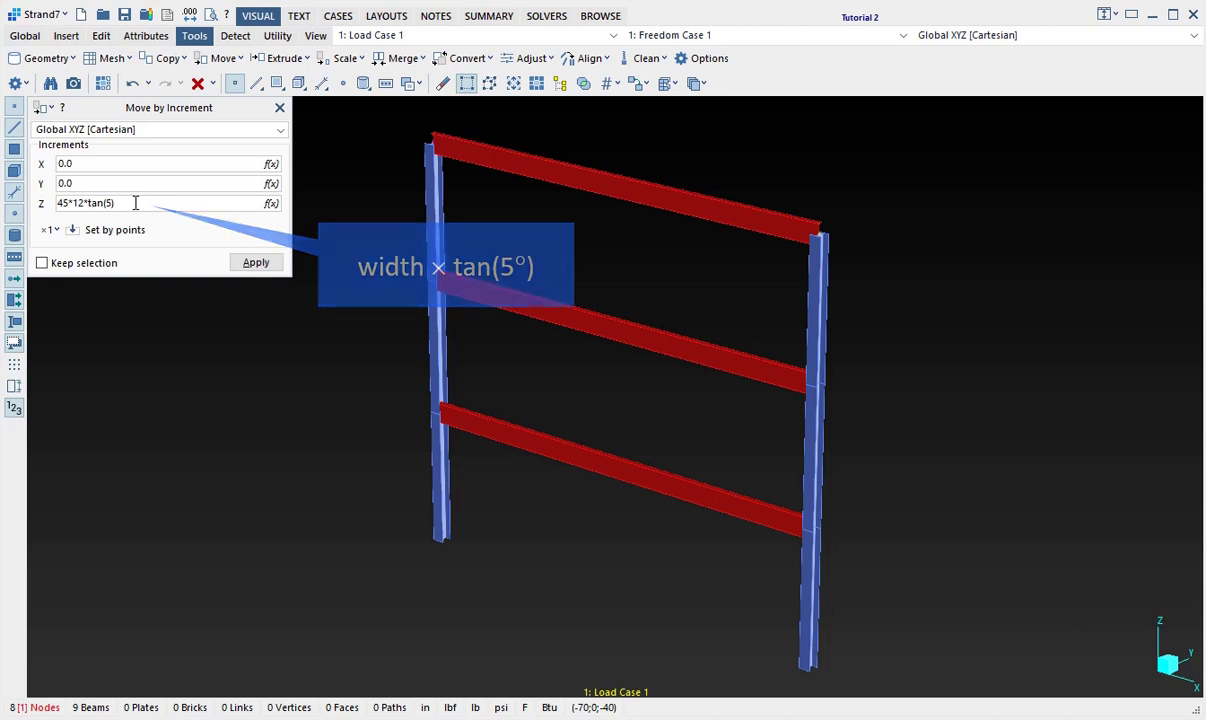
click(241, 262)
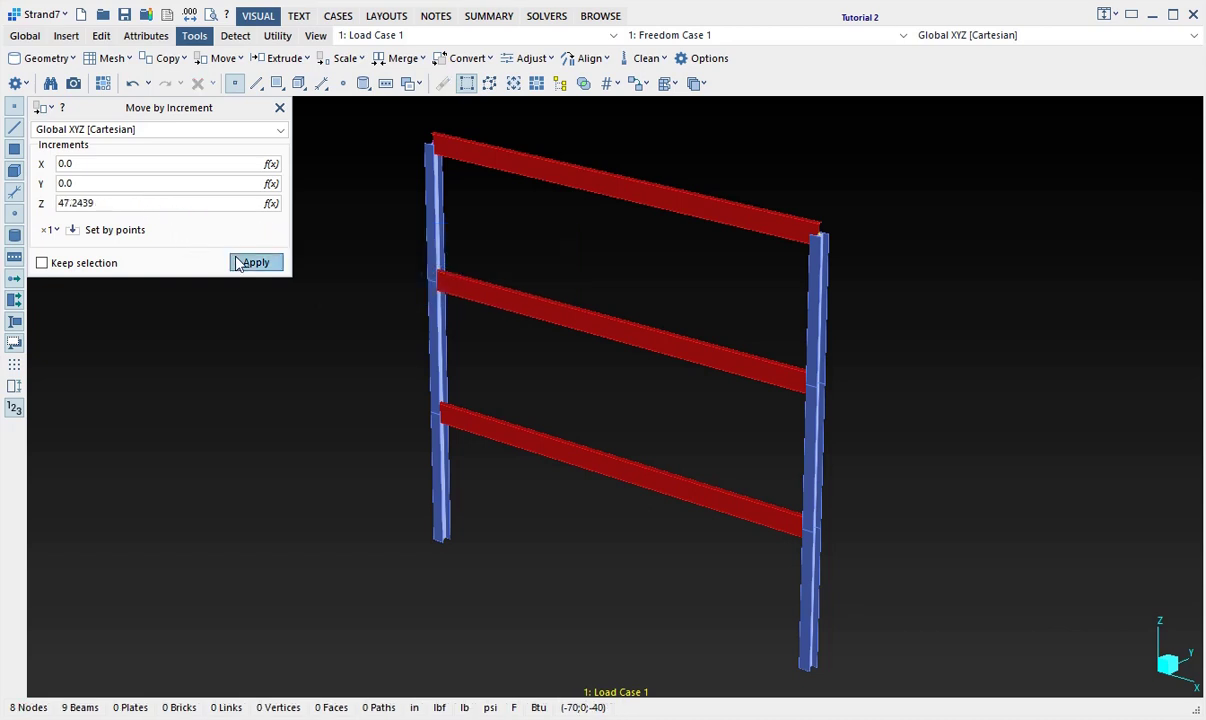
click(279, 107)
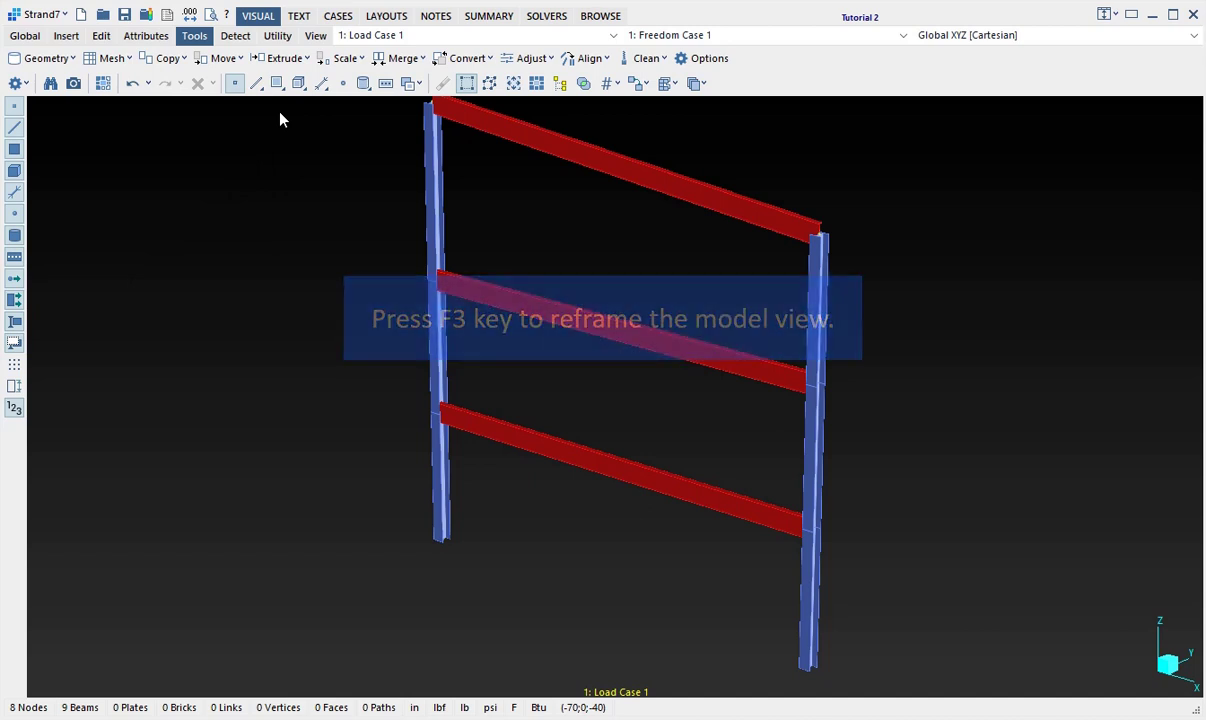
key(F3)
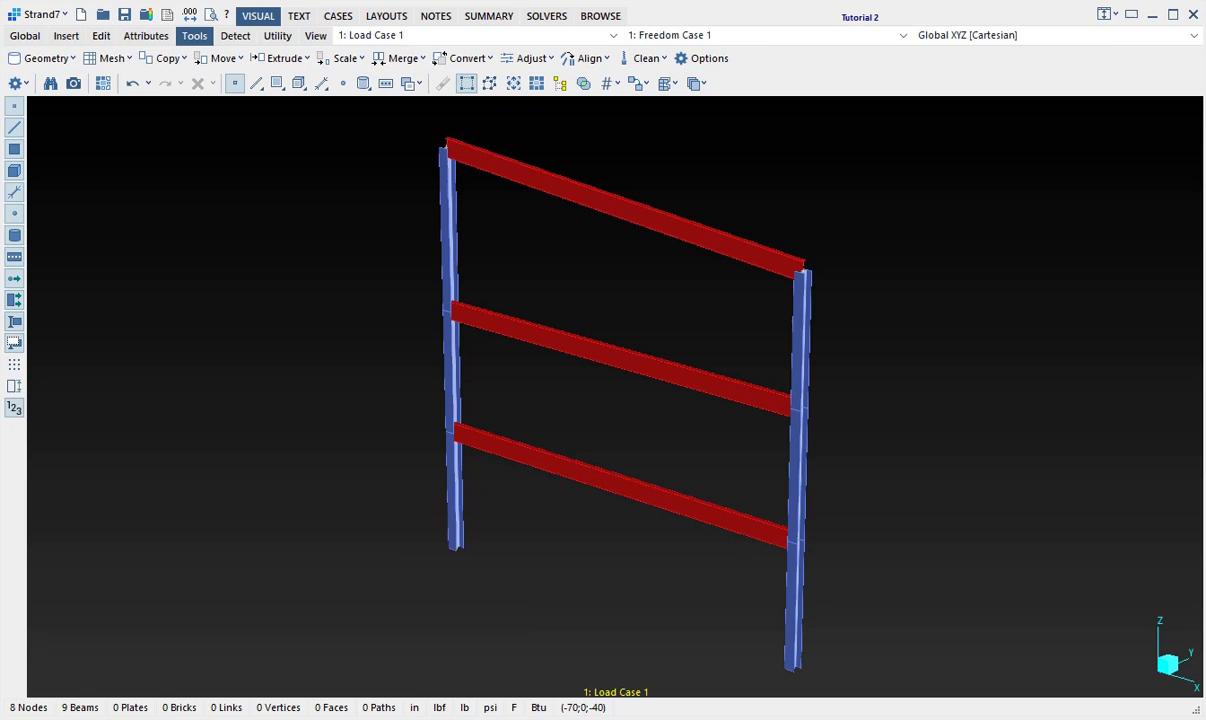
Apply fully fixed restraints, with all translations and rotations at 0.0, to the two column base nodes
click(146, 36)
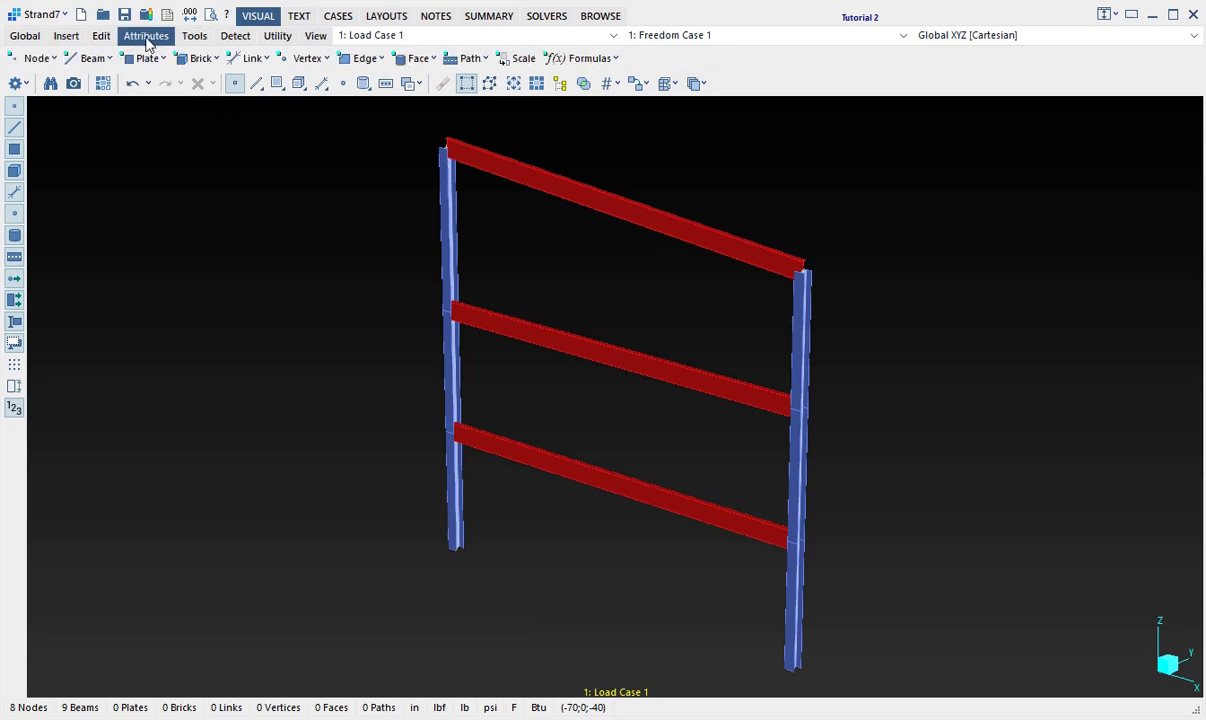
click(42, 59)
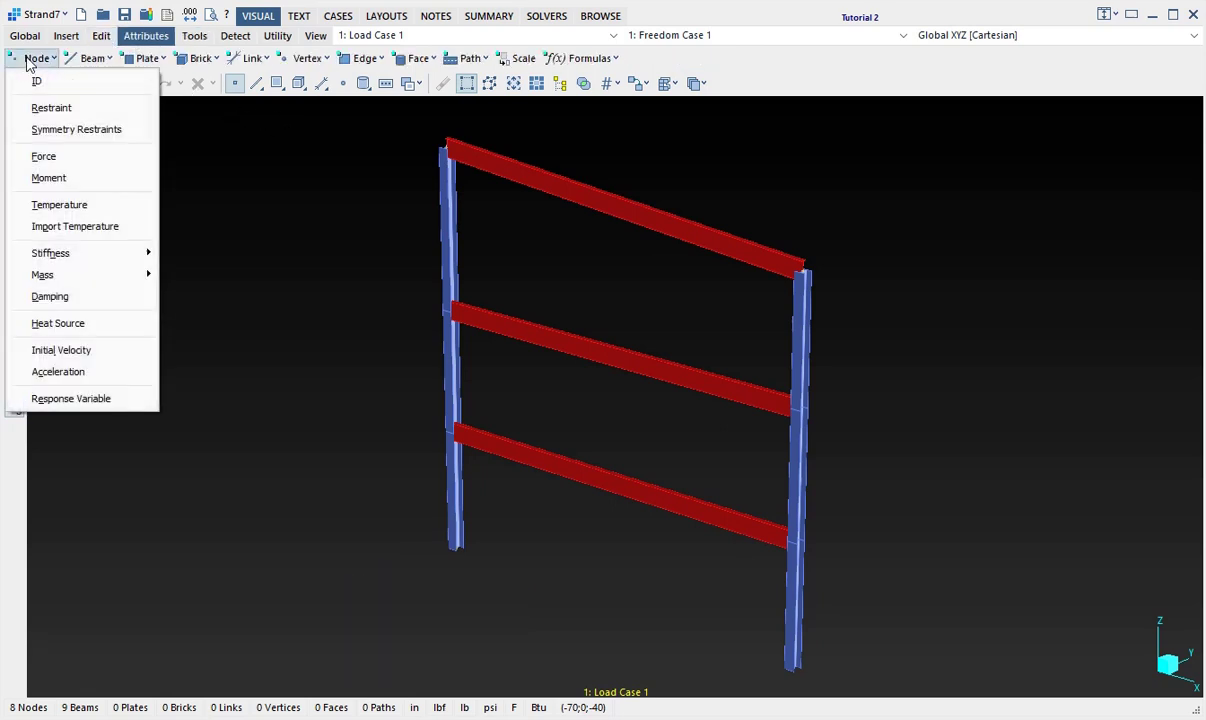
click(89, 116)
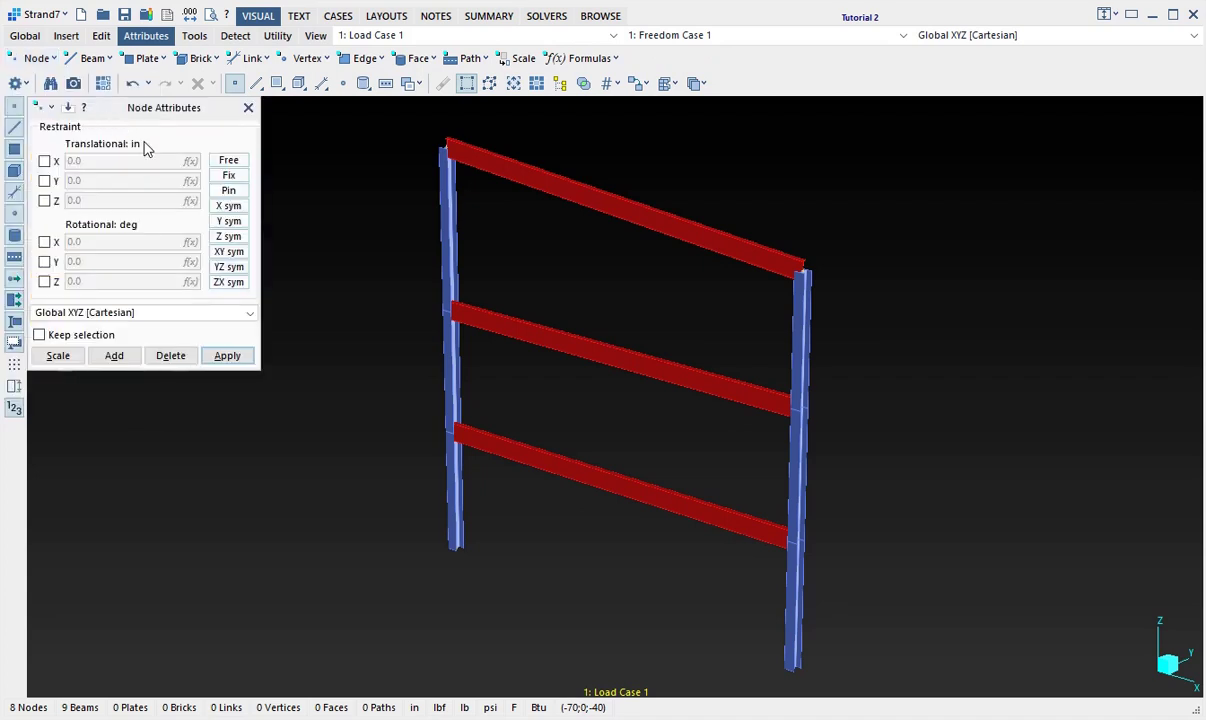
click(435, 514)
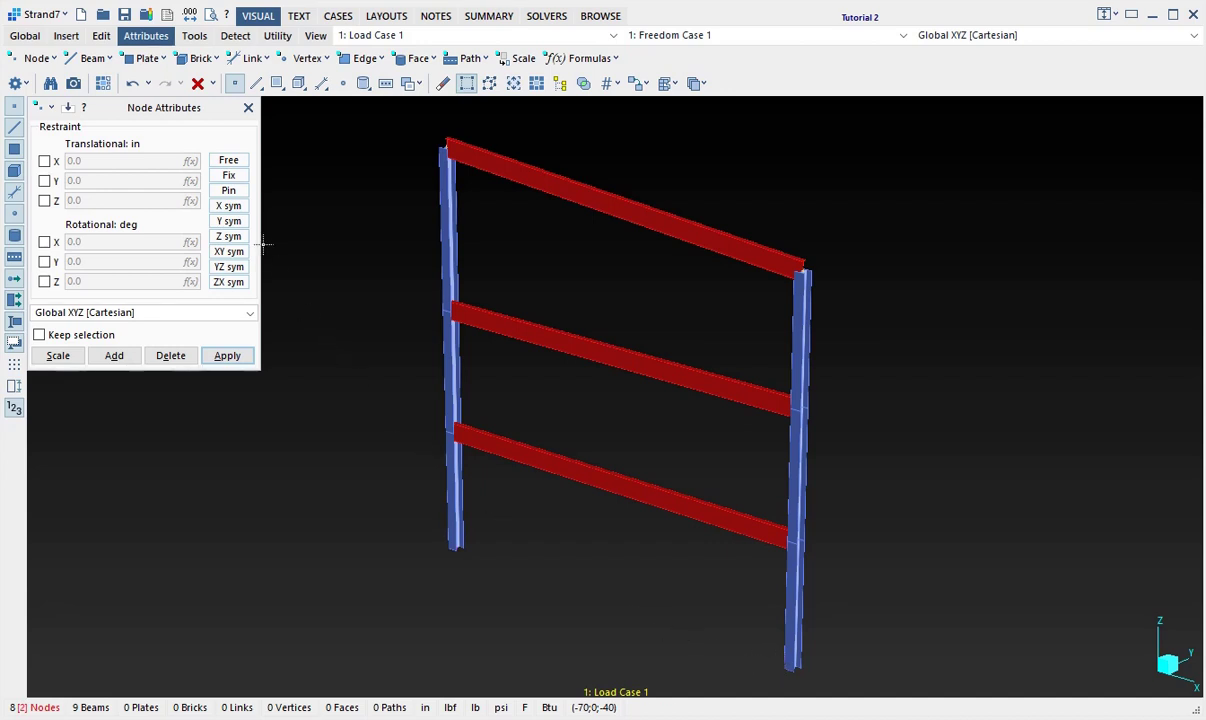
click(232, 176)
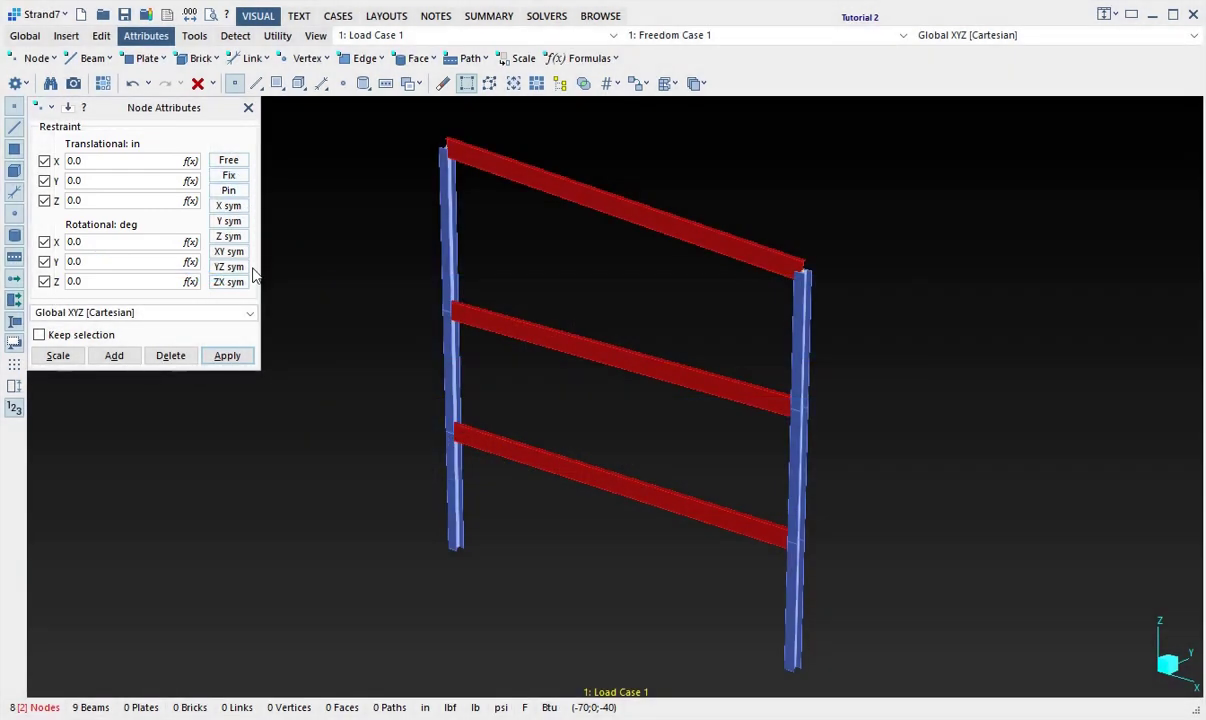
click(228, 356)
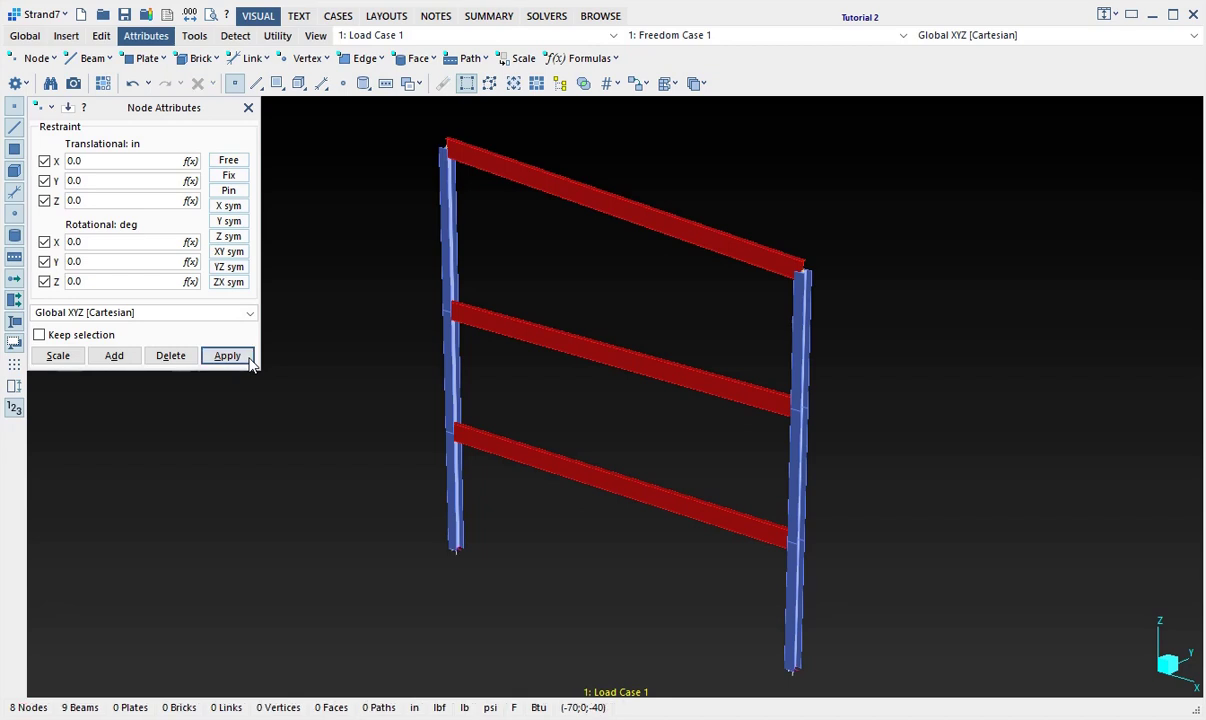
click(248, 107)
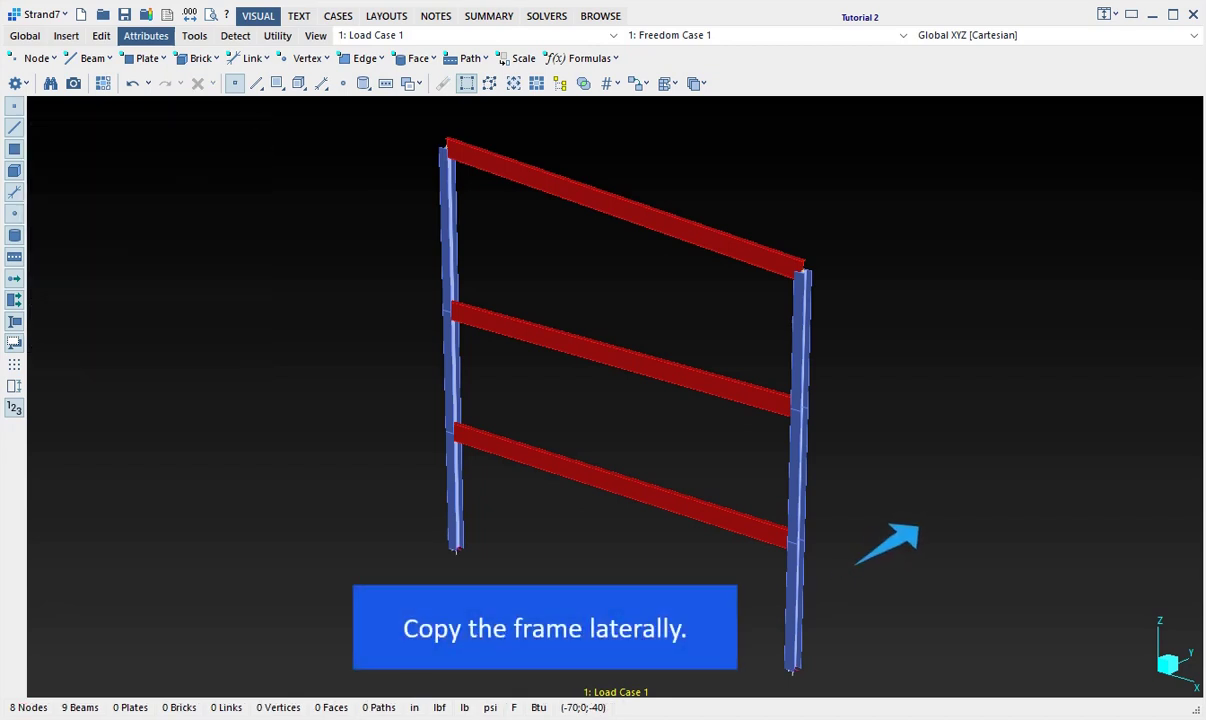
Copy all beams of the frame by a Y increment of 30*12 with zero X and Z increments, repeated 3 times
click(193, 37)
click(162, 60)
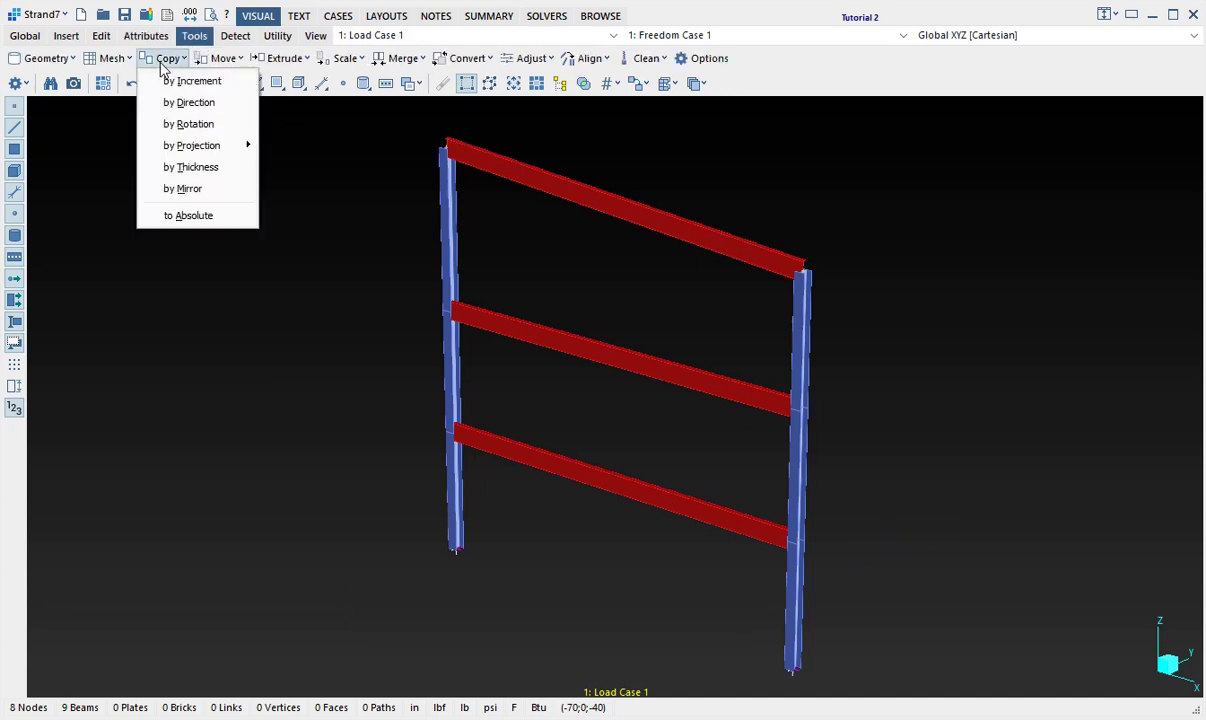
click(230, 82)
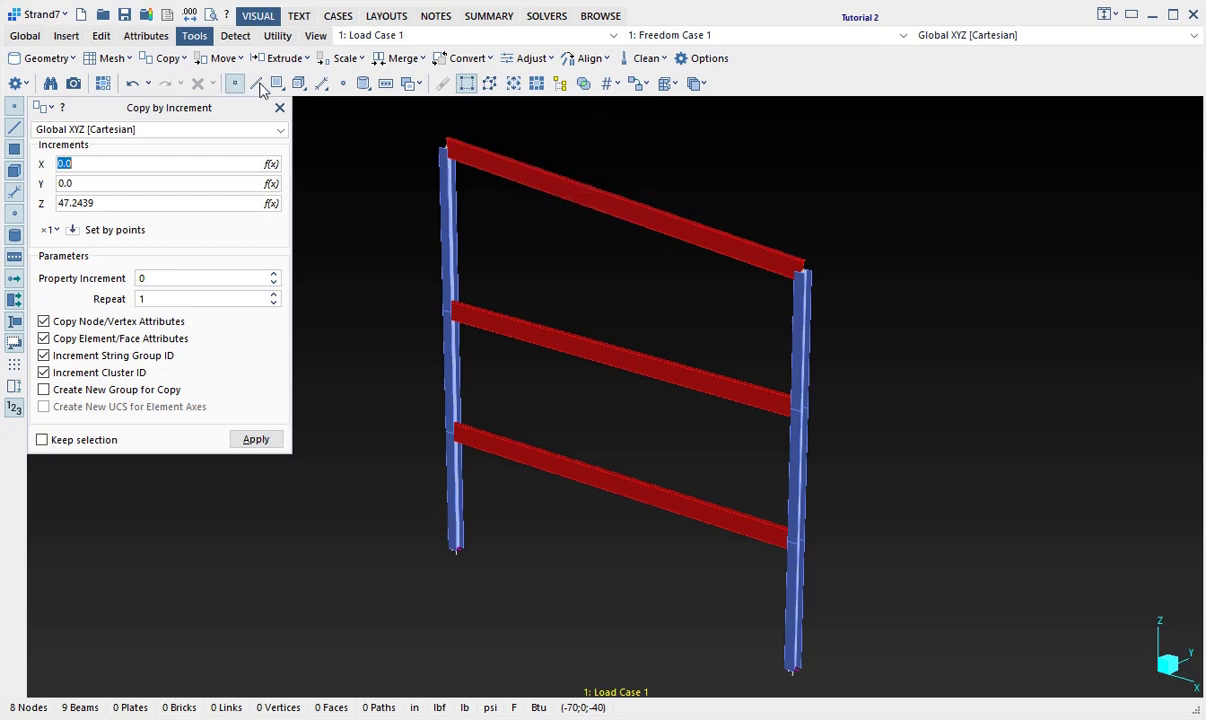
click(241, 84)
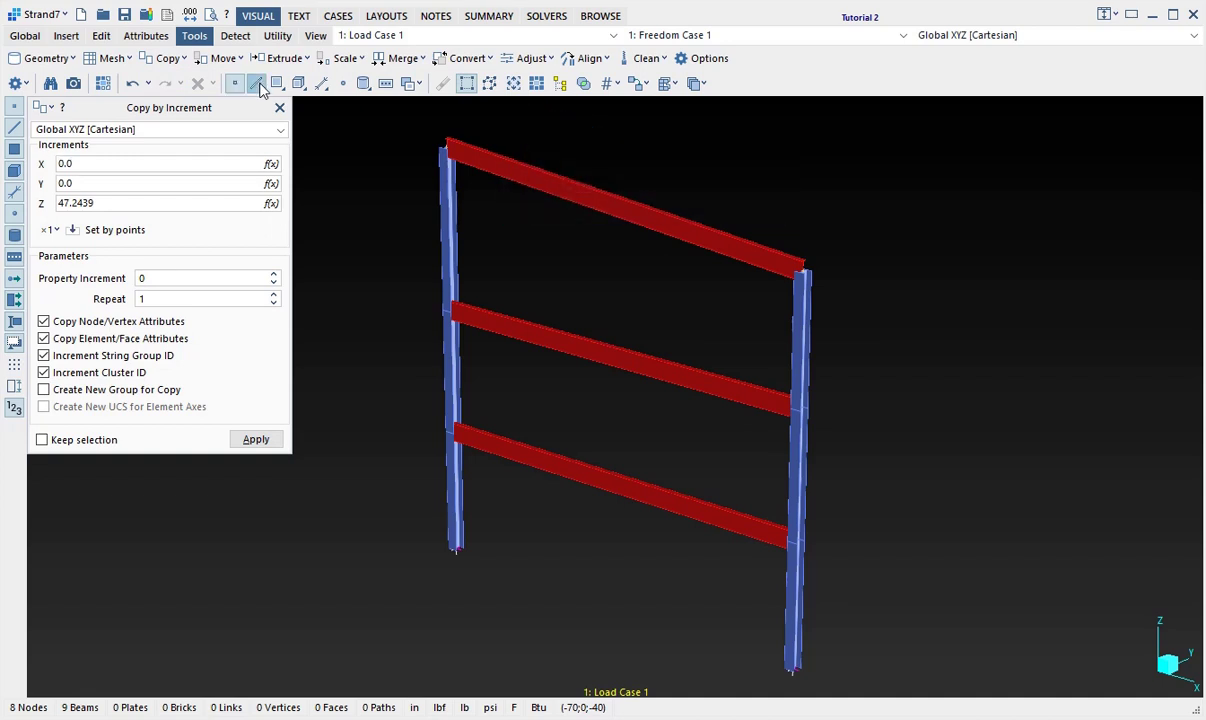
click(513, 84)
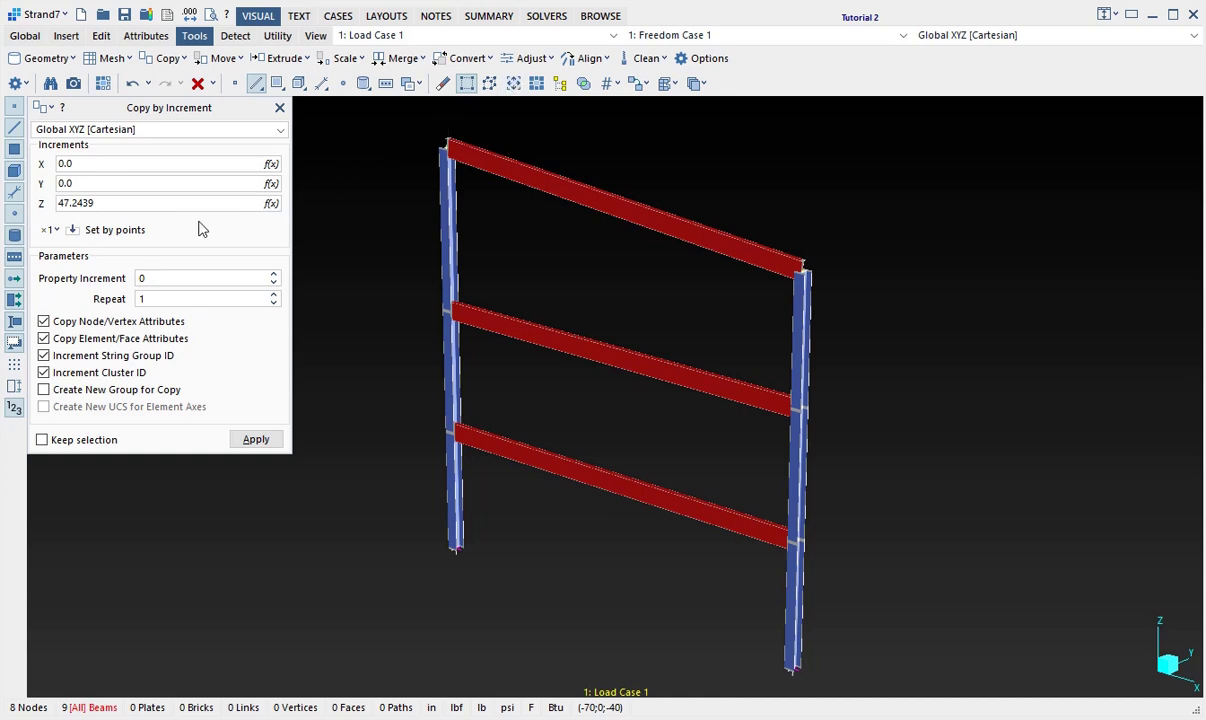
click(148, 203)
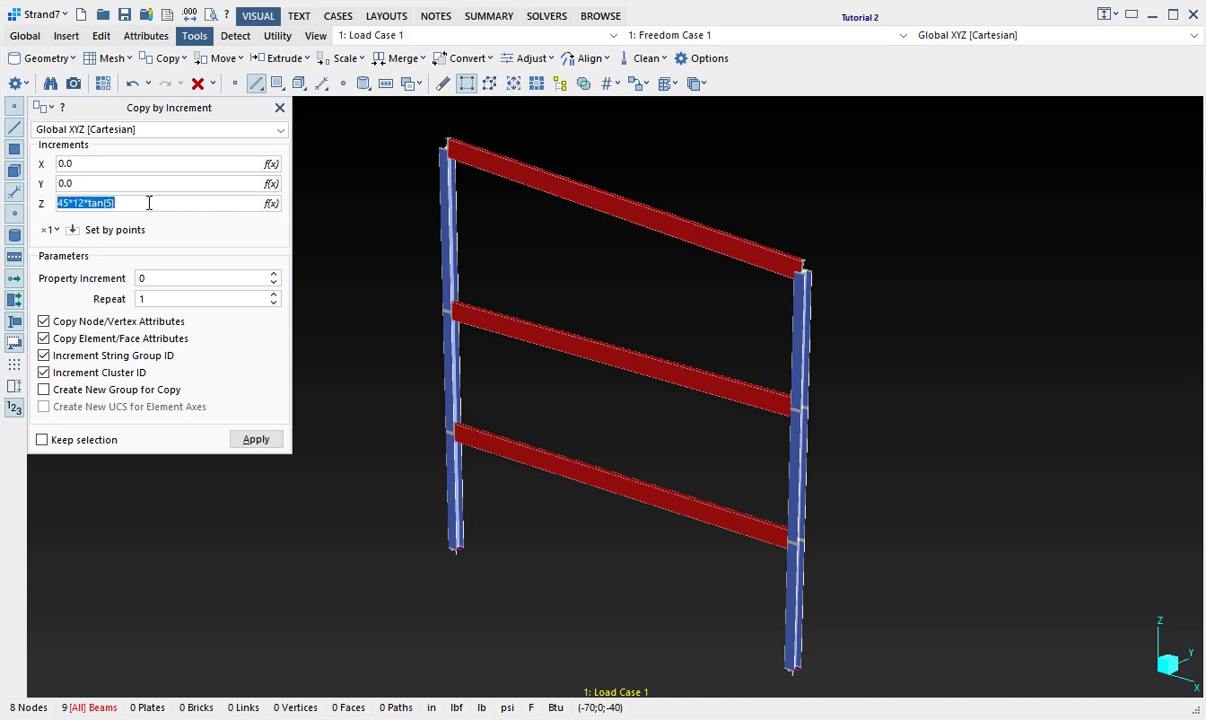
text(0)
click(146, 183)
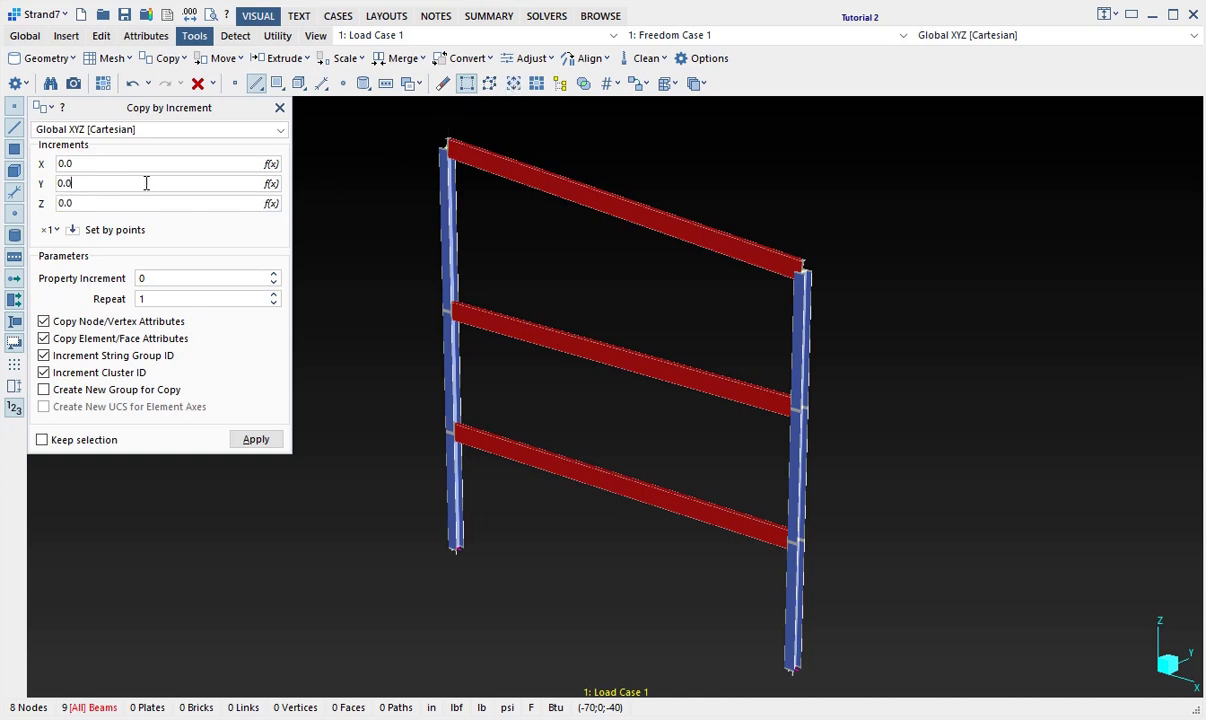
text(30*12)
click(273, 441)
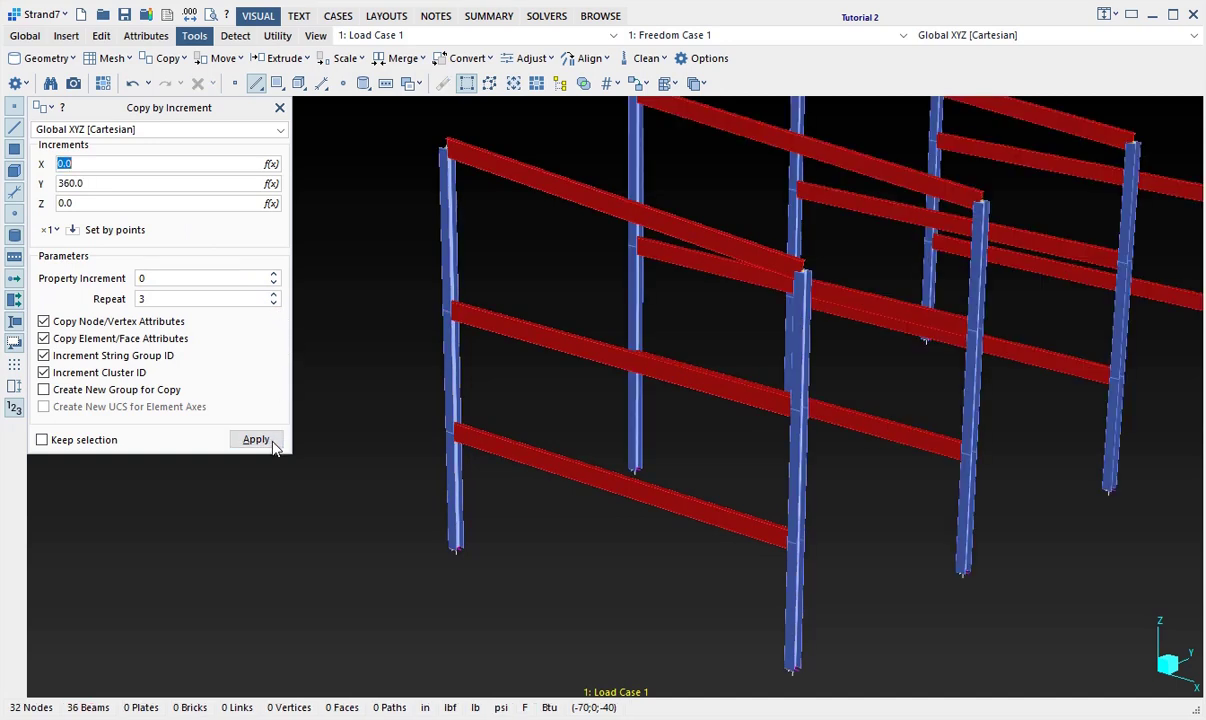
click(279, 107)
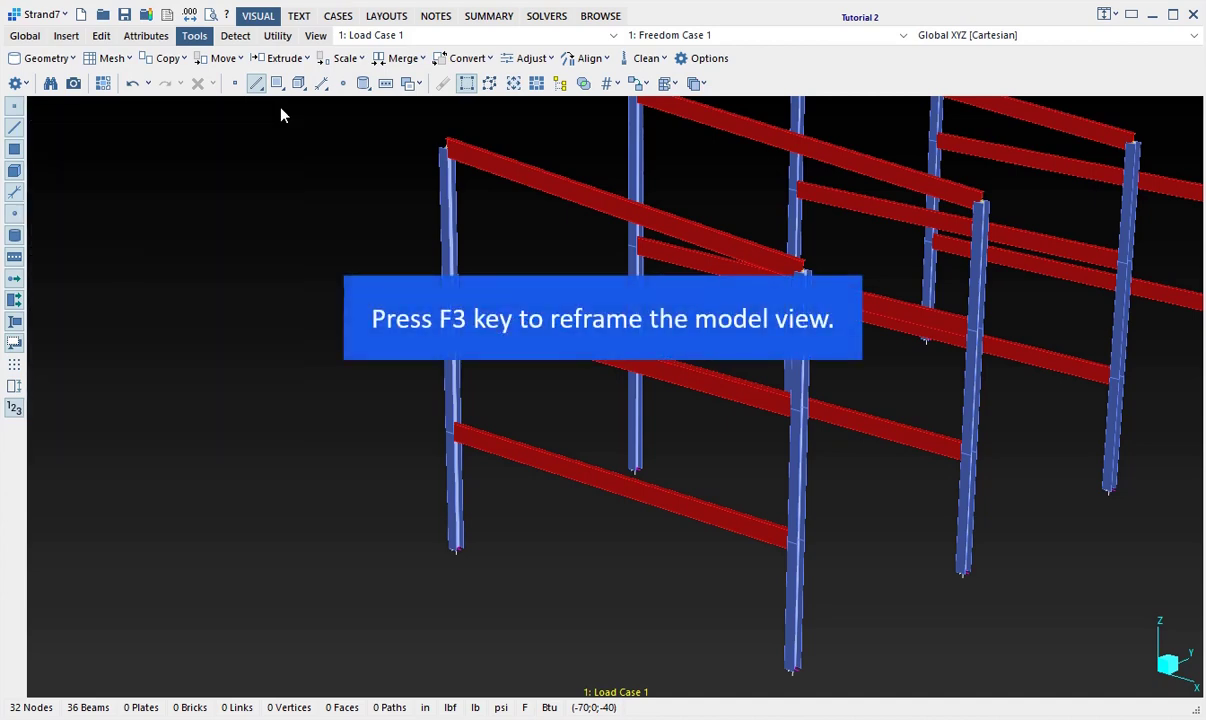
Extrude the front frame's six beam-column joint nodes by Y 360.0, repeated 3 times, into Beam2 elements with property 2, AISC W 24 × 55
key(F3)
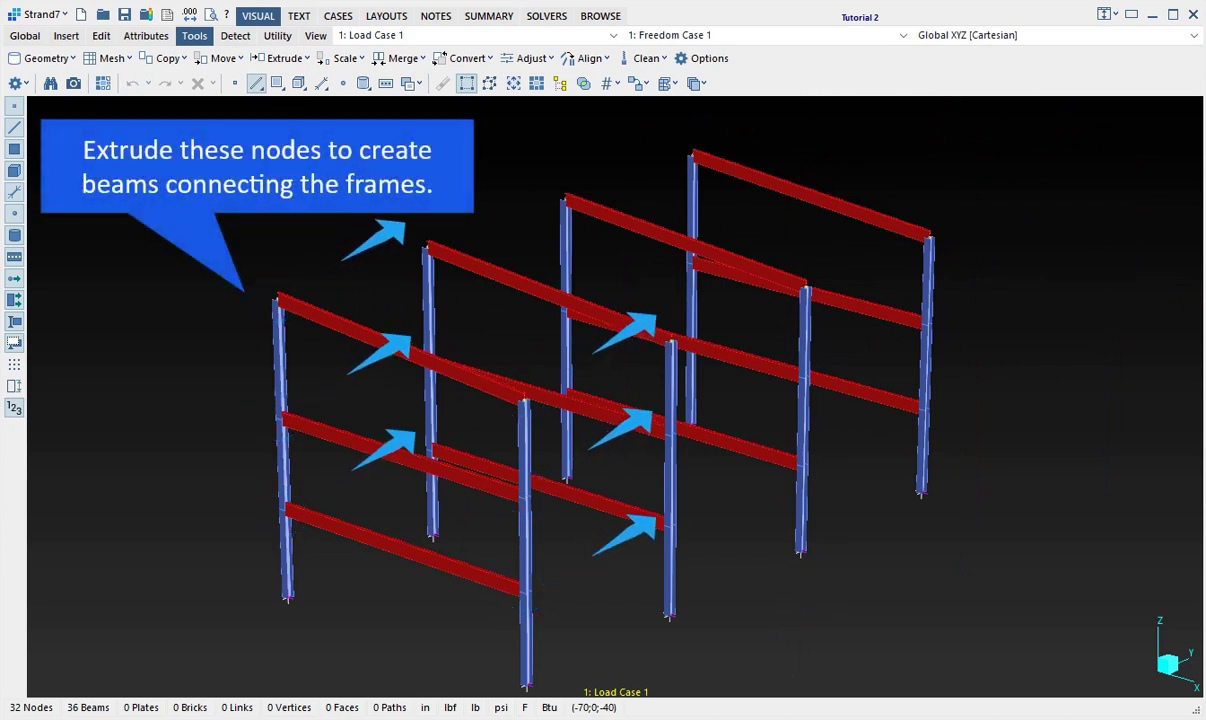
click(277, 62)
click(330, 81)
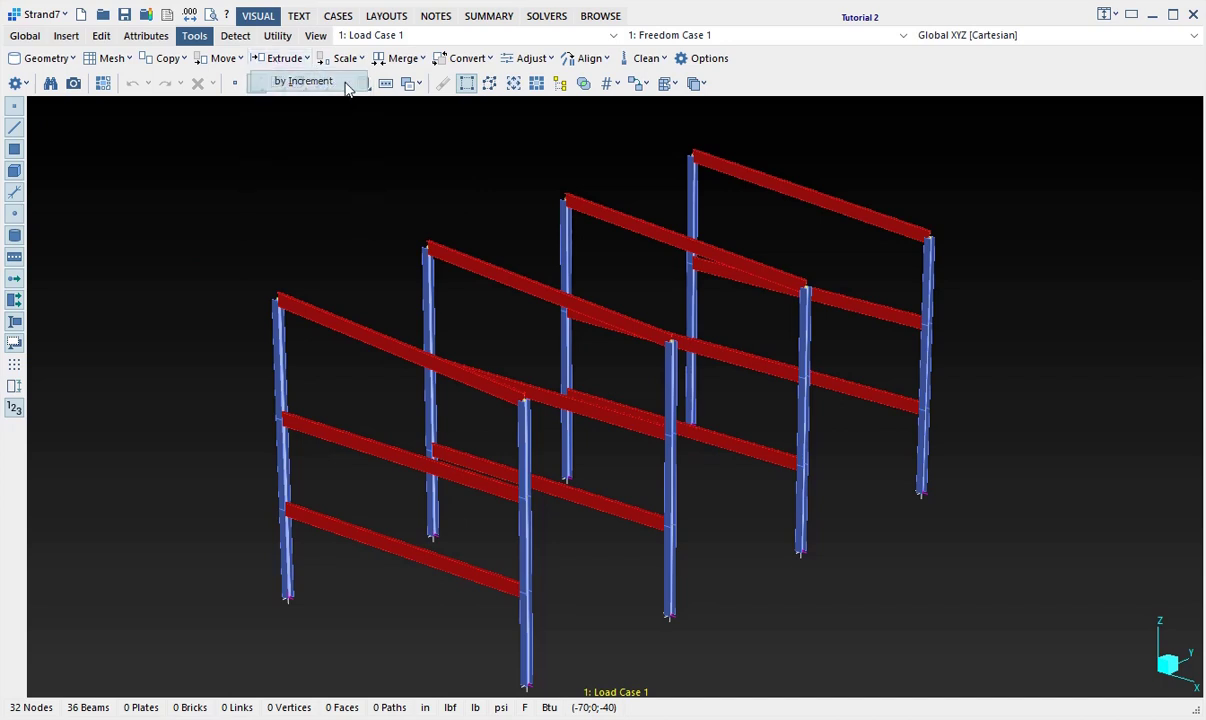
click(362, 142)
middle_drag(361, 140, 454, 121)
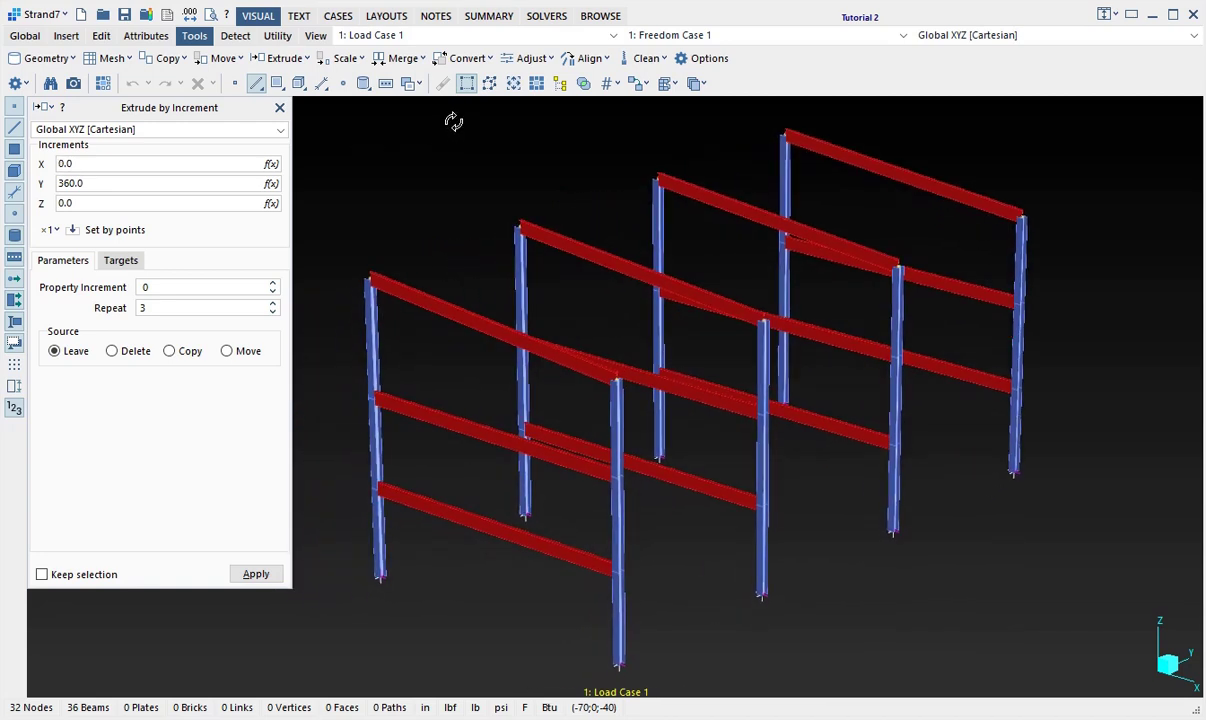
click(236, 87)
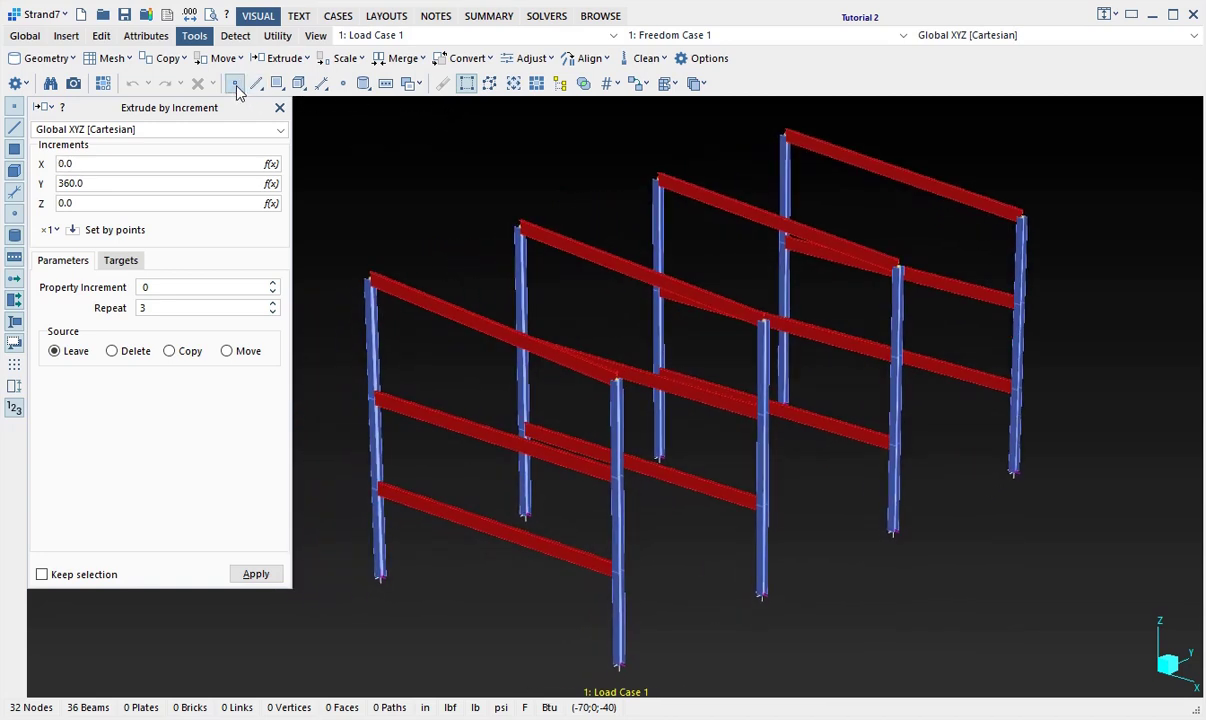
click(369, 285)
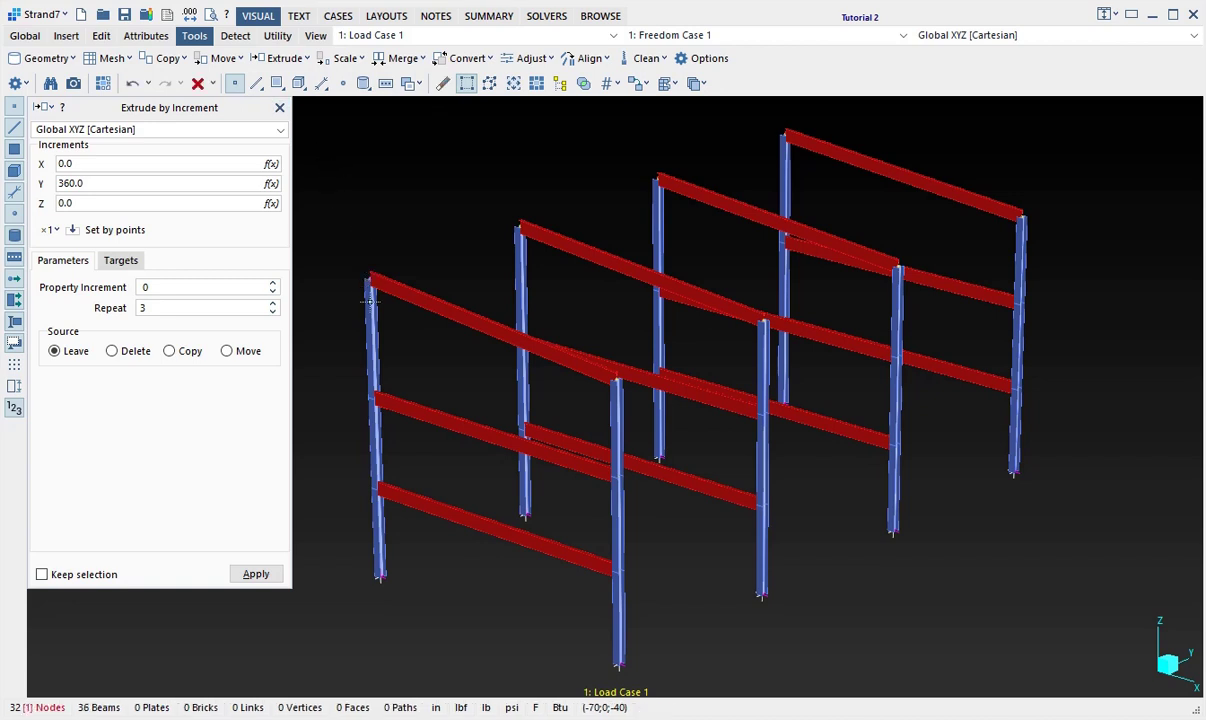
click(377, 488)
click(609, 562)
click(612, 481)
click(614, 384)
click(124, 264)
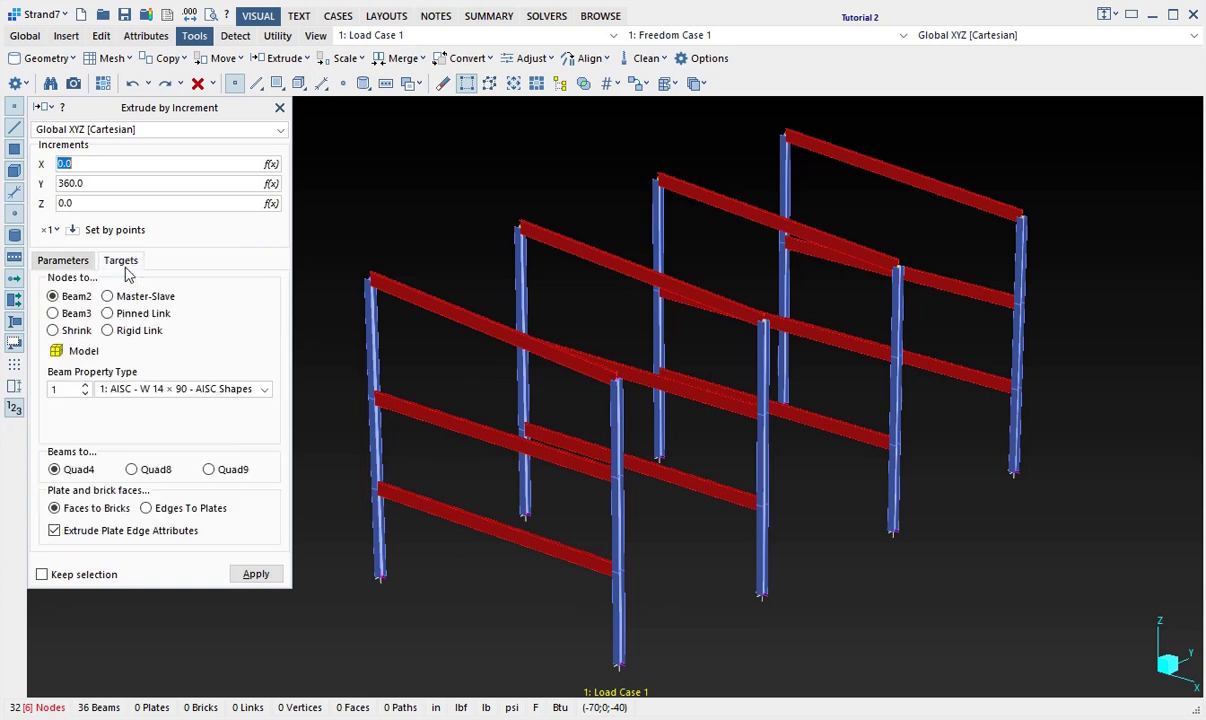
click(266, 389)
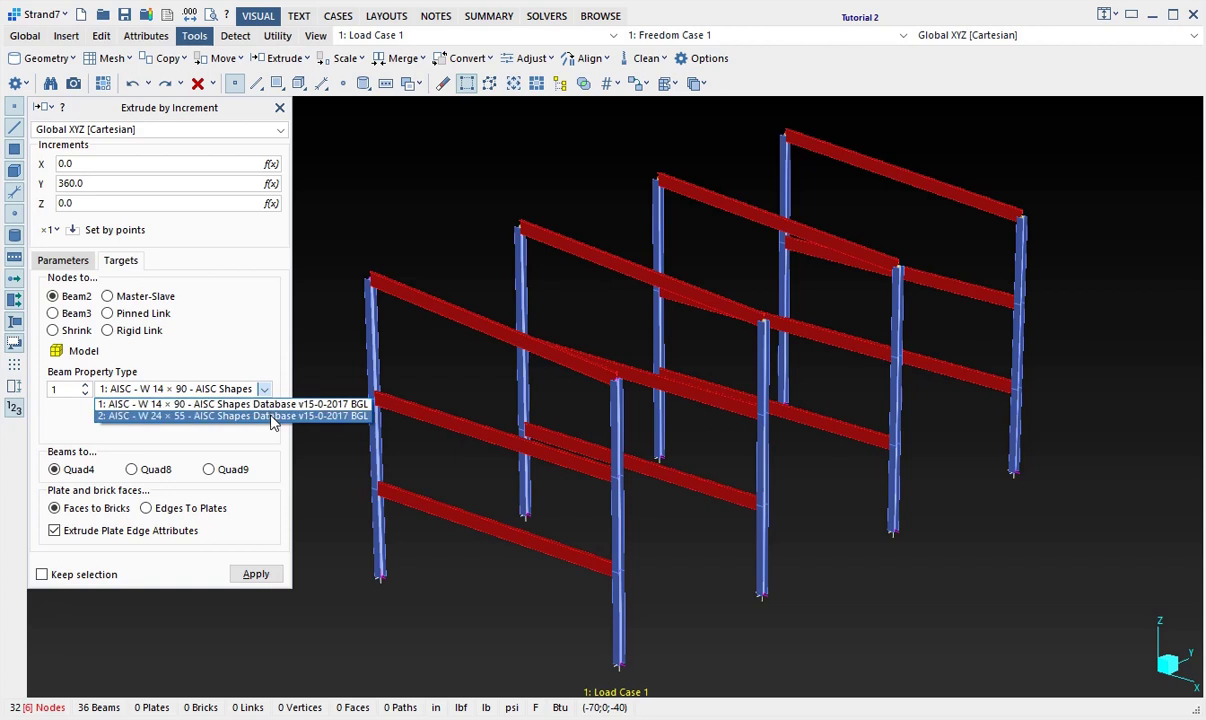
click(271, 417)
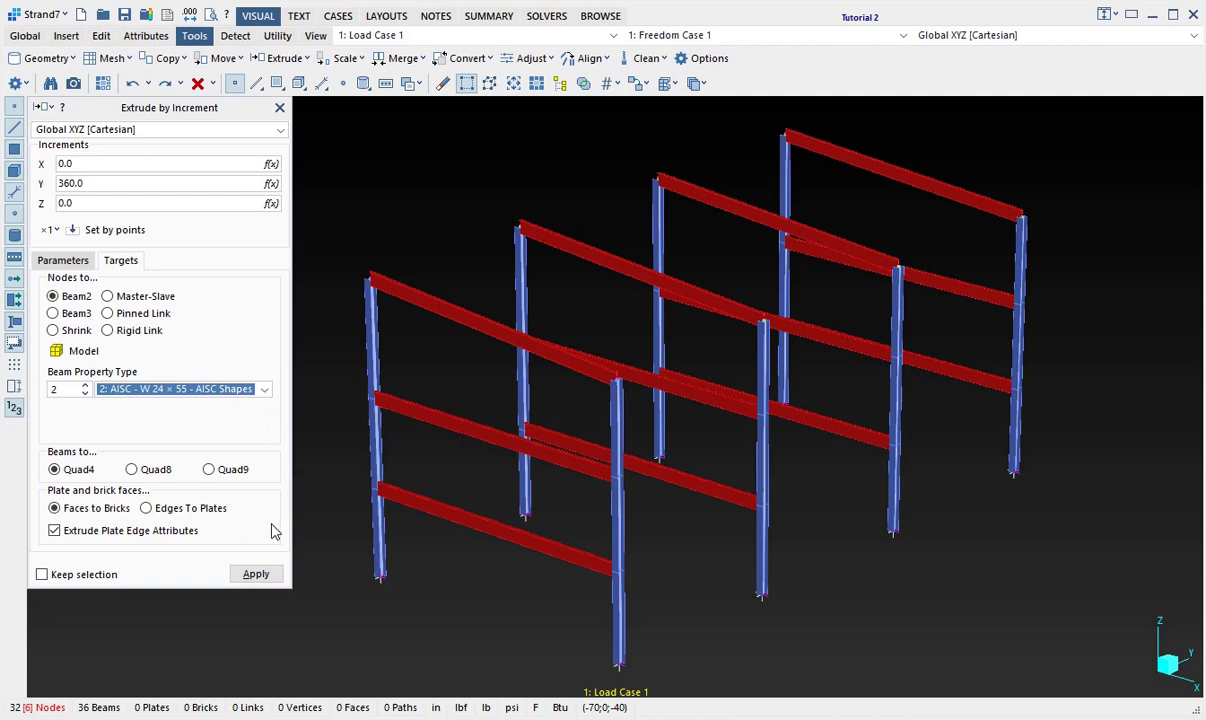
click(253, 574)
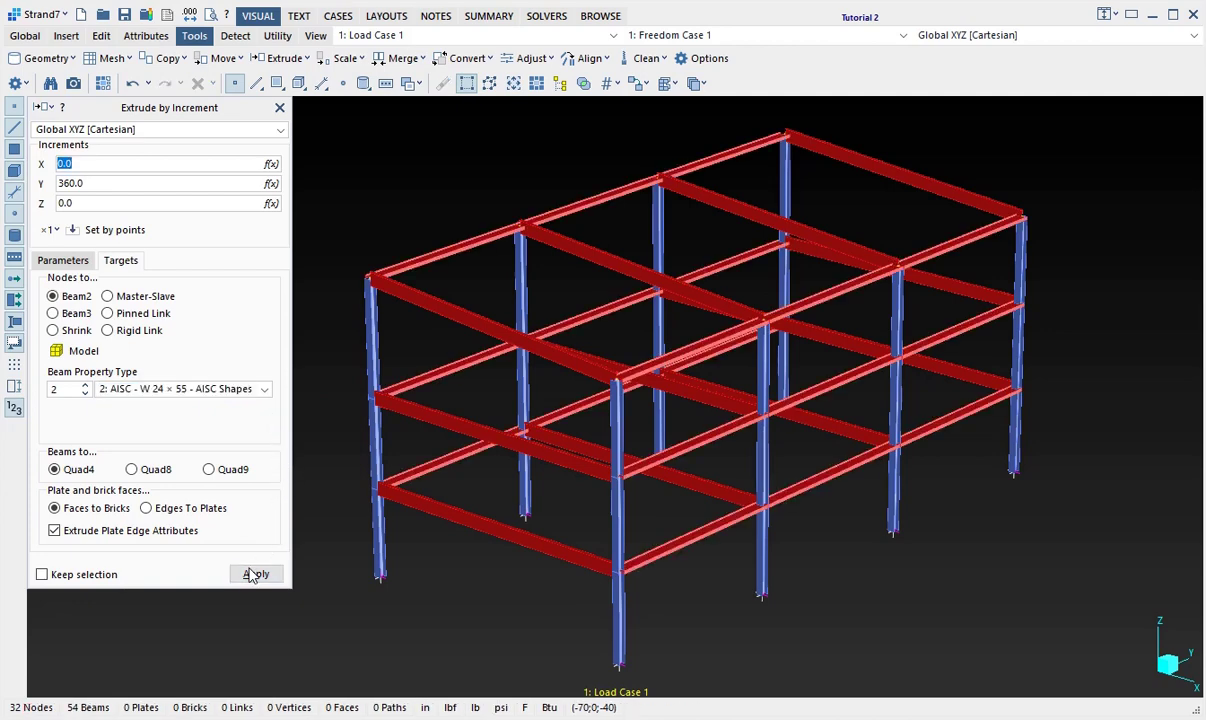
click(280, 108)
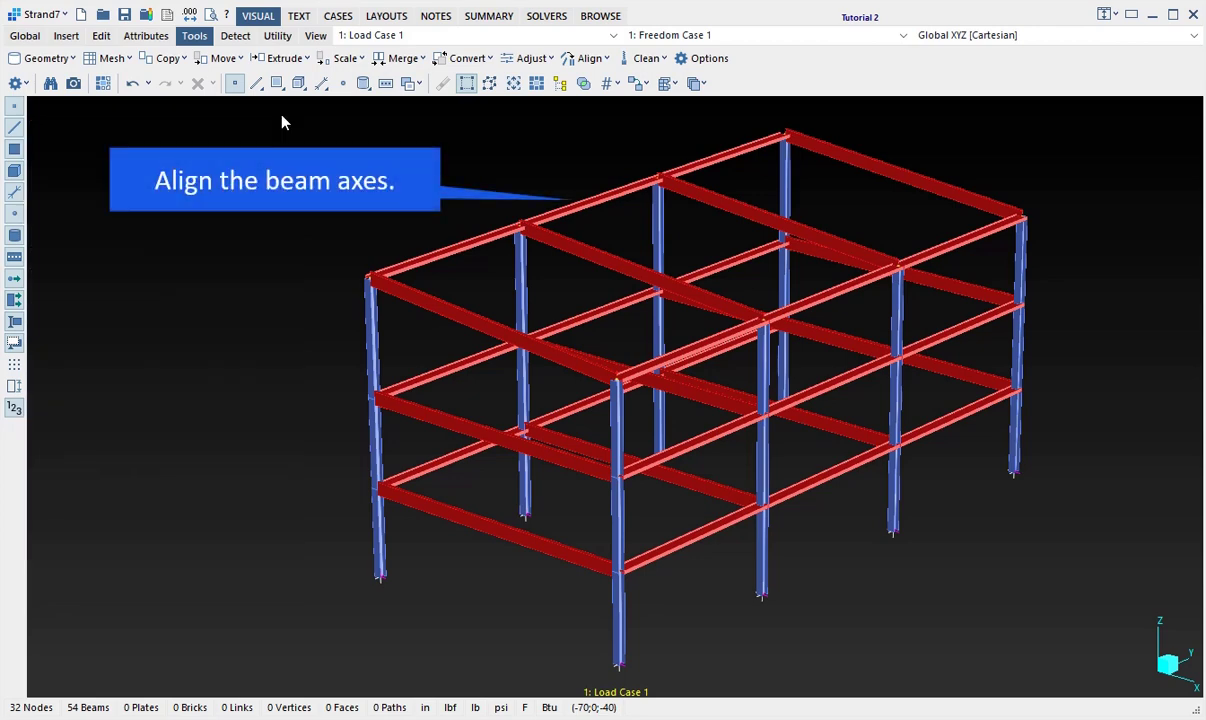
Align the local y axis of all property 2 beams, including the new connecting beams, with the positive global Z direction
click(575, 60)
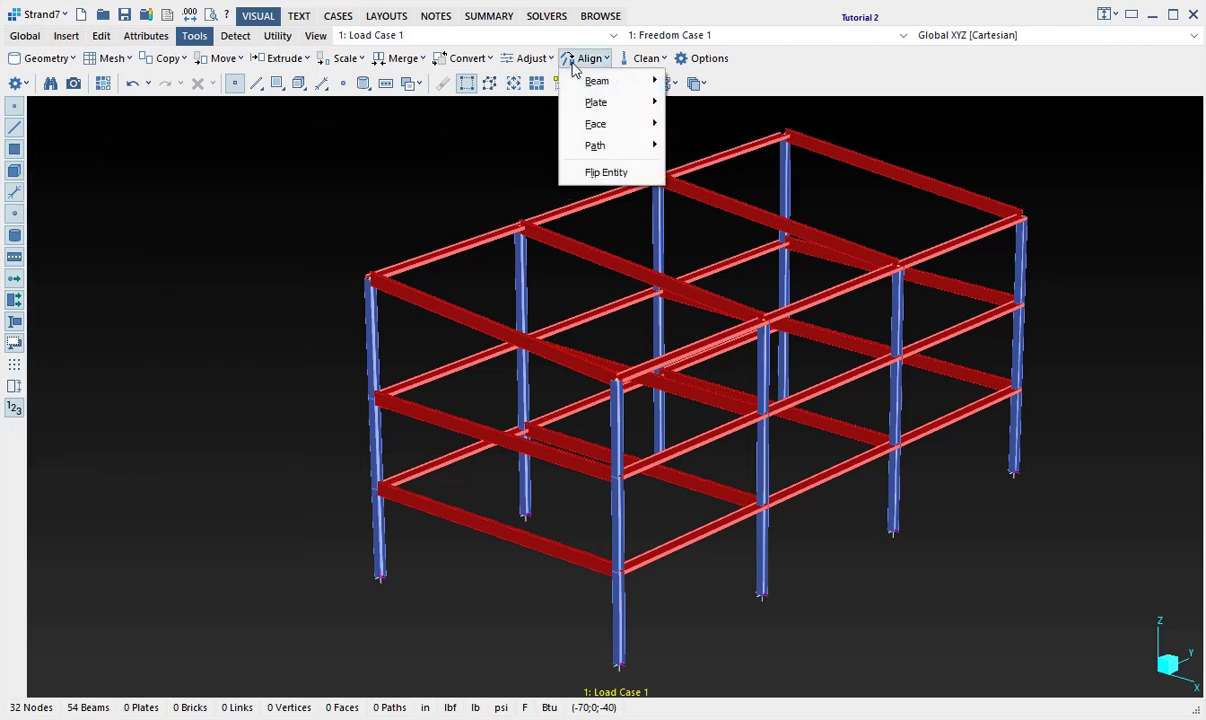
mouse_move(597, 81)
click(720, 105)
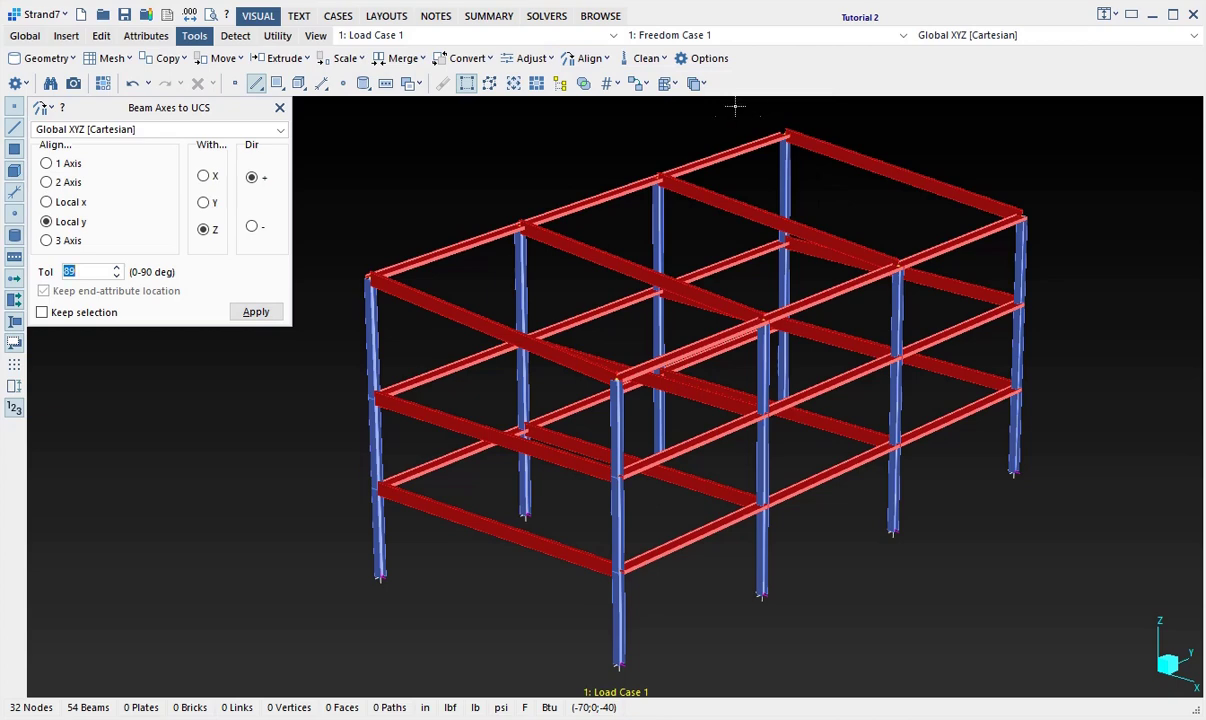
click(536, 83)
text(2)
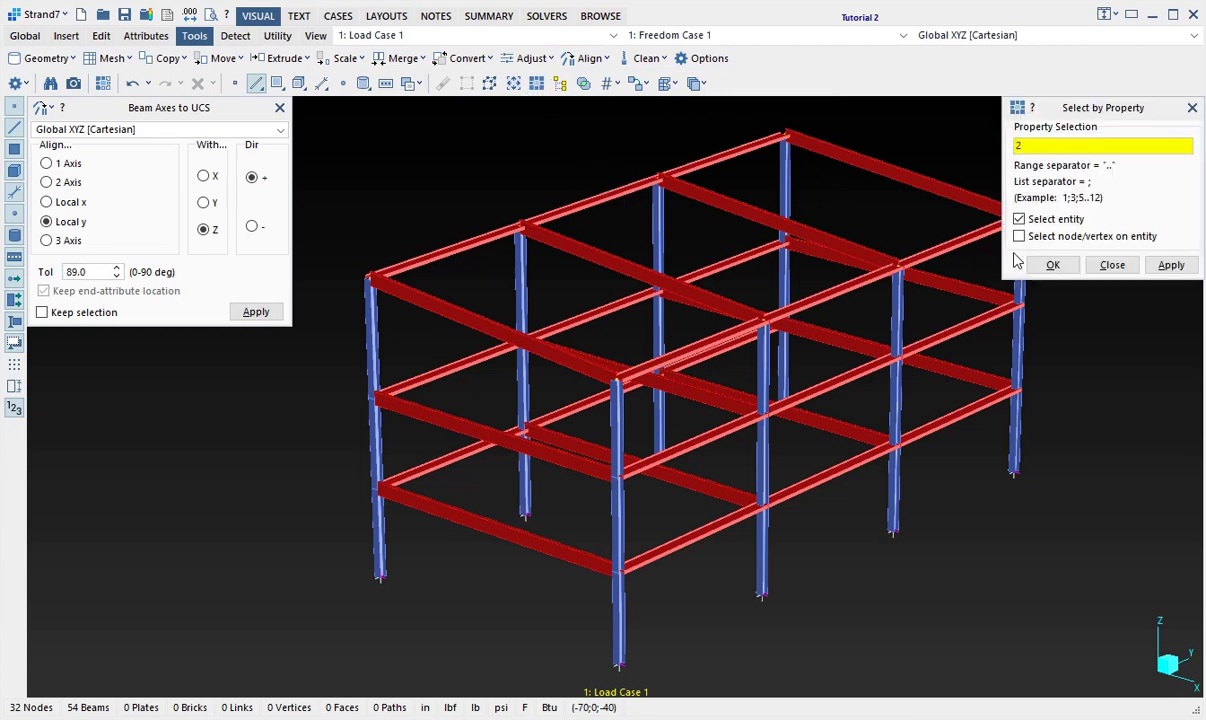
click(1042, 266)
click(256, 311)
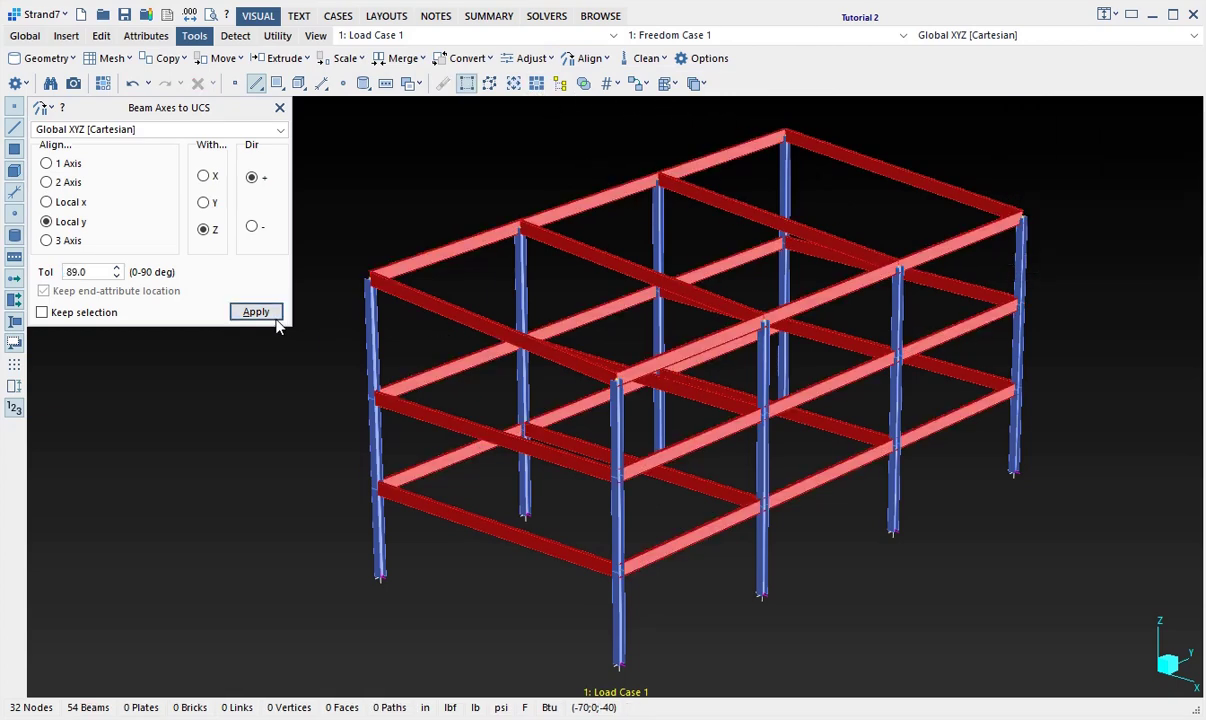
click(279, 108)
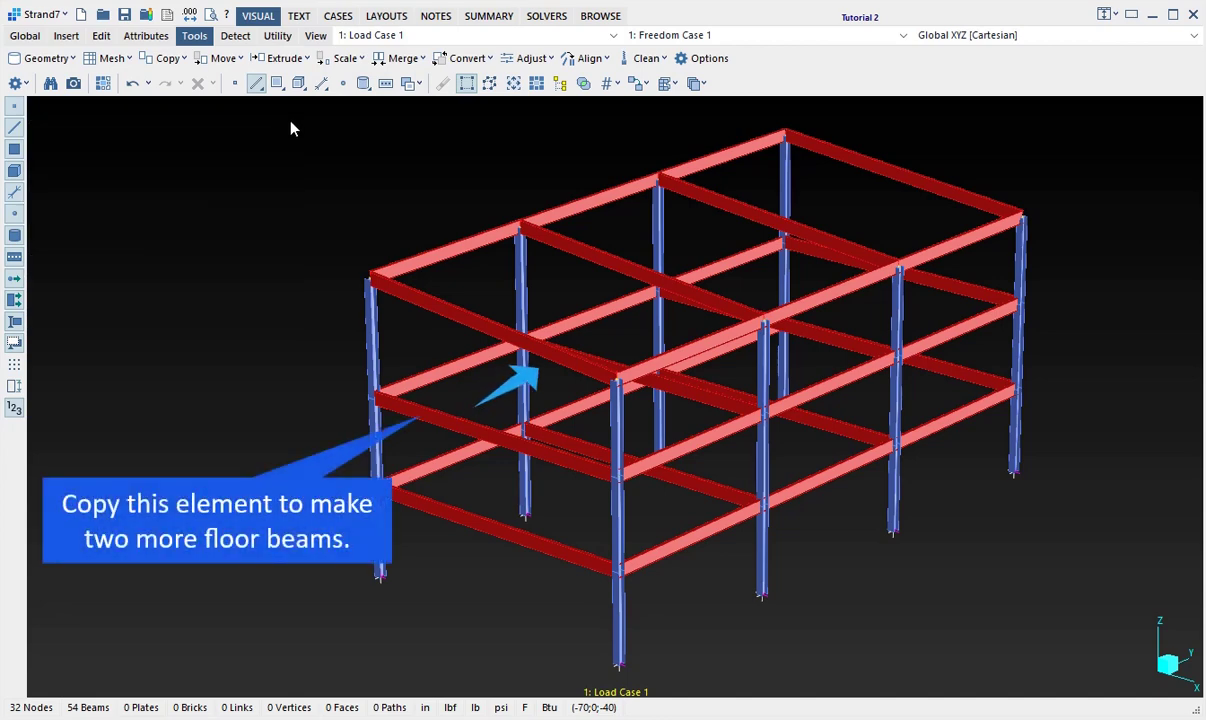
Copy the front frame's middle-level floor beam by a Y increment of 10*12, repeated 2 times, to add two intermediate floor beams
click(168, 59)
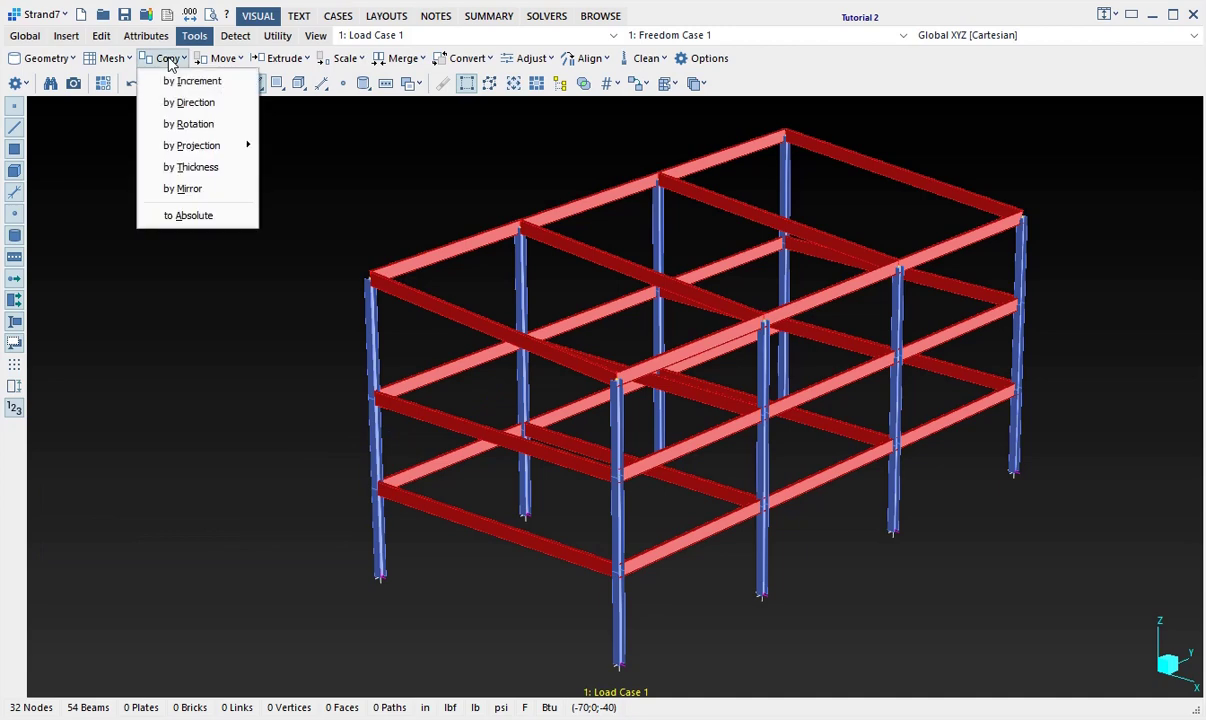
click(234, 84)
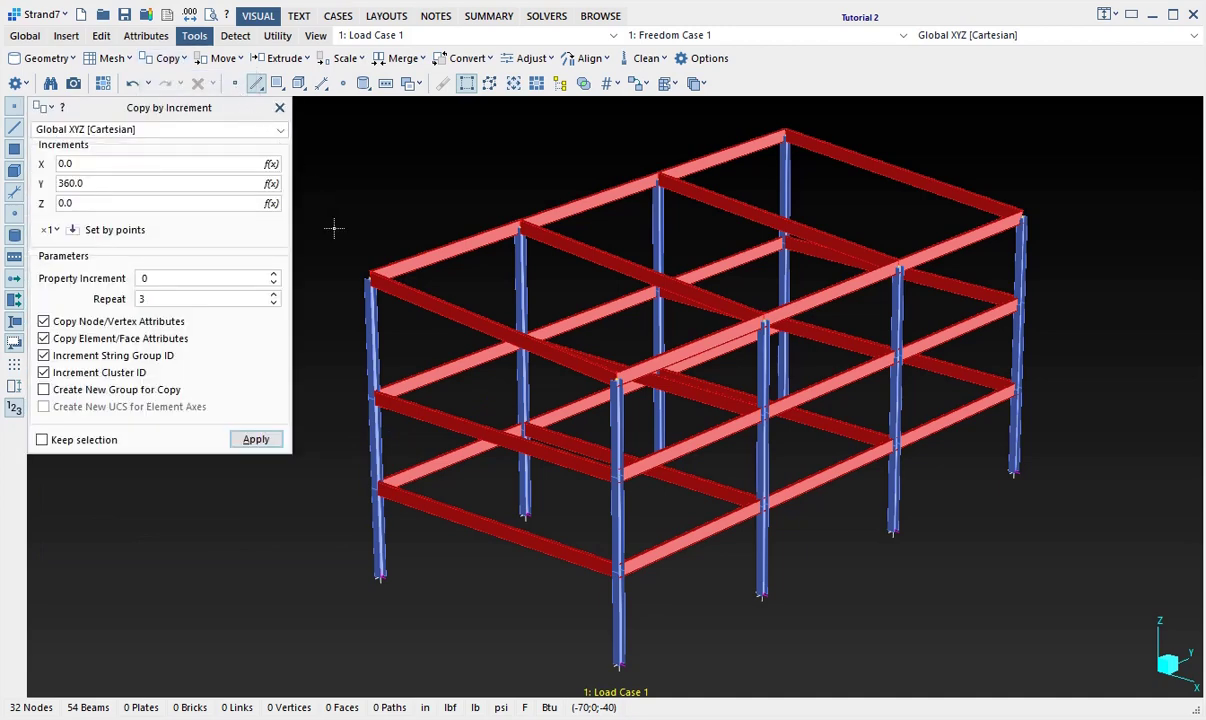
click(434, 424)
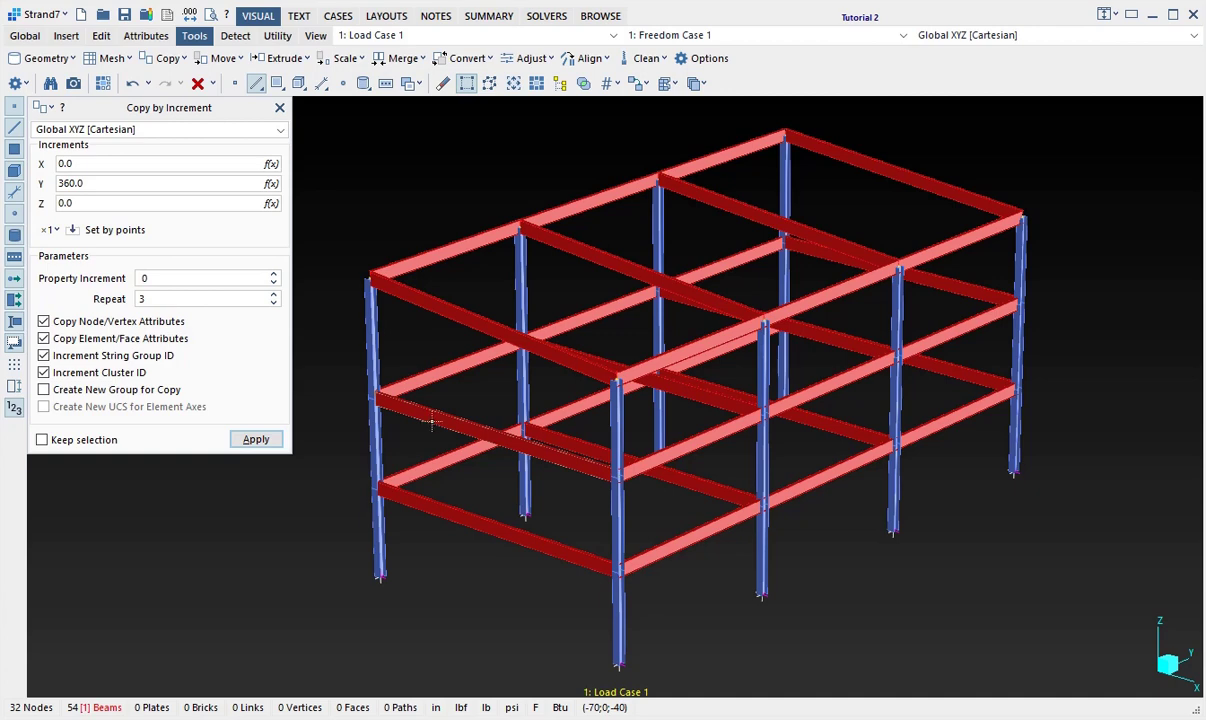
double_click(150, 184)
text(30*12)
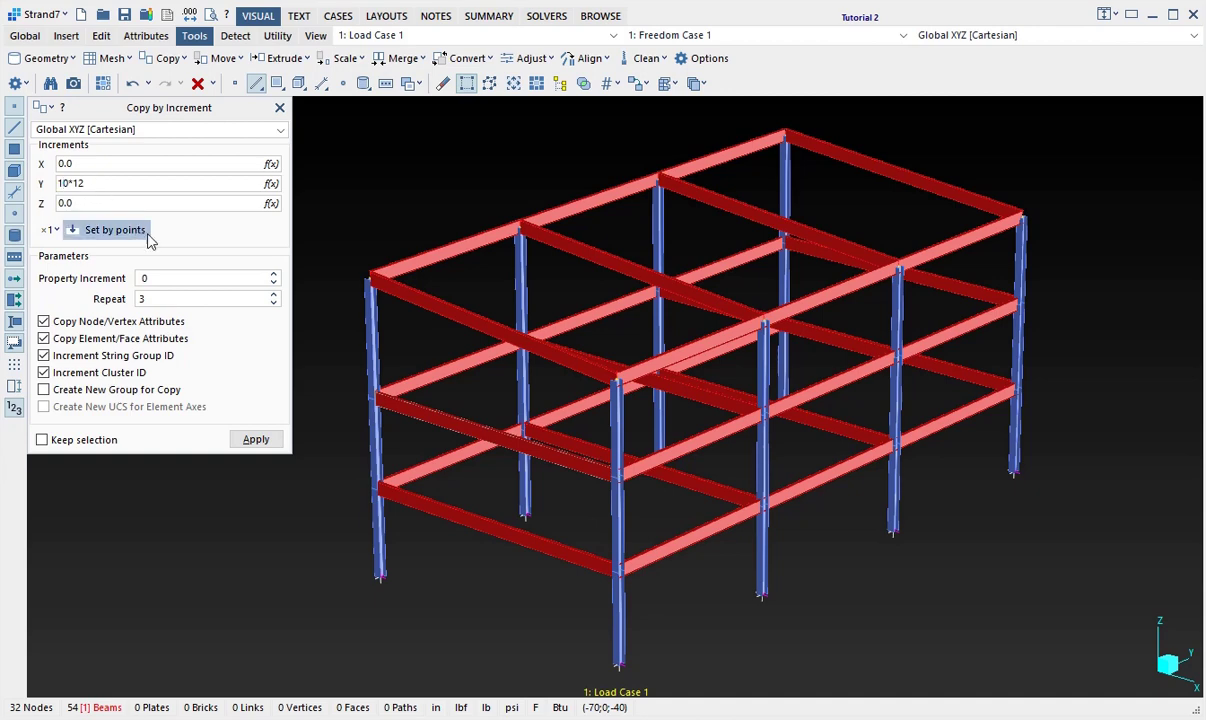
click(273, 303)
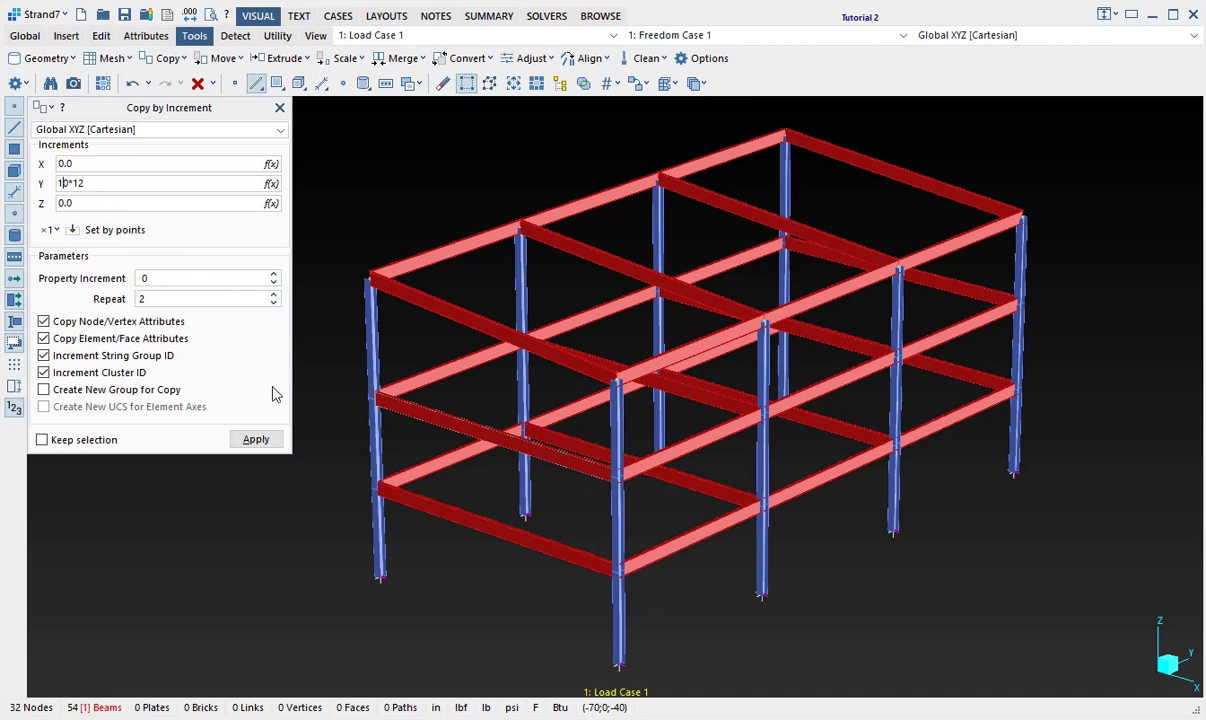
click(256, 440)
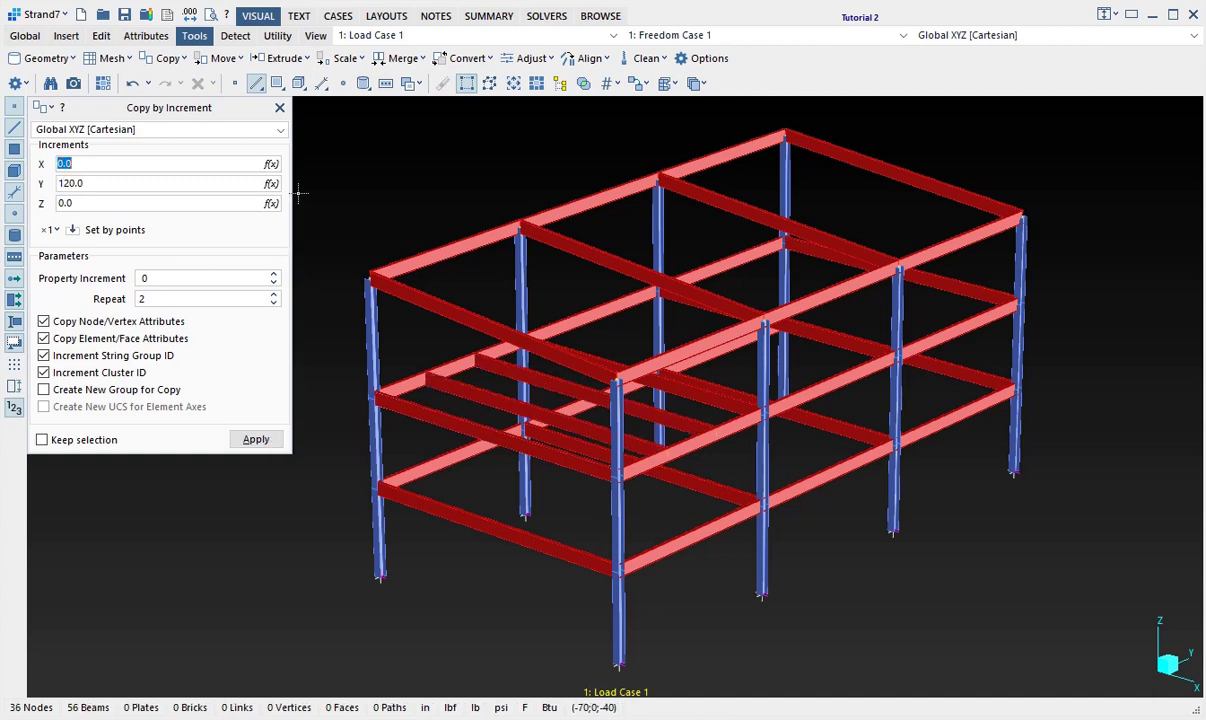
click(280, 107)
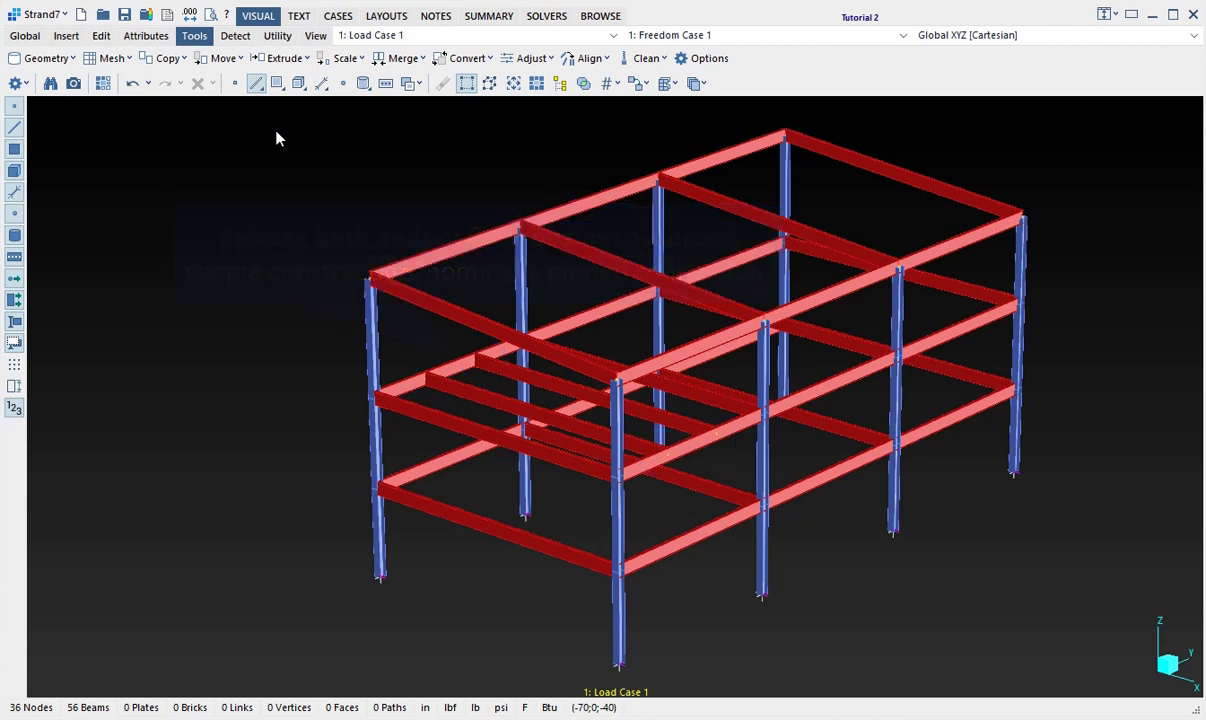
Set the two intermediate floor beams' rotational end release to Released about axes 1 and 2, keeping axis 3 Fixed
click(146, 36)
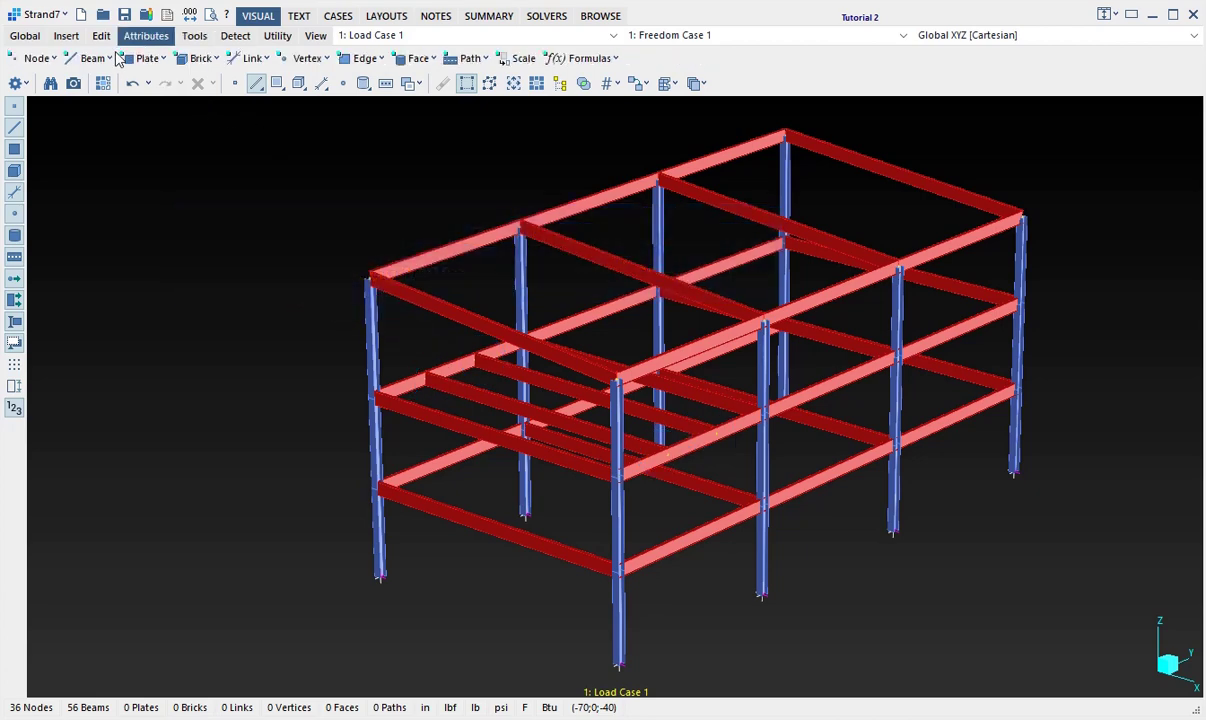
click(91, 58)
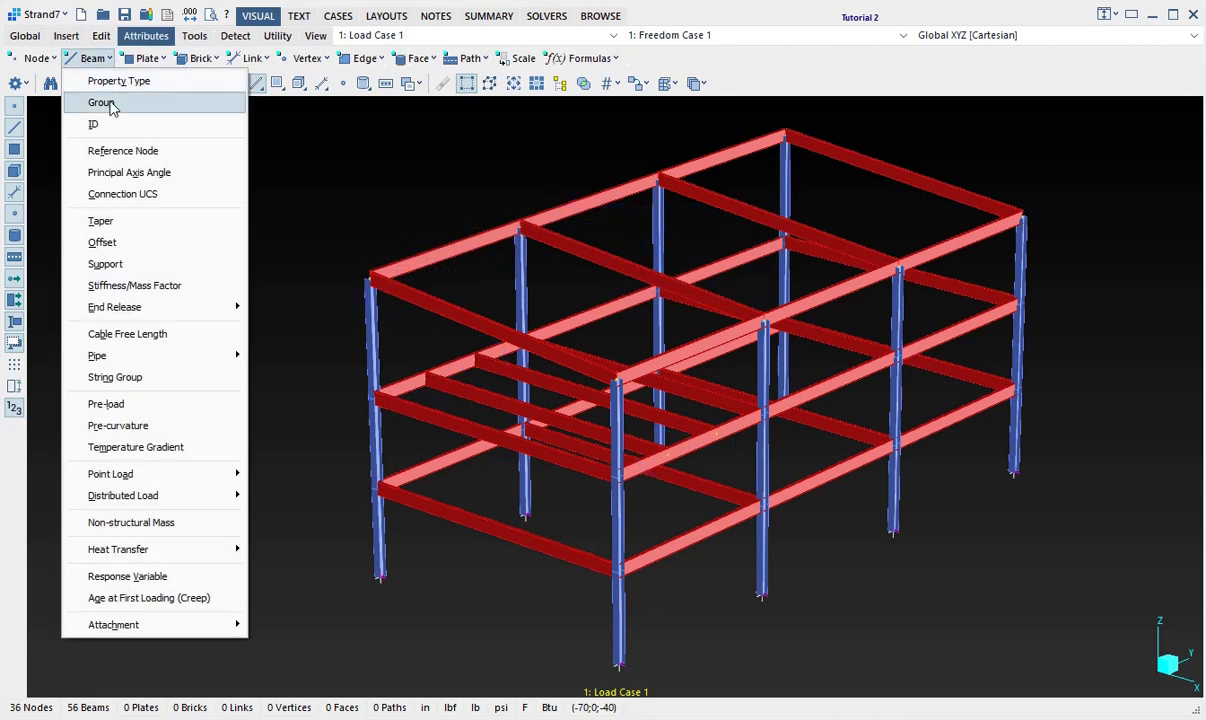
mouse_move(196, 309)
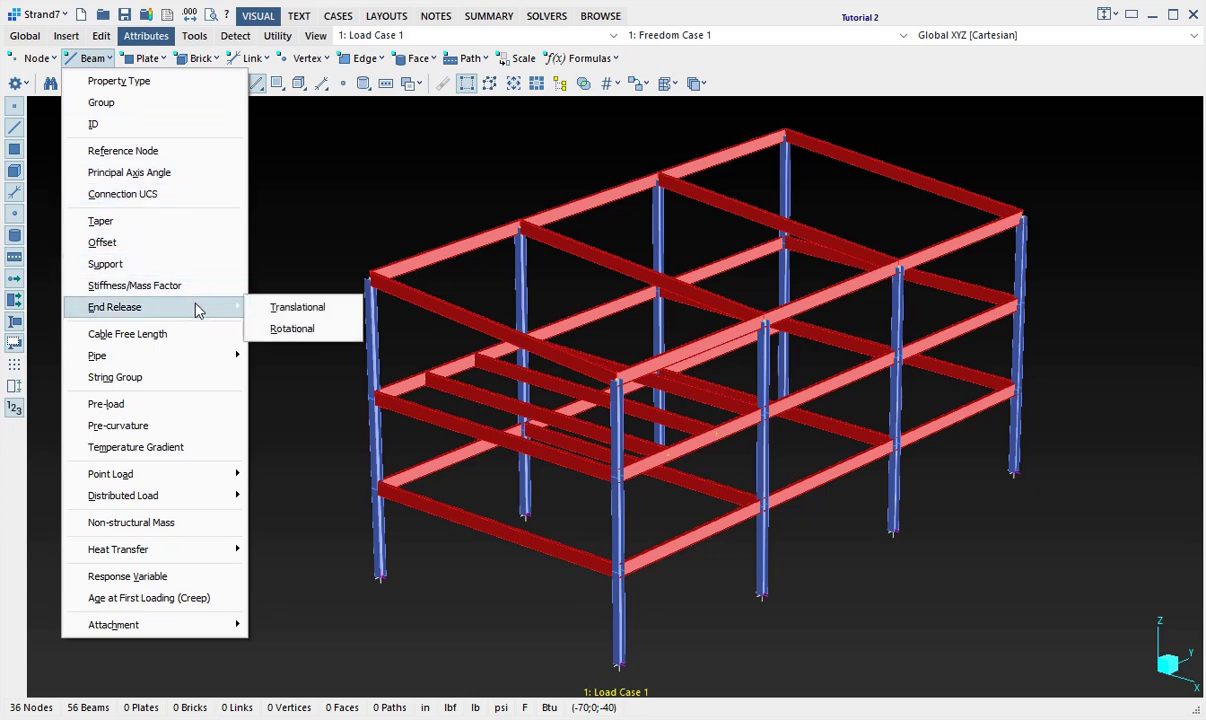
click(333, 339)
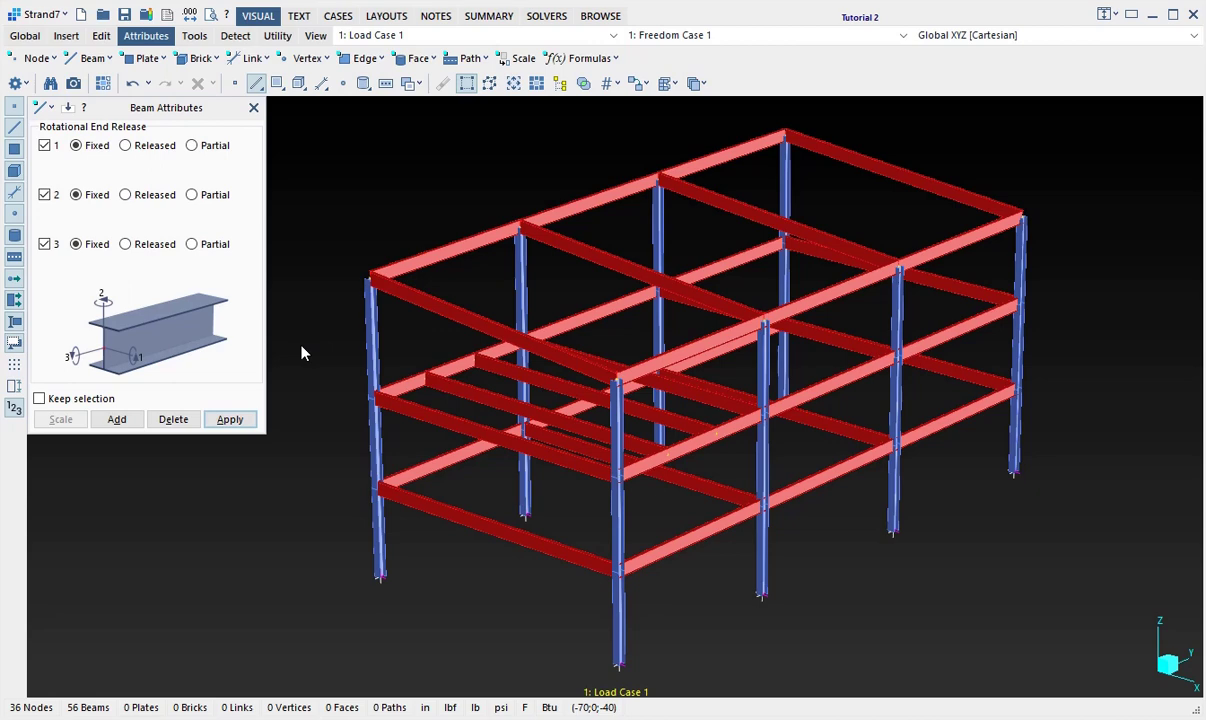
click(469, 390)
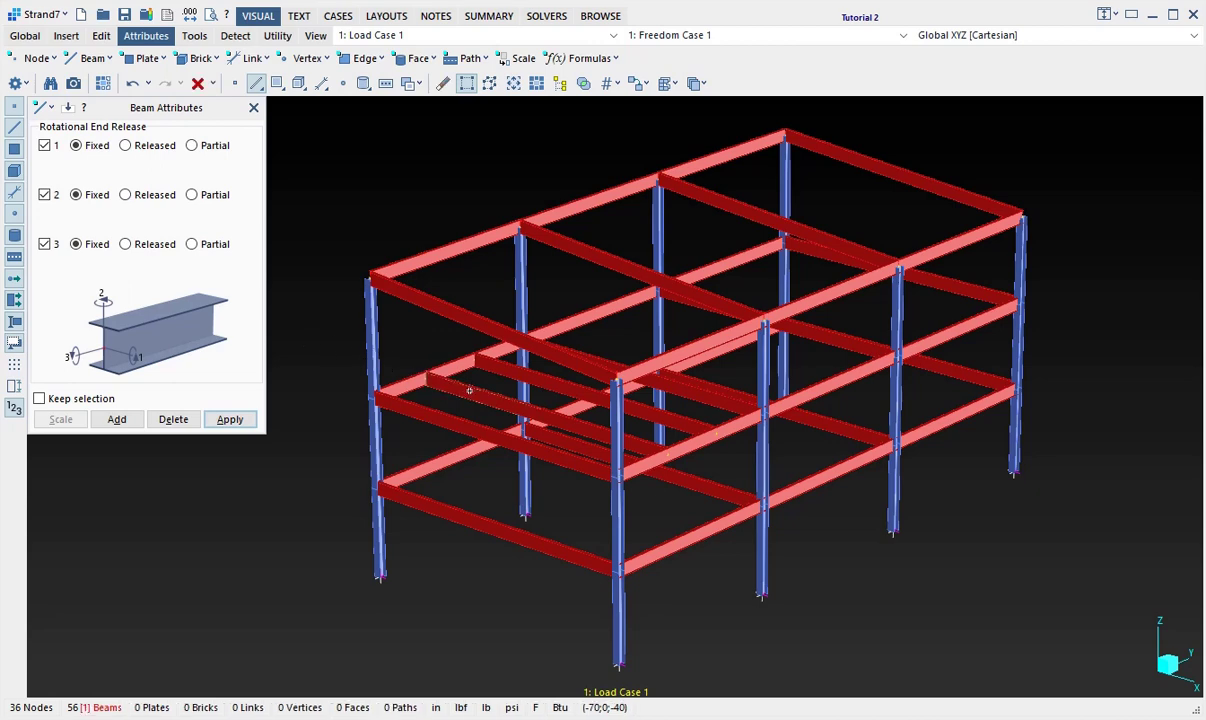
click(501, 371)
click(194, 146)
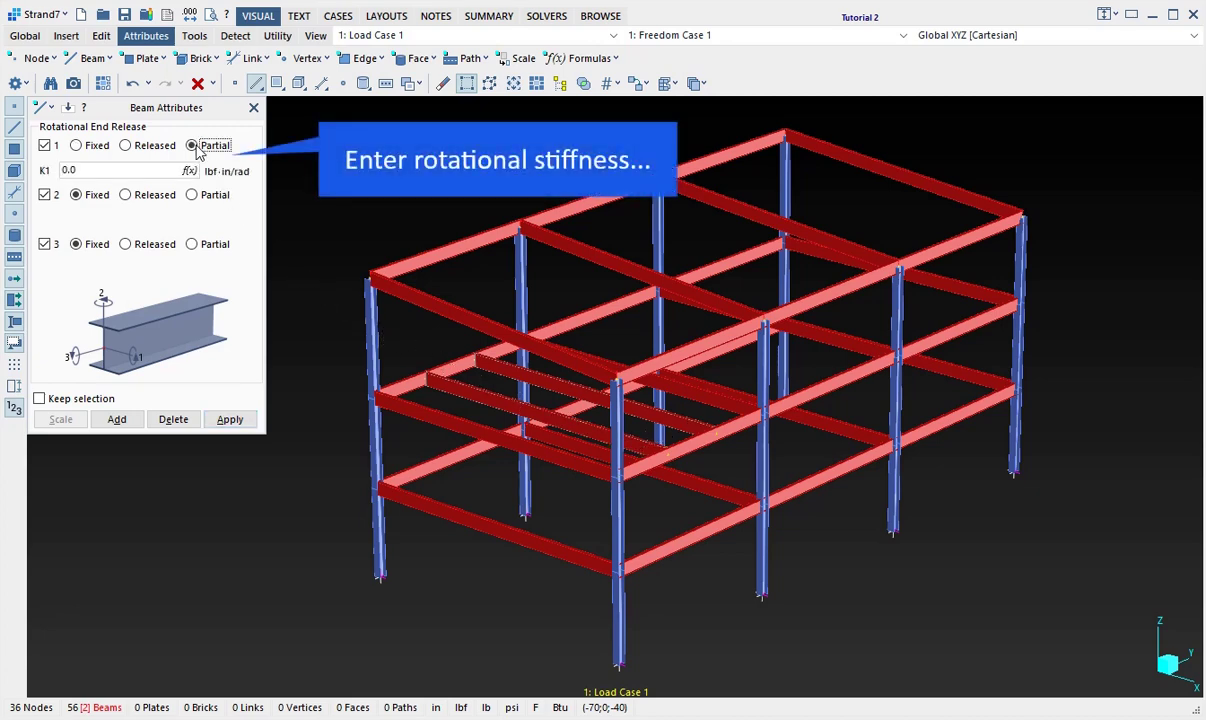
click(126, 147)
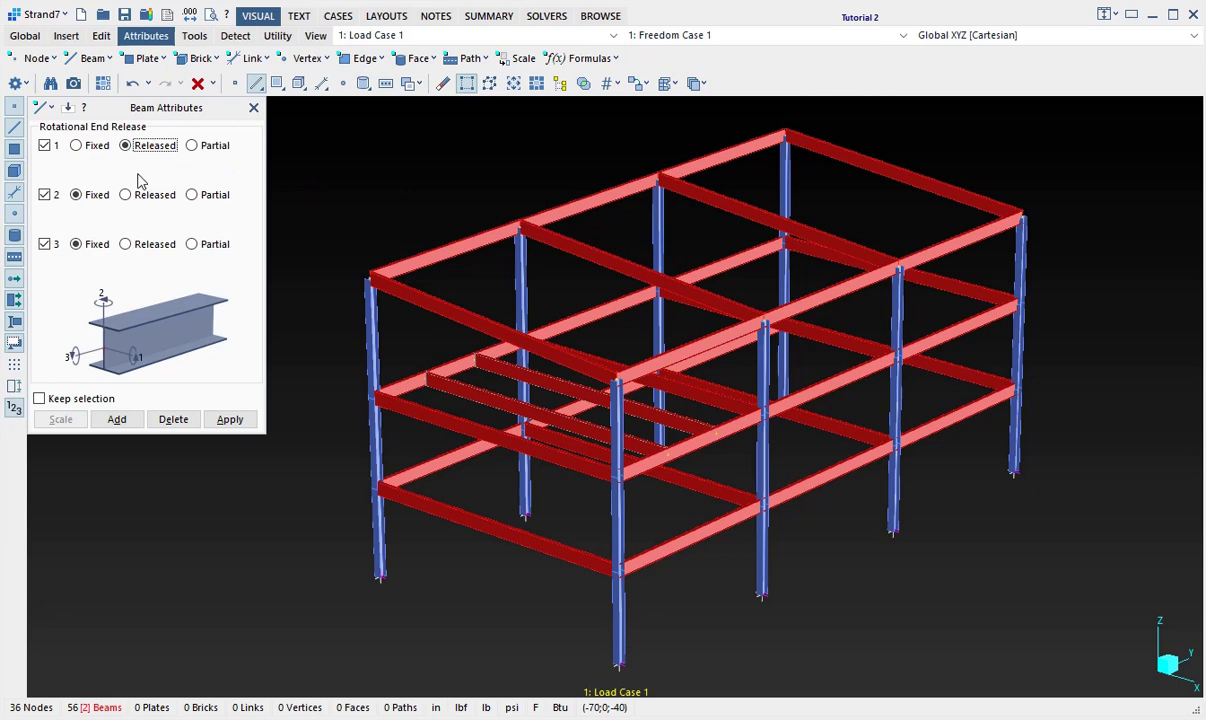
click(249, 421)
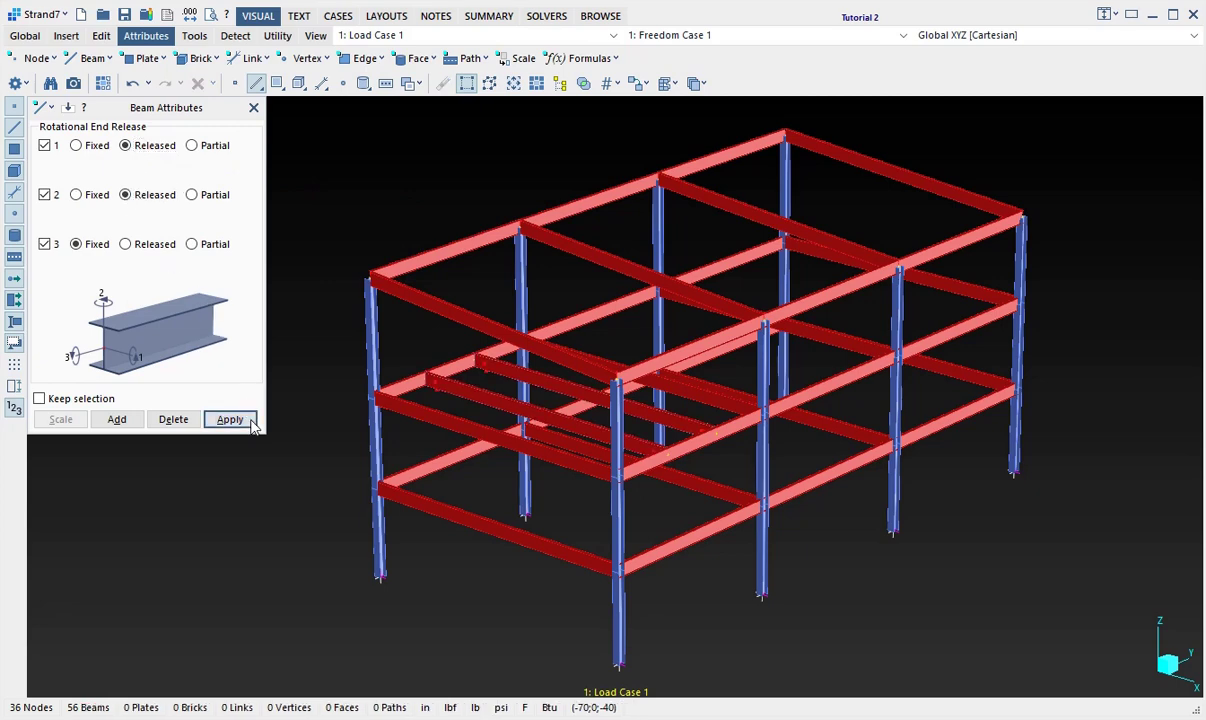
click(253, 107)
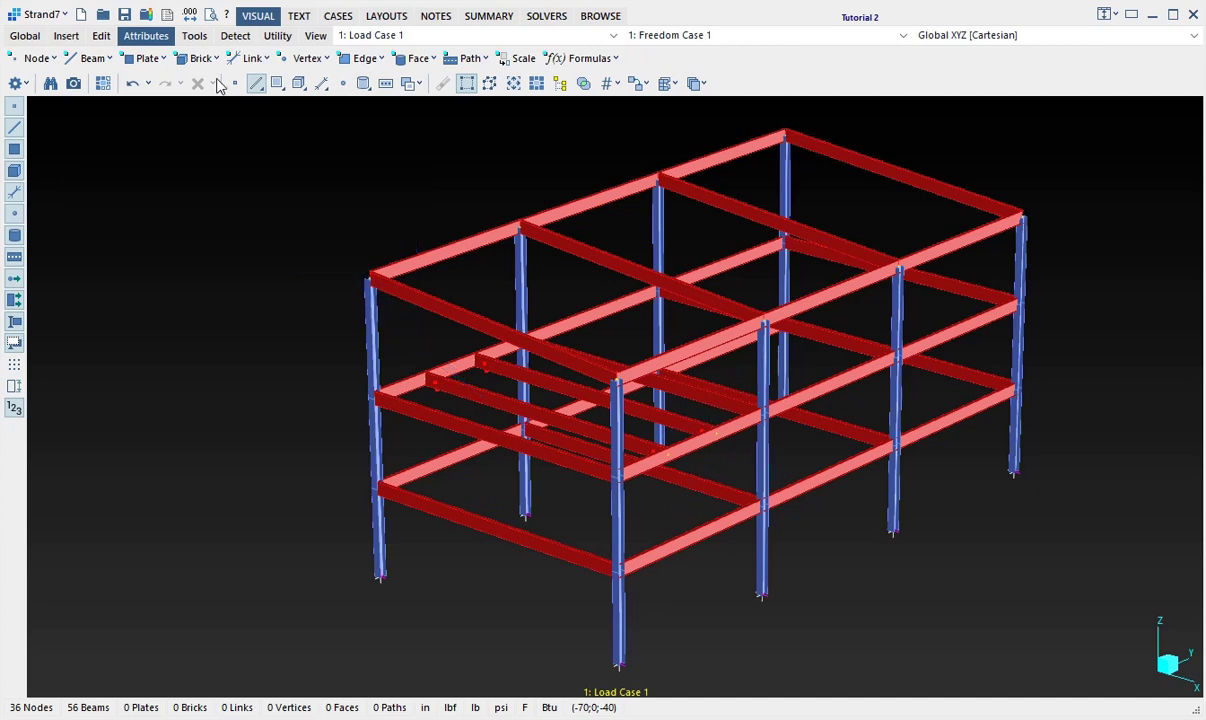
Copy the two intermediate floor beams once by a Z increment of -13*12-6 with zero X and Y increments, keeping the source beams selected
click(194, 35)
click(168, 59)
click(240, 82)
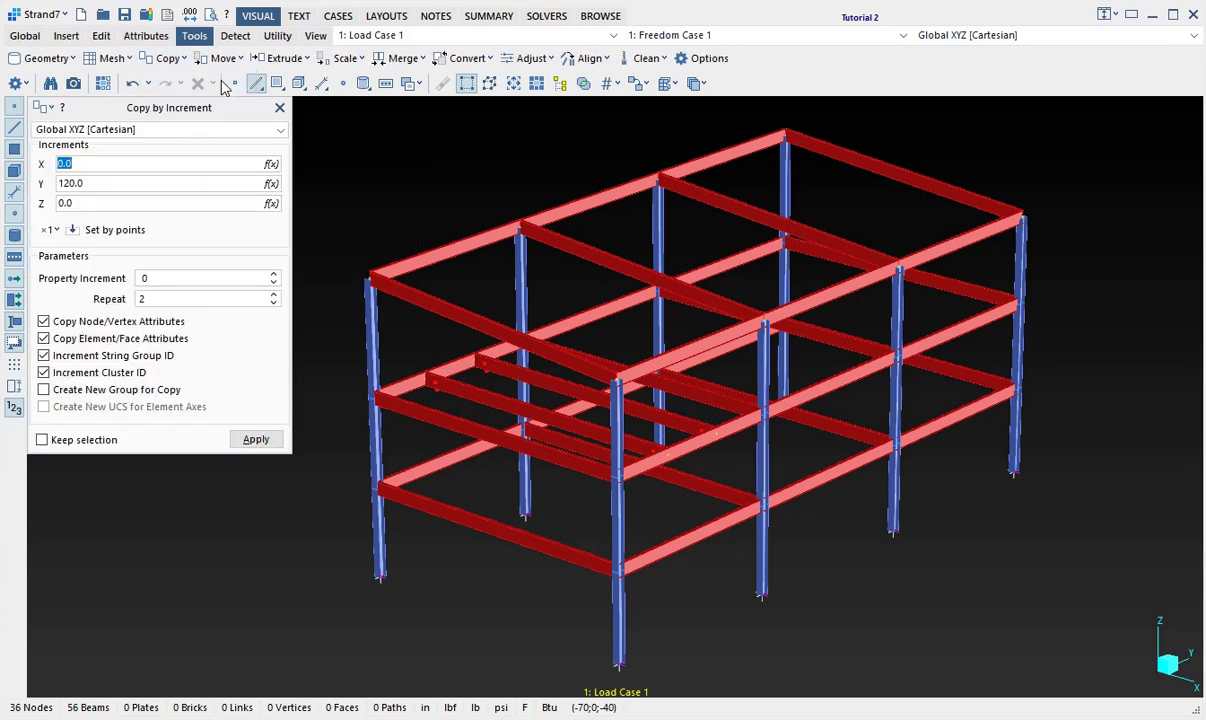
click(473, 374)
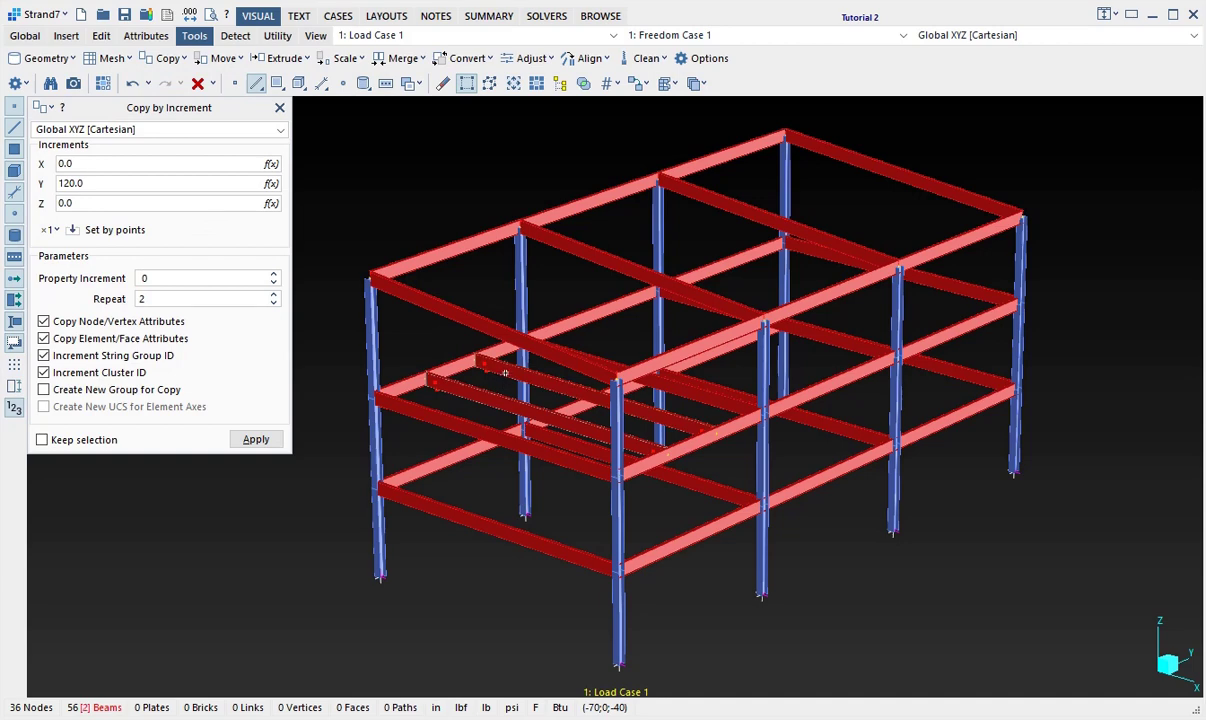
click(118, 183)
text(0)
click(125, 202)
text(-13*12-6)
click(273, 303)
click(42, 441)
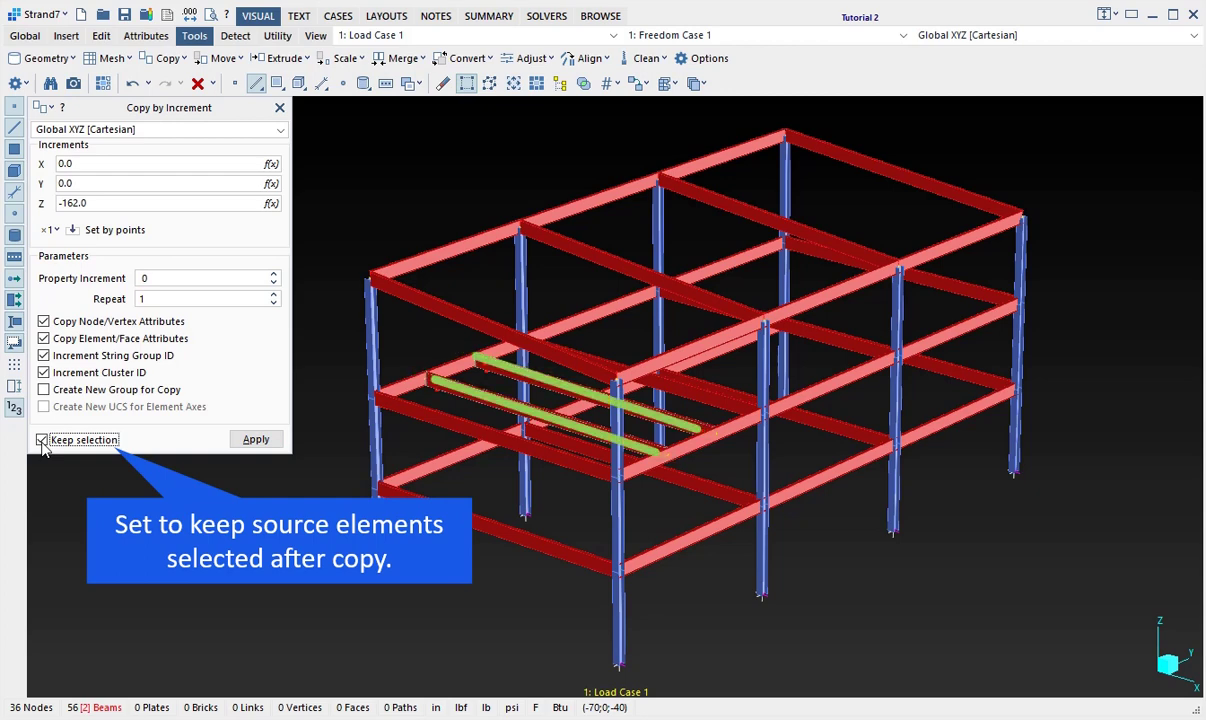
click(240, 442)
Copy all four intermediate floor beams by a Y increment of 30*12 with zero Z, repeated 2 times, with Keep selection turned off
click(491, 466)
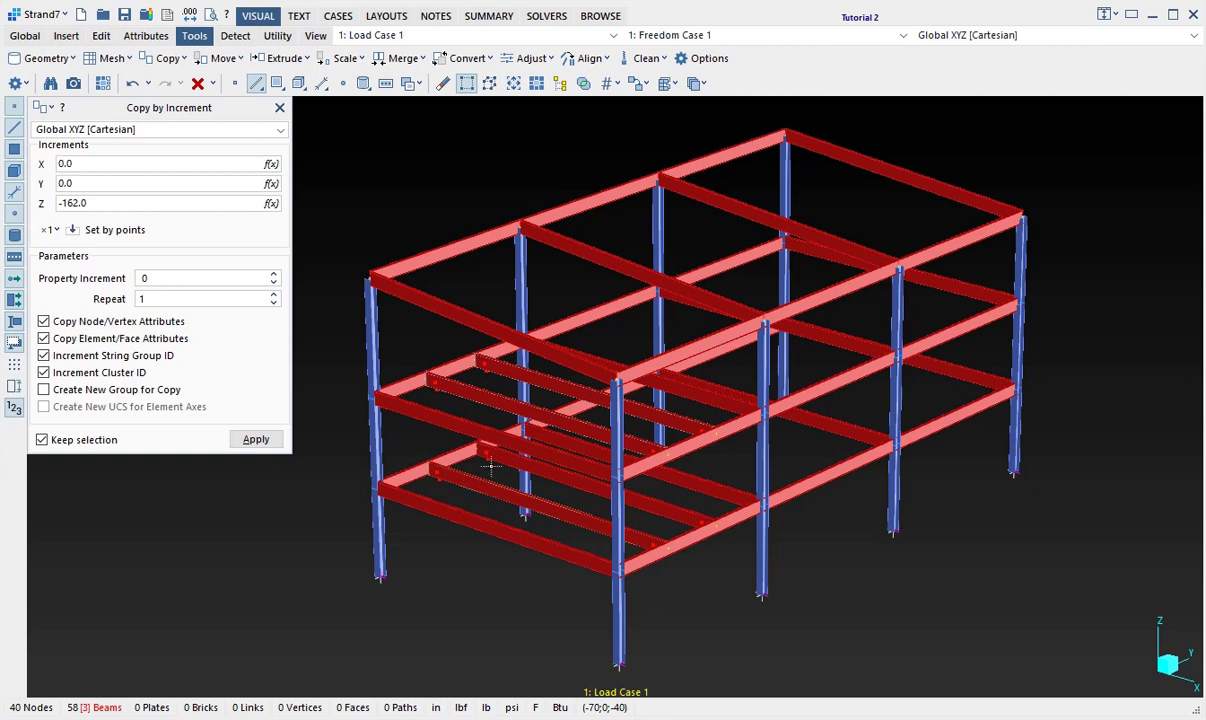
click(116, 202)
text(-13*12-6)
key(ctrl+a)
text(0)
click(116, 183)
click(273, 294)
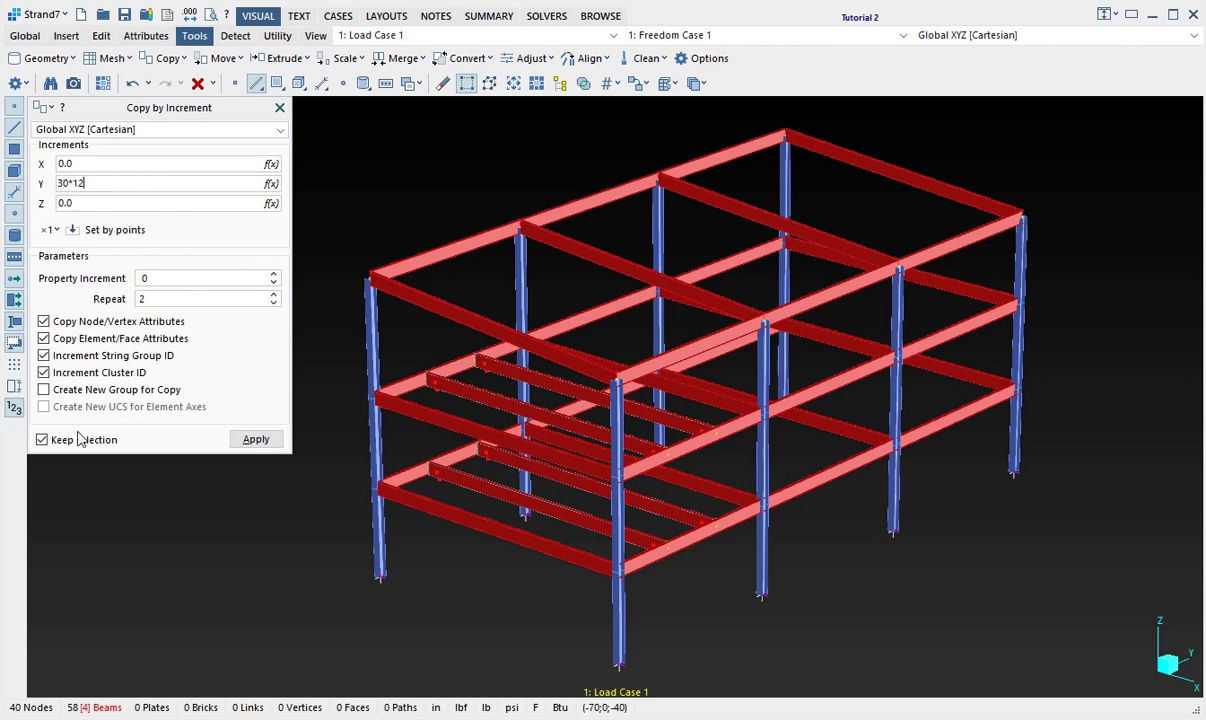
click(42, 440)
click(252, 440)
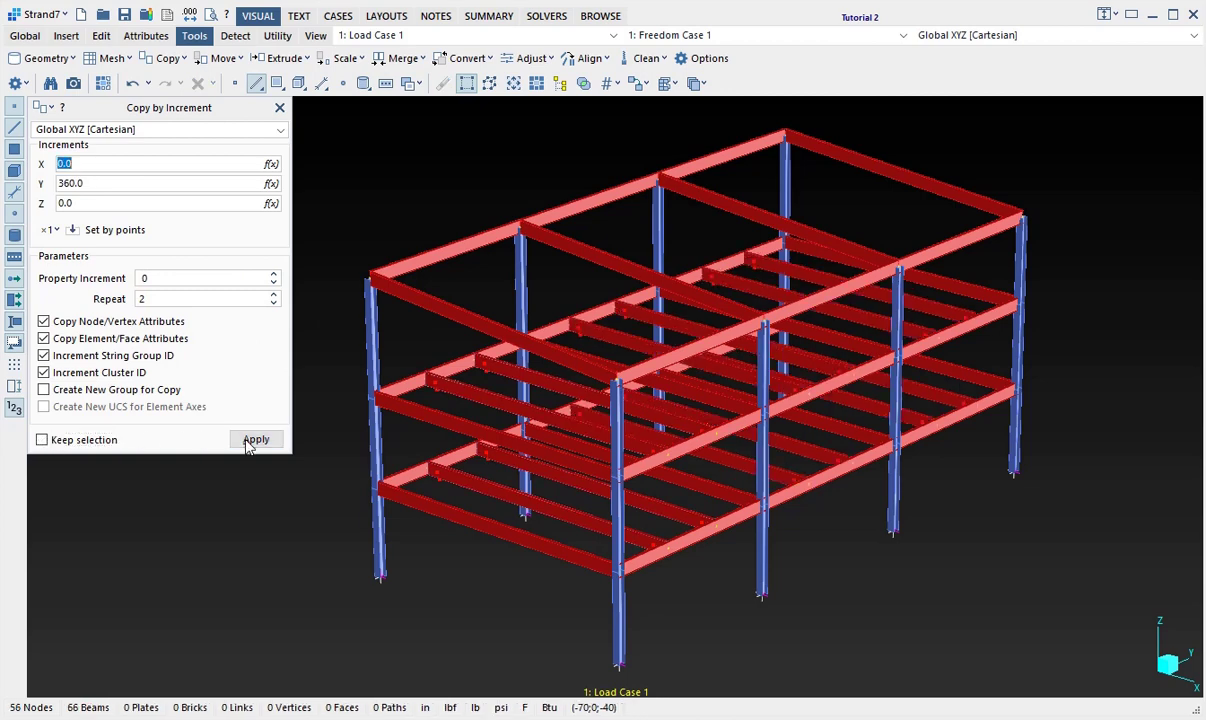
click(279, 107)
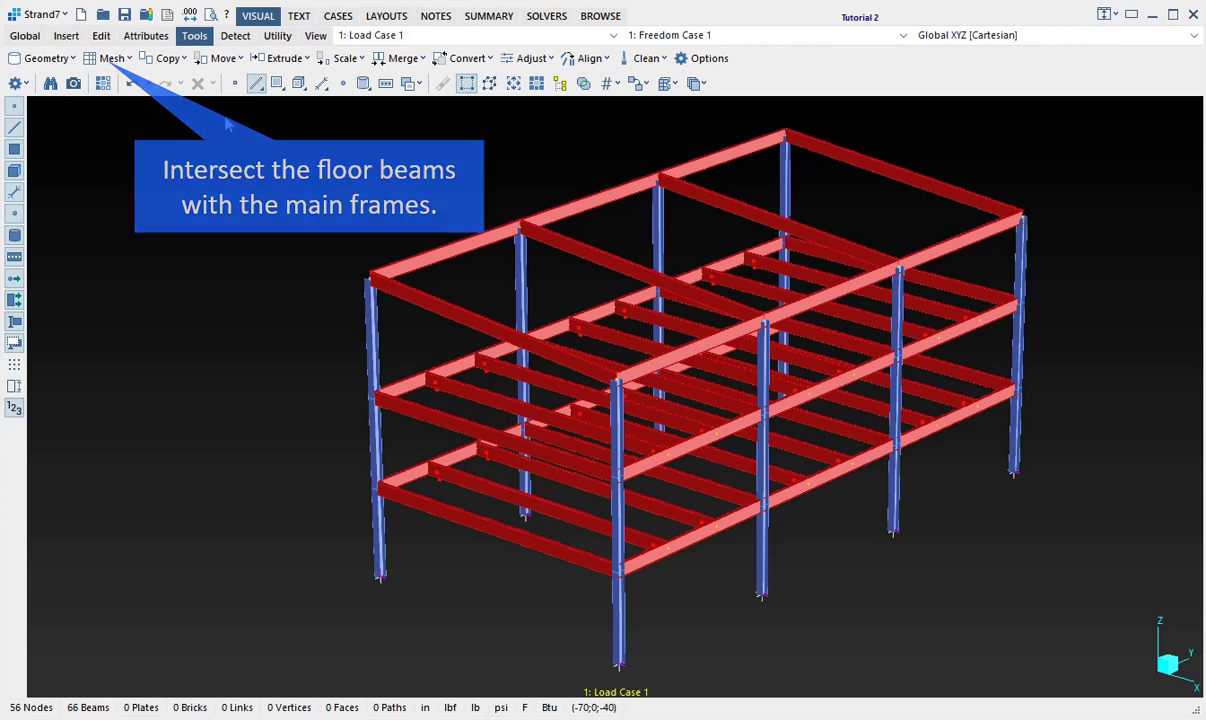
Intersect all property 2 beams using the default tolerances to split the main frame beams at the floor beams
click(115, 62)
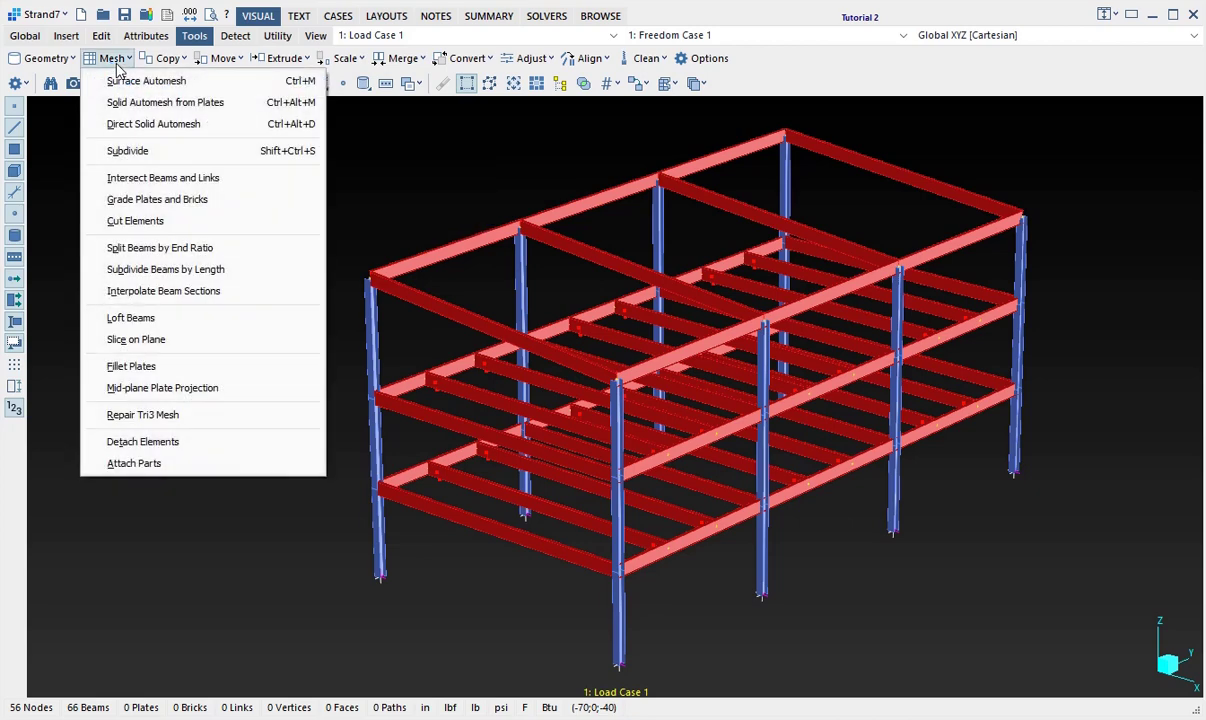
click(255, 178)
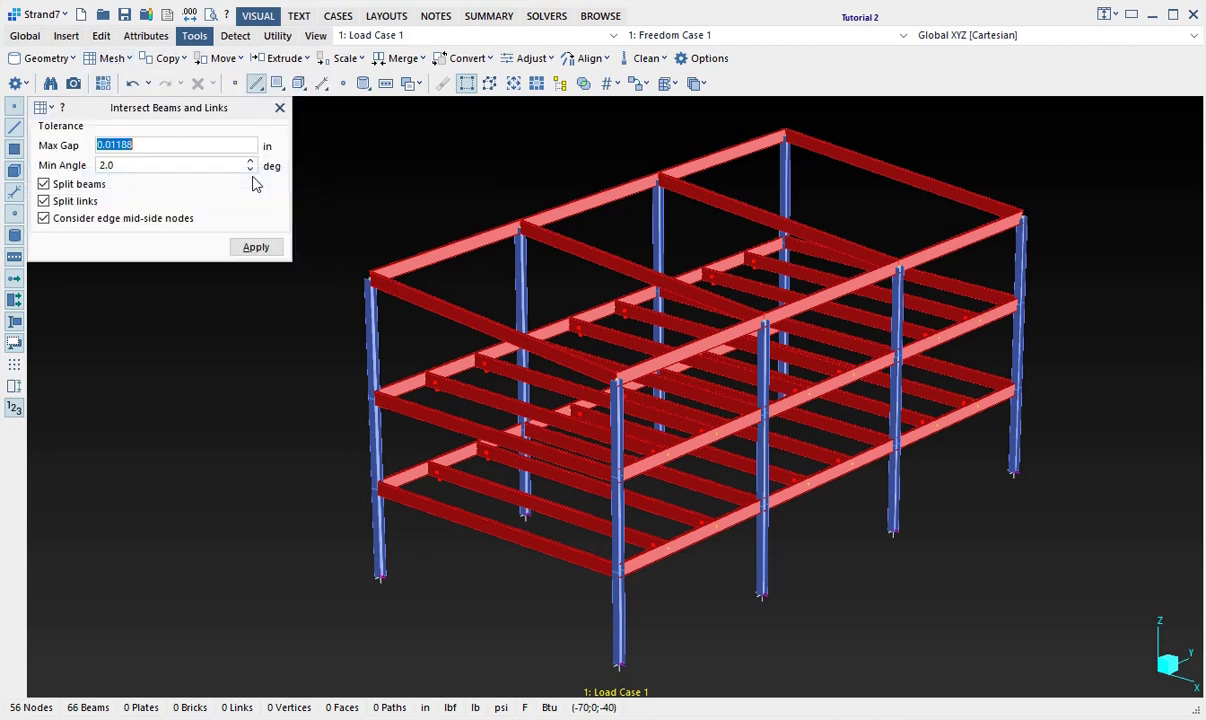
click(536, 84)
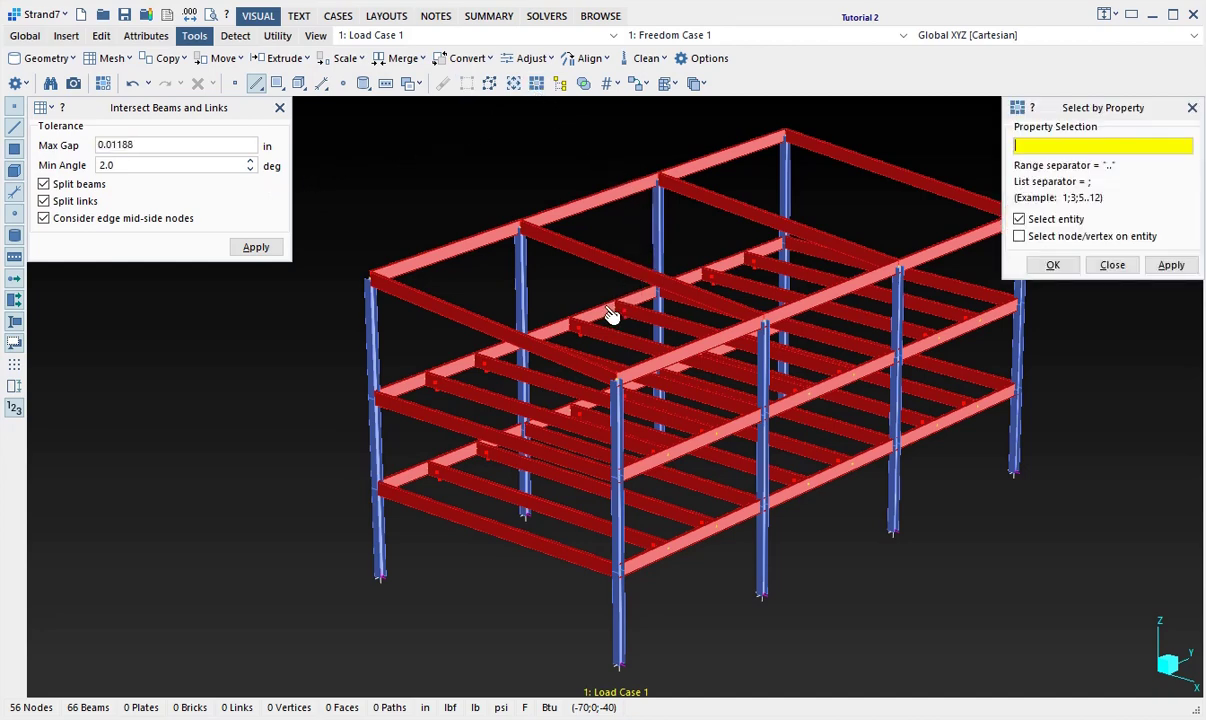
text(2)
click(1045, 266)
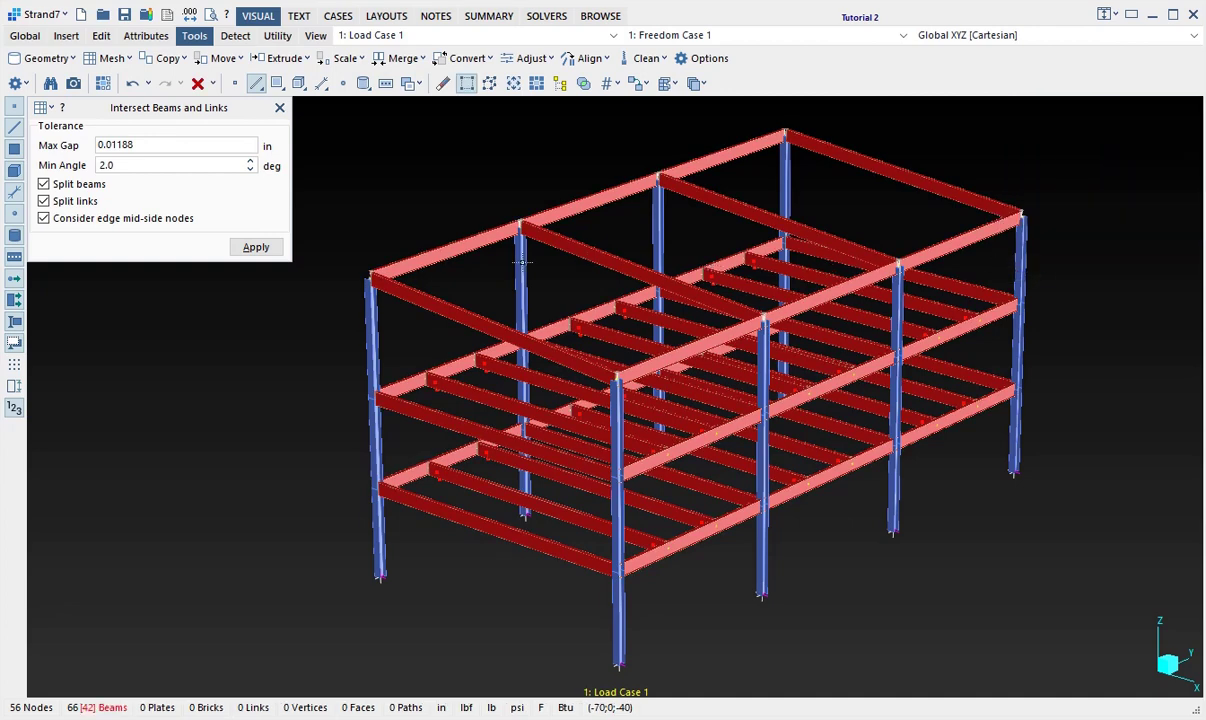
click(264, 248)
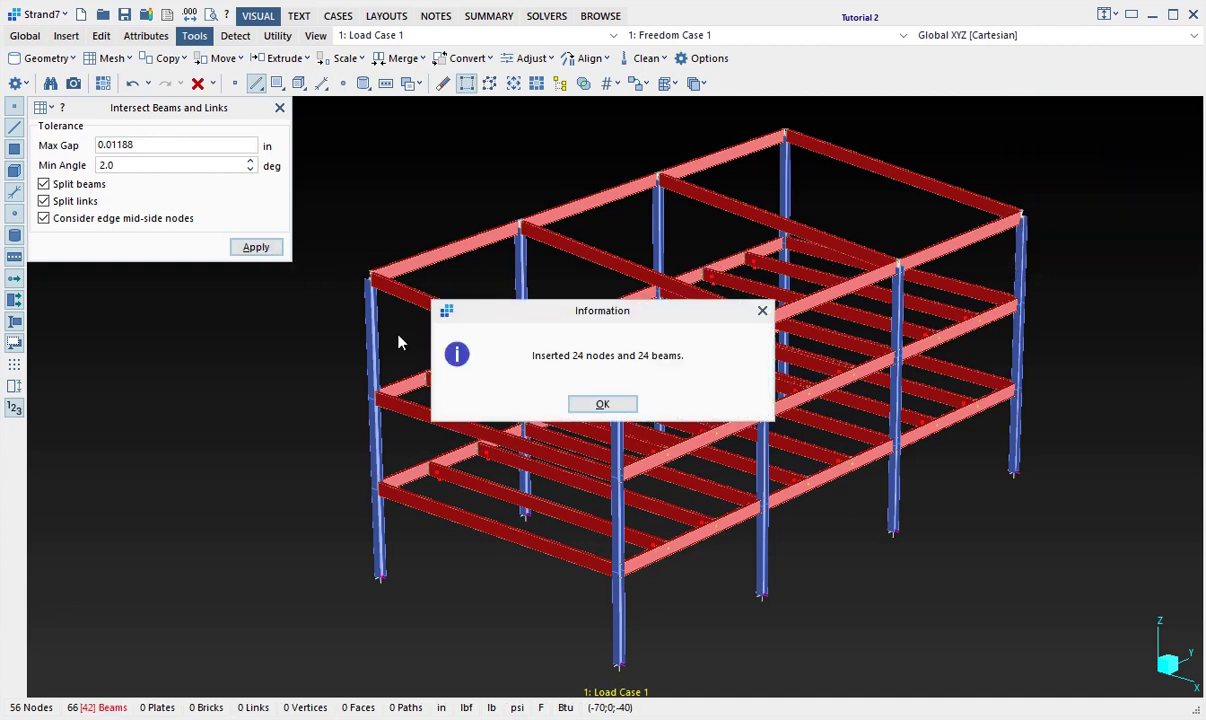
click(600, 404)
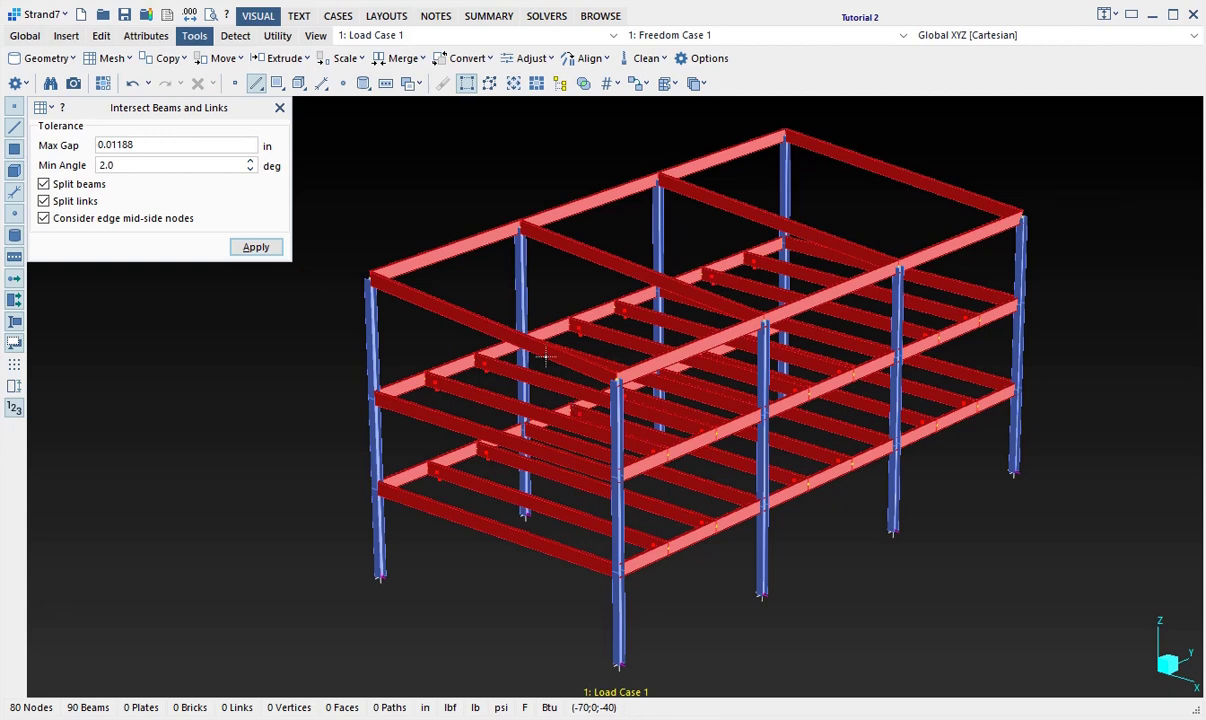
click(279, 108)
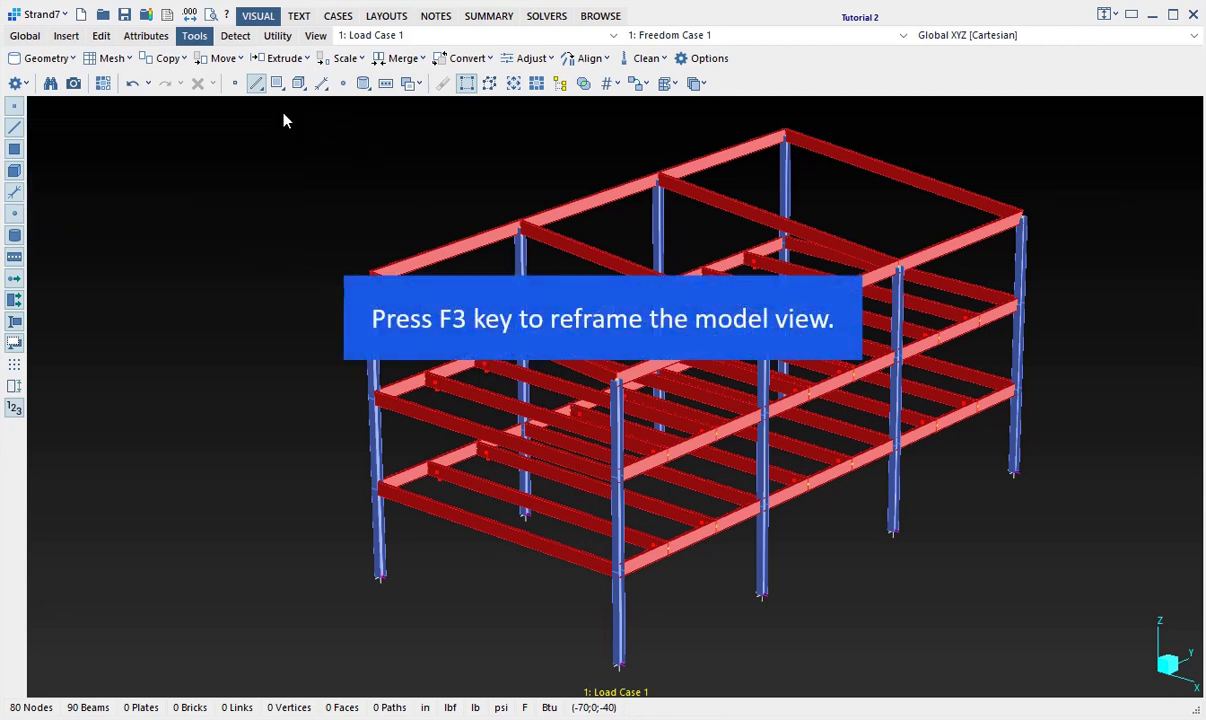
Clean the mesh of the whole model with the default settings
key(F3)
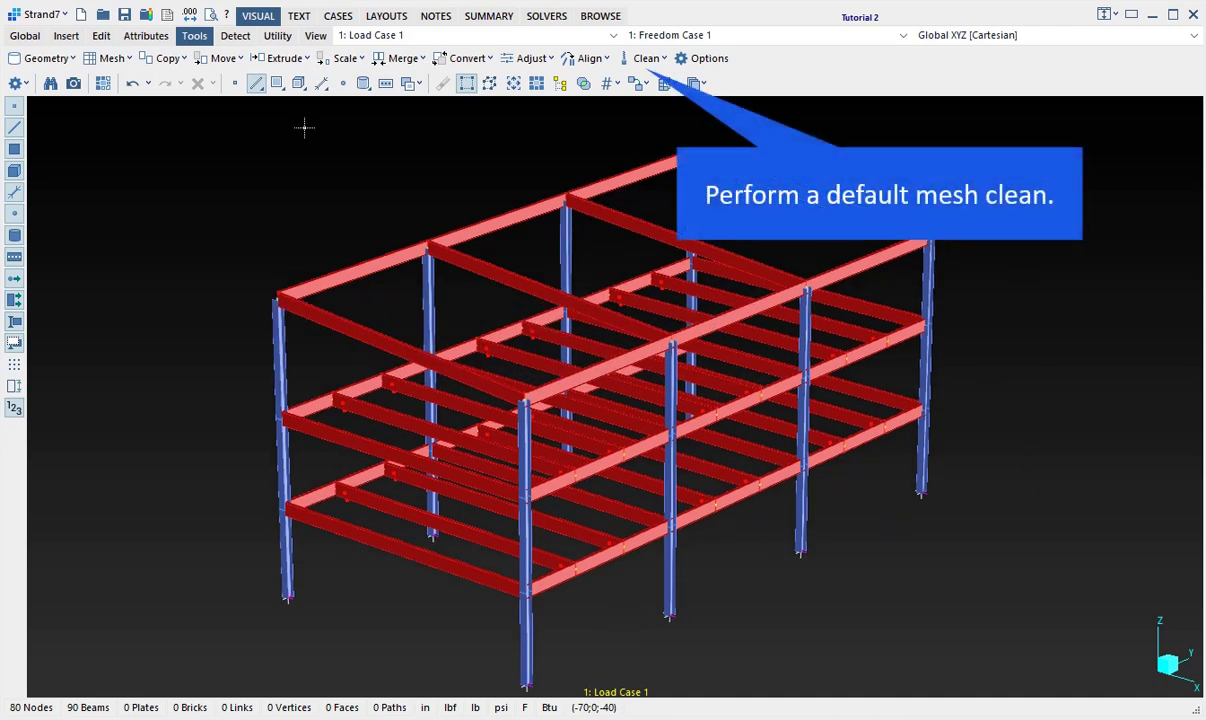
click(640, 59)
click(694, 84)
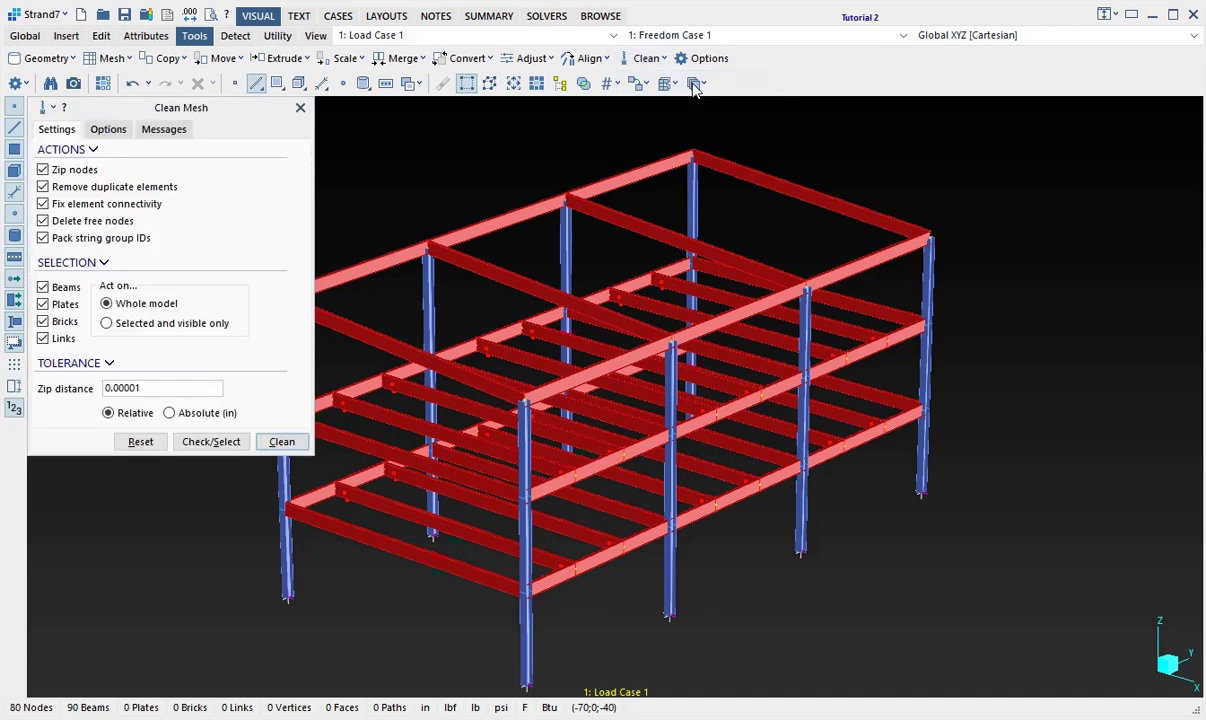
click(284, 441)
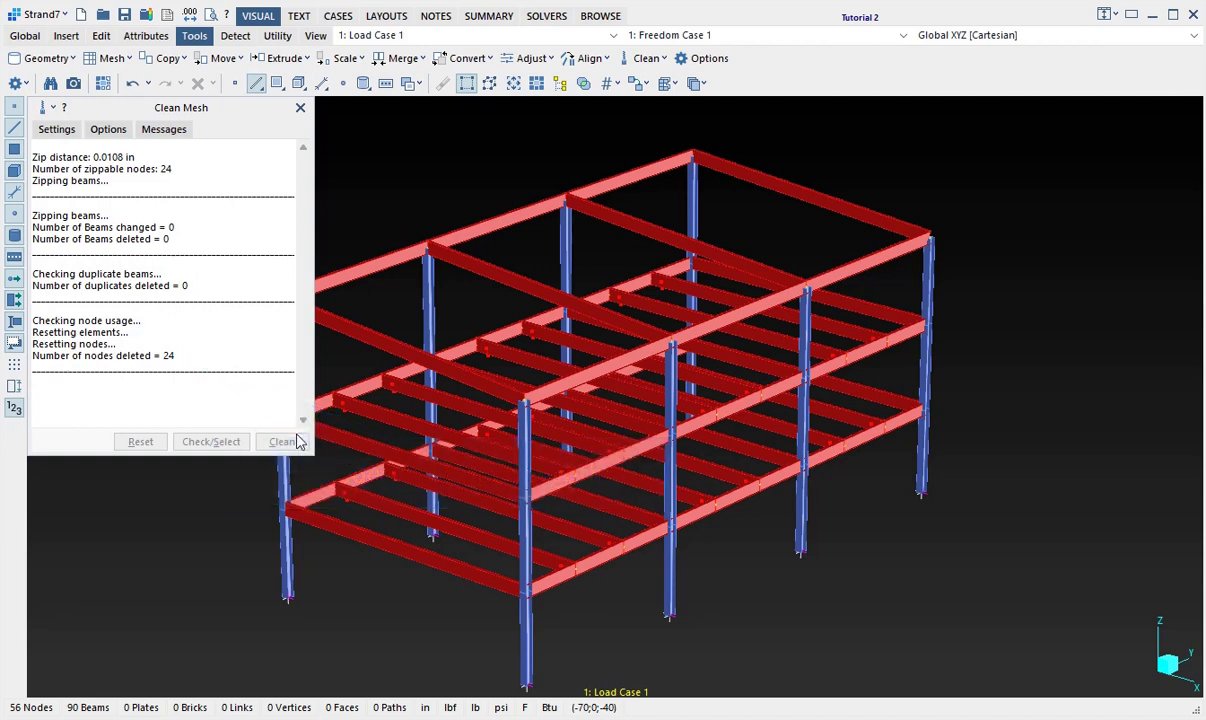
click(300, 108)
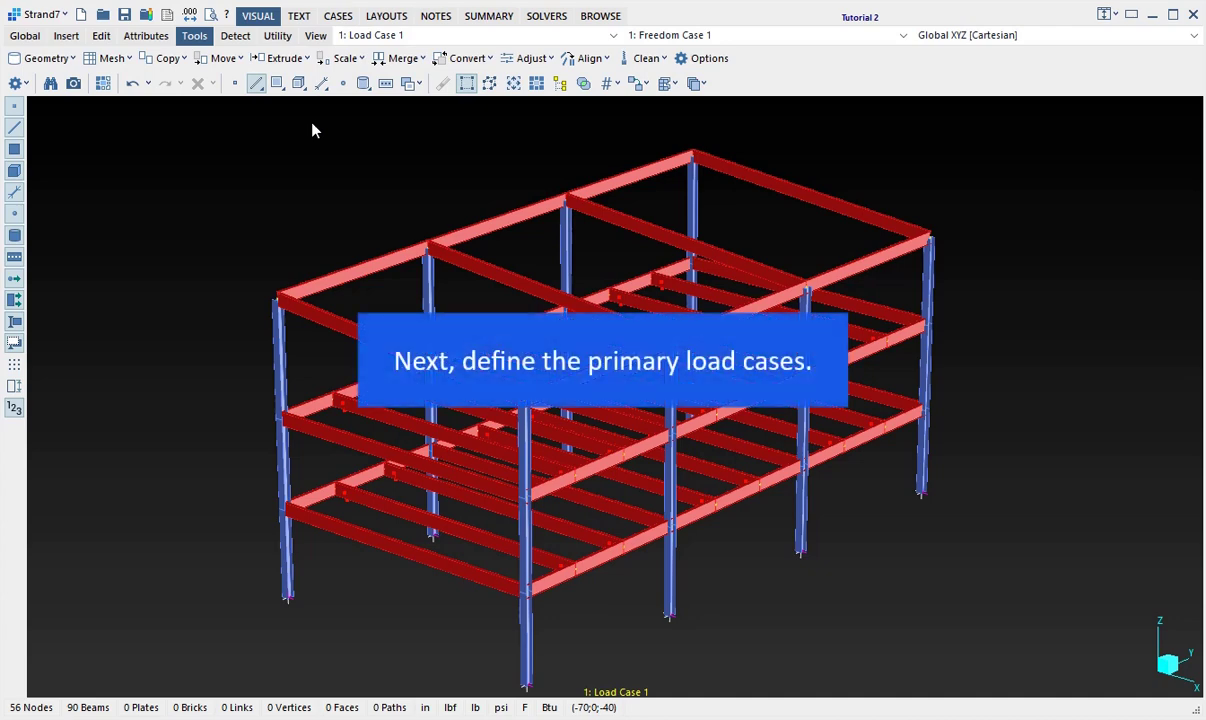
Add two new primary load cases to the model
click(336, 18)
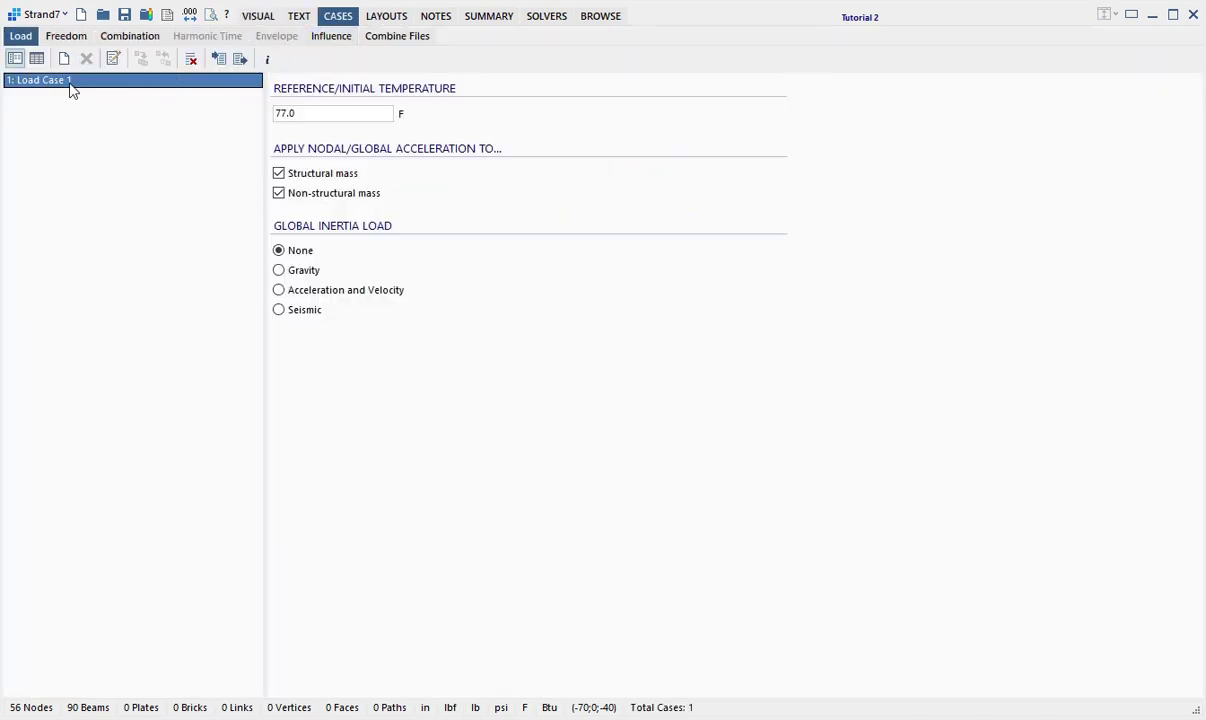
click(62, 60)
click(62, 60)
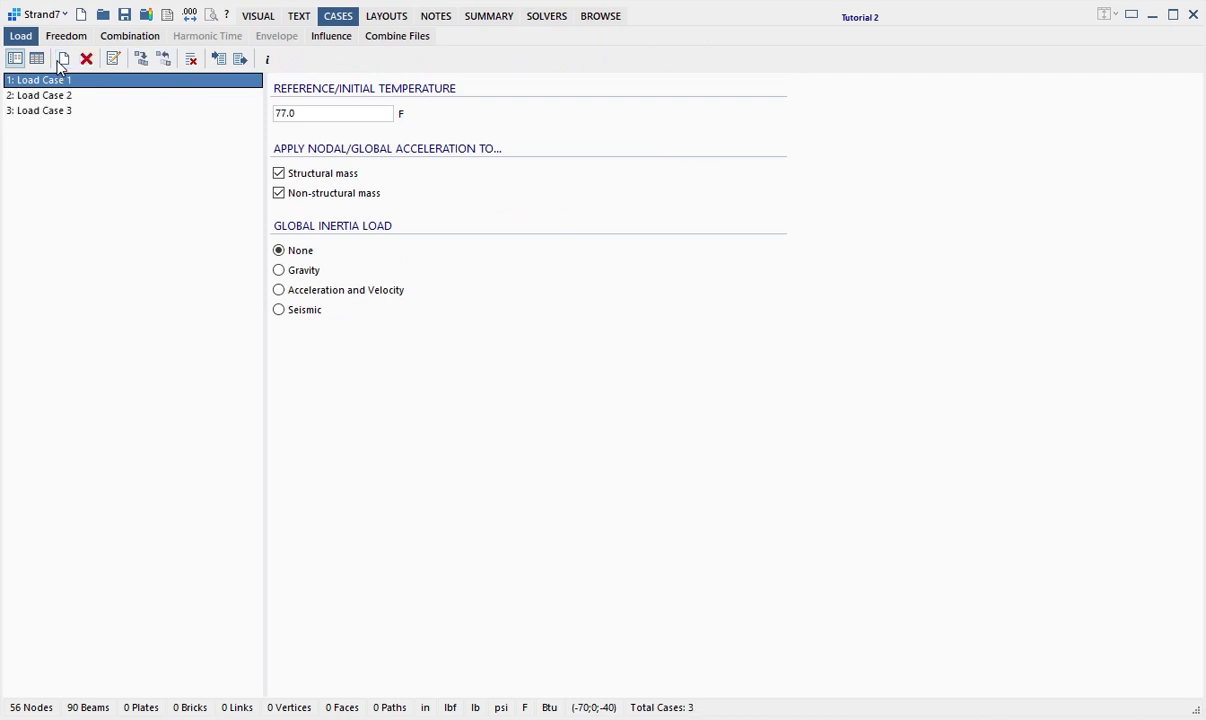
Rename load cases 1, 2 and 3 as "G: Dead load", "Q: Live load" and "W: Wind load"
double_click(107, 87)
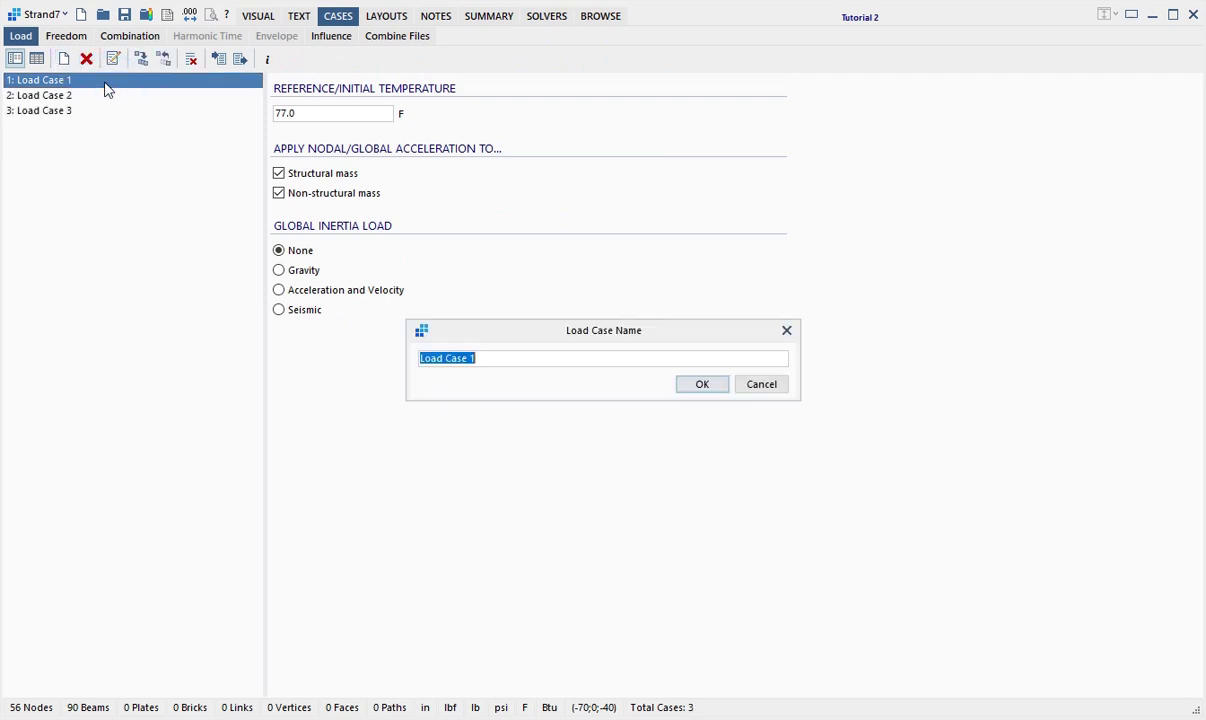
text(G: Dead load)
key(Return)
double_click(97, 97)
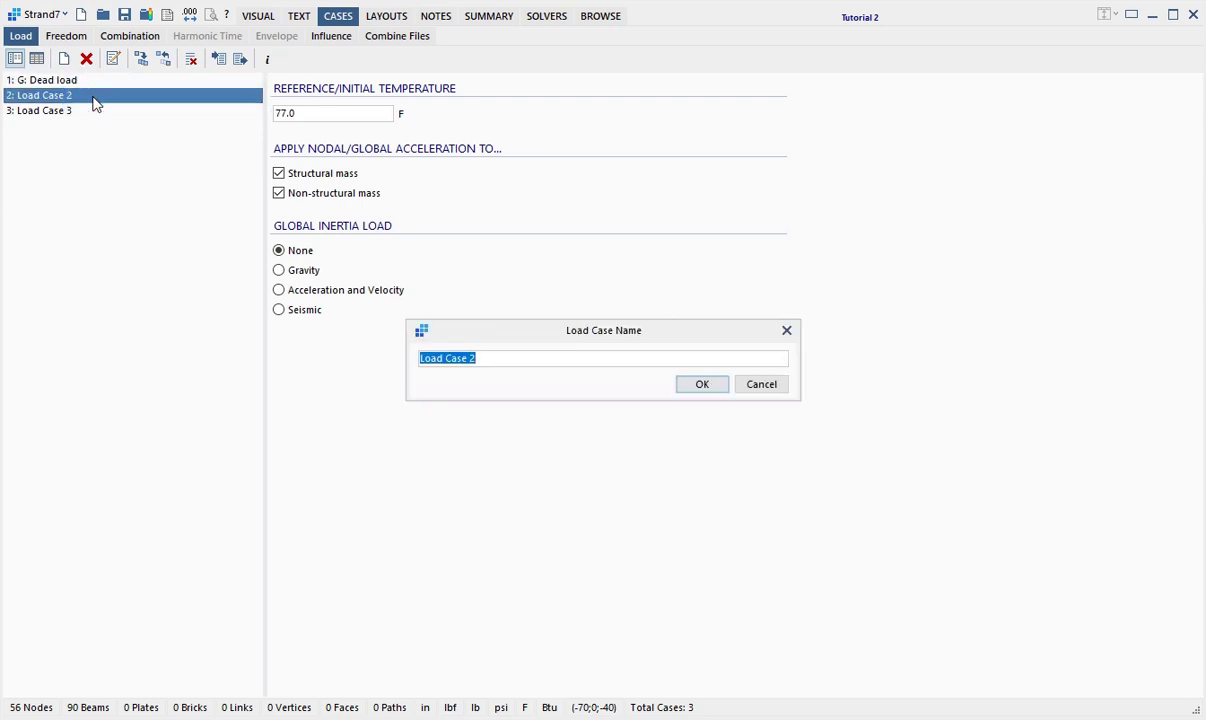
text(Q: Live load)
key(Return)
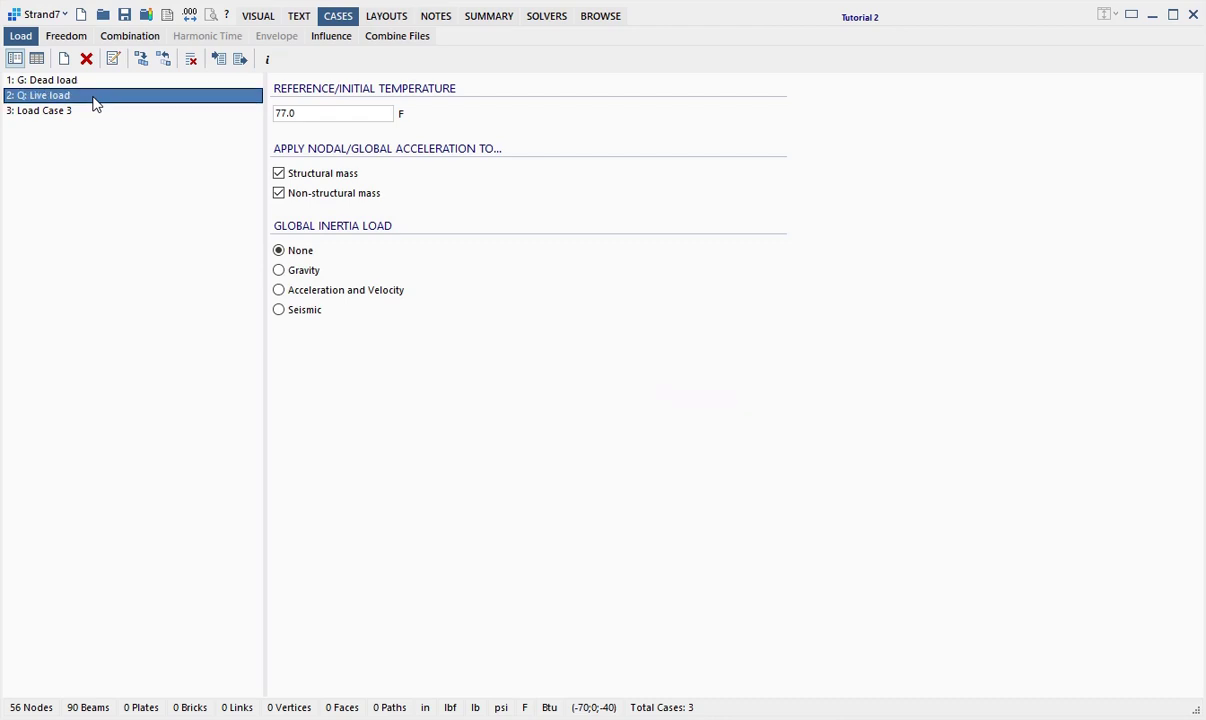
double_click(90, 111)
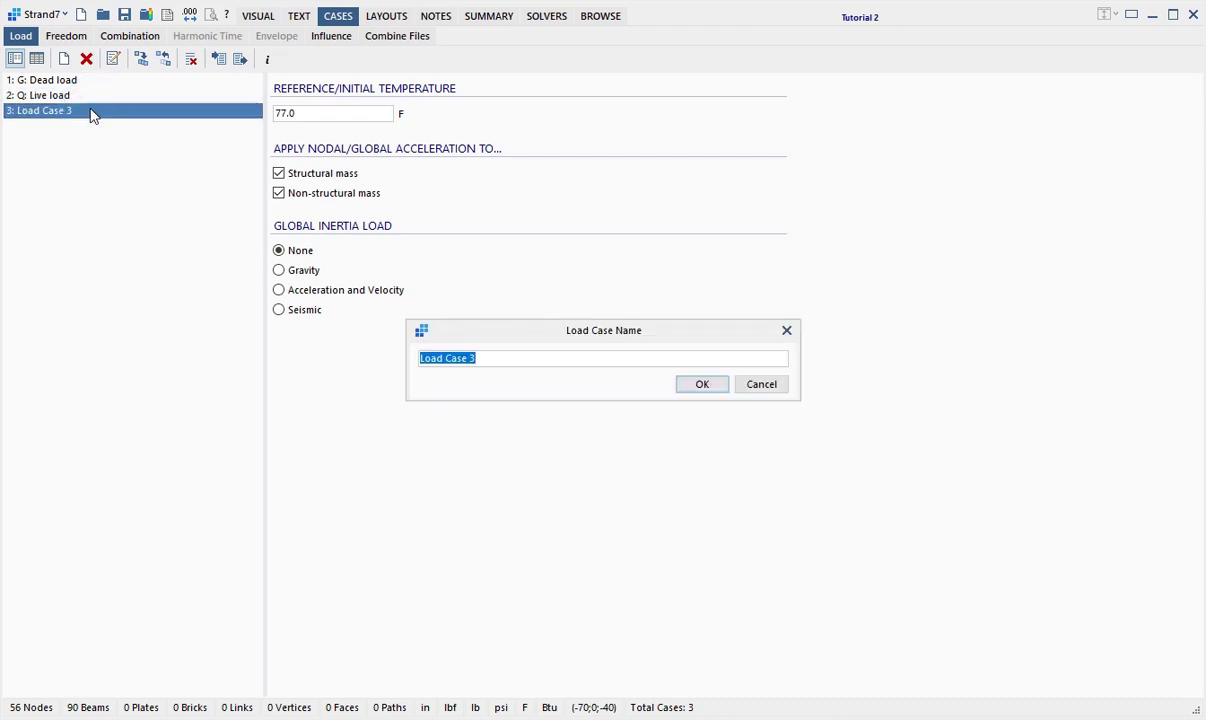
text(W: Wind load)
key(Return)
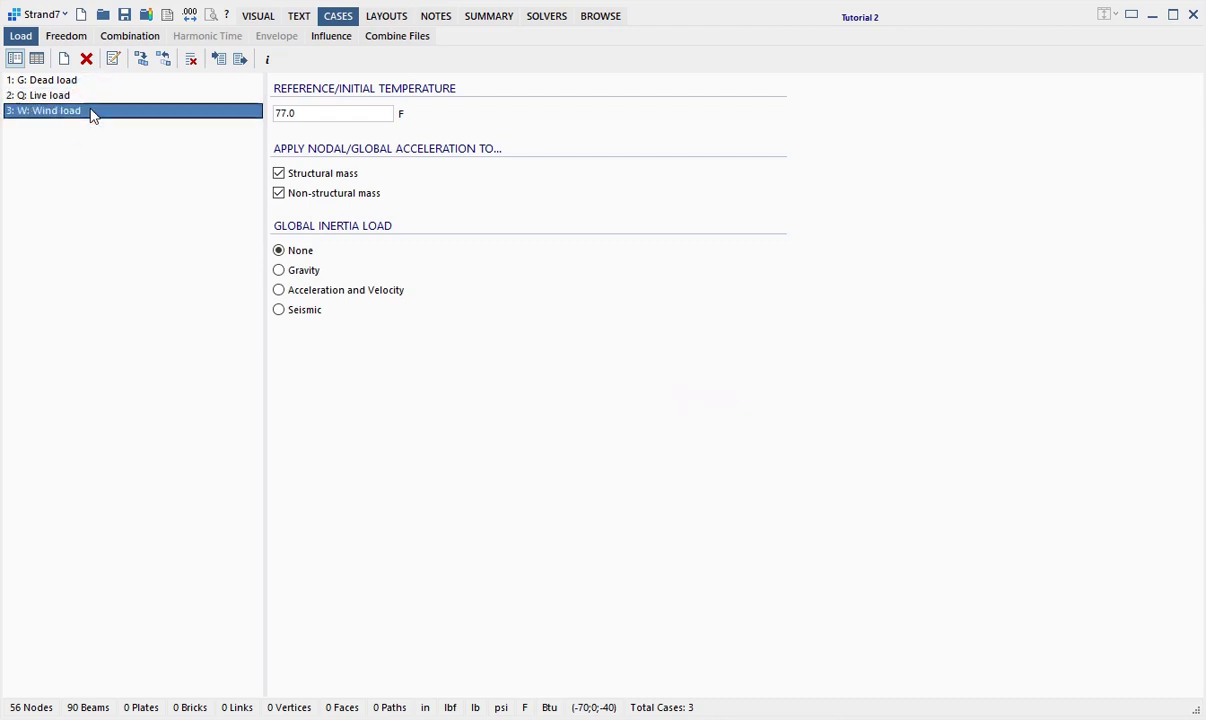
Give the dead load case a global gravity load in the Z direction with the standard Gravity -Z acceleration of -386.089 in/s²
click(102, 82)
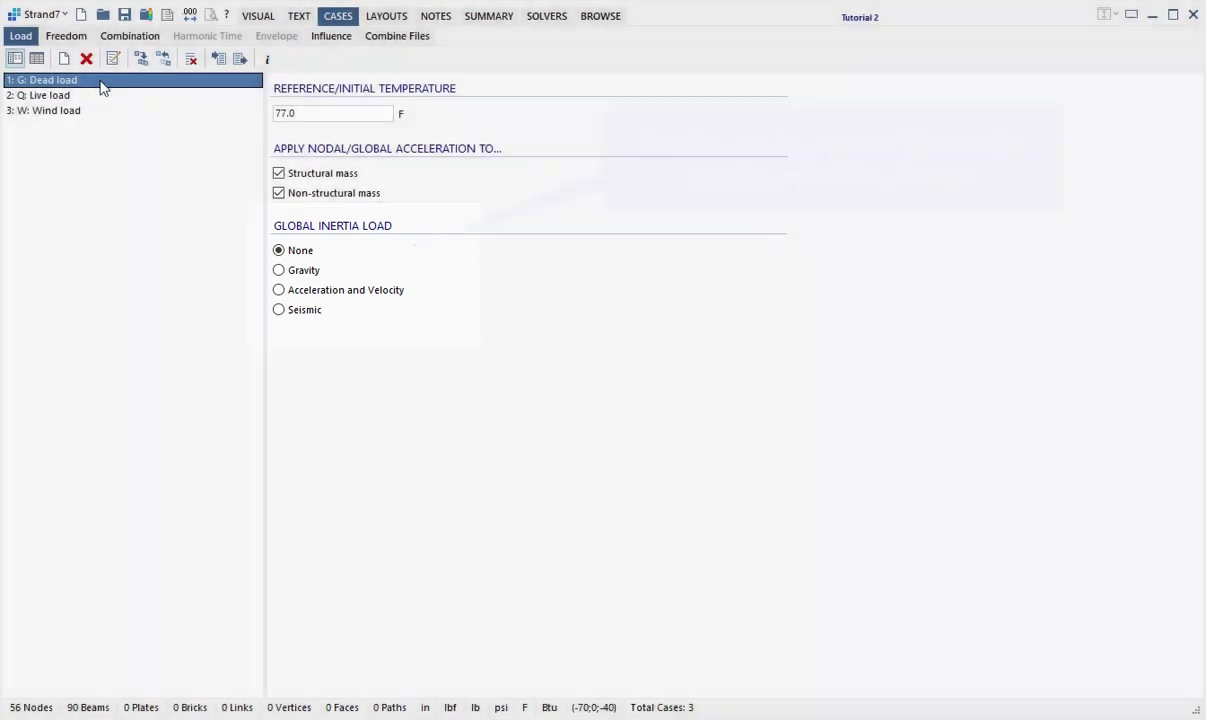
click(279, 270)
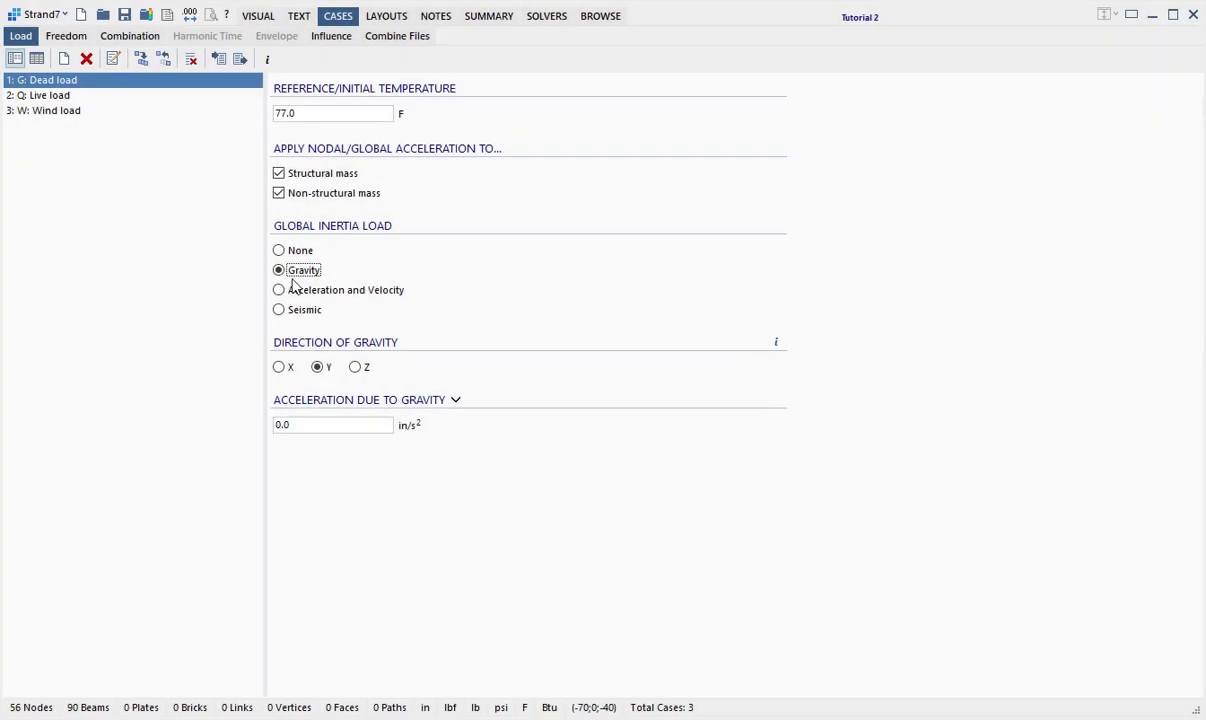
click(776, 343)
click(357, 368)
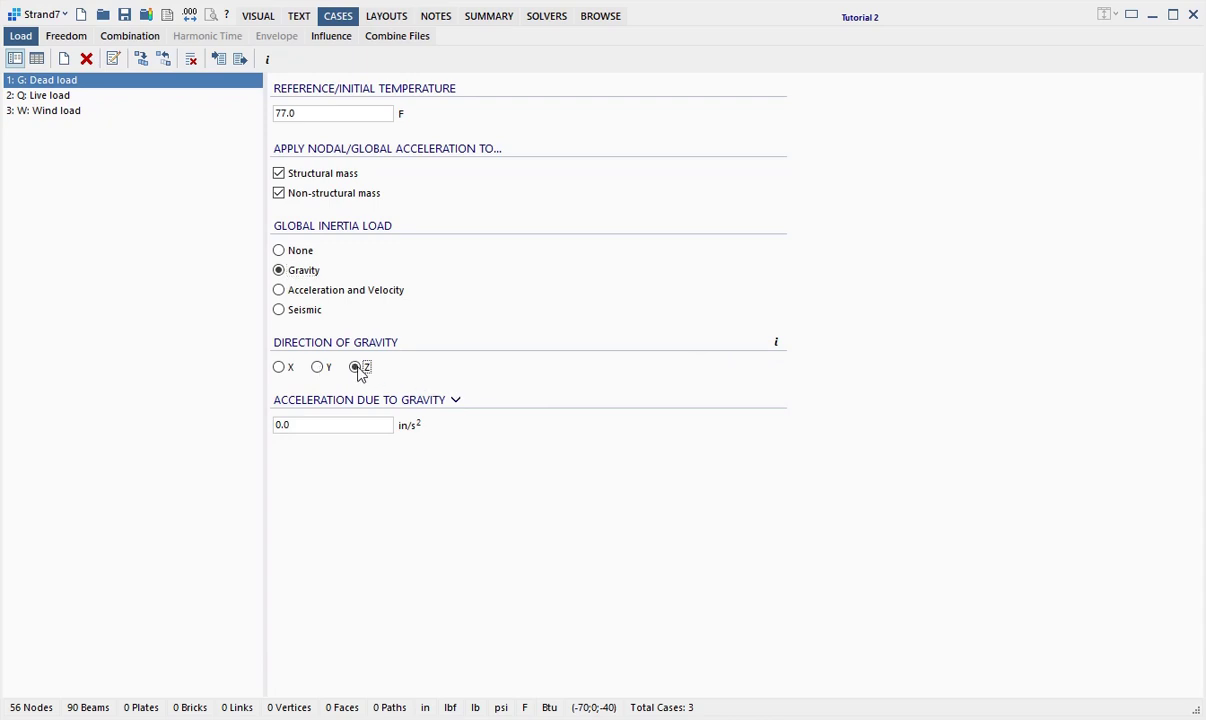
click(443, 404)
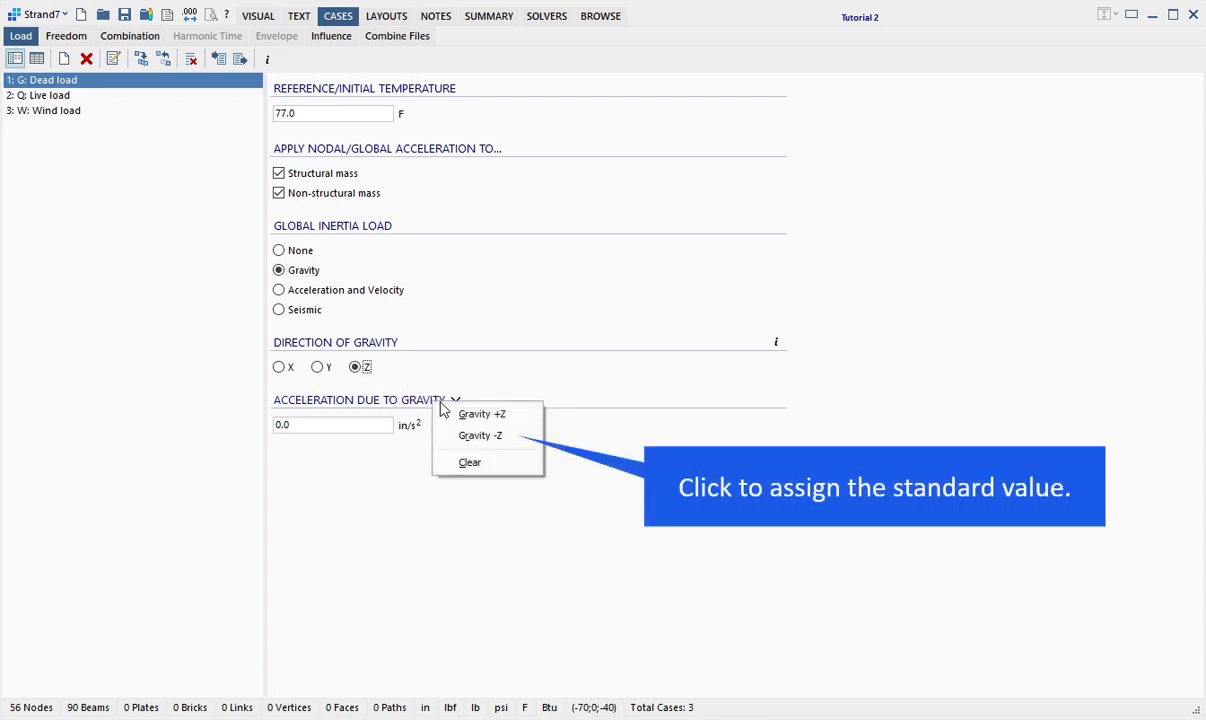
click(510, 437)
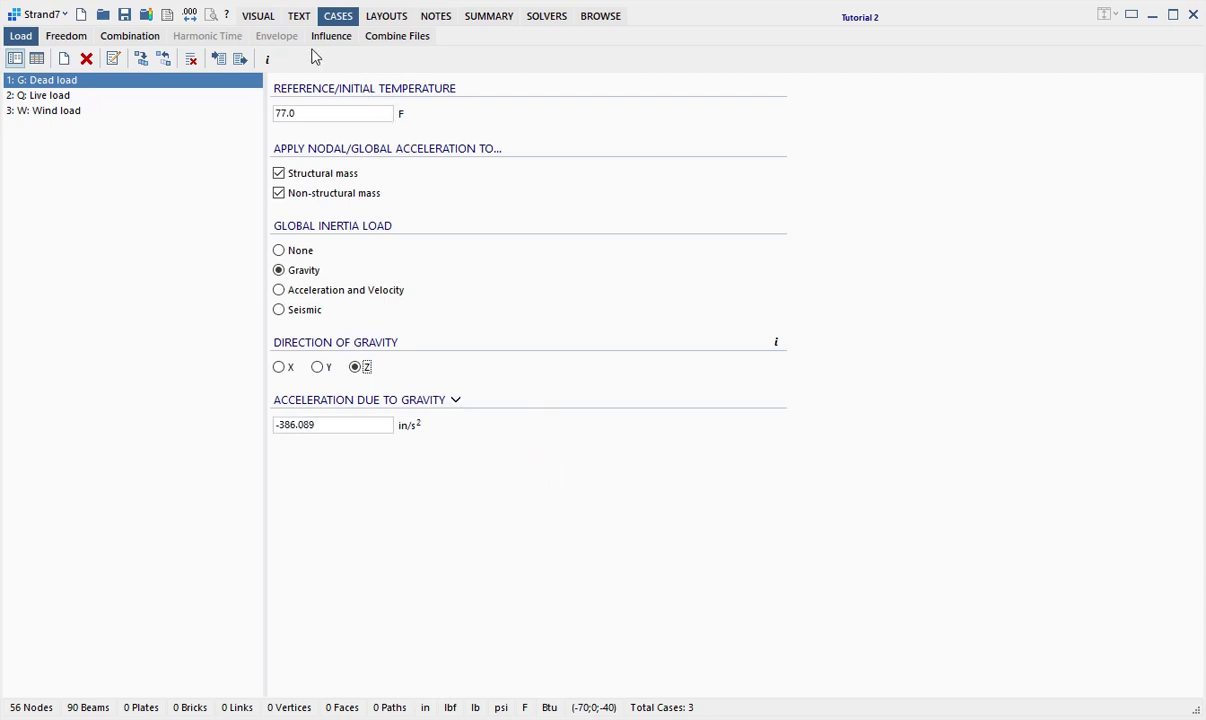
Start Load Patch Plates on Beam Polygons and select the upper floor's beams by a 3D region from node X=540, Y=1080, Z=324, extended in -X and -Y
click(258, 18)
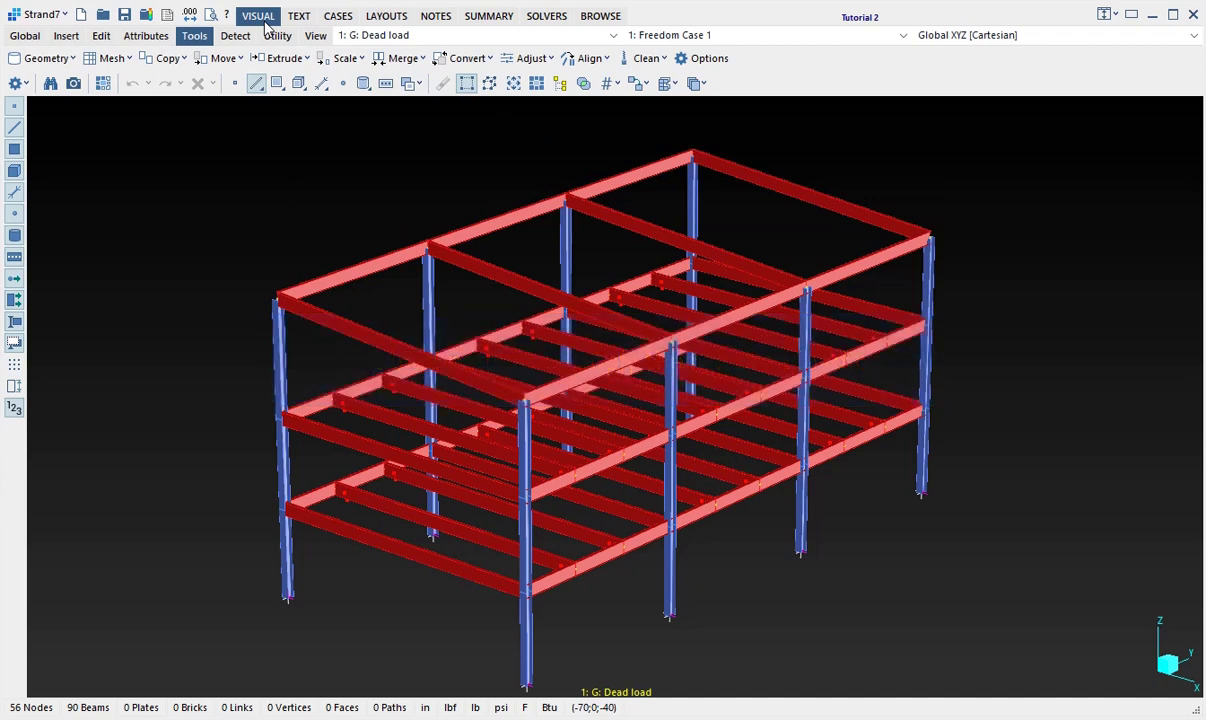
click(72, 40)
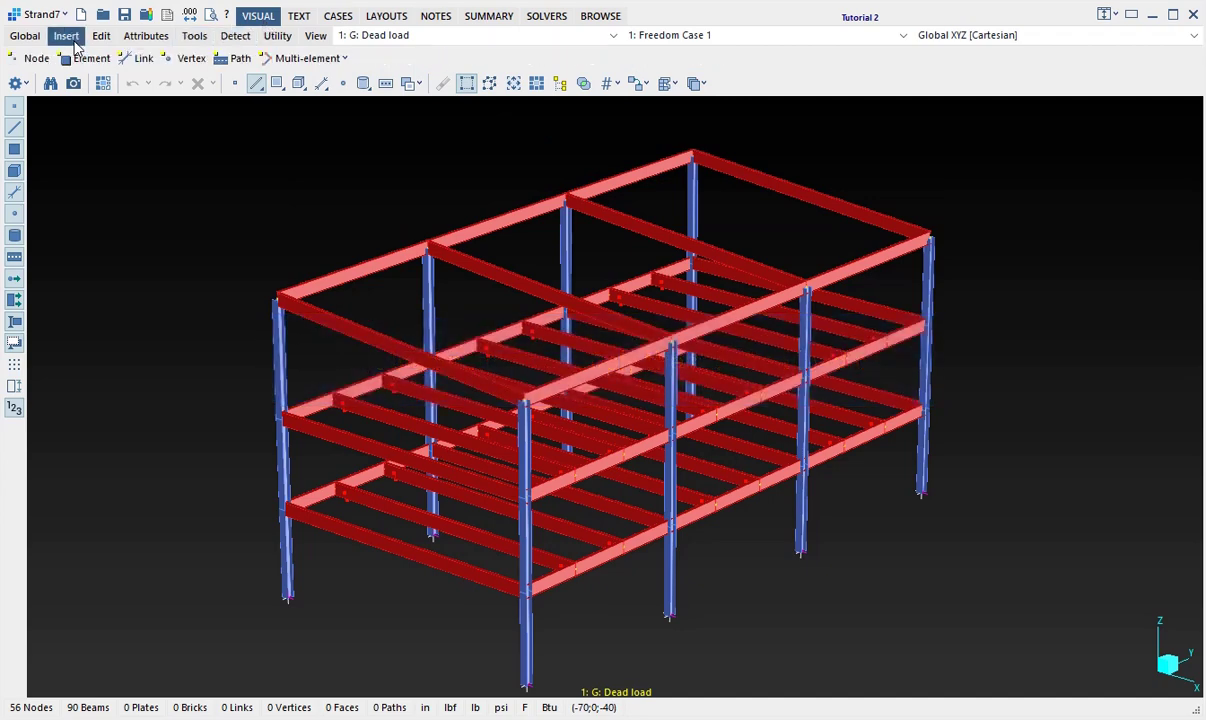
click(306, 59)
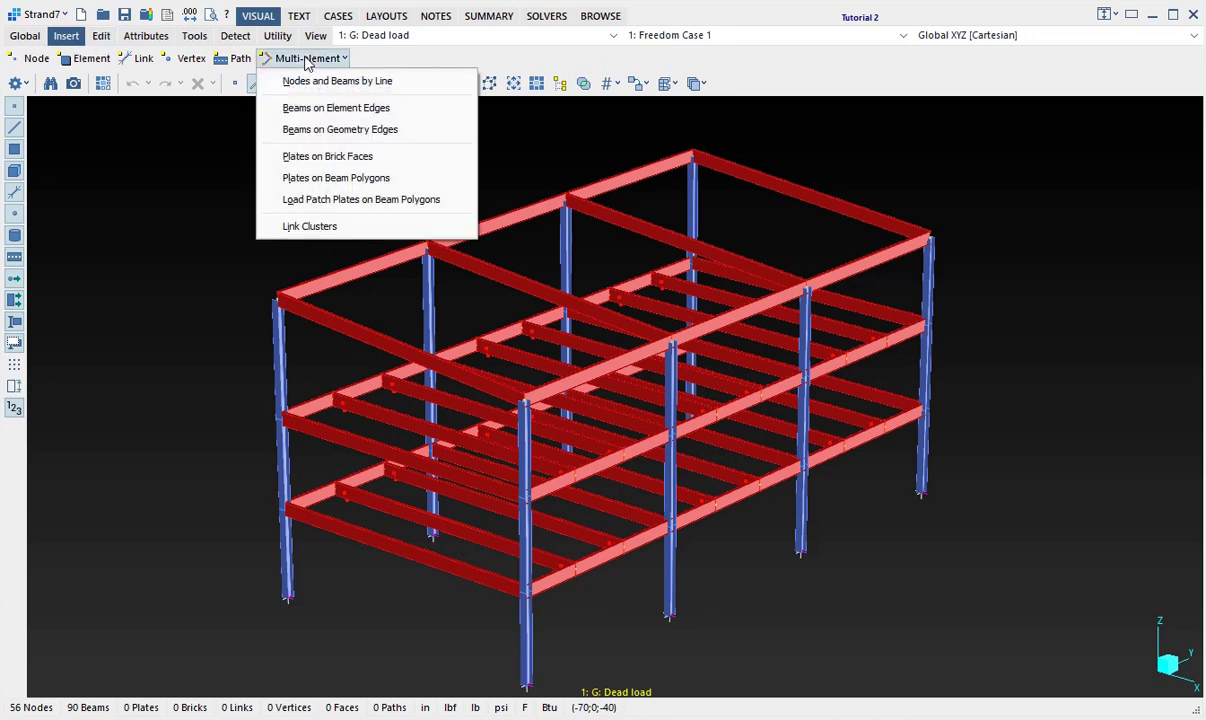
click(440, 203)
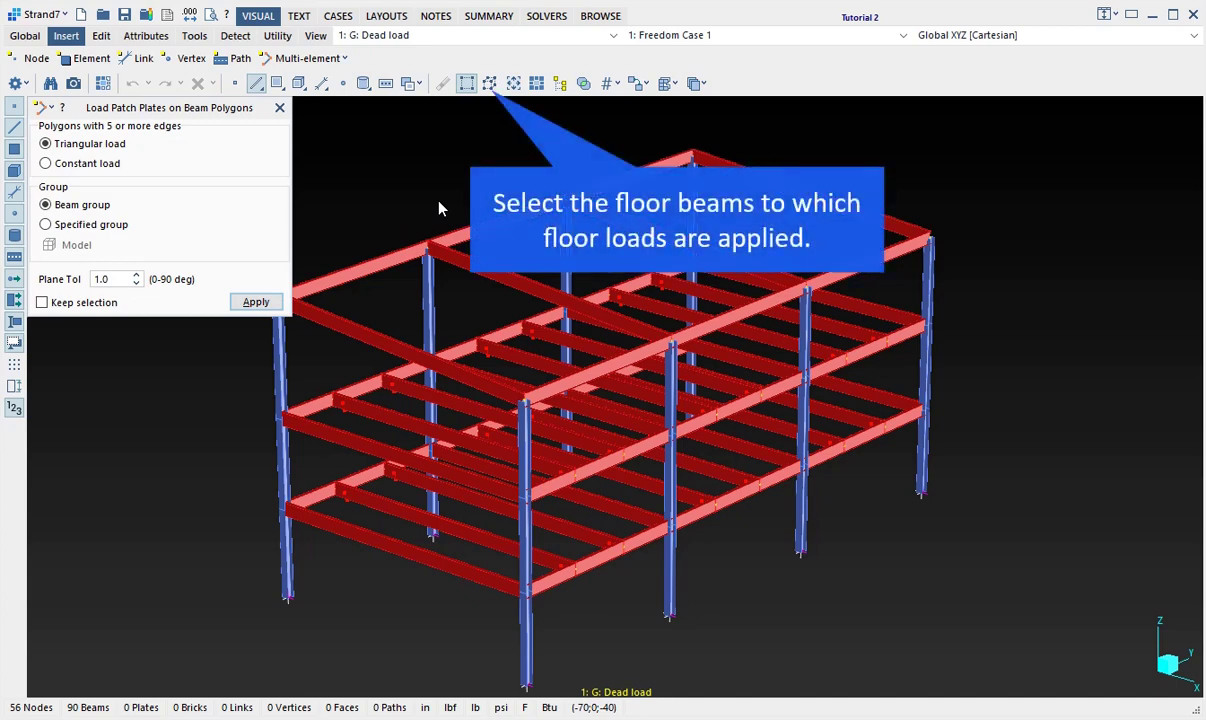
click(488, 88)
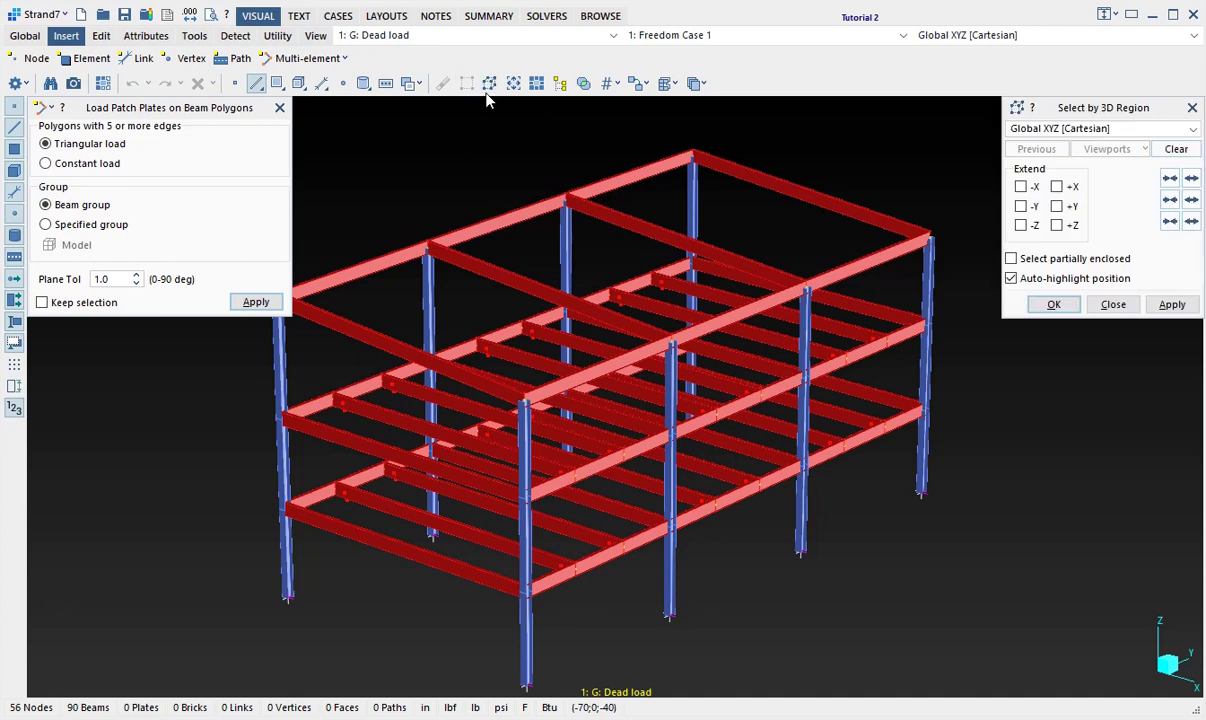
click(926, 319)
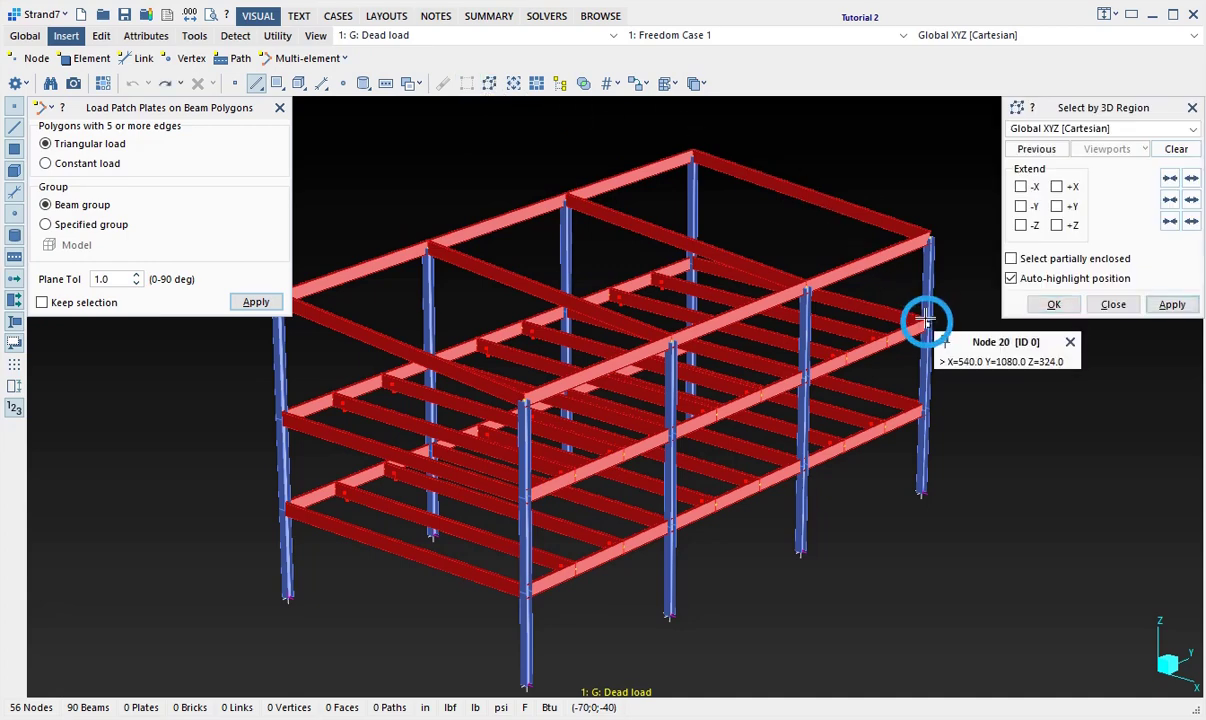
click(1020, 186)
click(1021, 206)
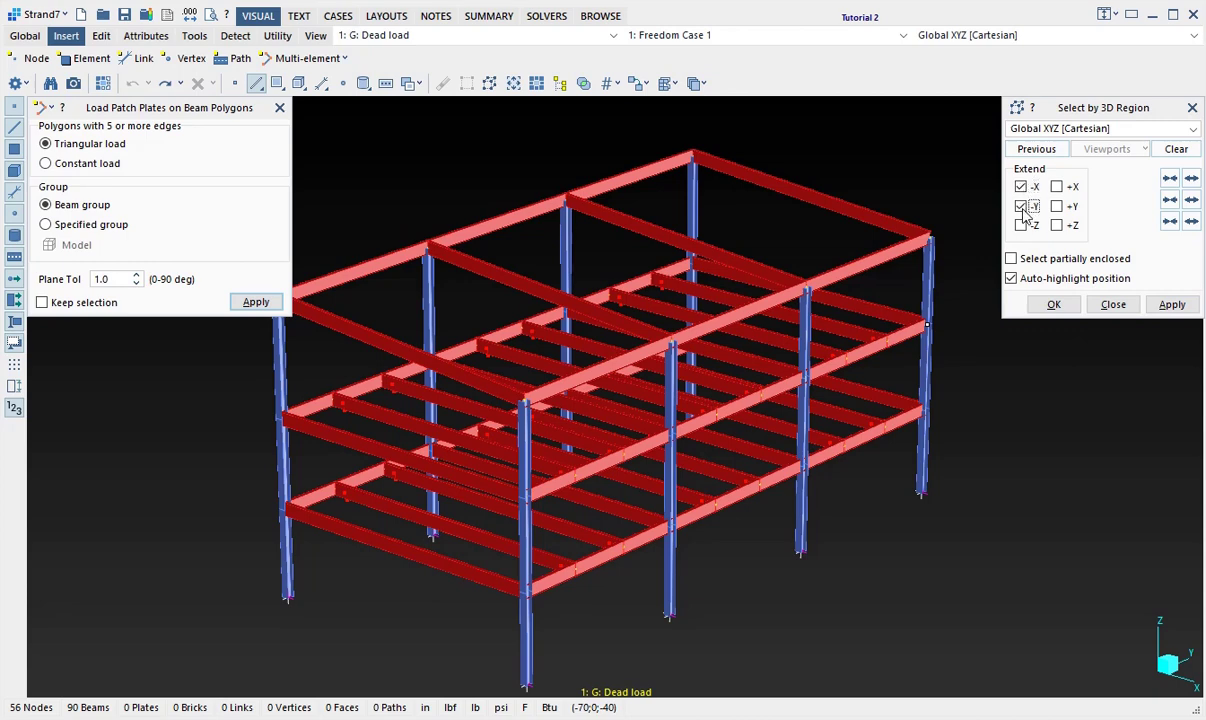
click(1168, 304)
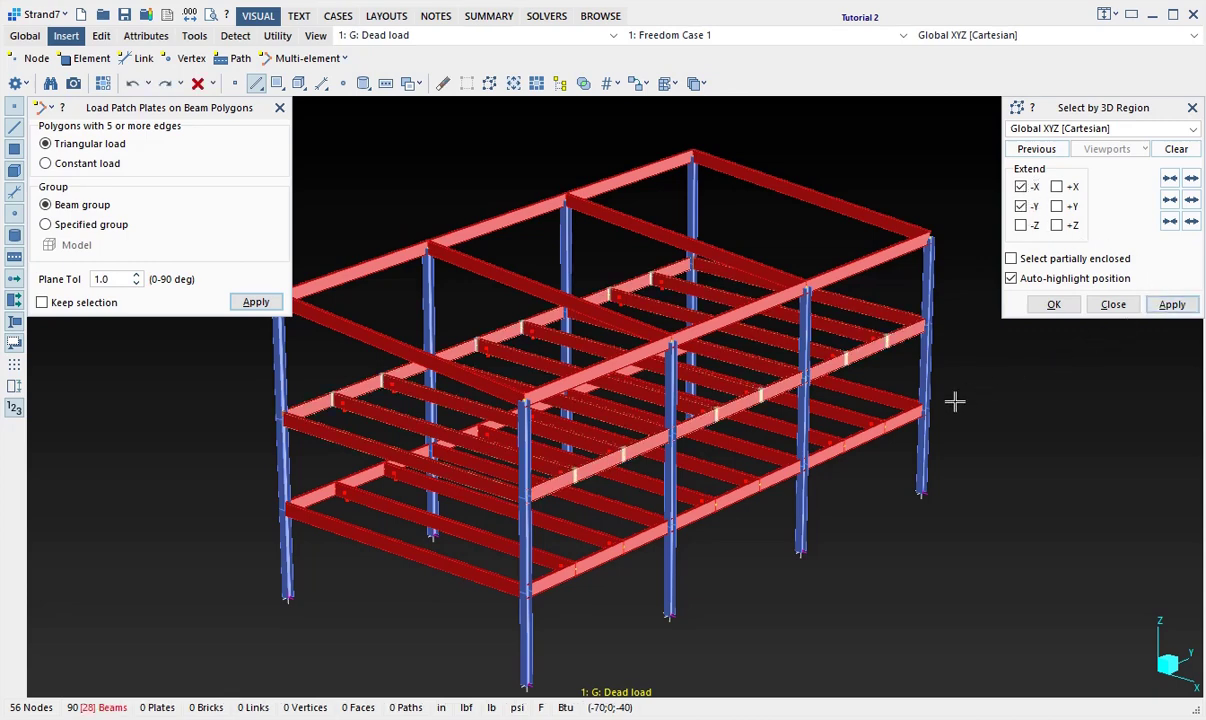
Add the lower floor's beams at Z=162 to the selection and create load patch plates with triangular load and beam group on both floors
mouse_move(925, 411)
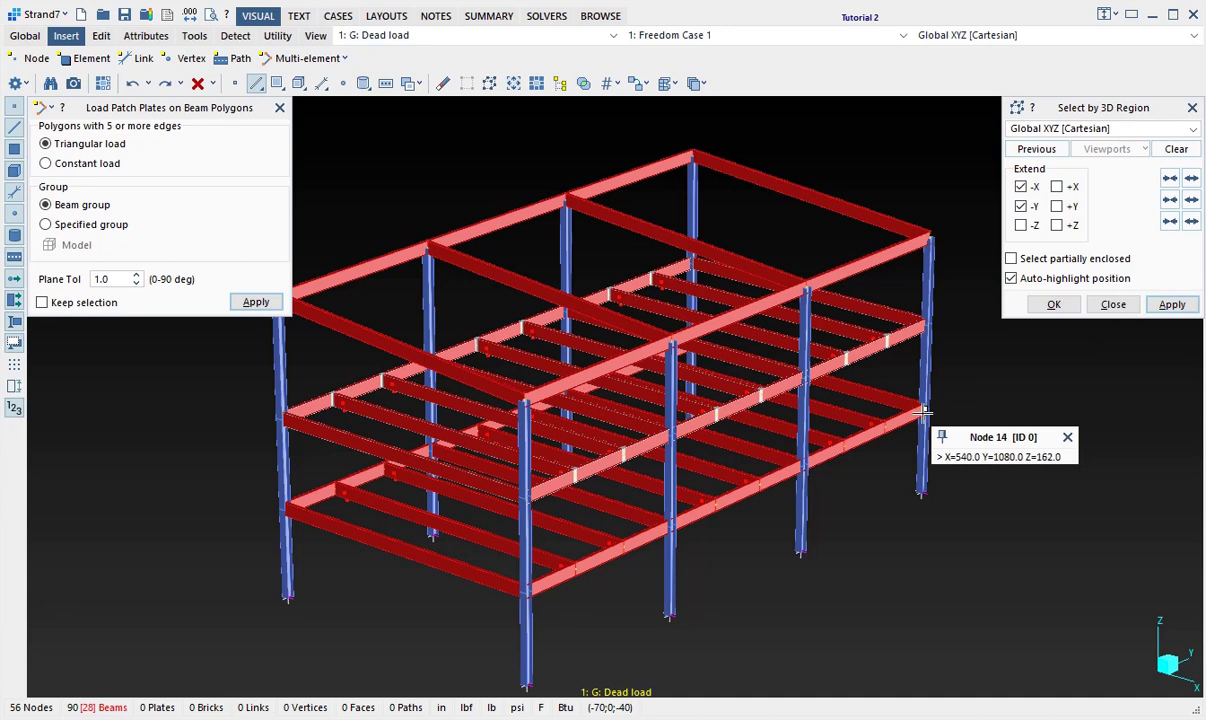
click(1158, 309)
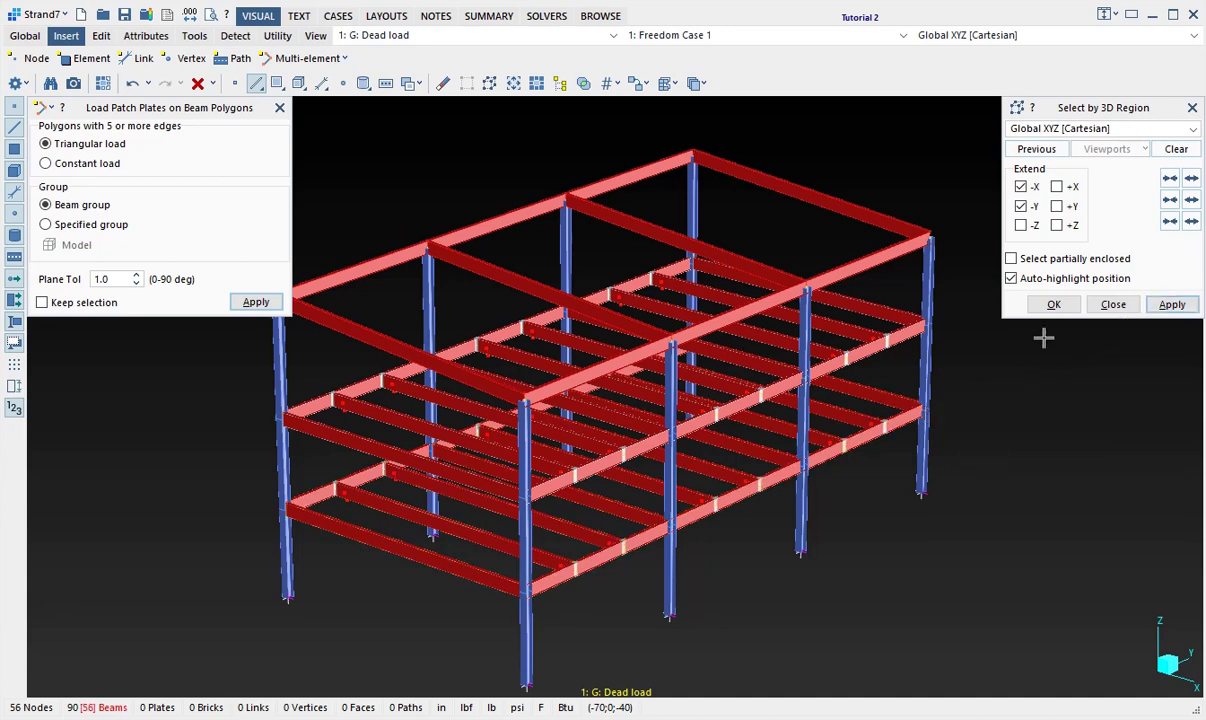
click(240, 304)
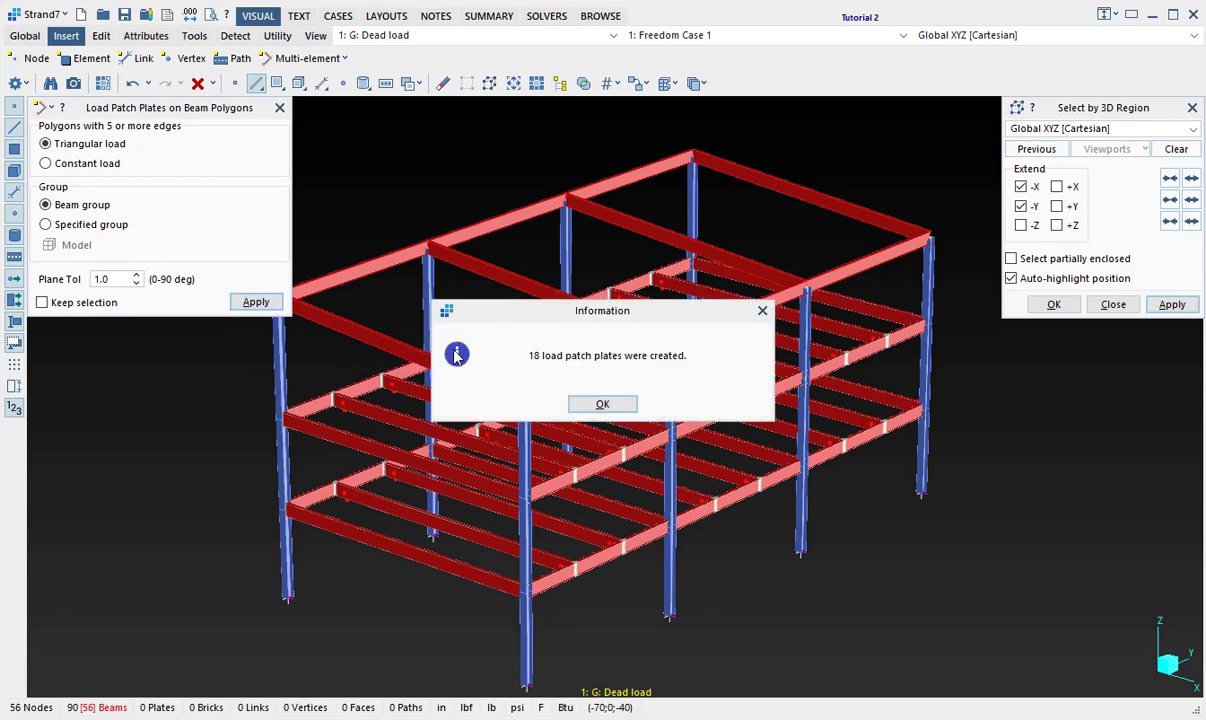
click(585, 404)
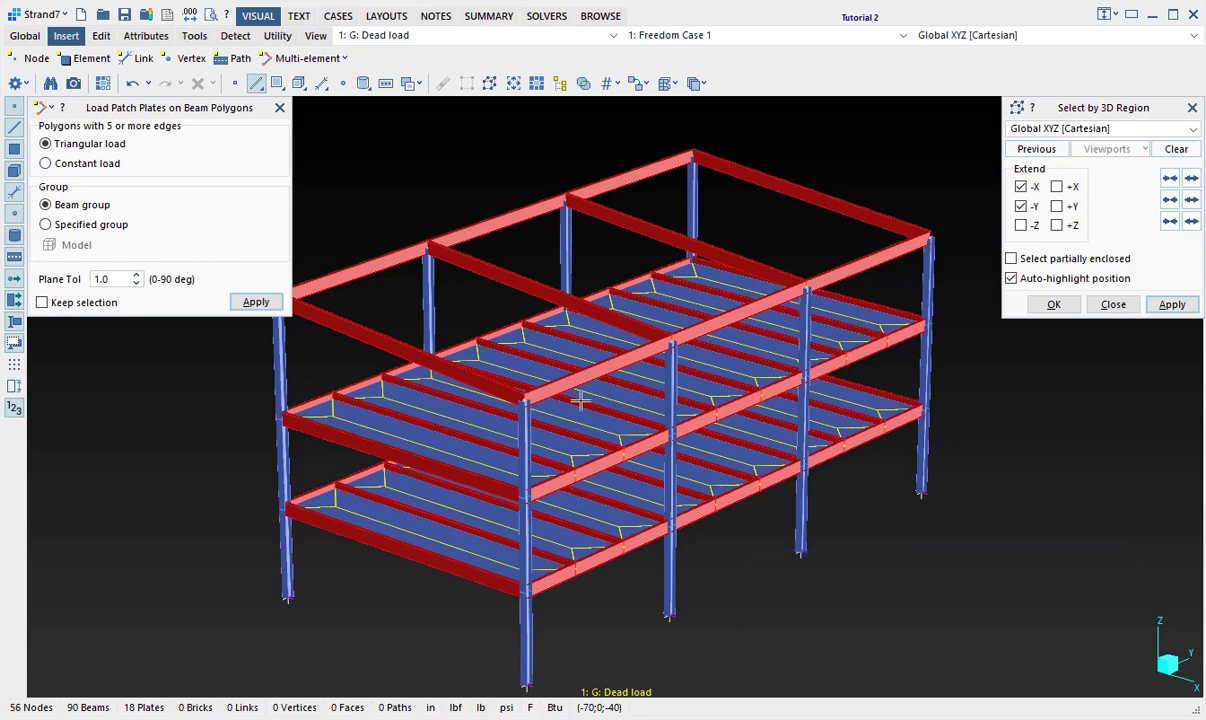
Select the long +X side frame by a 3D region from its base corner node, extended in -Y and +Z, and create load patch plates on it
click(920, 490)
click(1057, 225)
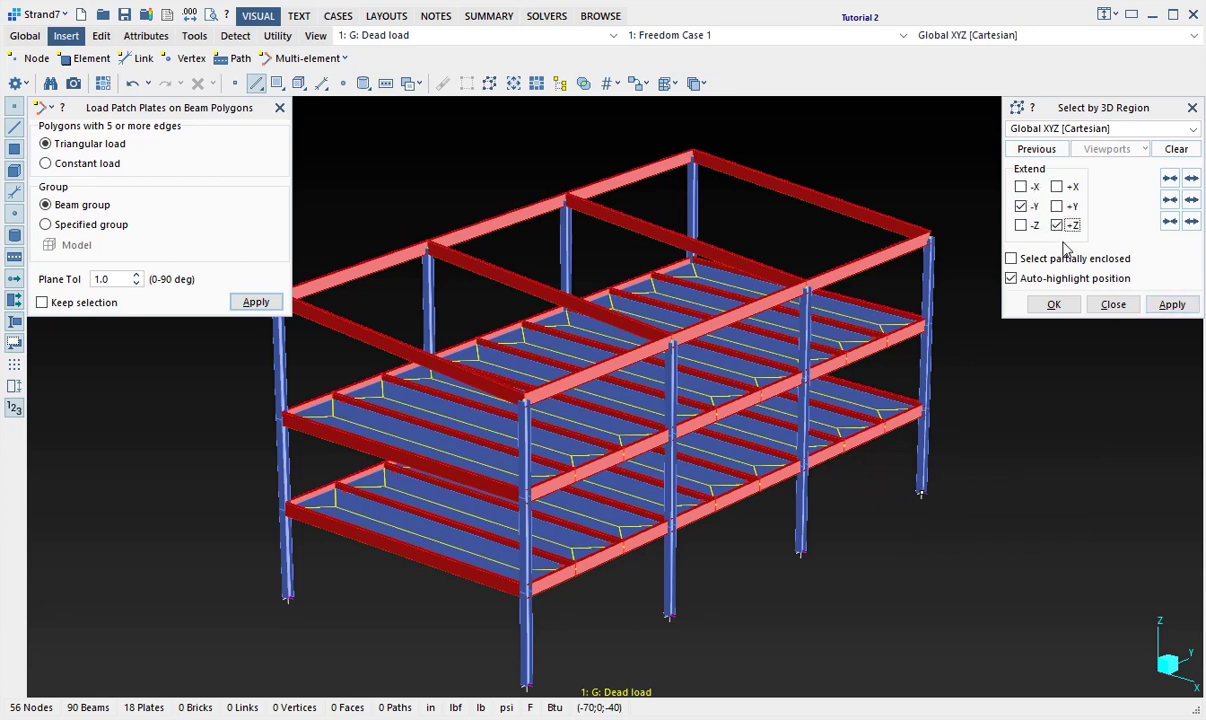
click(1069, 308)
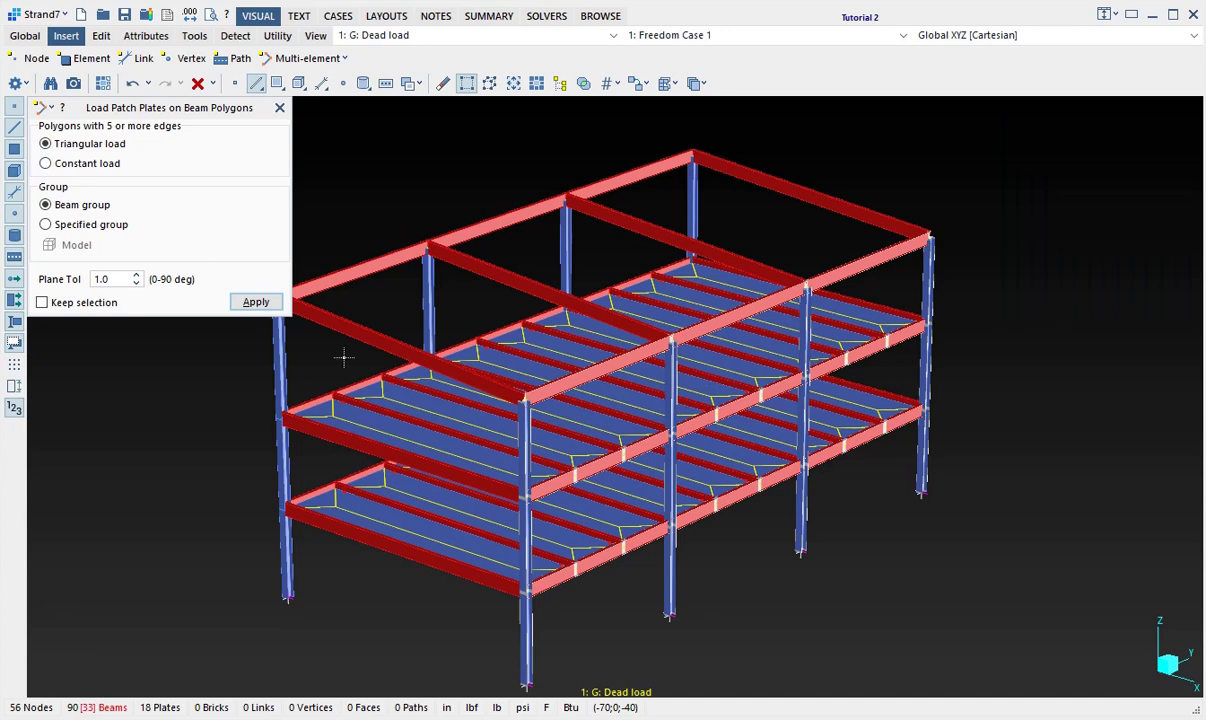
click(252, 304)
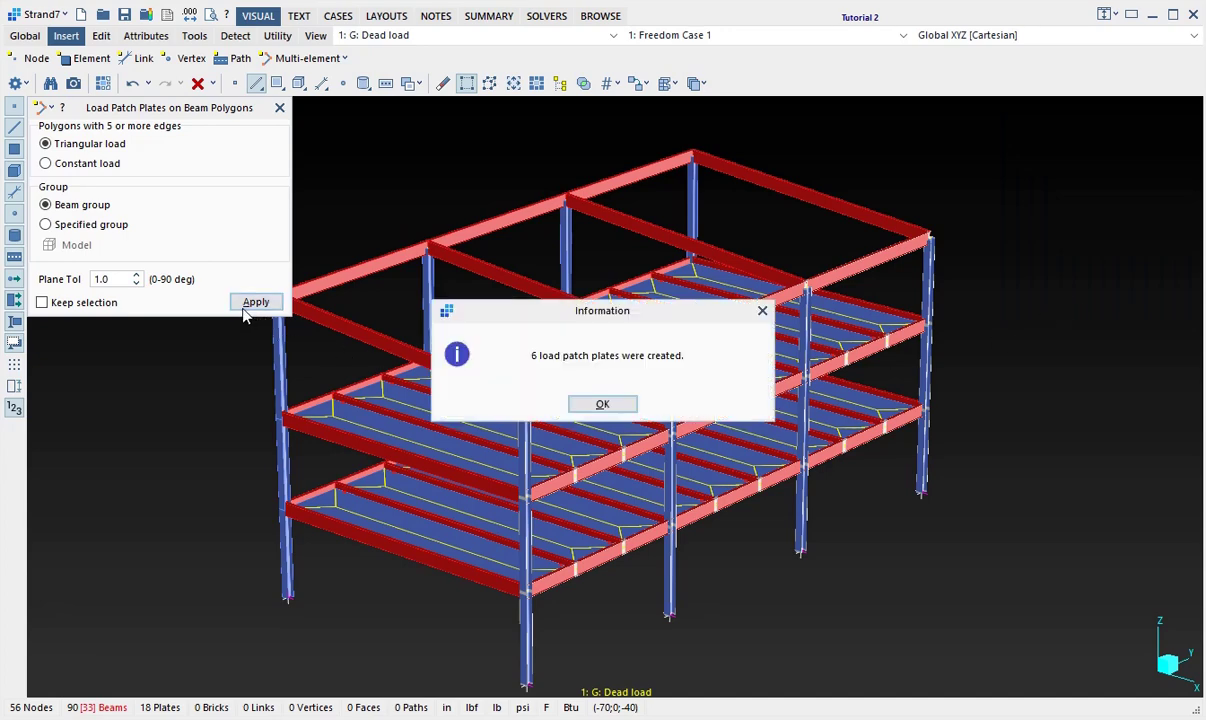
click(602, 403)
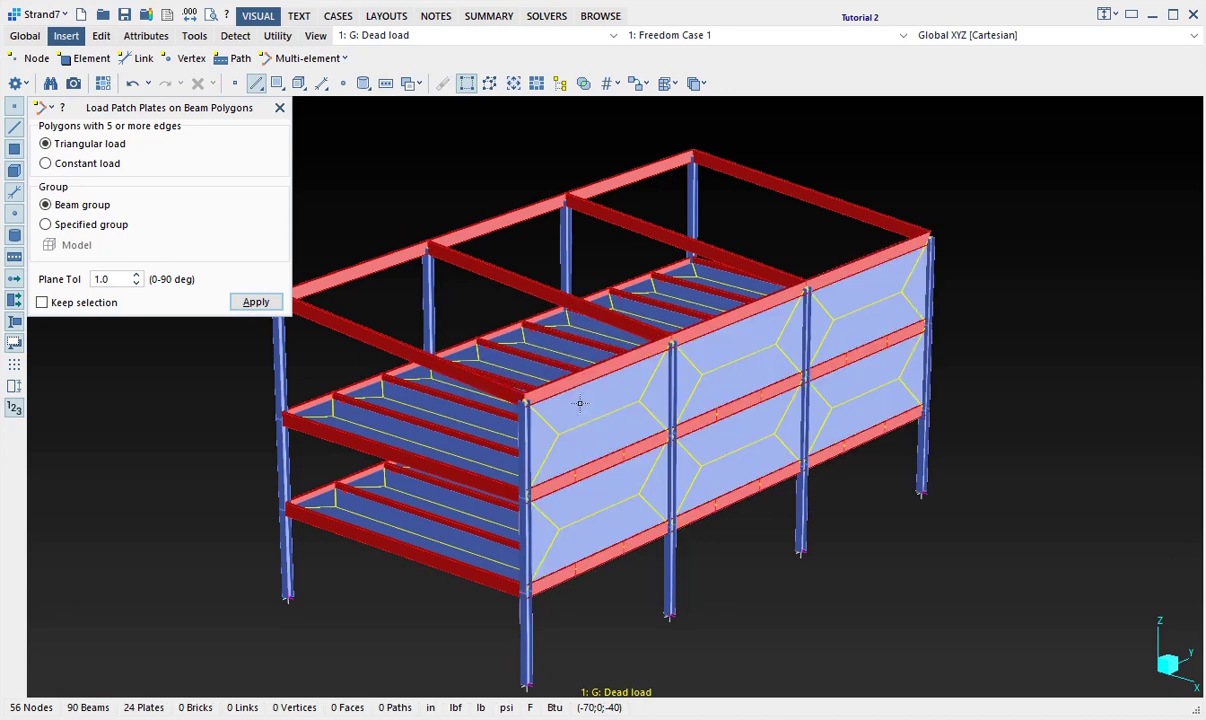
click(279, 107)
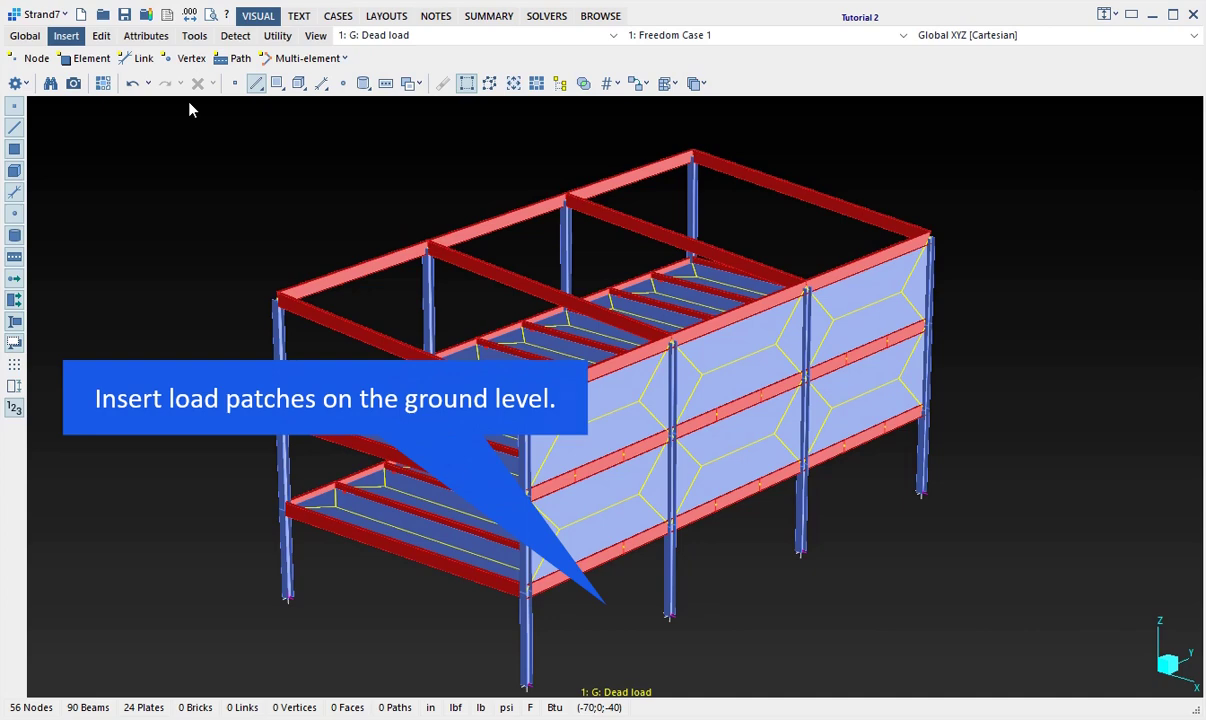
Insert a Quad4 plate with property 1 in the front ground-level bay of the long side wall, between the column bases and first-floor nodes
click(90, 60)
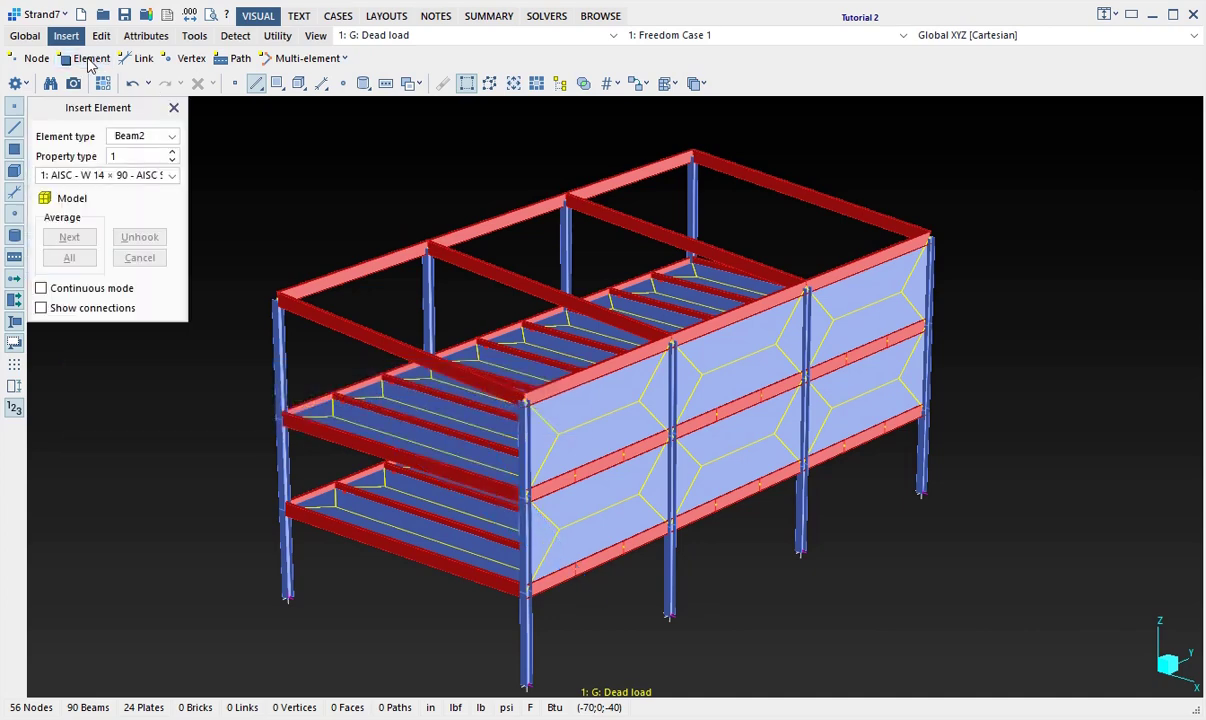
click(172, 136)
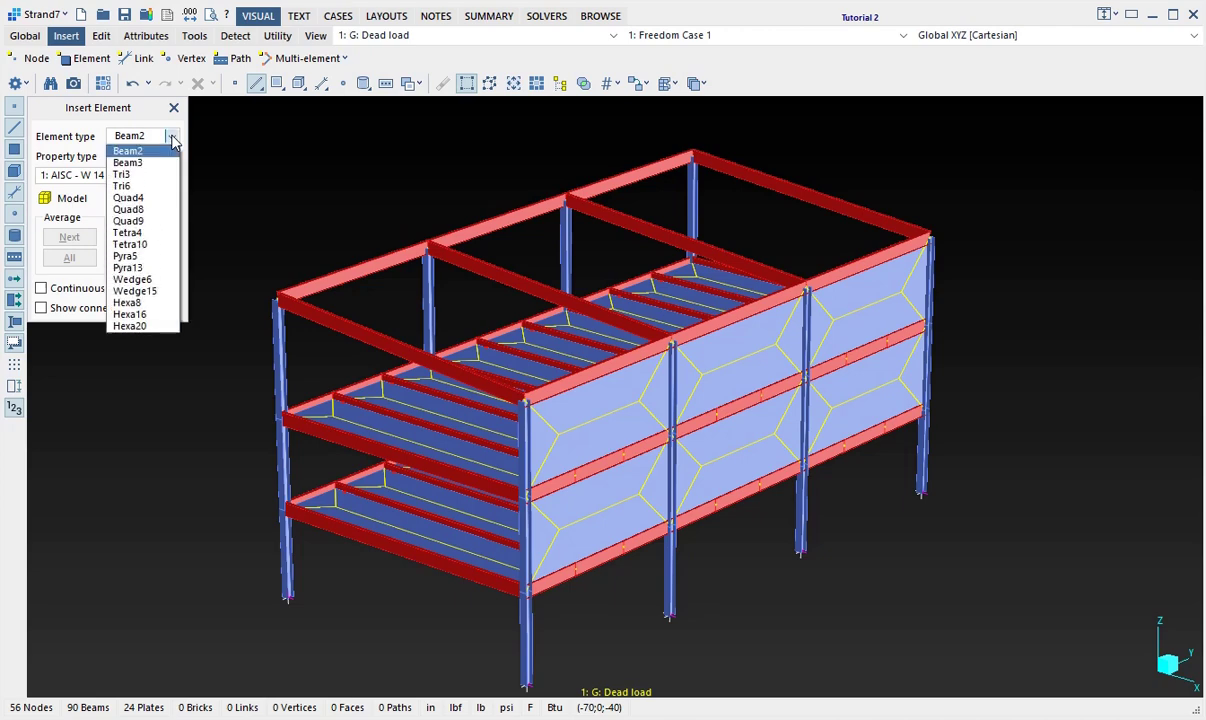
click(165, 198)
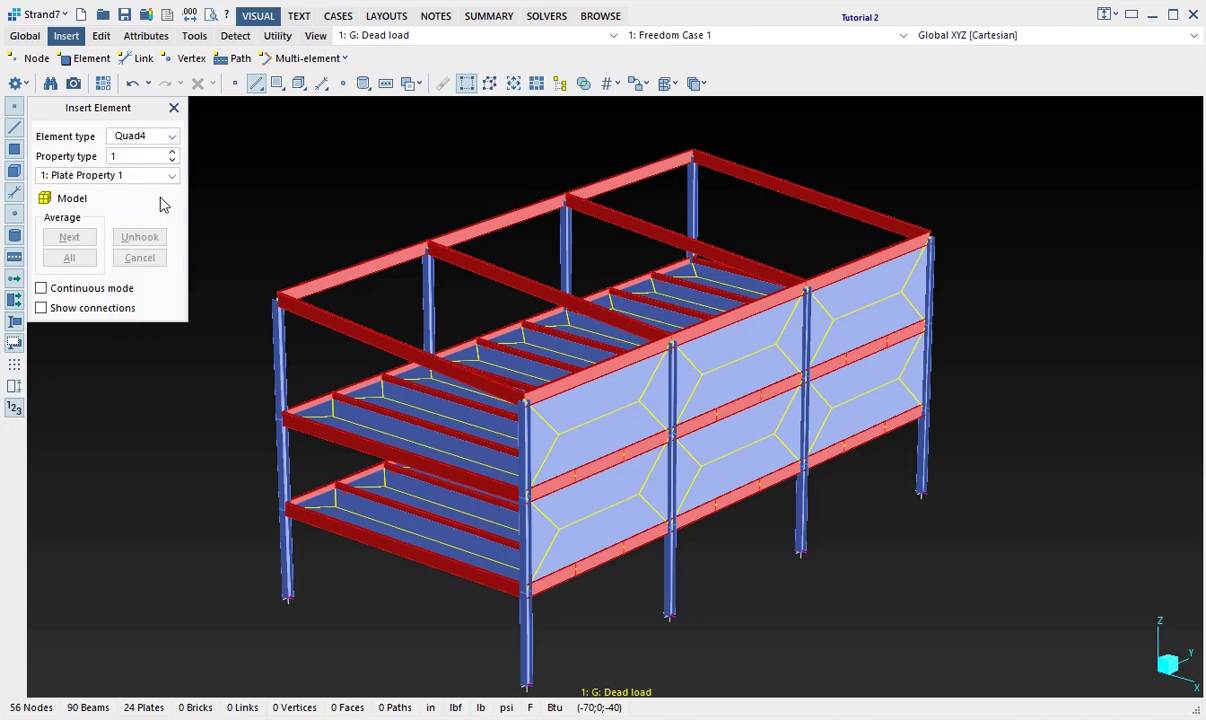
click(524, 681)
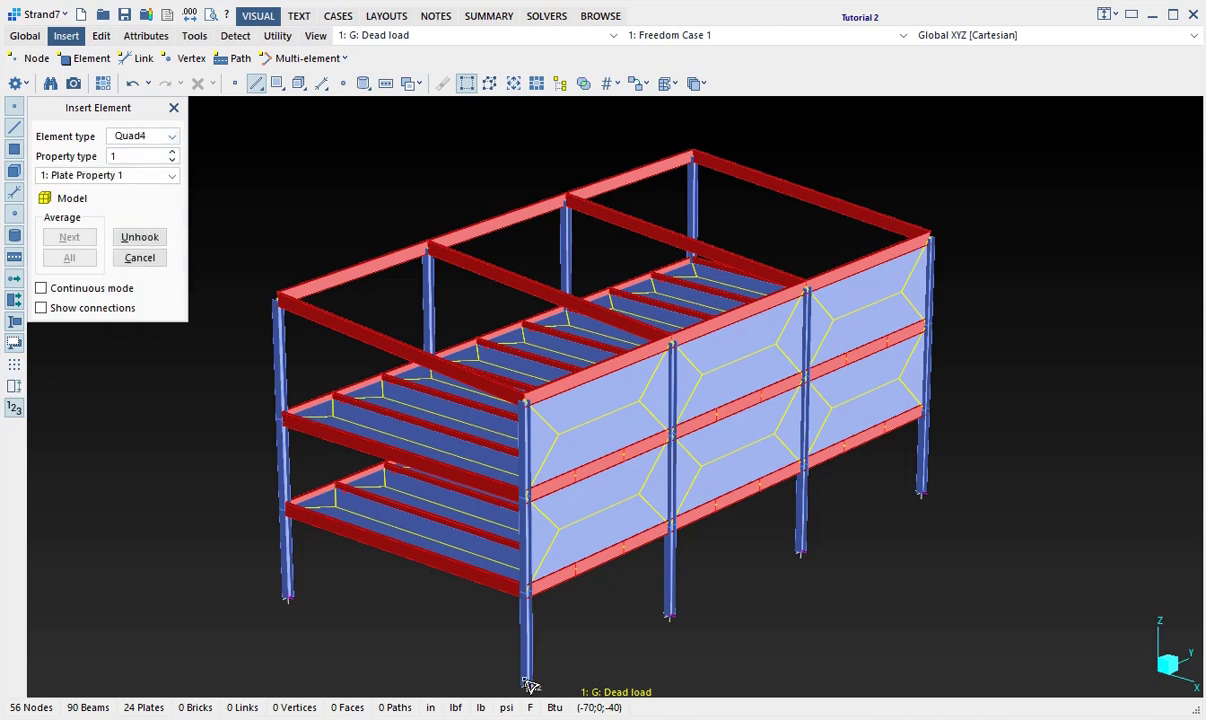
click(668, 614)
click(670, 526)
click(524, 588)
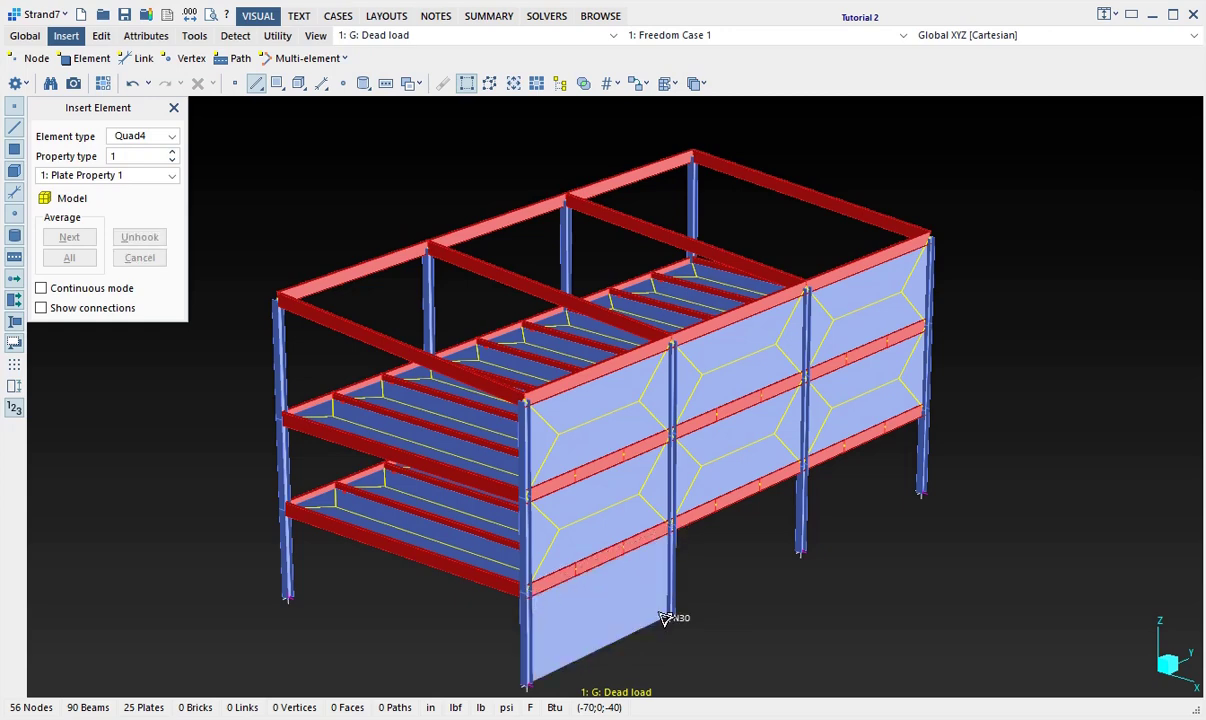
Insert Quad4 plates with property 1 in the middle and far ground-level bays of the same side wall
click(668, 615)
click(800, 550)
click(803, 467)
click(670, 524)
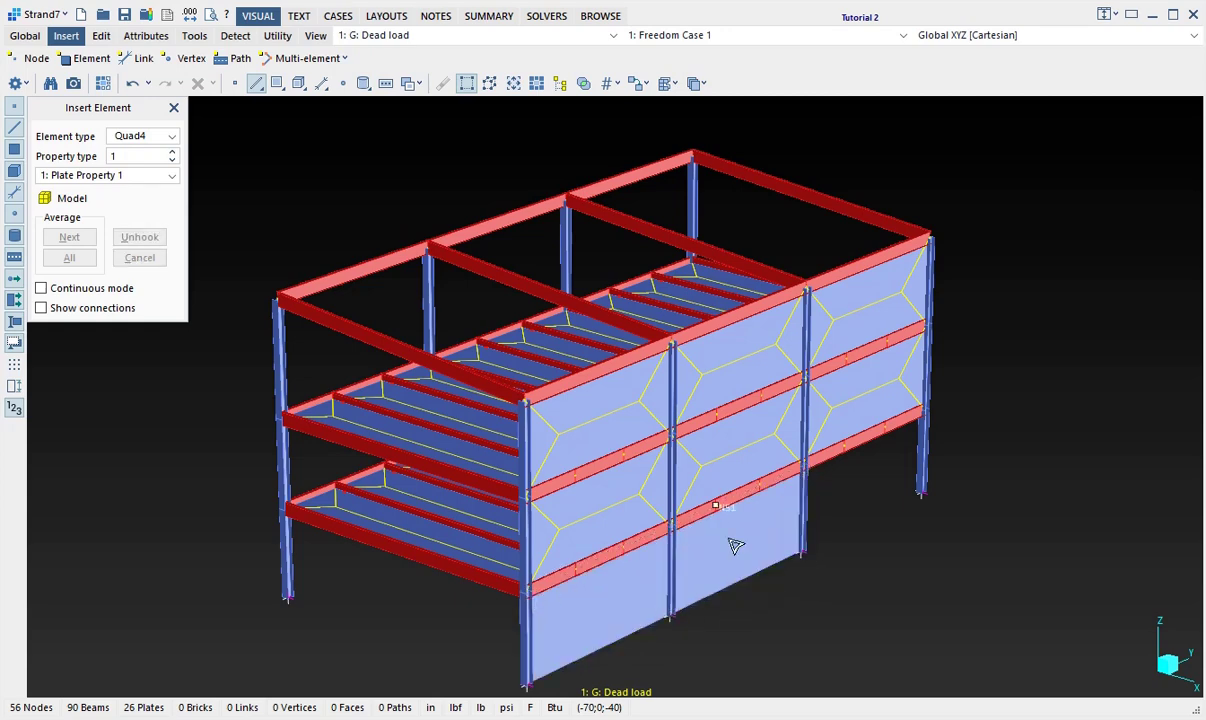
click(800, 550)
click(921, 493)
click(922, 411)
click(803, 467)
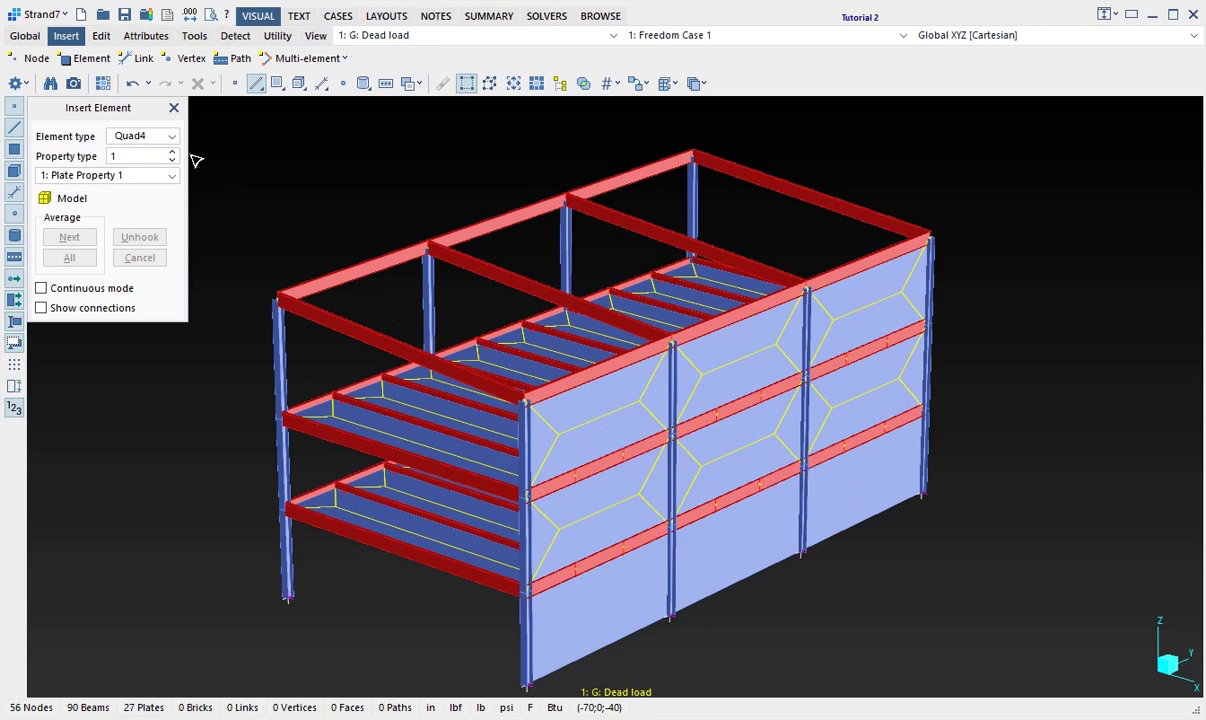
click(174, 108)
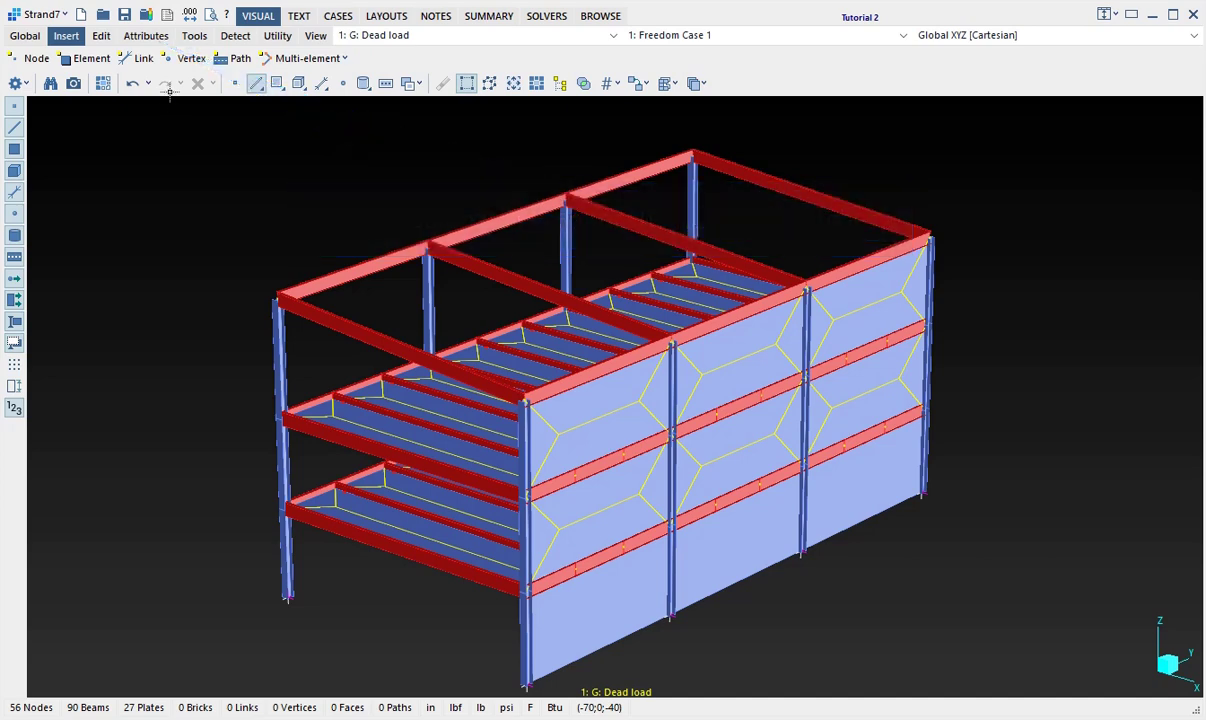
Assign the three-sided load patch type, with no load on the base edge, to the three ground-level plates of the long side wall
click(148, 38)
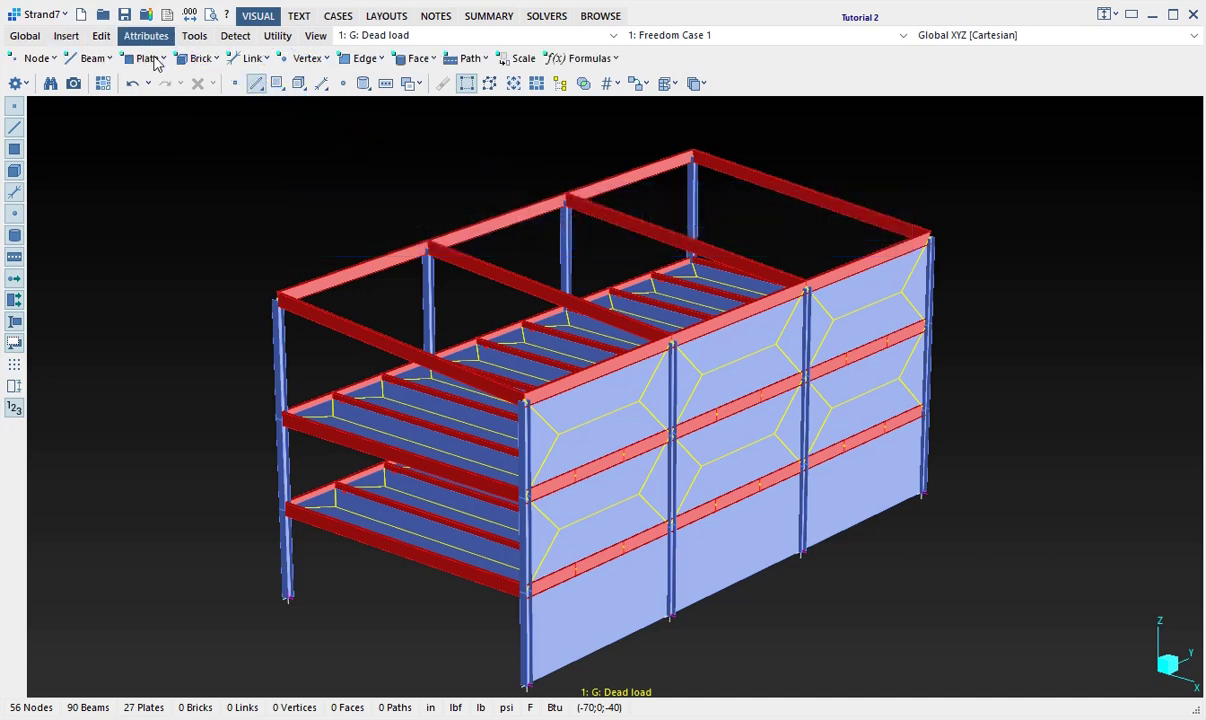
click(147, 58)
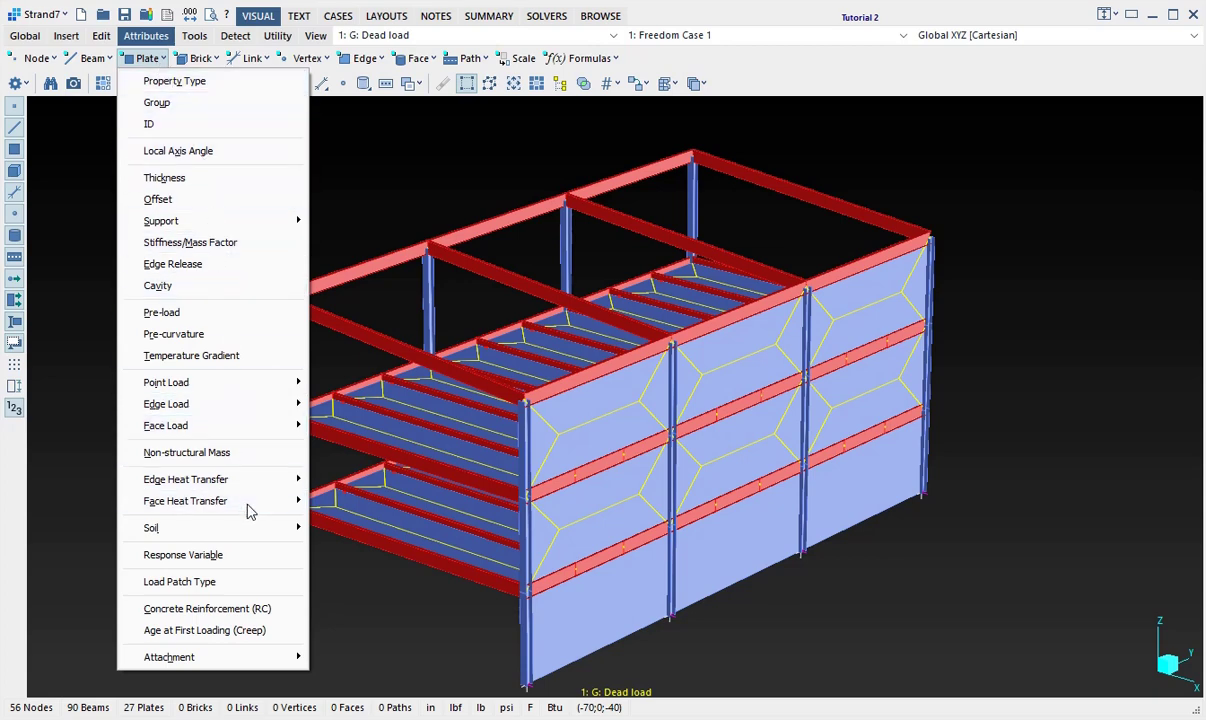
click(256, 581)
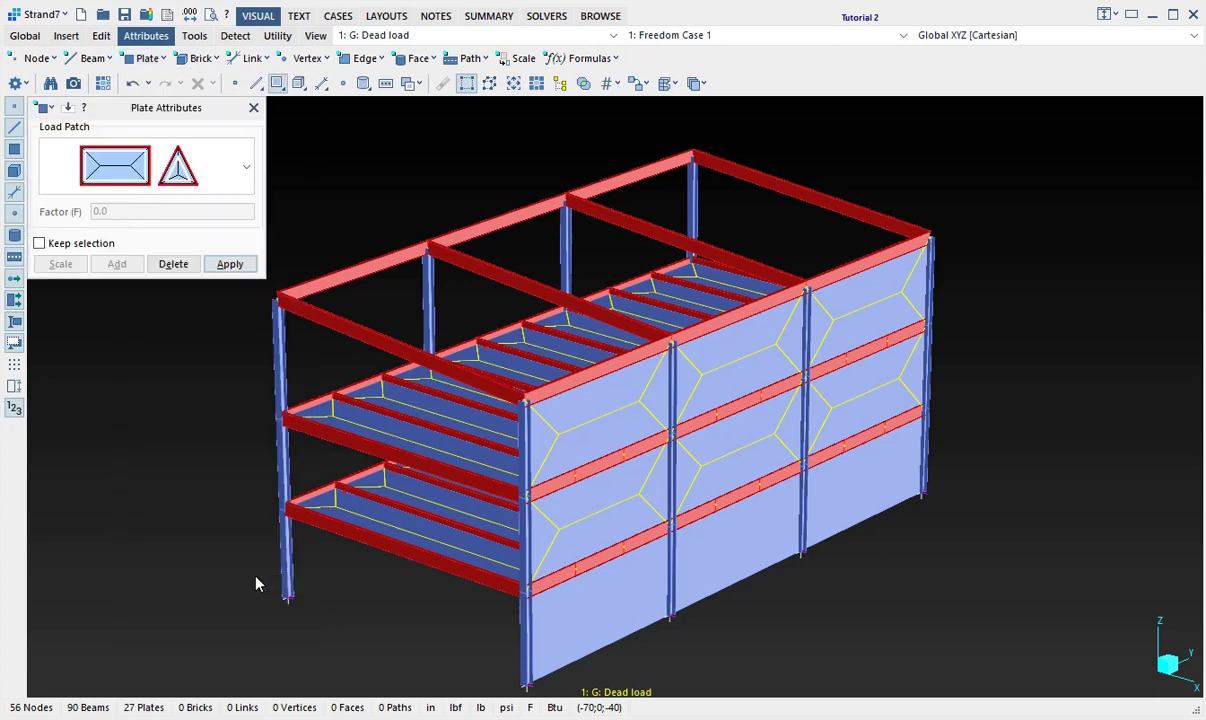
click(245, 177)
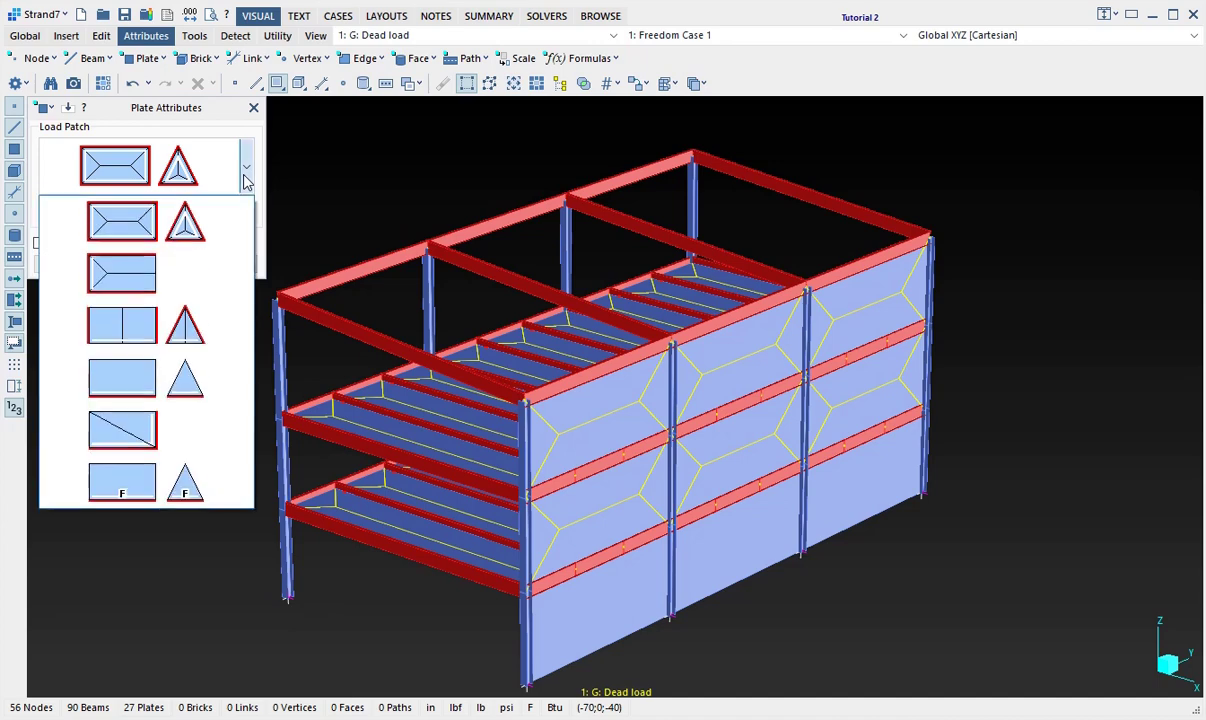
click(148, 280)
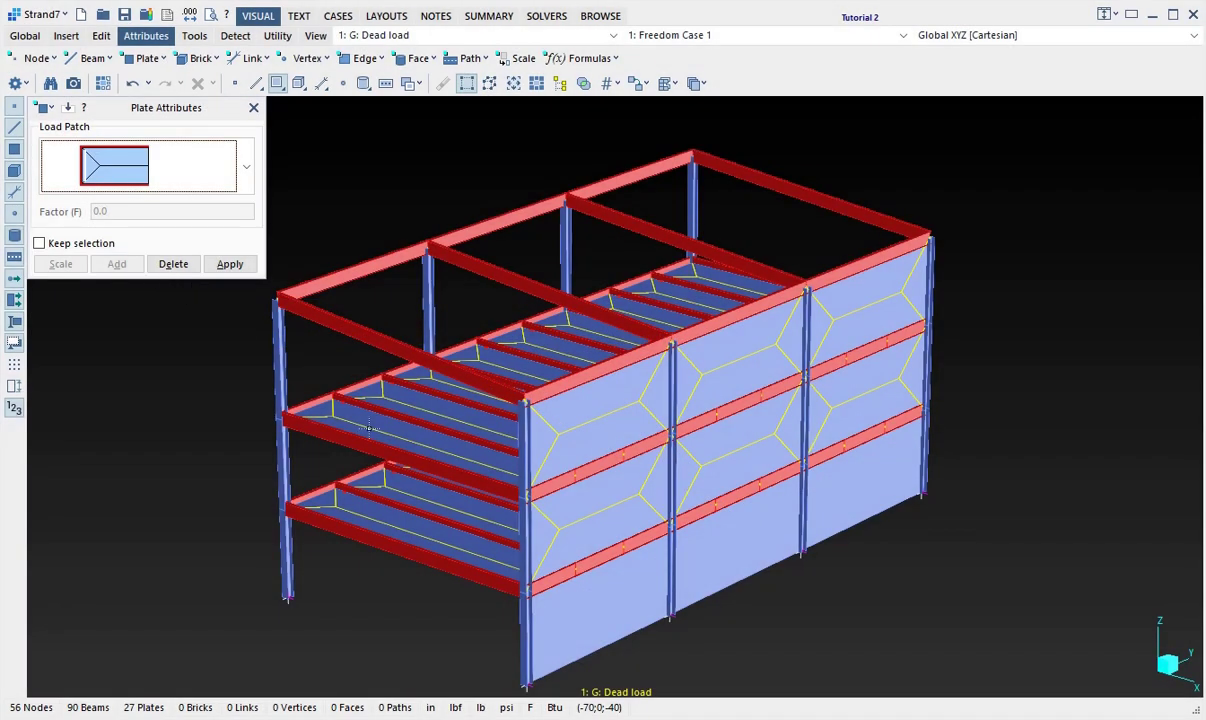
click(595, 573)
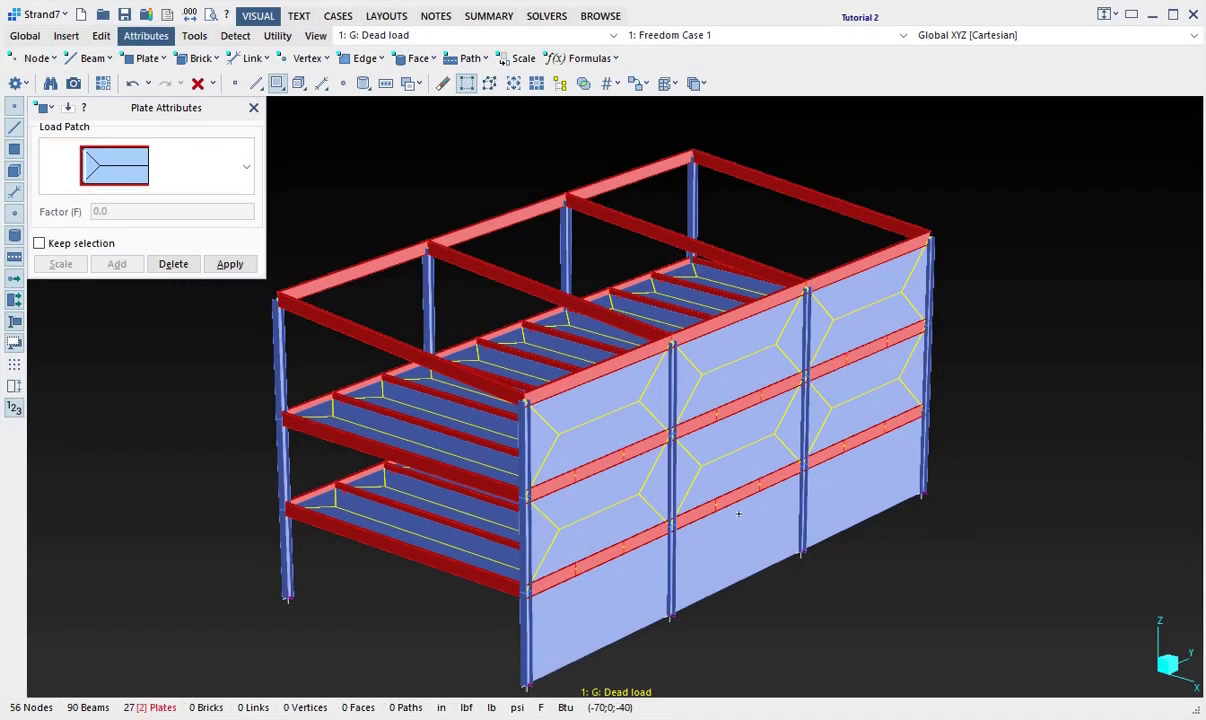
click(593, 430)
click(236, 265)
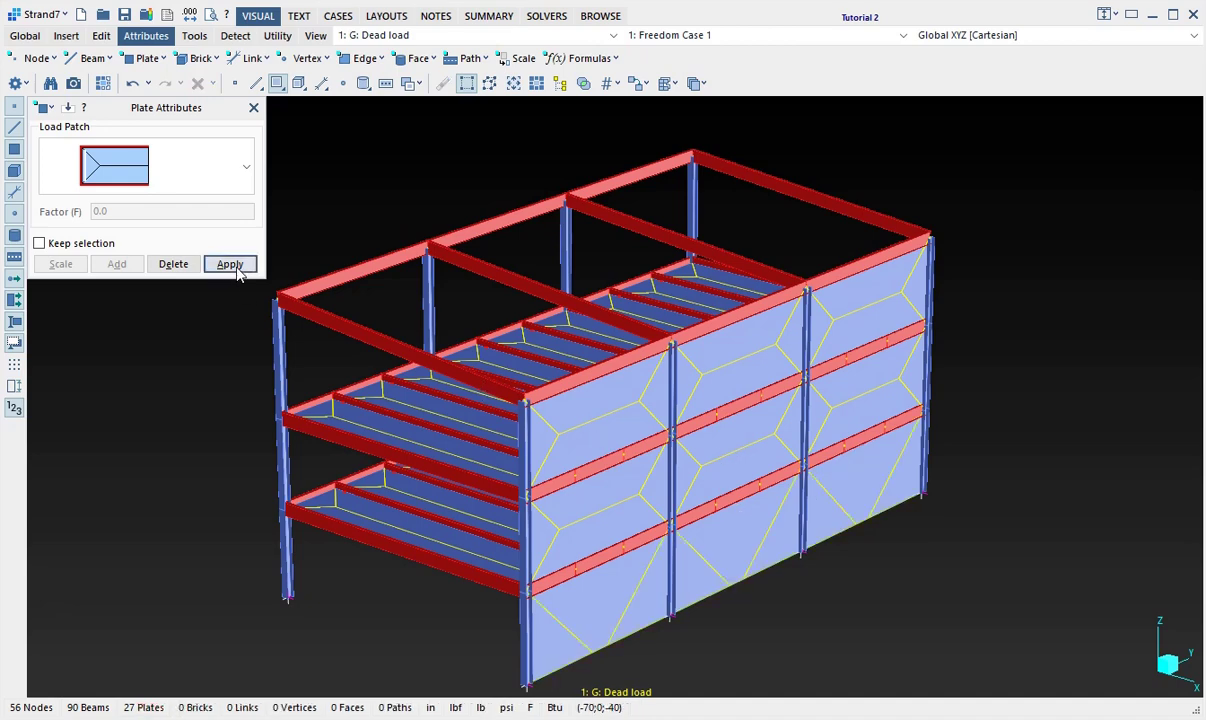
click(253, 108)
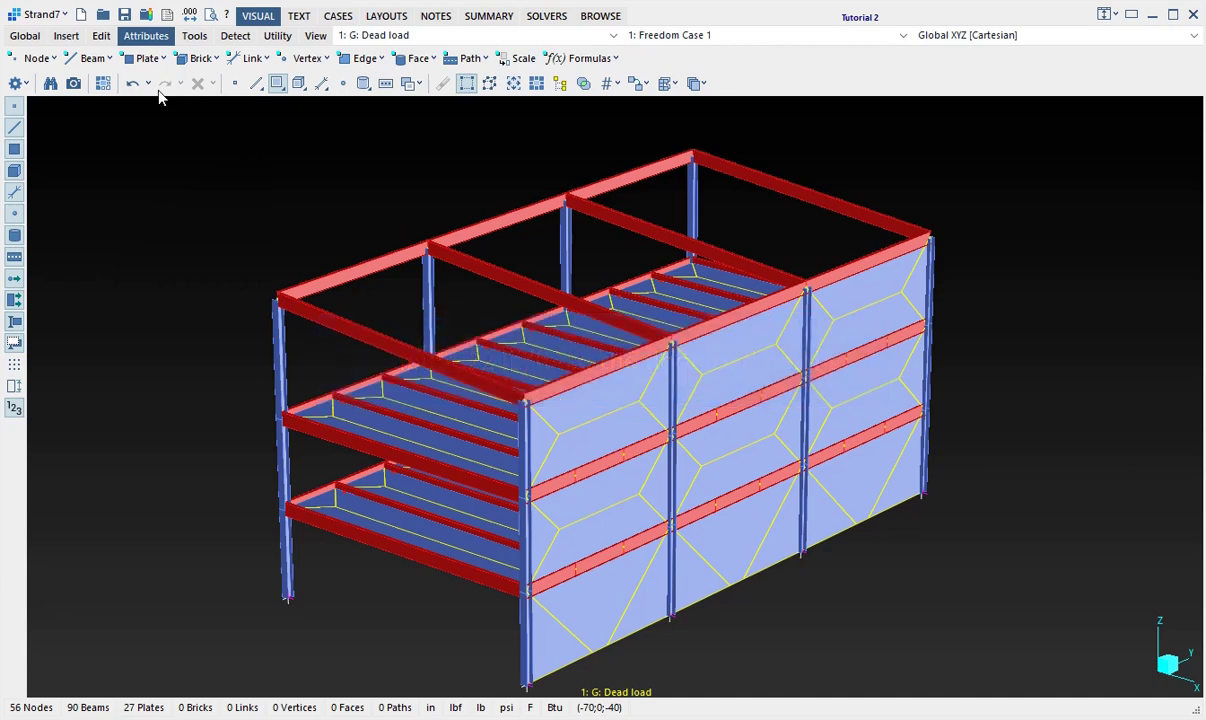
Start a plate non-structural mass and select both floors' plates by 3D regions extended in -X and -Y, without Z extension
click(145, 58)
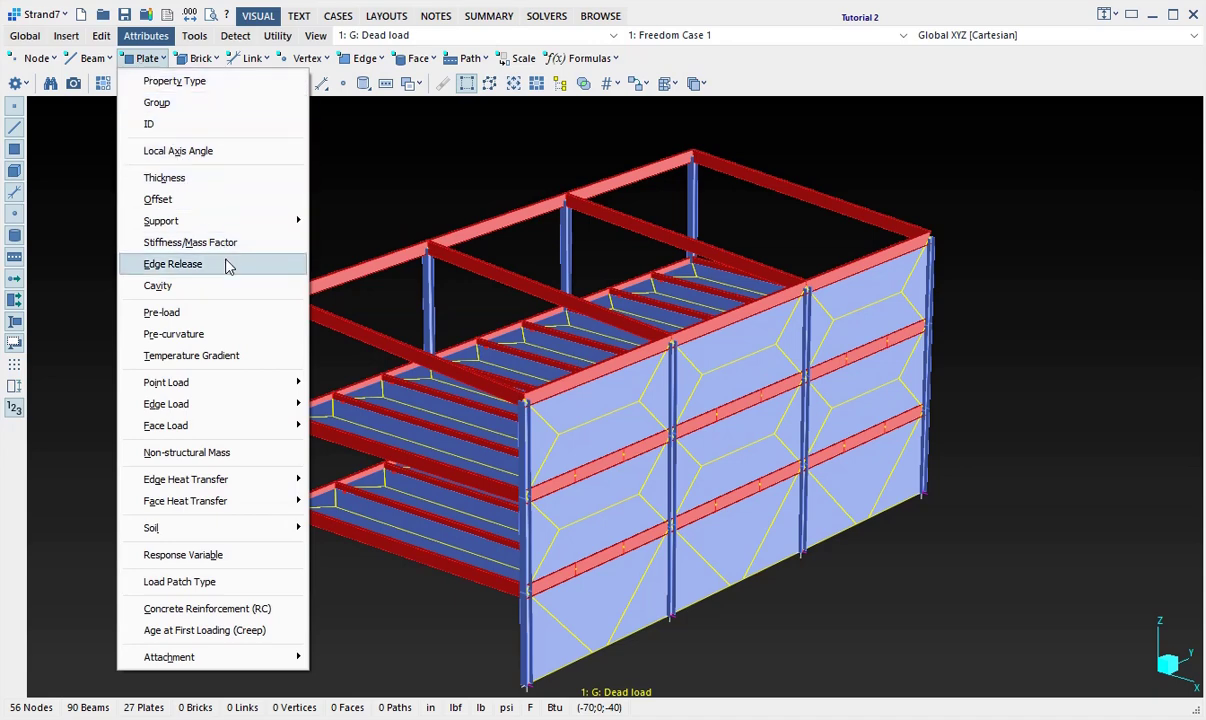
click(277, 456)
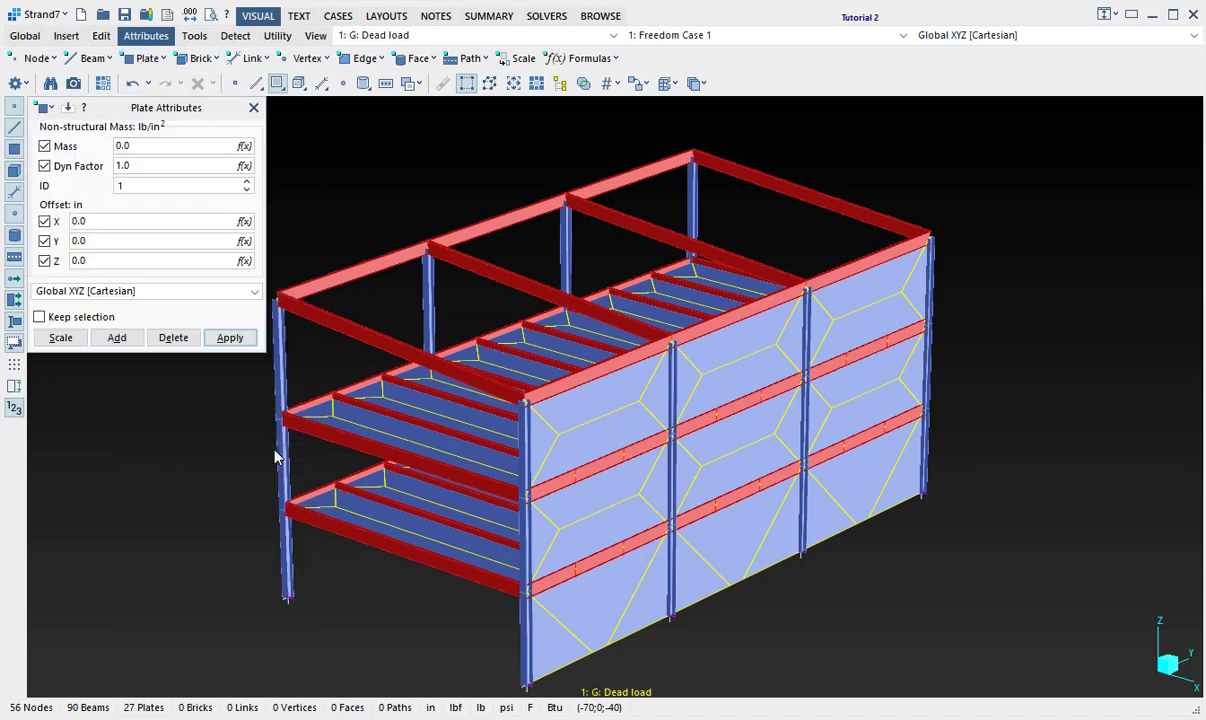
click(491, 85)
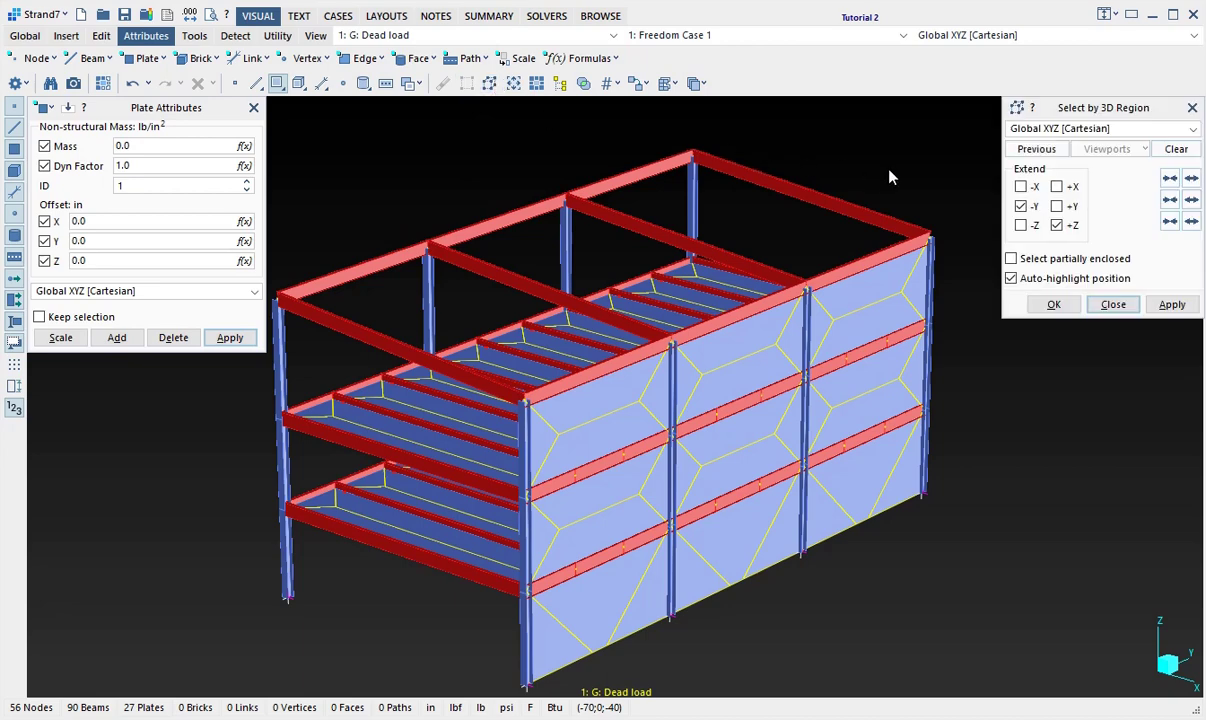
click(1020, 187)
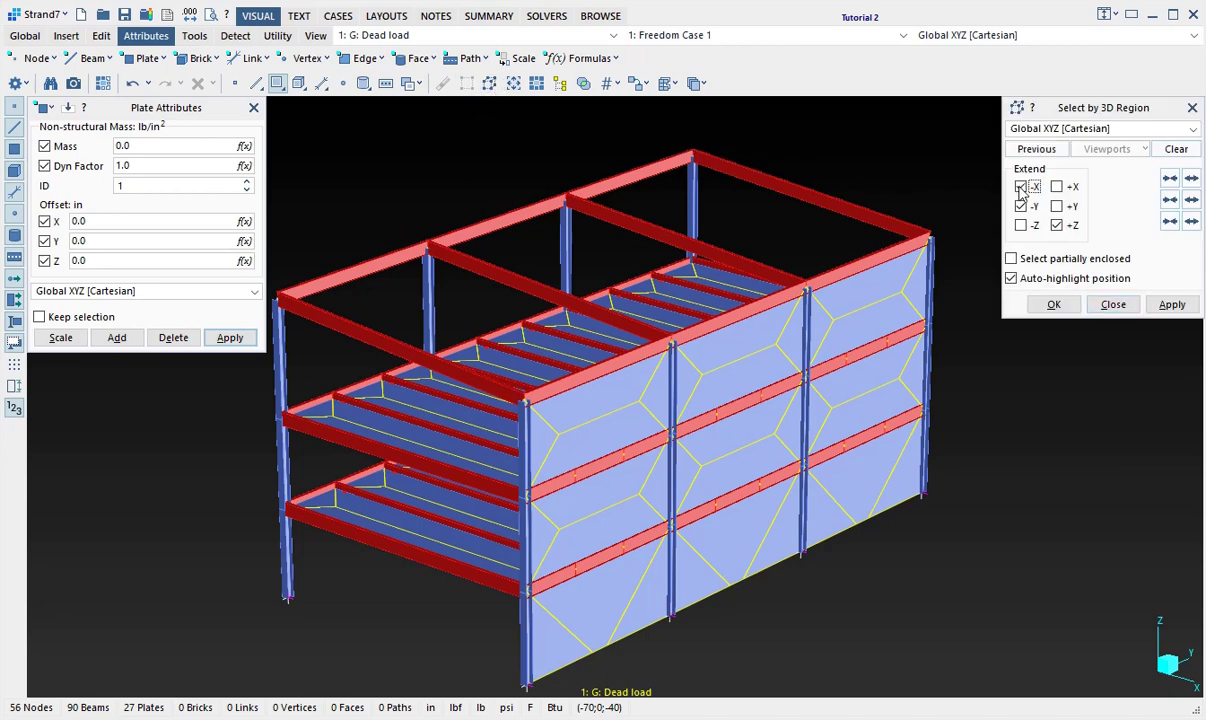
click(1058, 226)
click(1172, 305)
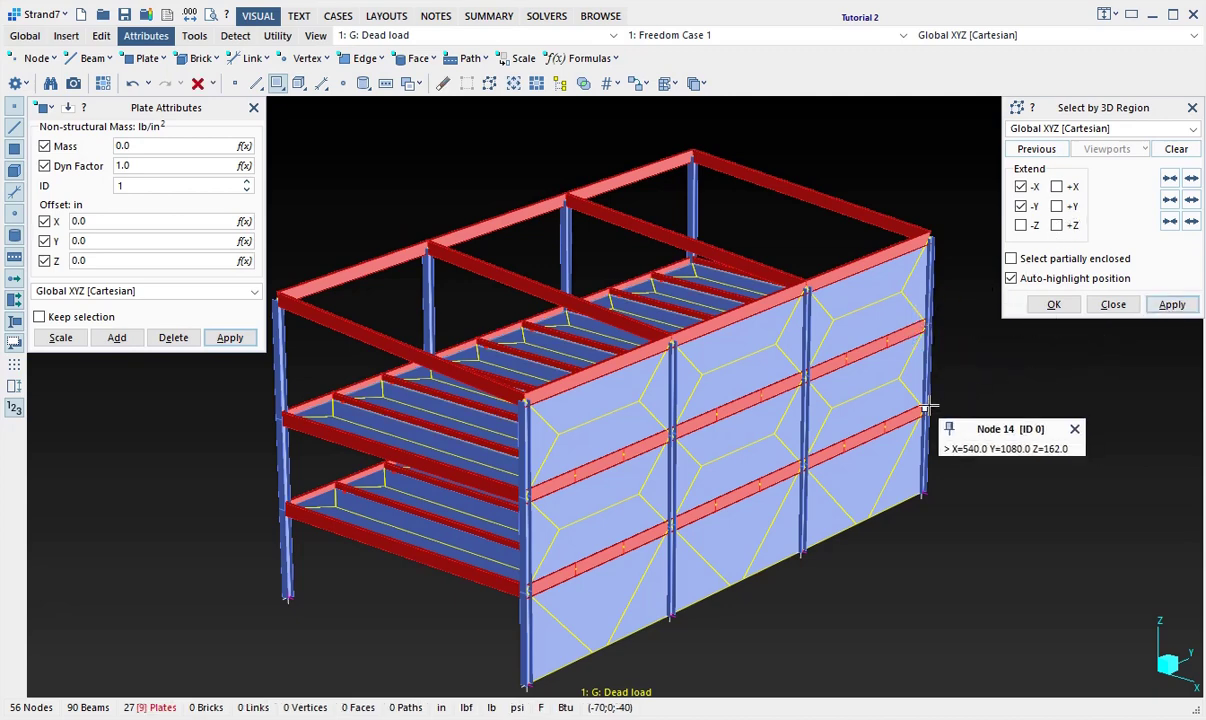
click(1050, 306)
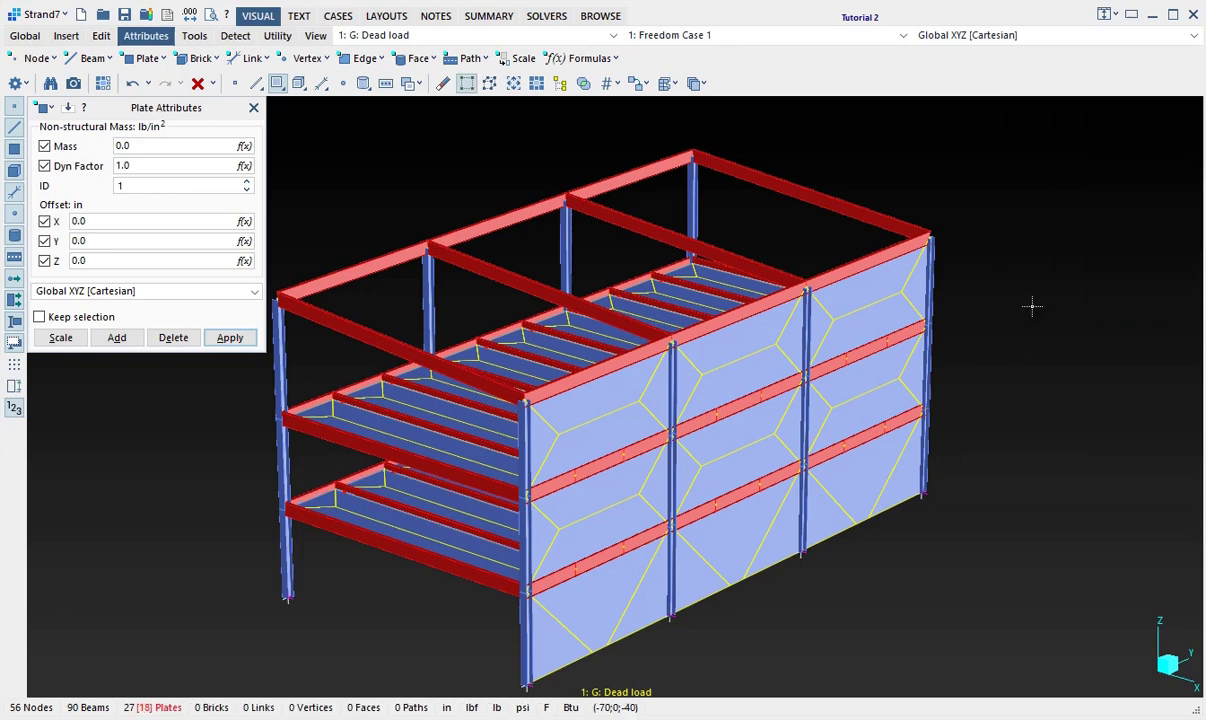
Apply a non-structural mass of 22/12/12 lb/in² to the selected floor plates in the dead load case, keeping the selection
click(178, 146)
text(22/12/12)
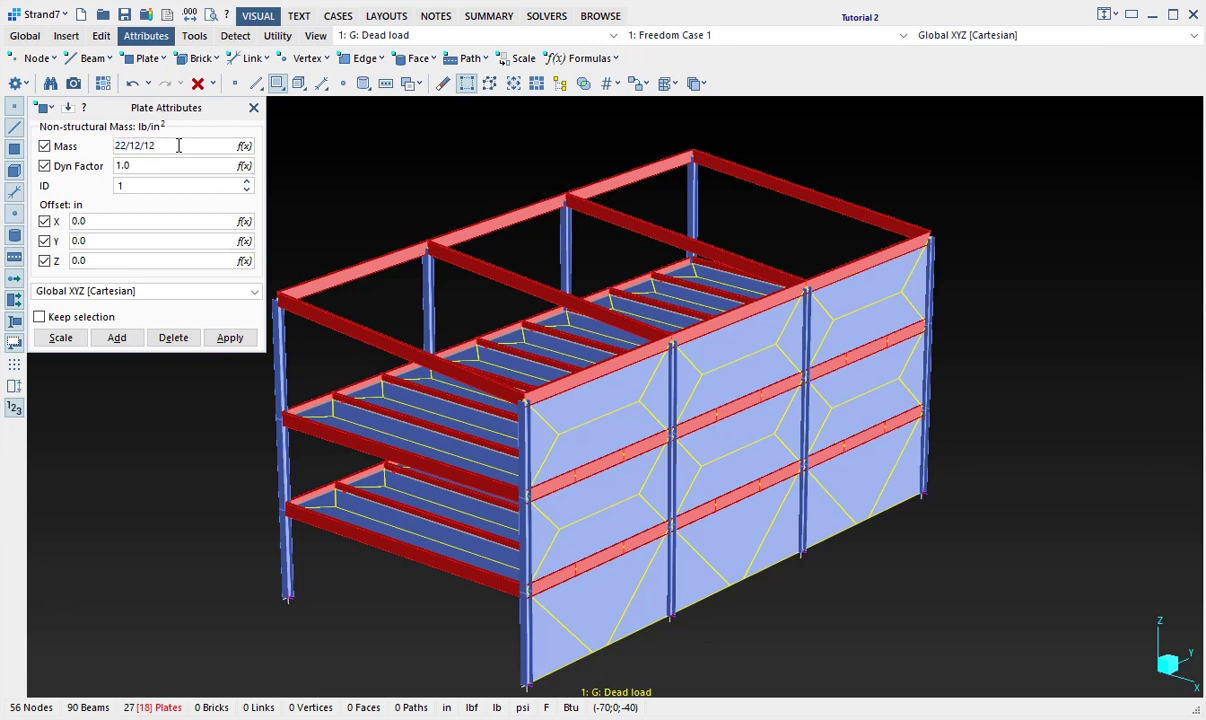
click(39, 317)
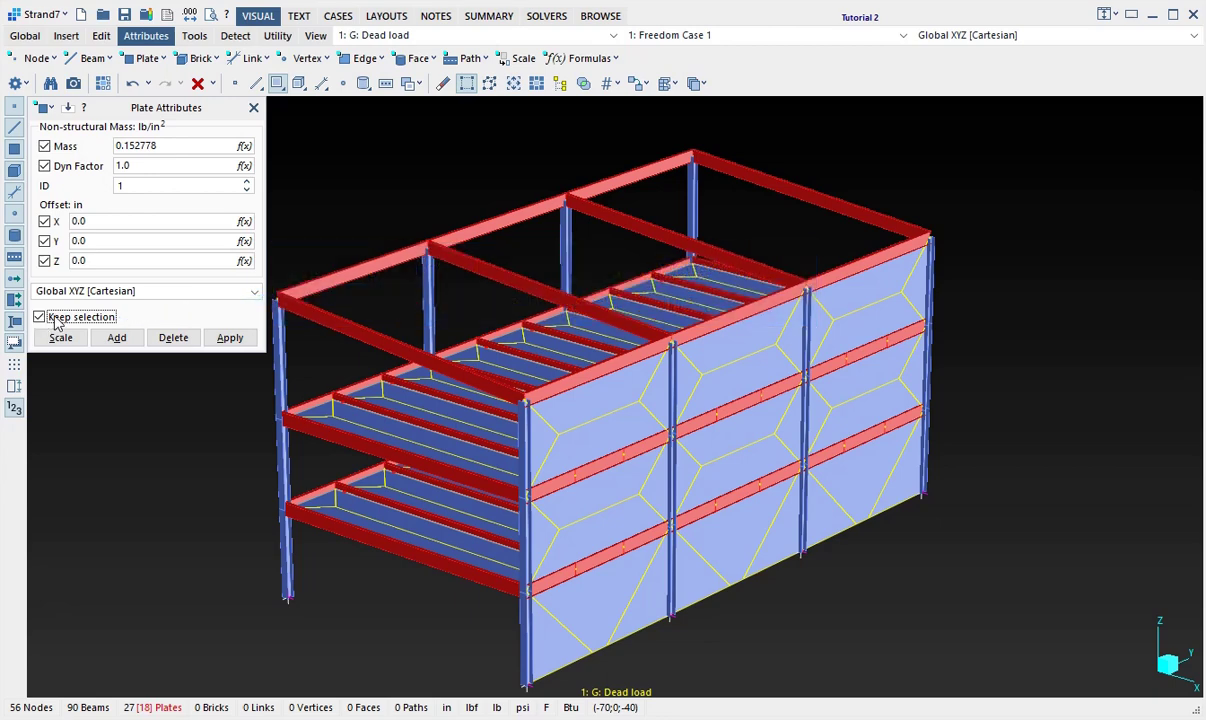
click(221, 340)
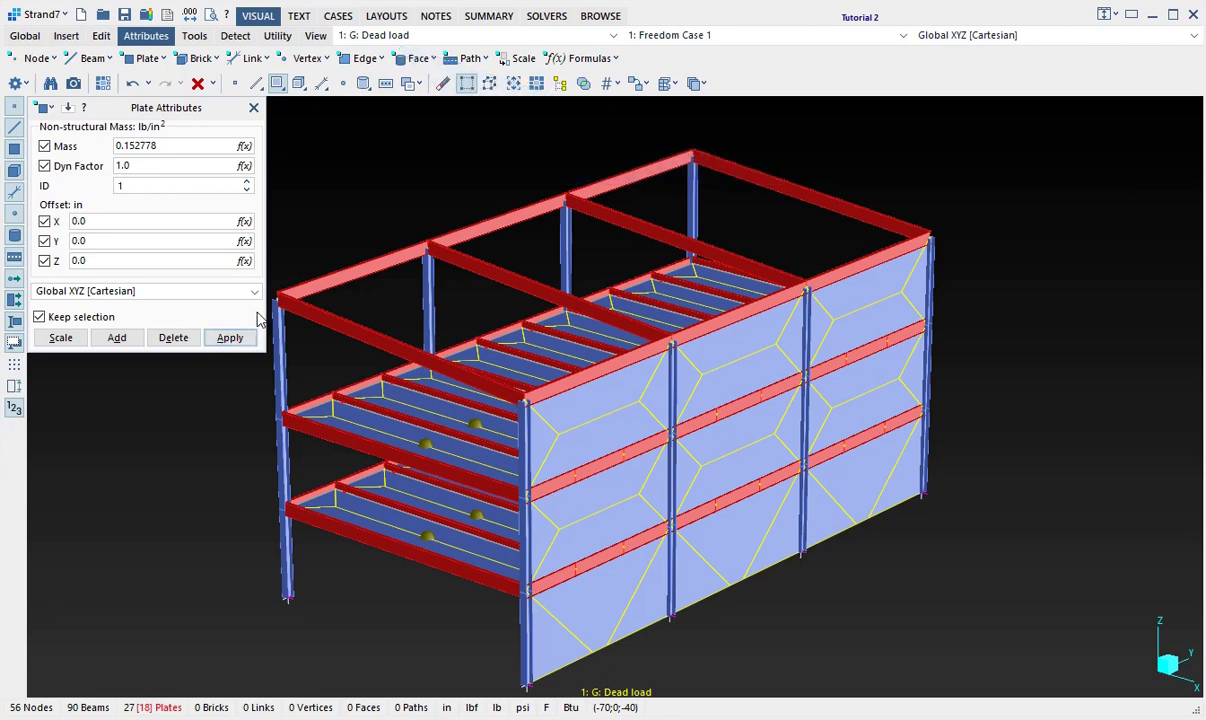
In the live load case, apply a normal face pressure of 60/12/12 psi to the +z face of the selected floor plates, without keeping the selection
click(400, 36)
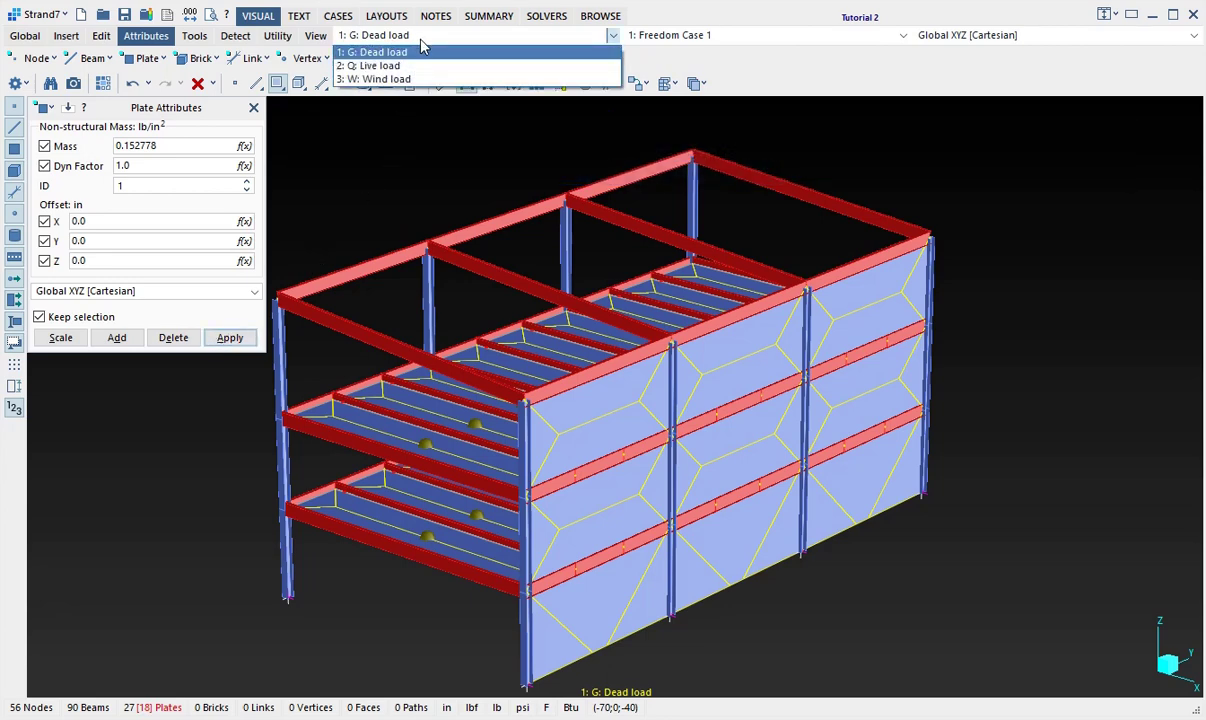
click(420, 66)
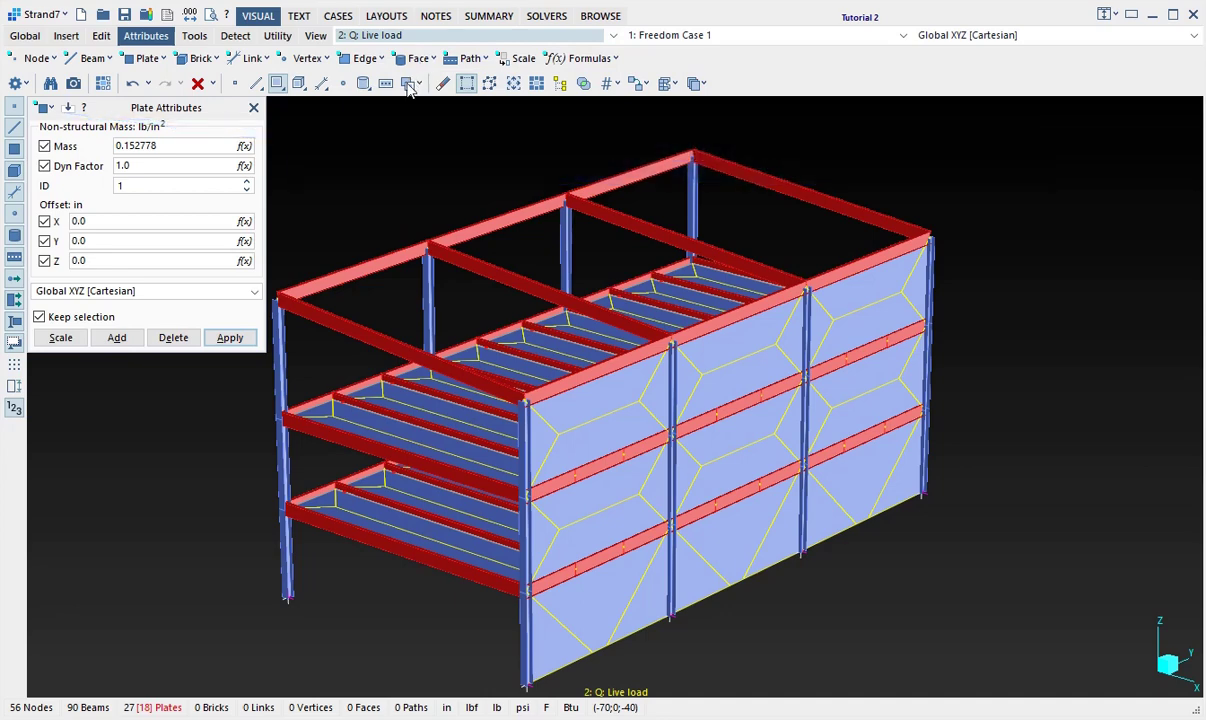
click(45, 108)
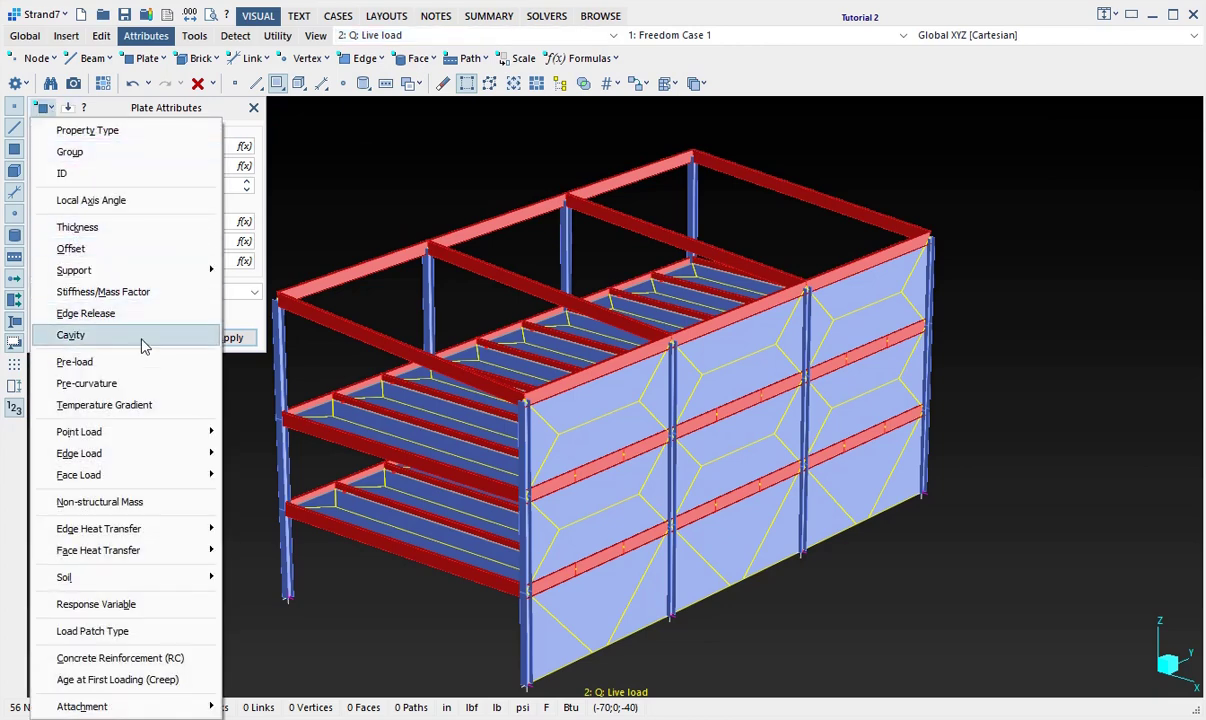
mouse_move(183, 479)
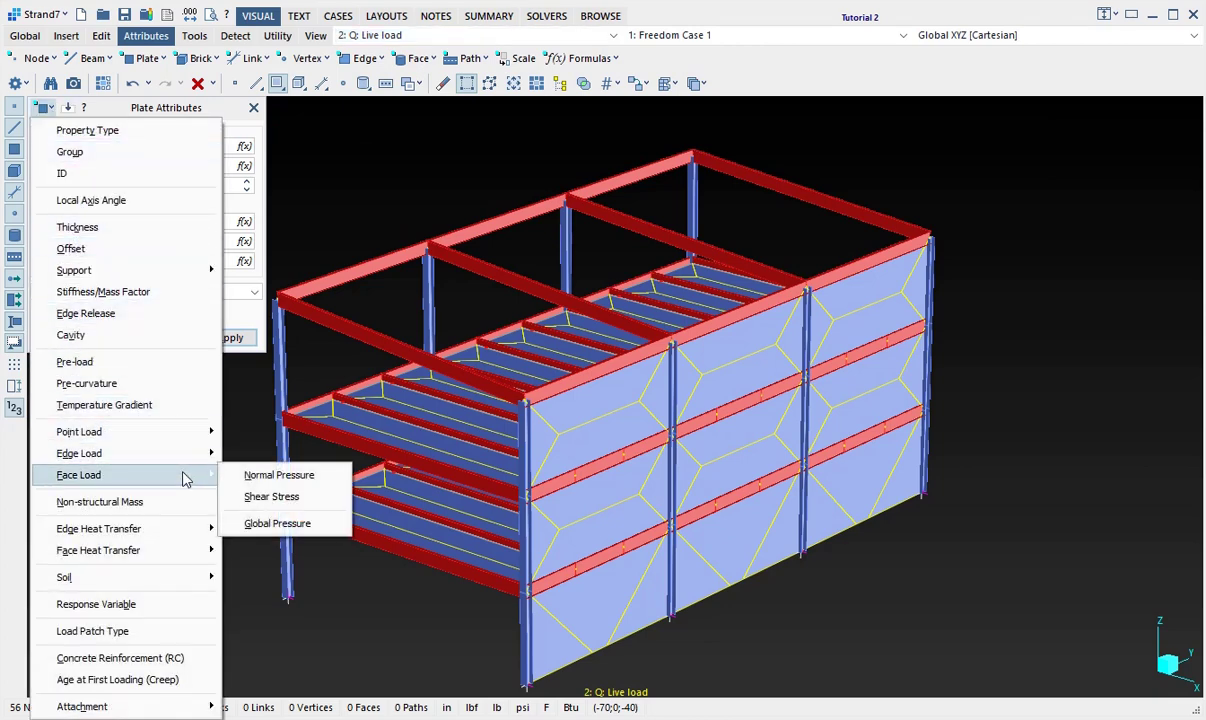
click(318, 477)
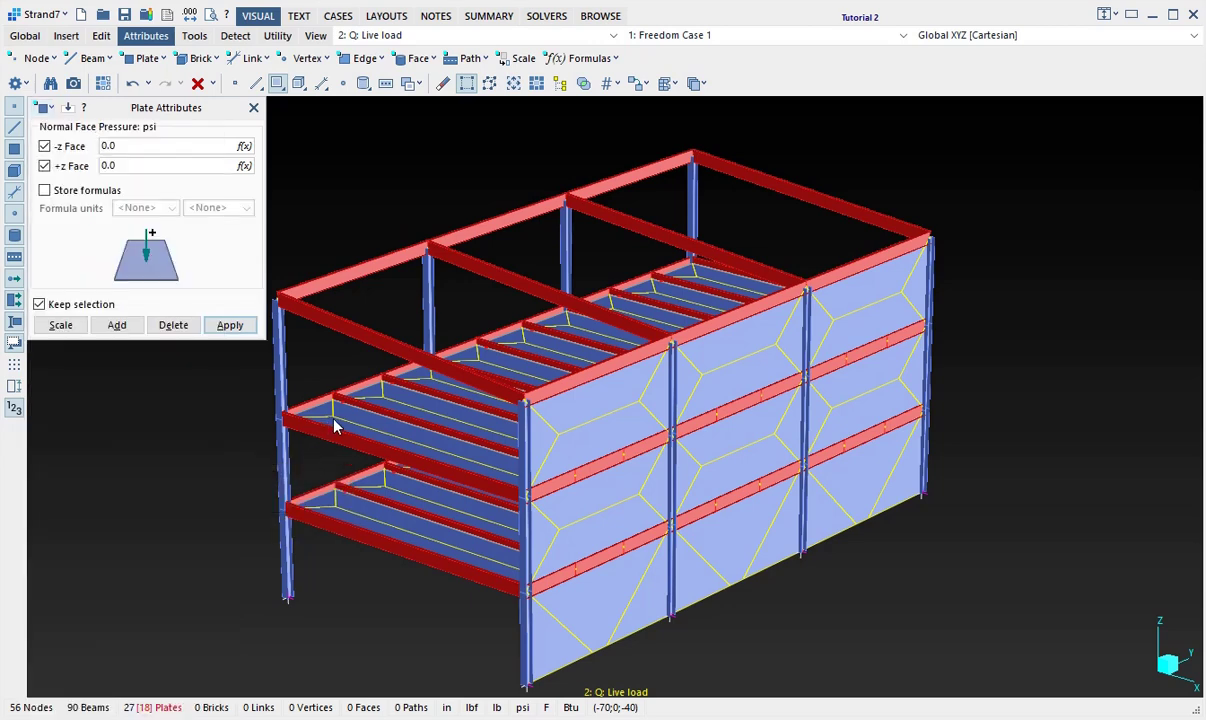
mouse_move(336, 402)
click(146, 165)
text(60/12/12)
click(47, 306)
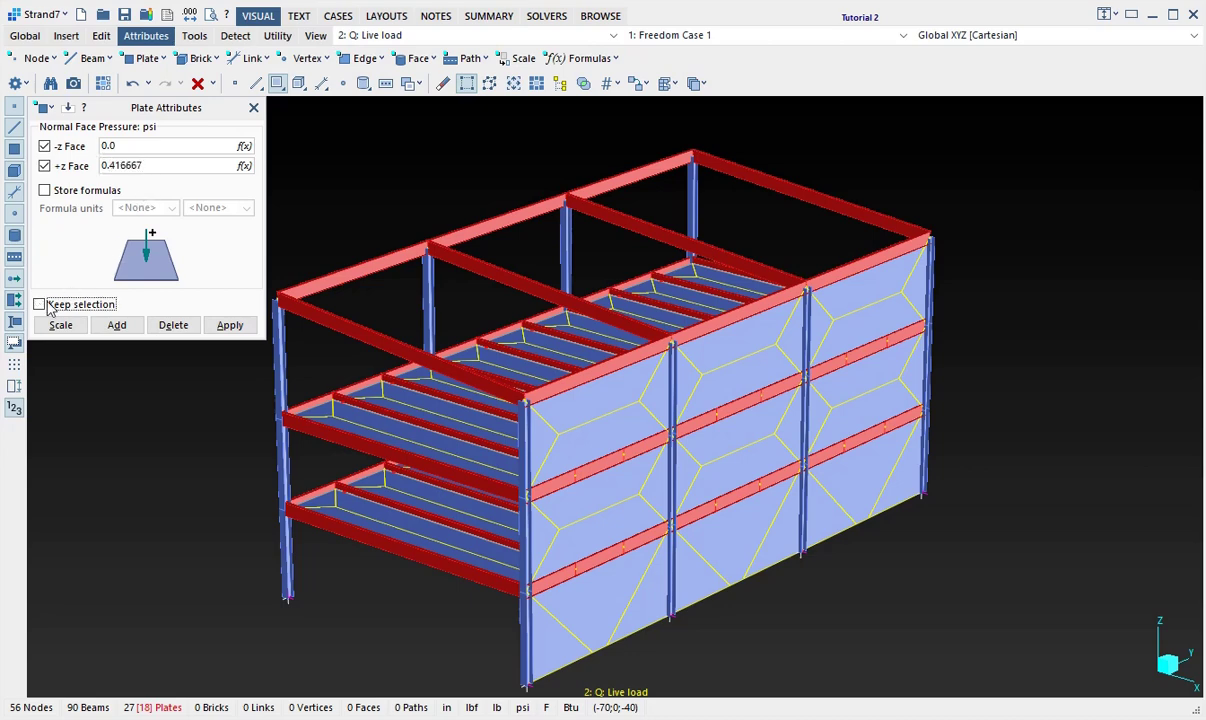
click(236, 328)
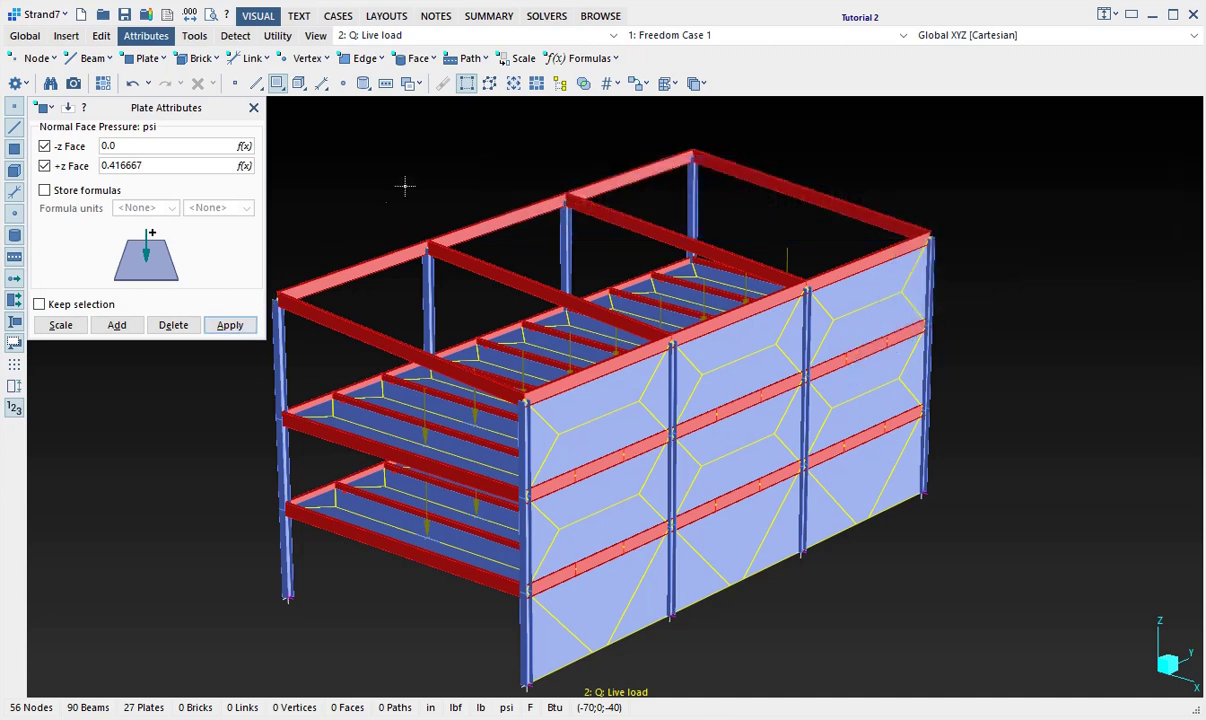
Make the wind load case current and select all nine load patches on the long side wall
click(450, 40)
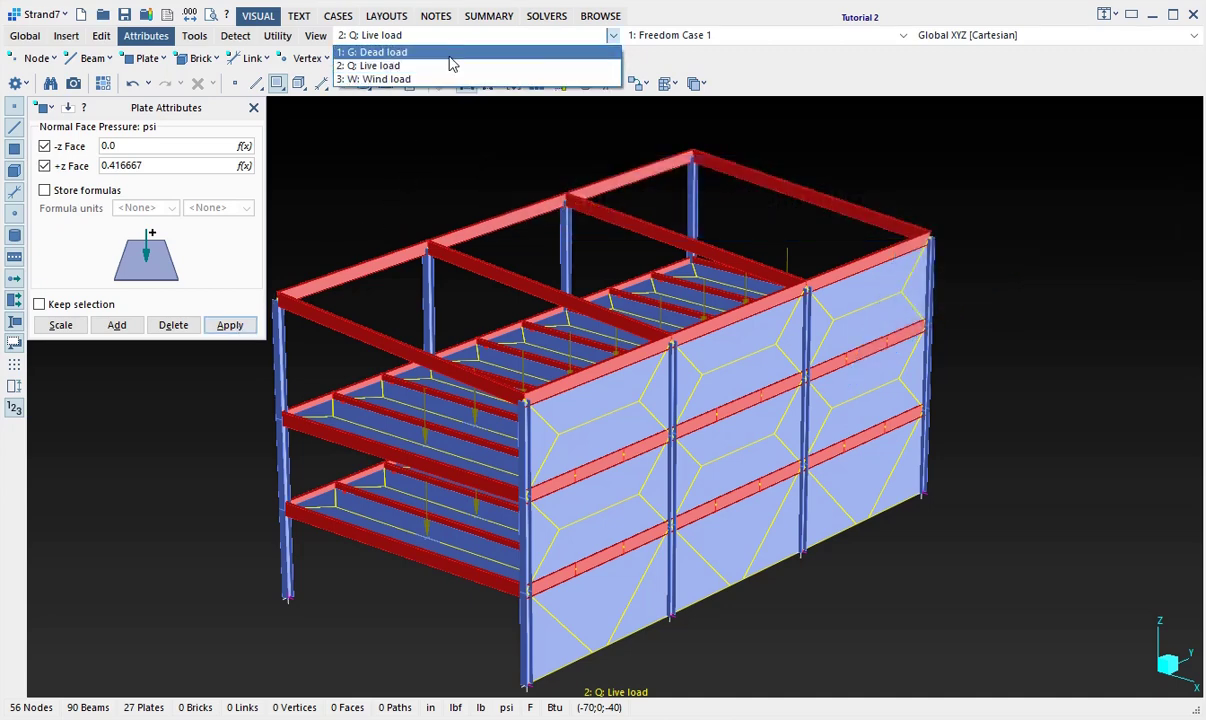
click(450, 79)
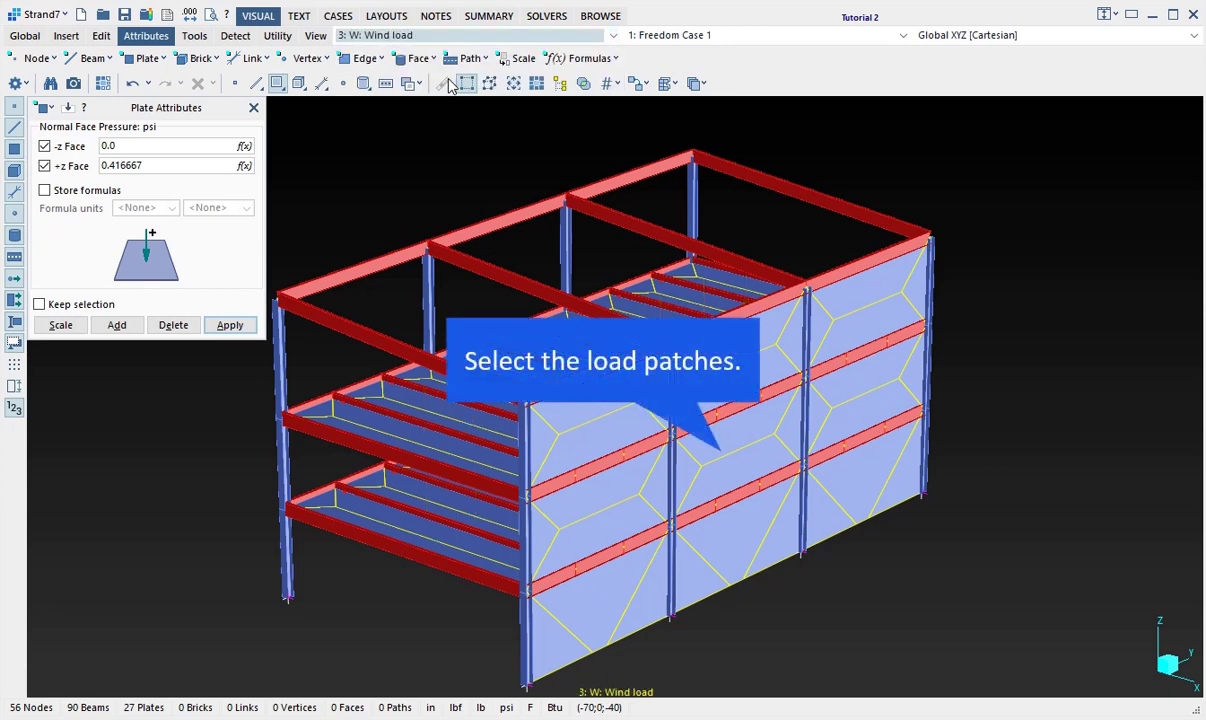
click(732, 366)
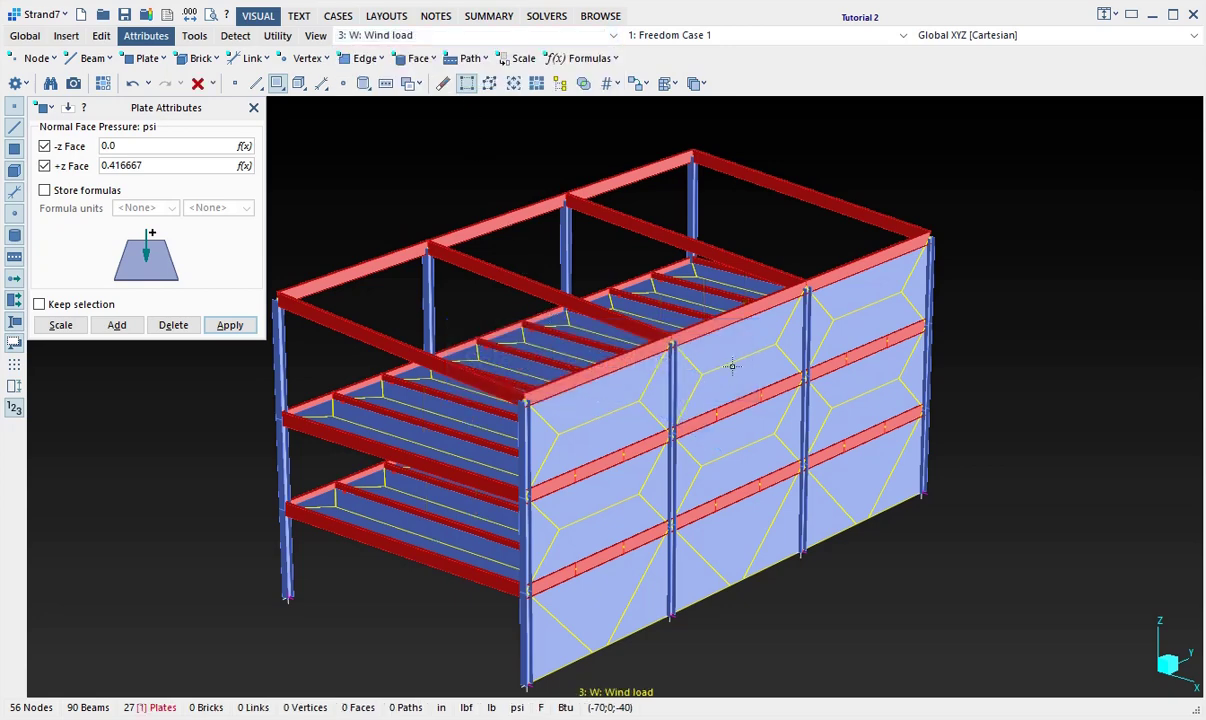
click(863, 331)
click(578, 484)
click(638, 579)
click(698, 517)
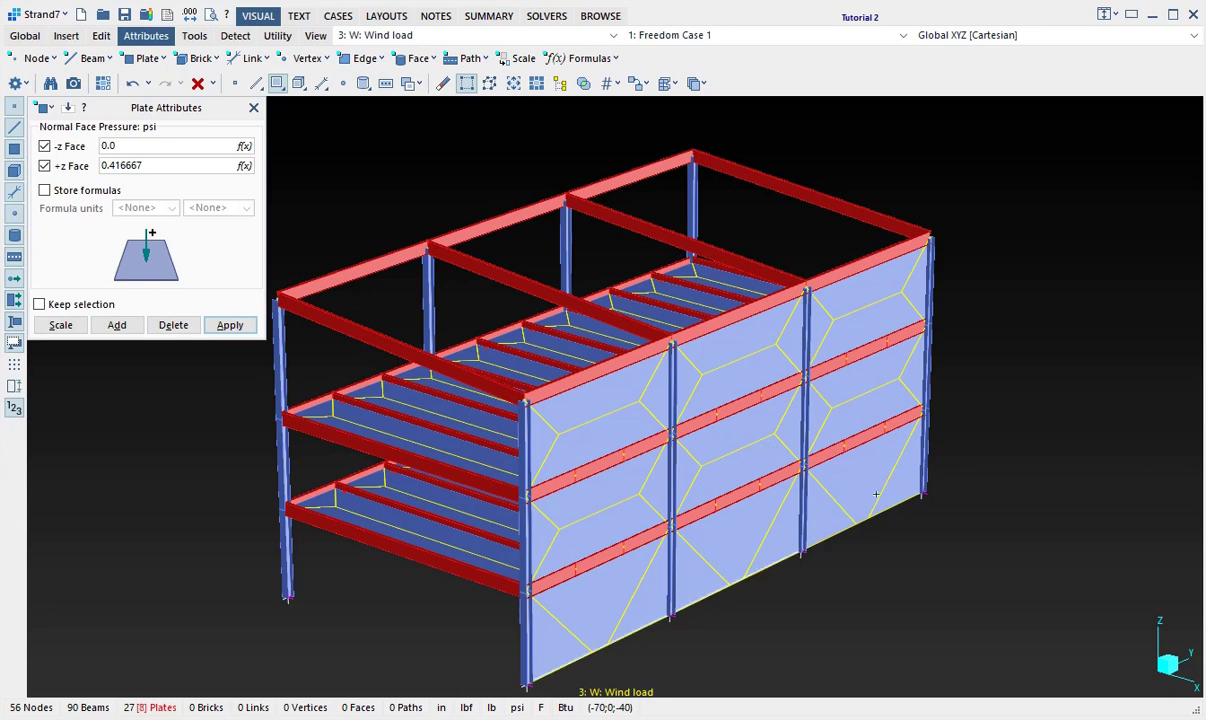
click(875, 498)
Apply a normal face pressure of 20/12/12 psi to the +z face of the selected wall patches and close the plate attributes
click(157, 166)
text(60/12/12)
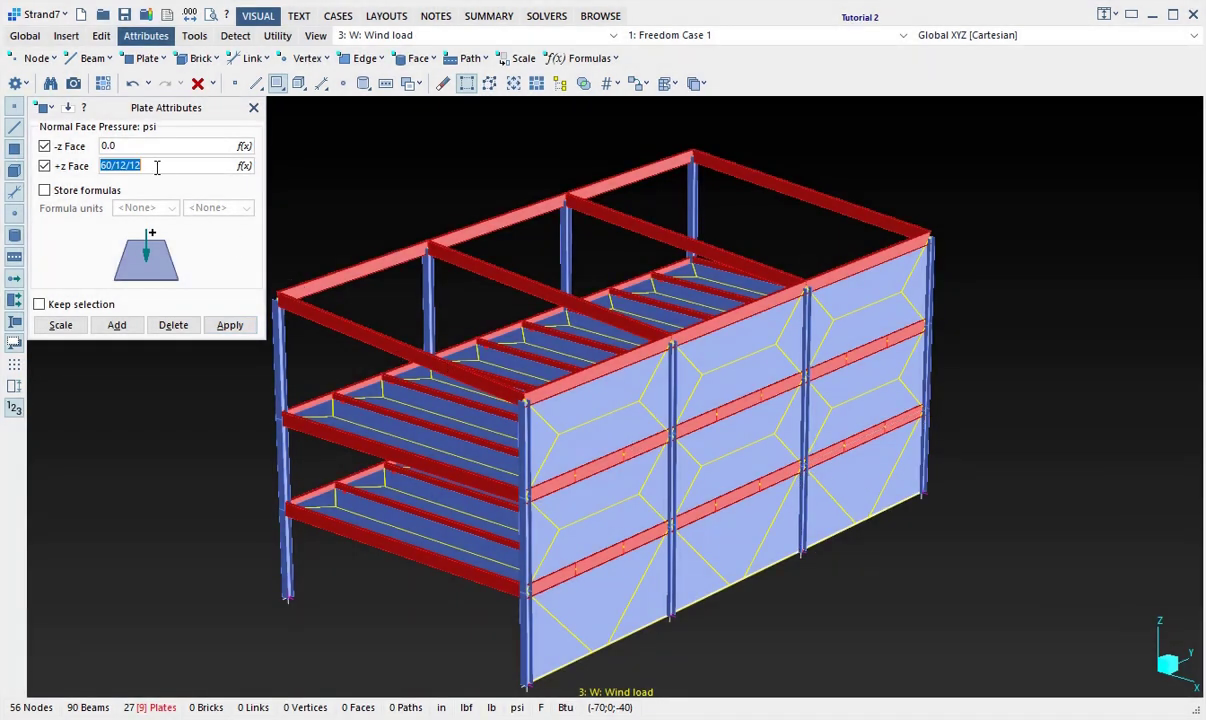
text(20)
click(244, 328)
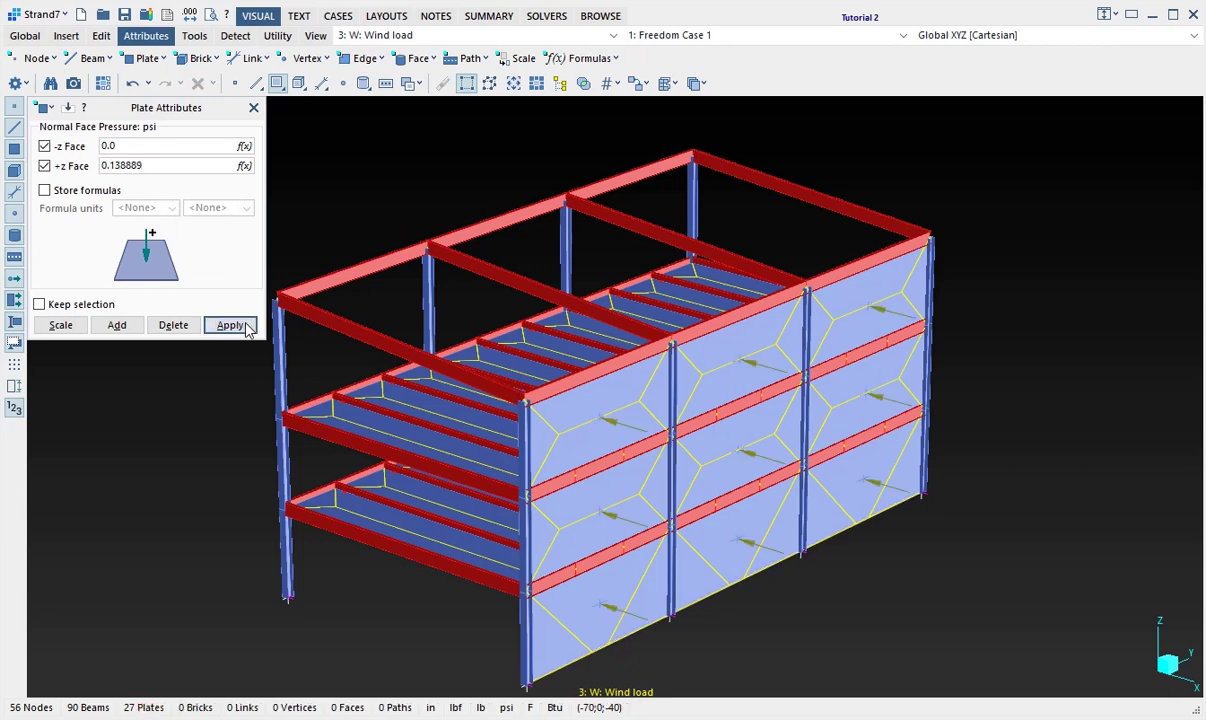
click(253, 108)
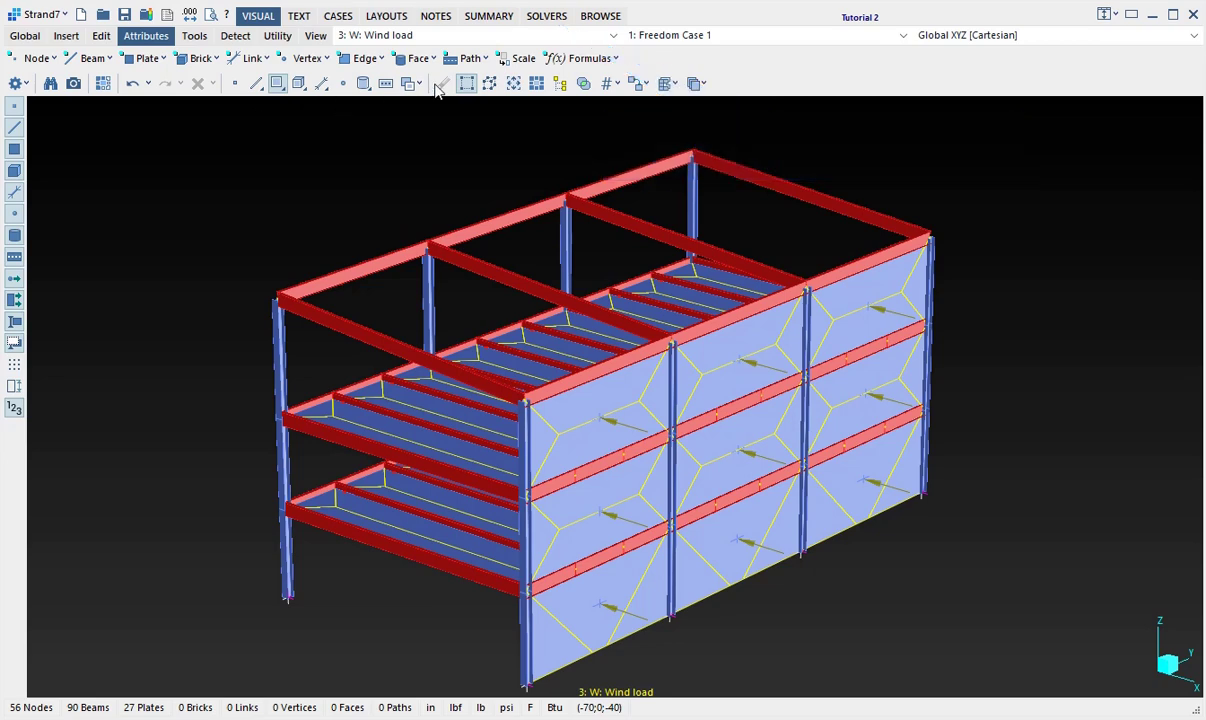
Run the Linear Static solver with all groups active and close the solver log
click(545, 16)
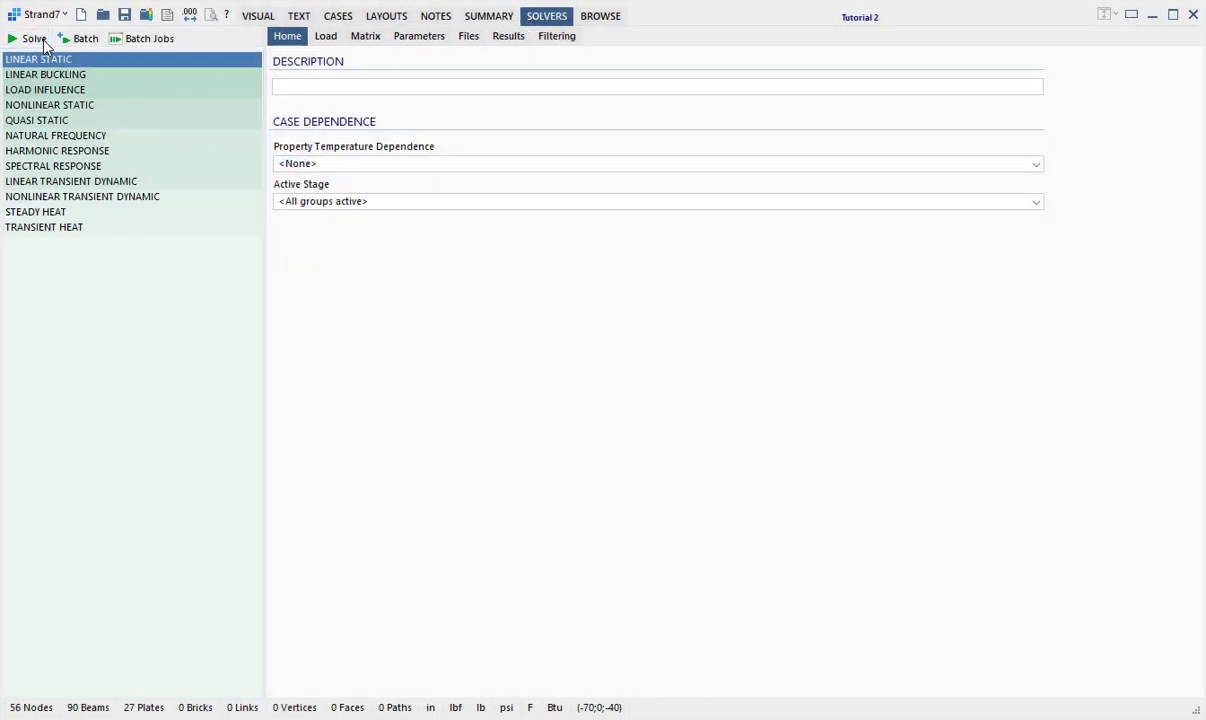
click(43, 41)
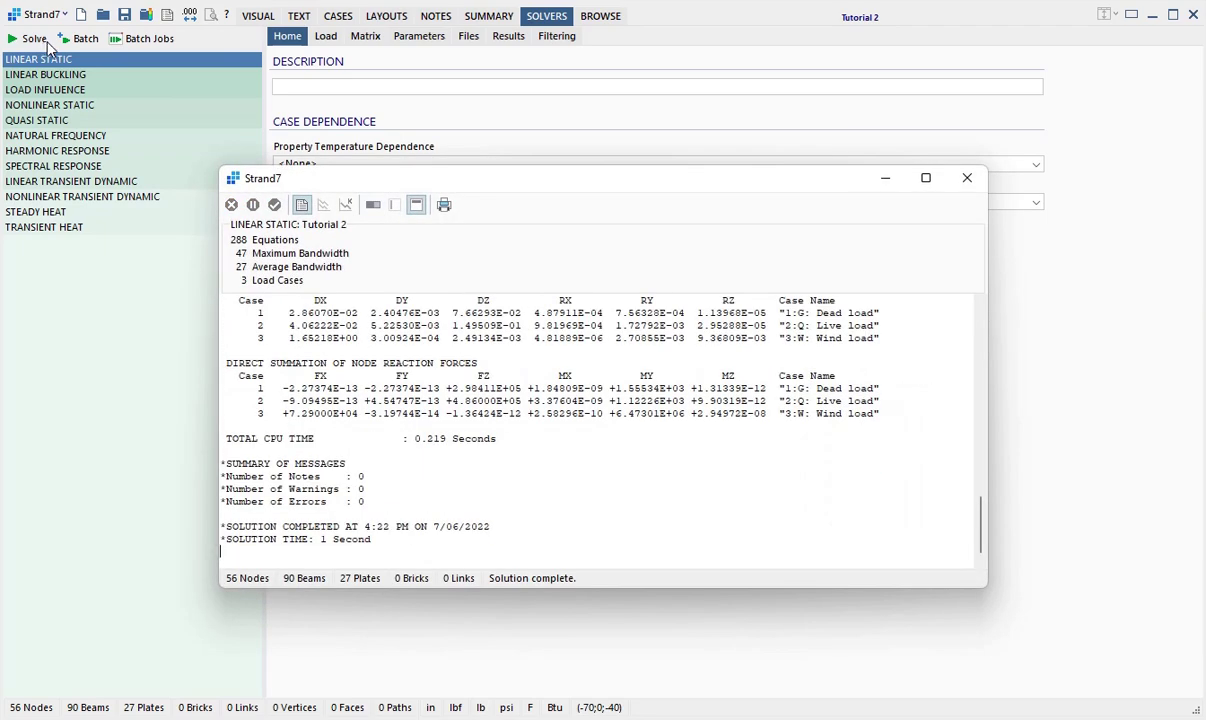
click(965, 179)
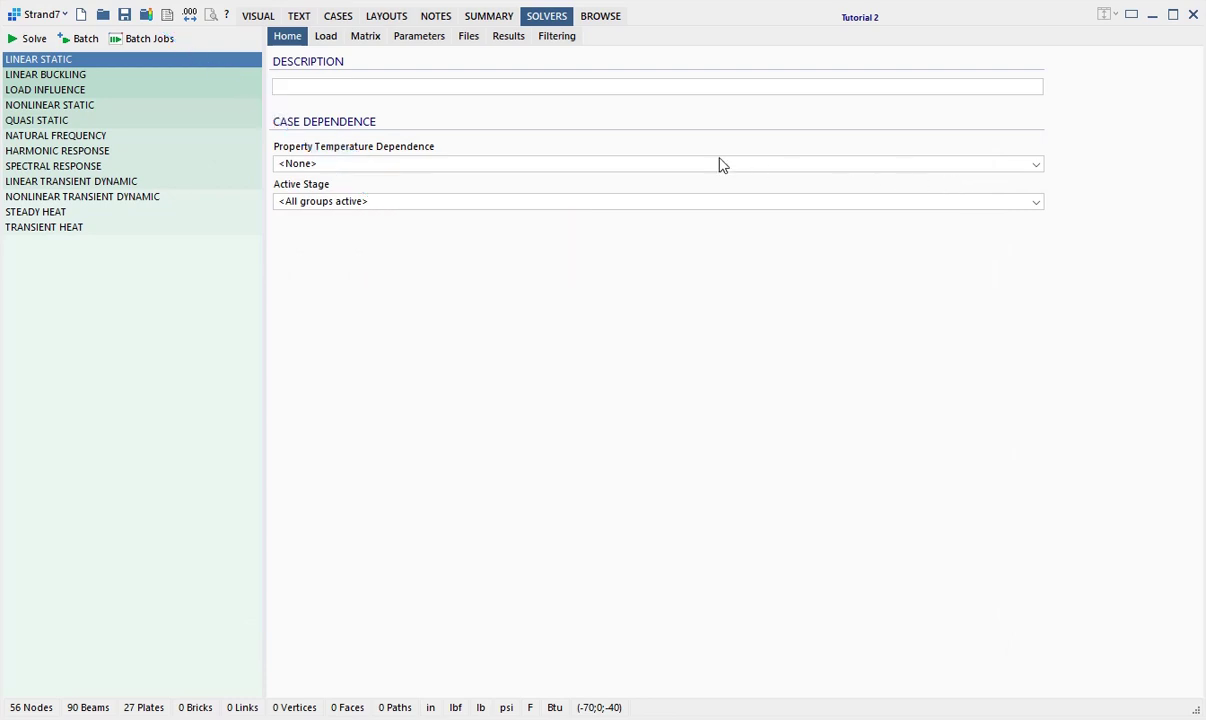
Open the linear static result file Tutorial 2.LSA and show the deformed frame at a 10% displacement scale
click(146, 15)
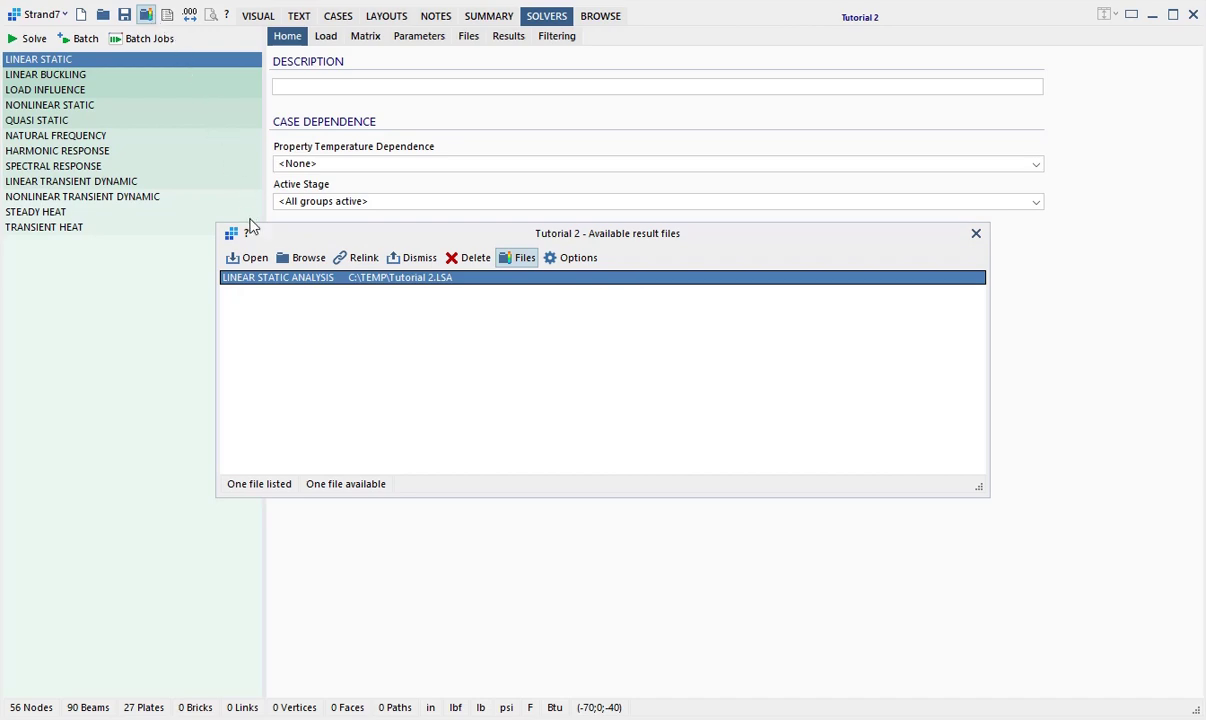
click(261, 265)
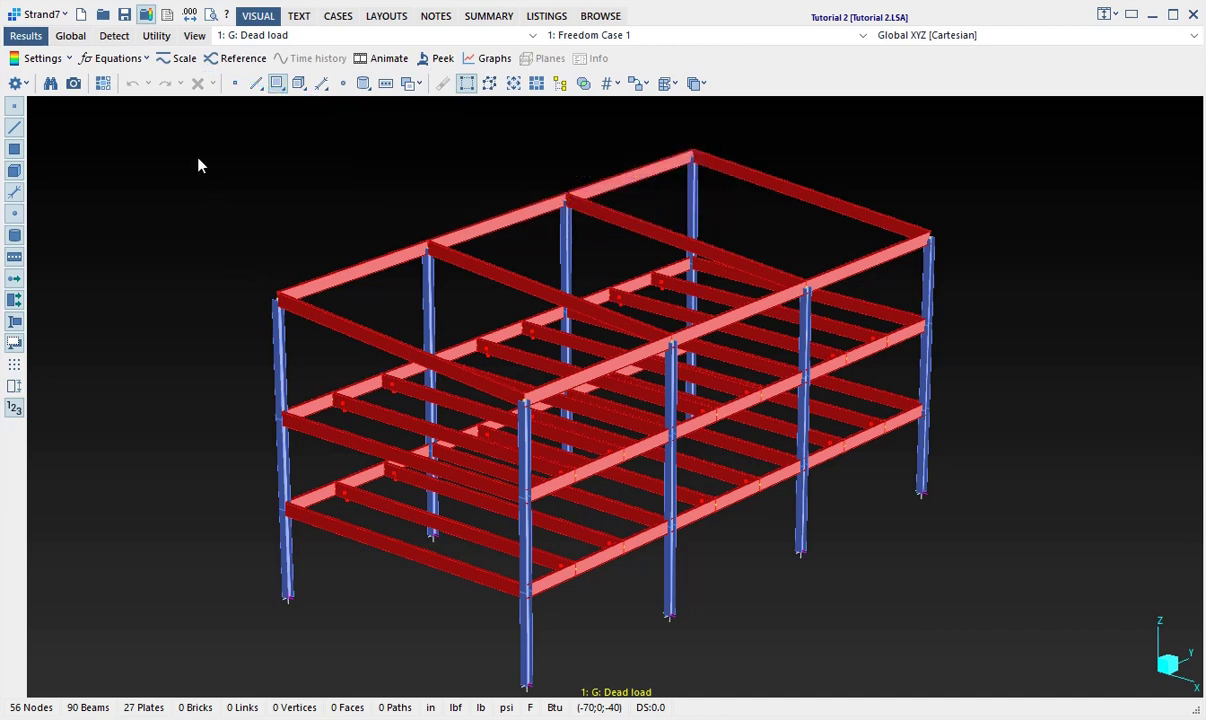
click(176, 66)
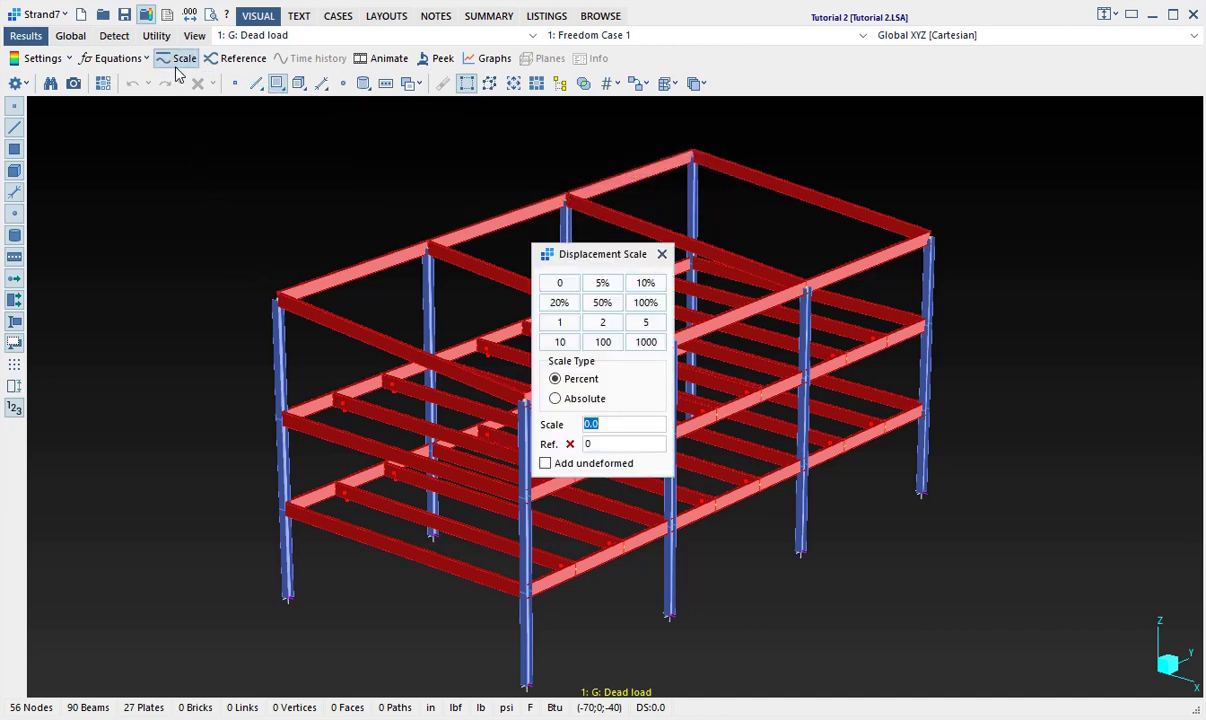
click(645, 284)
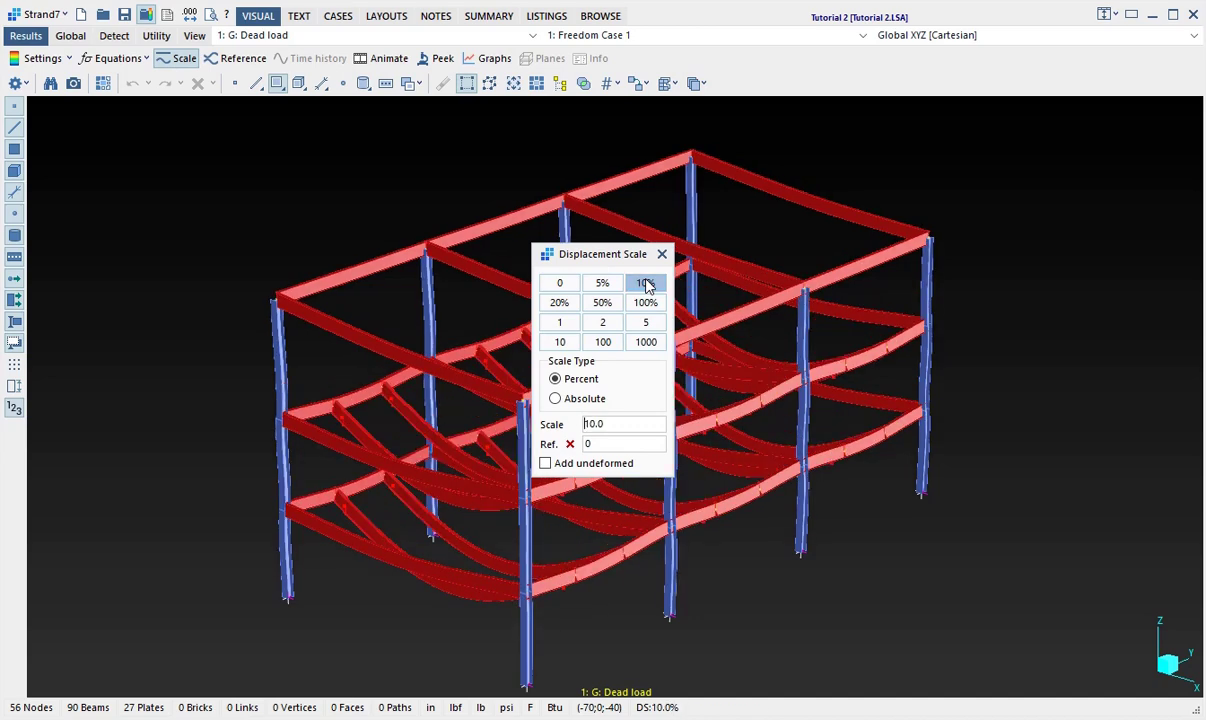
click(661, 254)
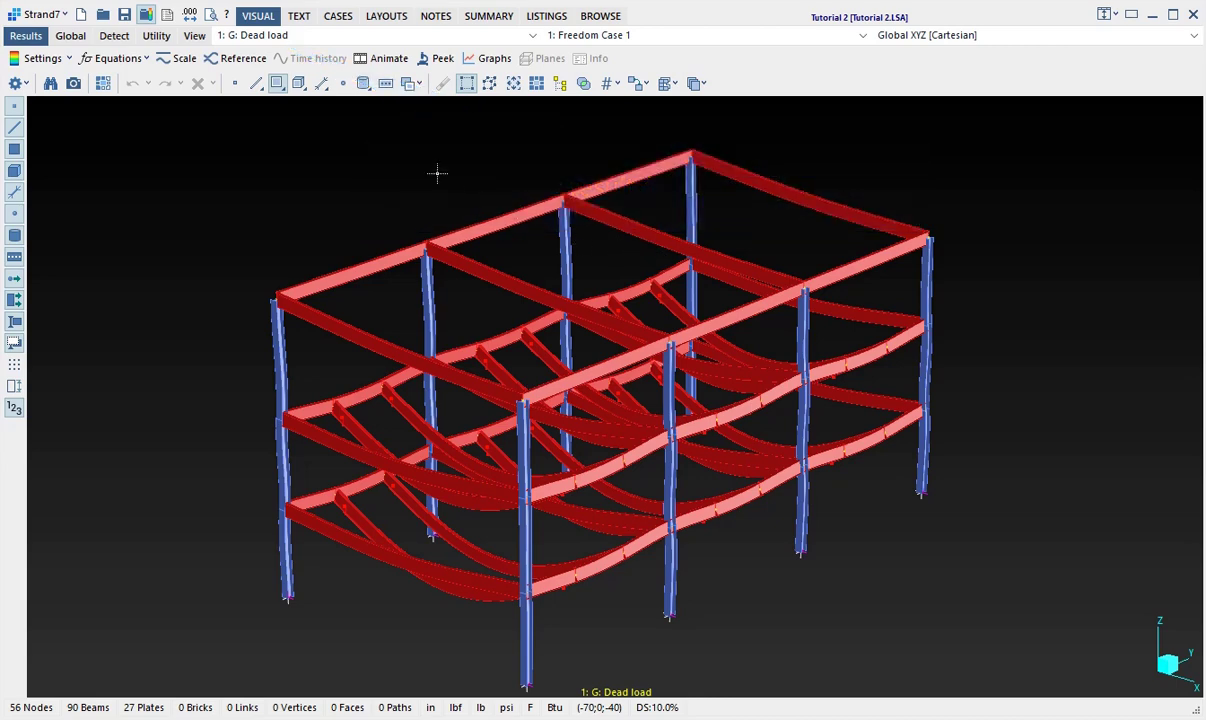
View the deformed shape for the live load result case, followed by the wind load result case
click(306, 36)
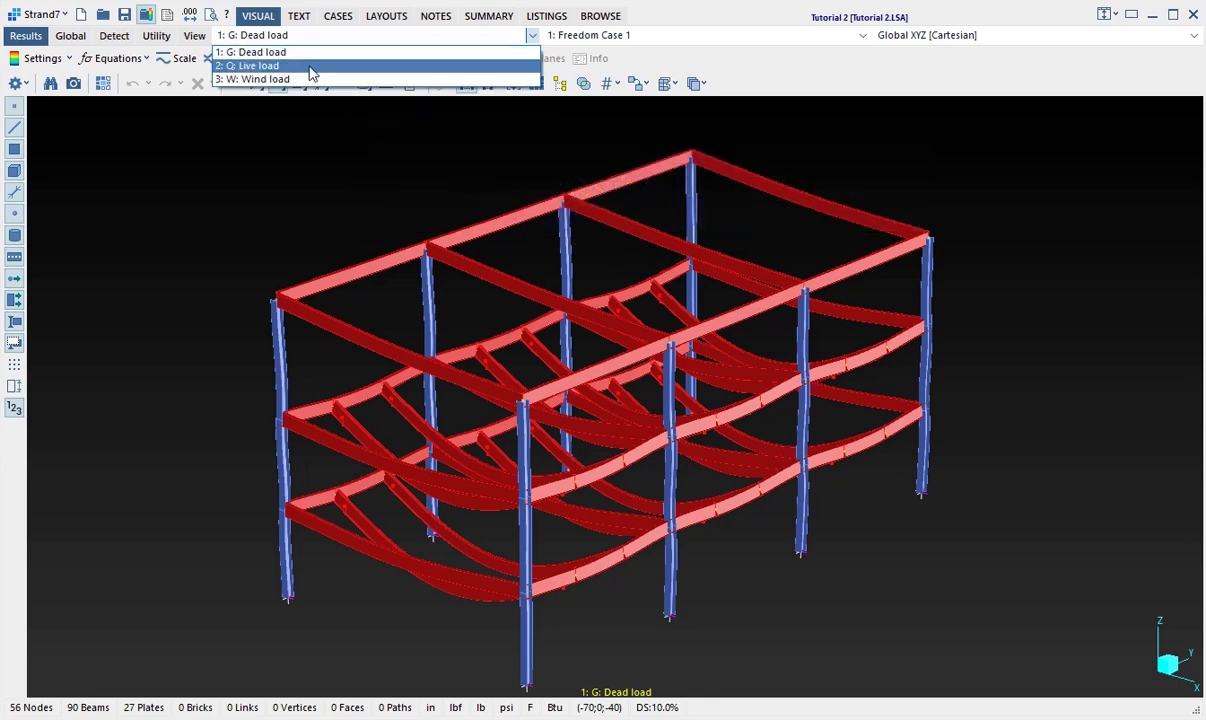
click(305, 66)
click(283, 37)
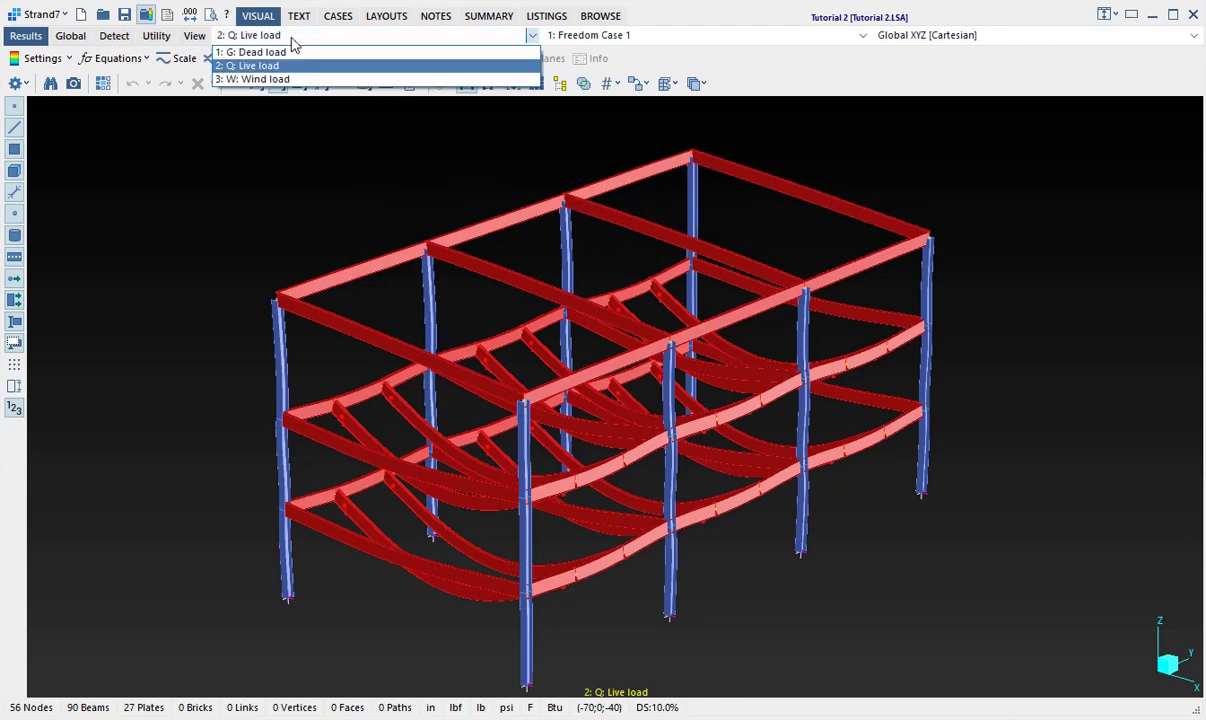
click(309, 80)
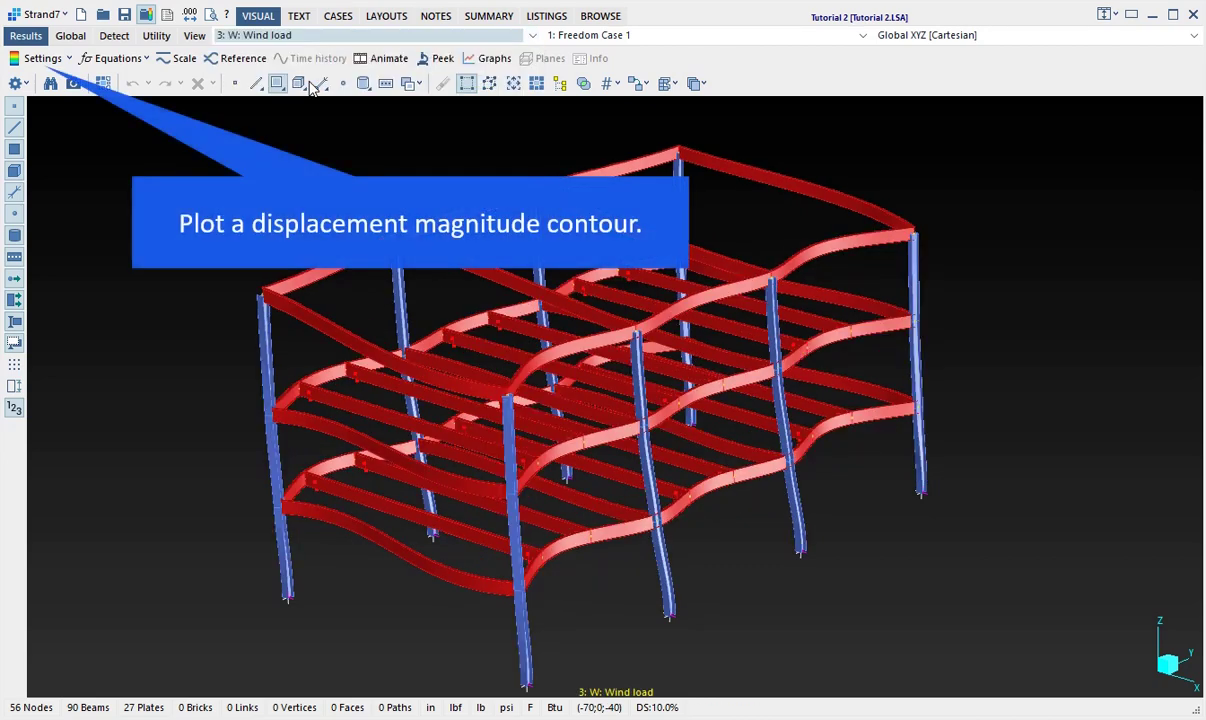
Plot a beam contour of the global displacement magnitude D(XYZ) for the wind load case
click(41, 60)
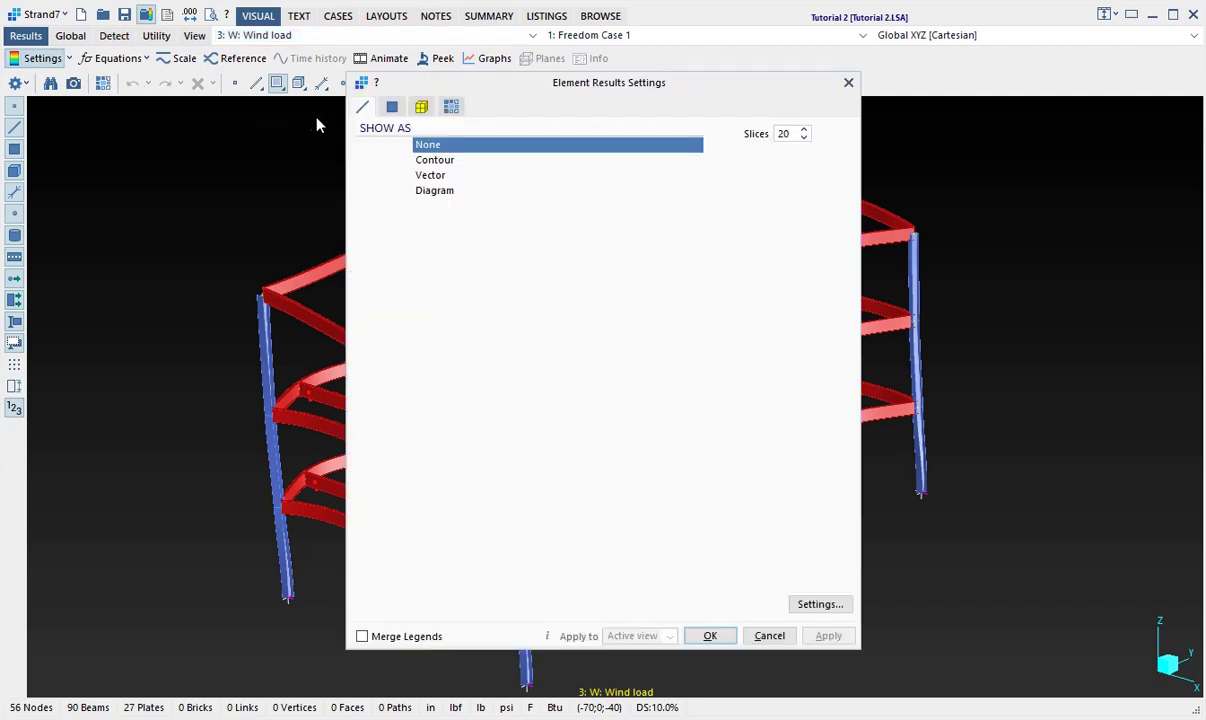
click(486, 165)
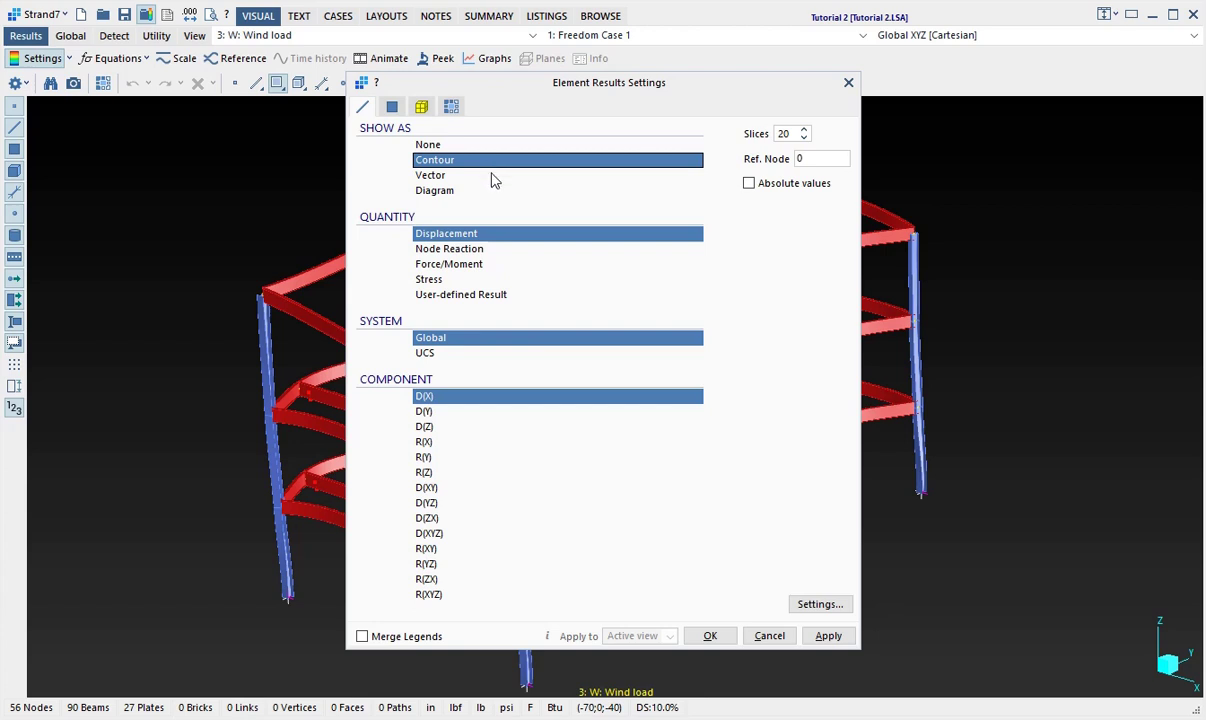
click(462, 535)
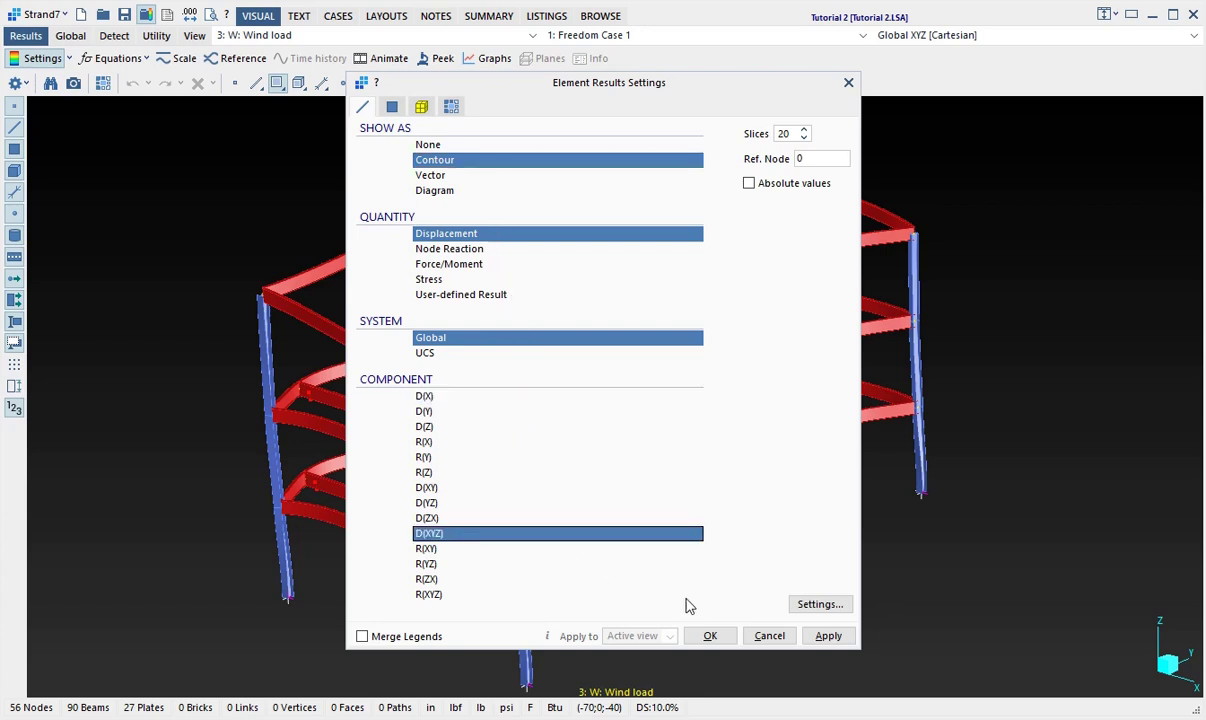
click(709, 636)
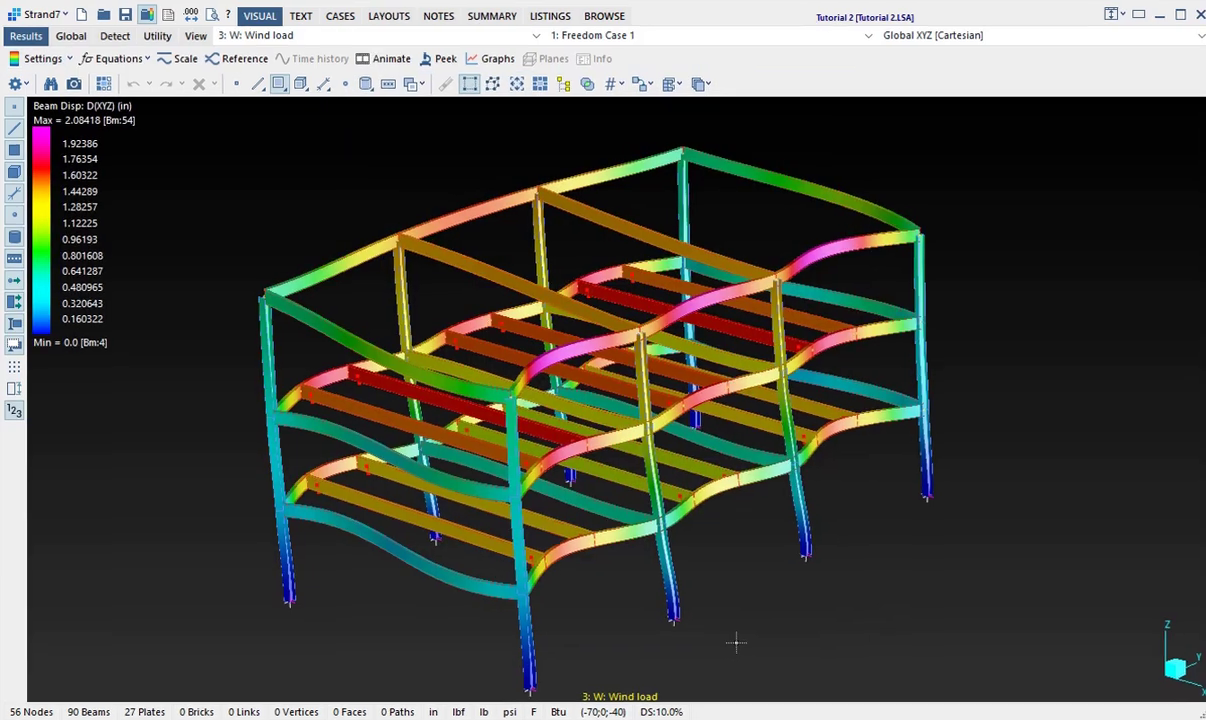
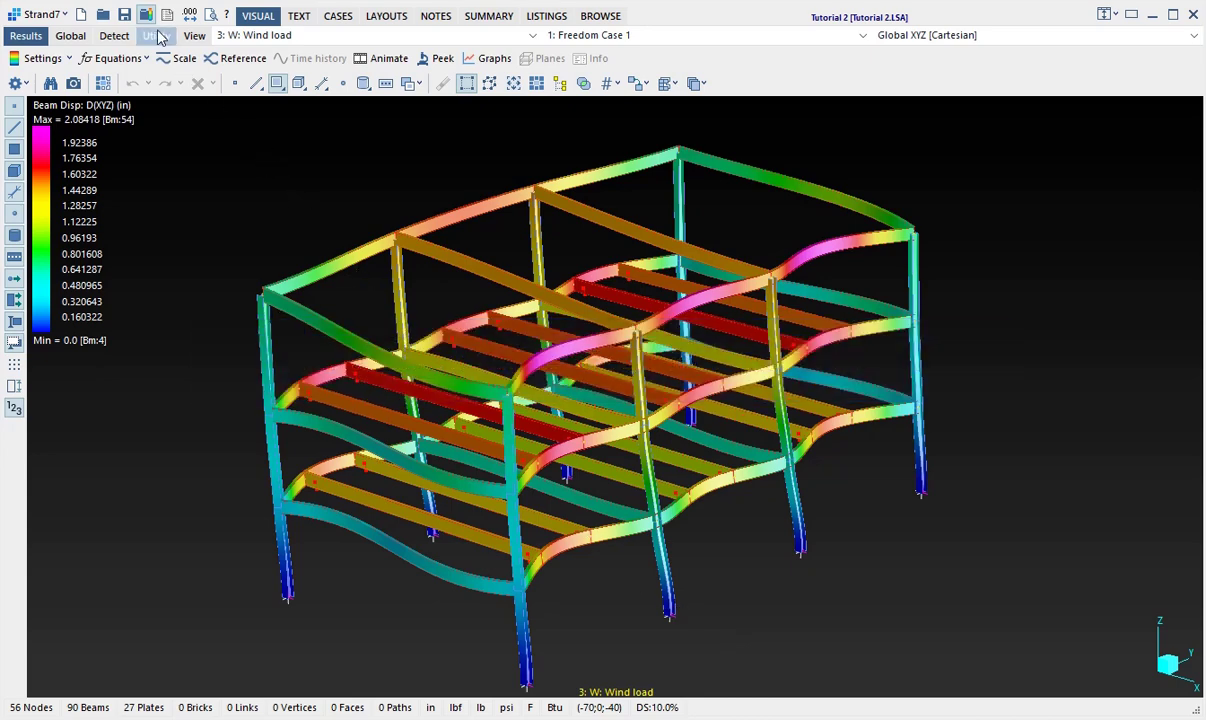
Close the result file and add a third beam property to the model
click(146, 16)
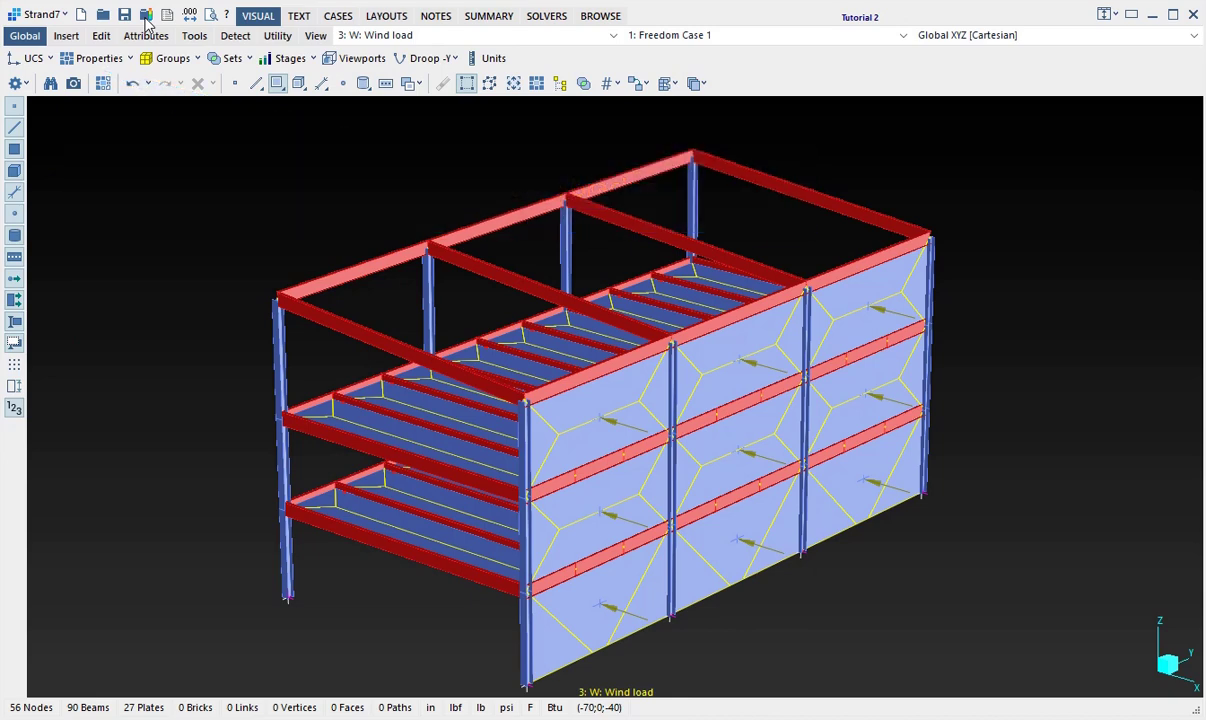
click(92, 60)
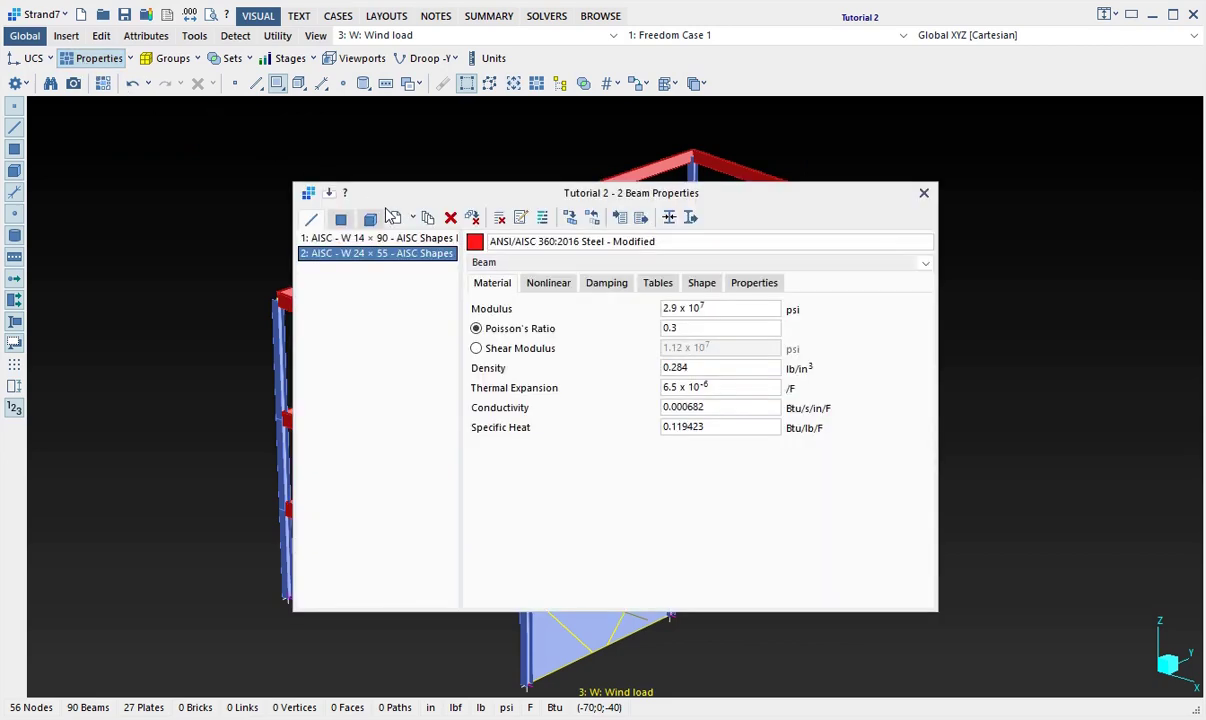
click(396, 219)
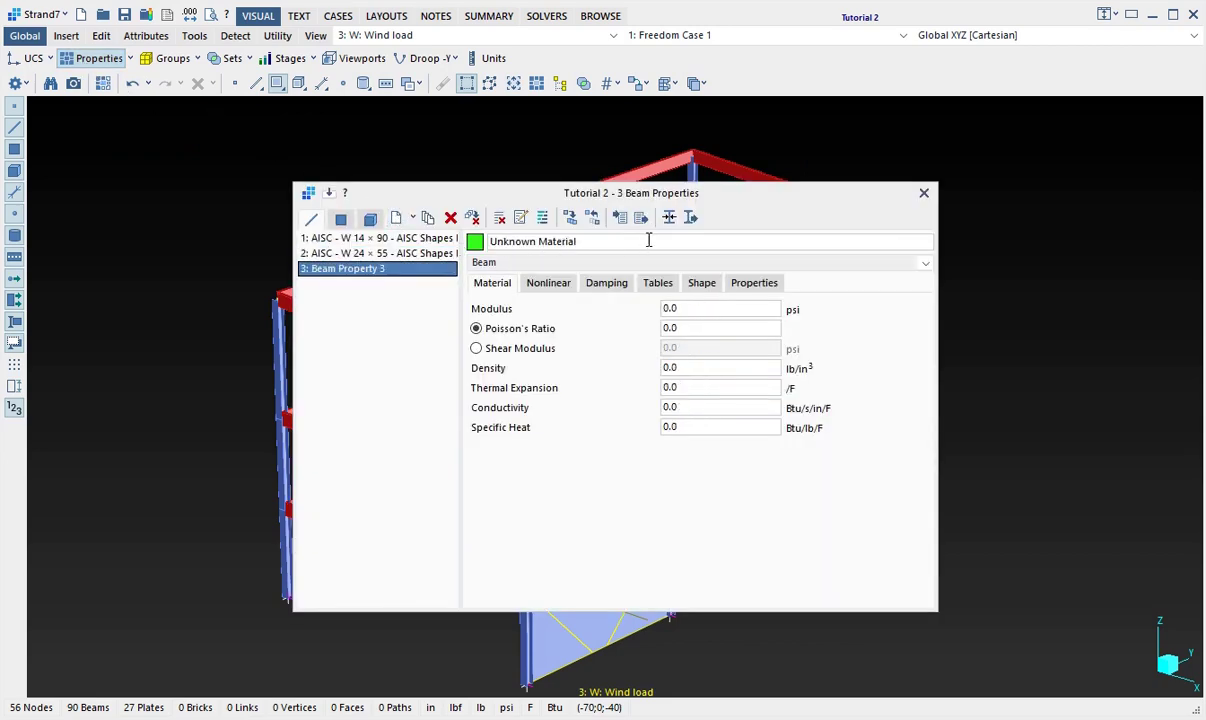
Assign the AISC HSS 6 × 6 × .250 section with its material data to the new beam property and close the properties
click(669, 218)
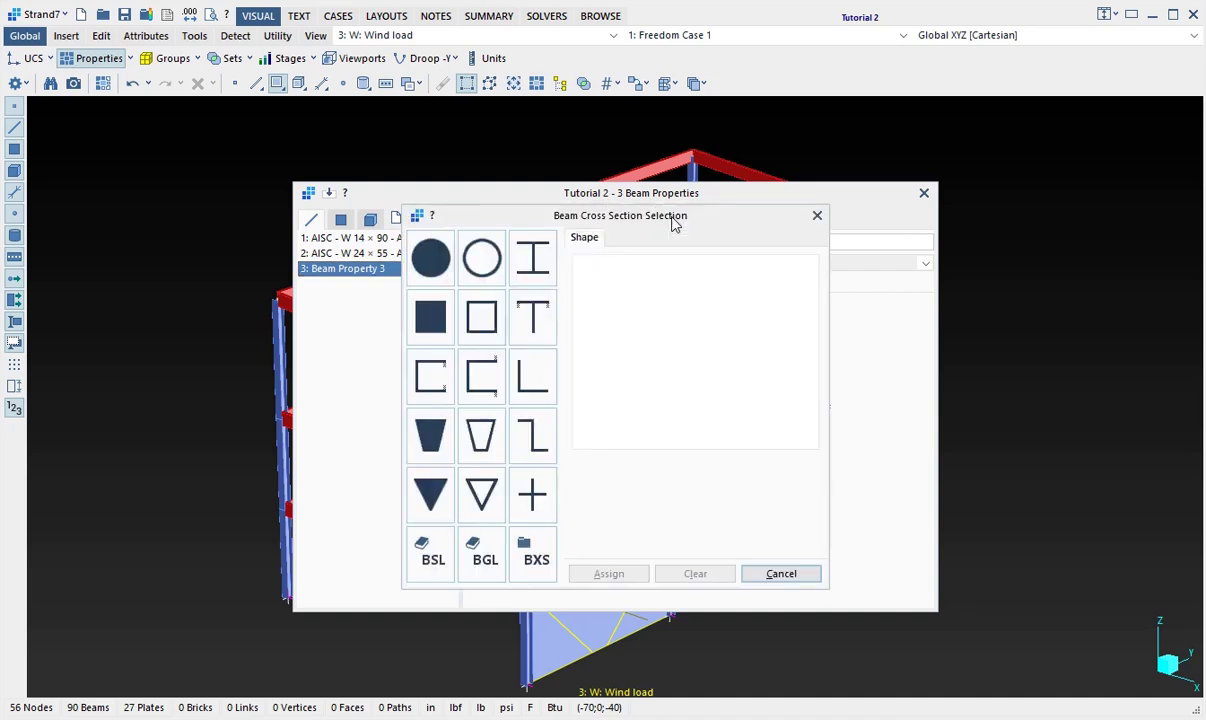
click(488, 552)
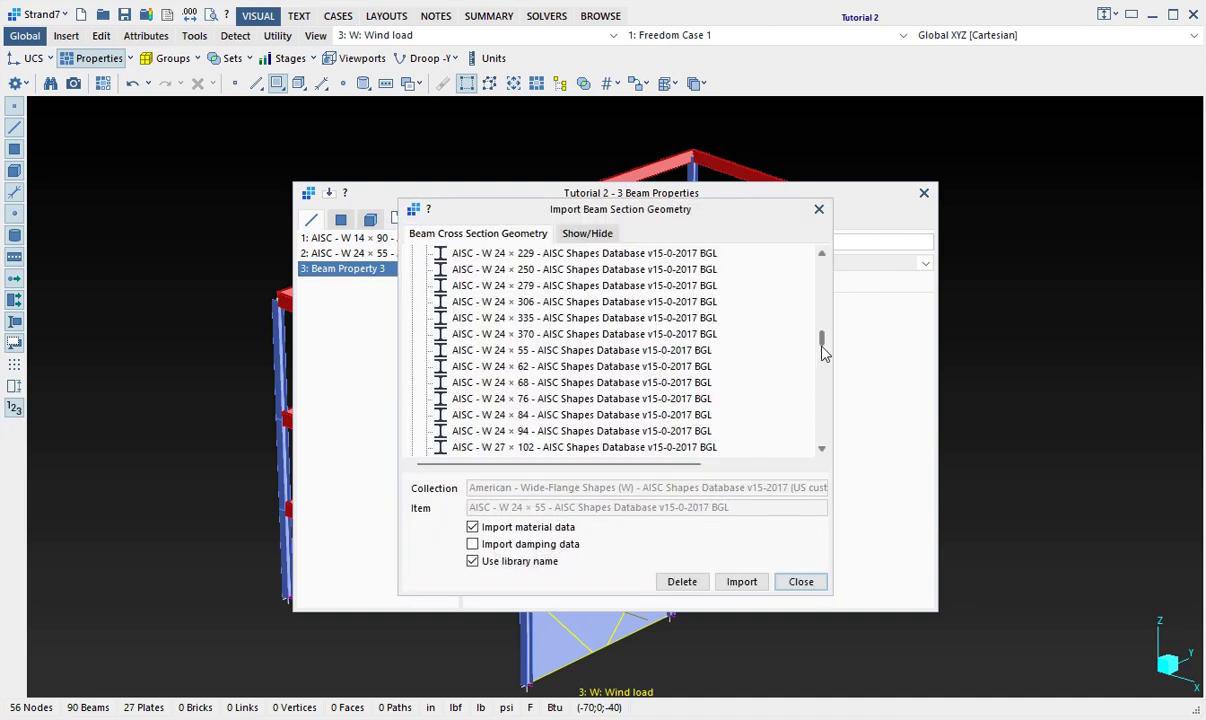
drag(823, 343, 821, 262)
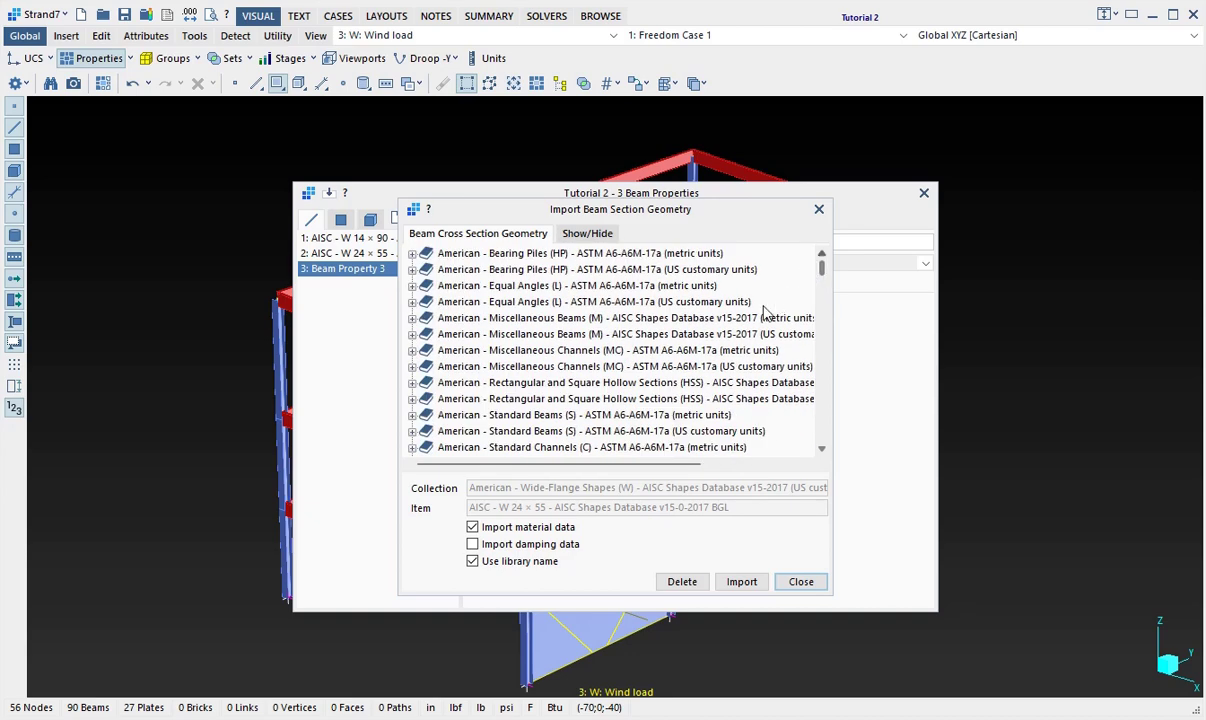
click(413, 400)
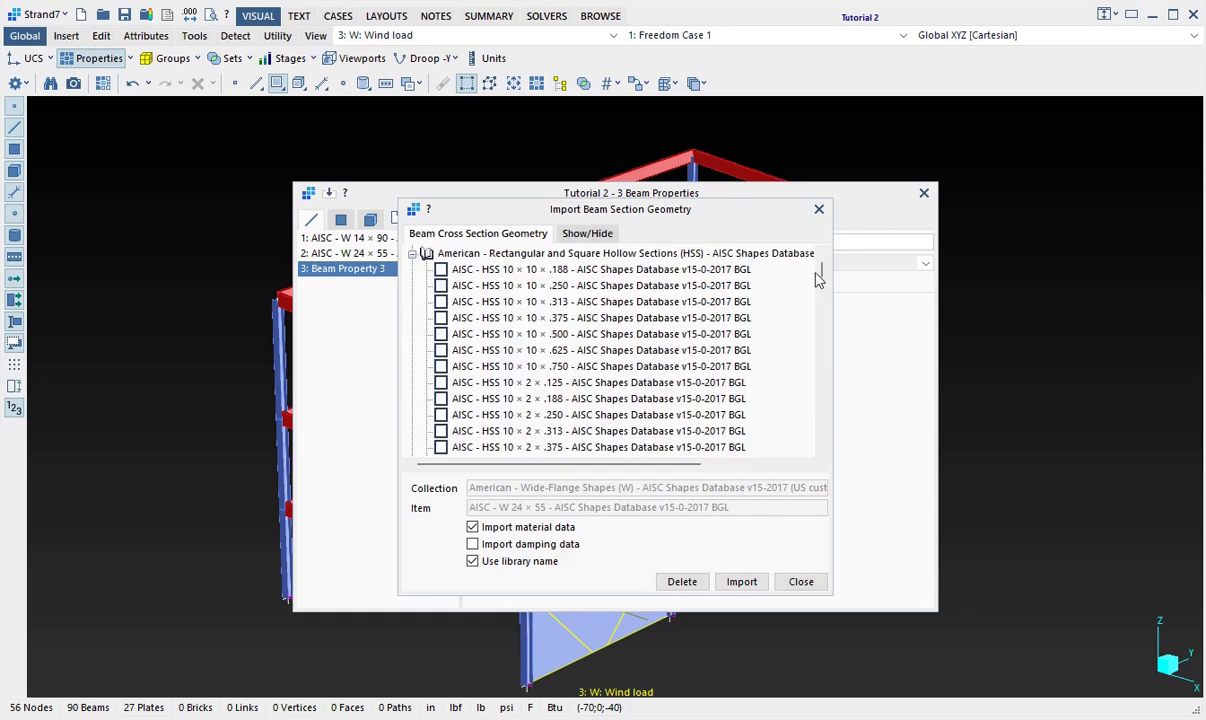
drag(825, 278, 843, 339)
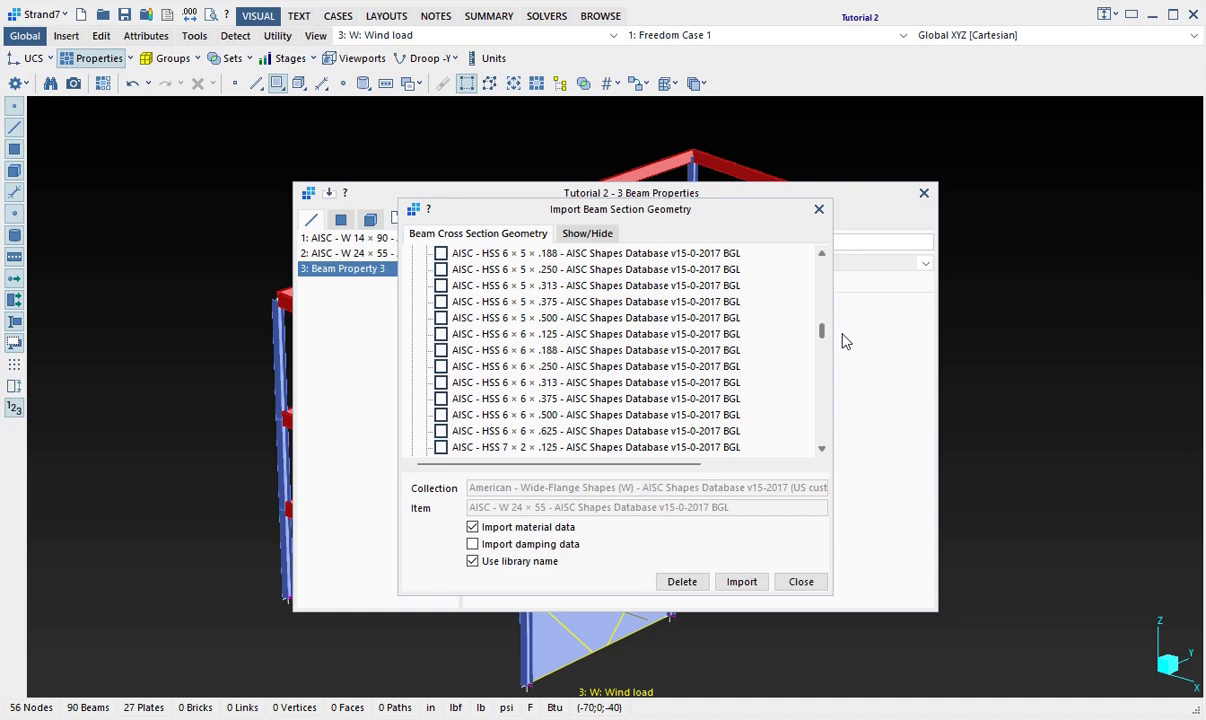
click(568, 367)
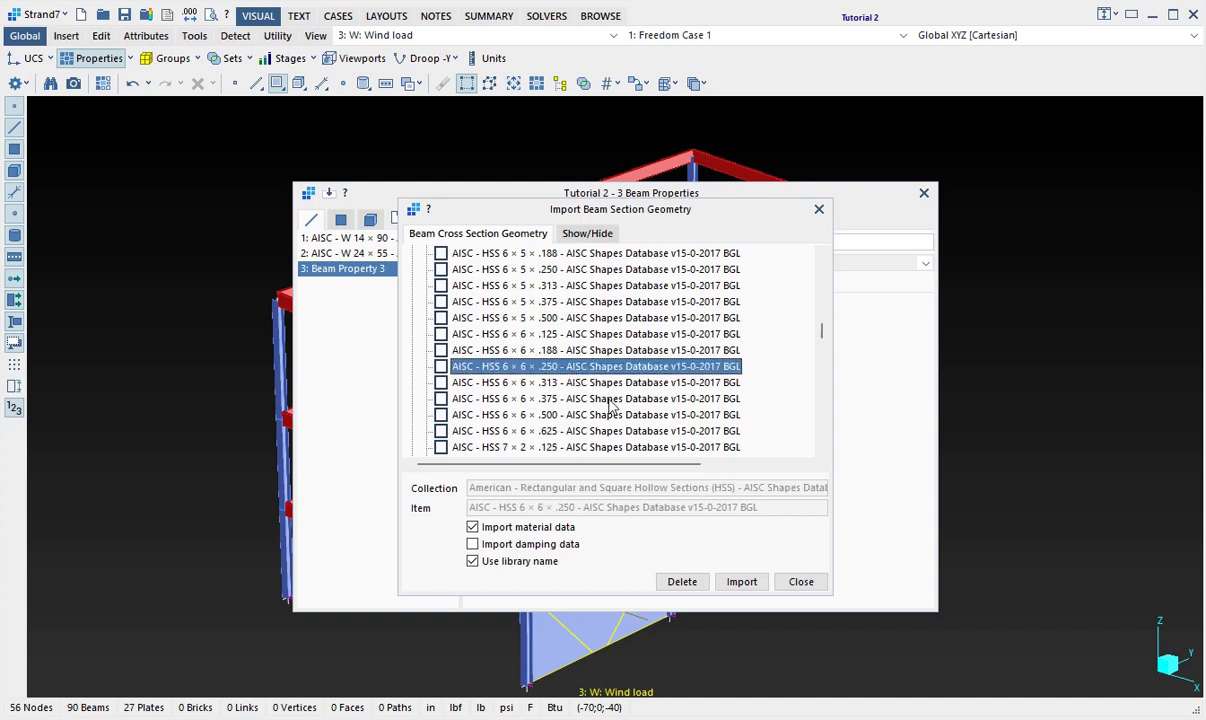
click(743, 581)
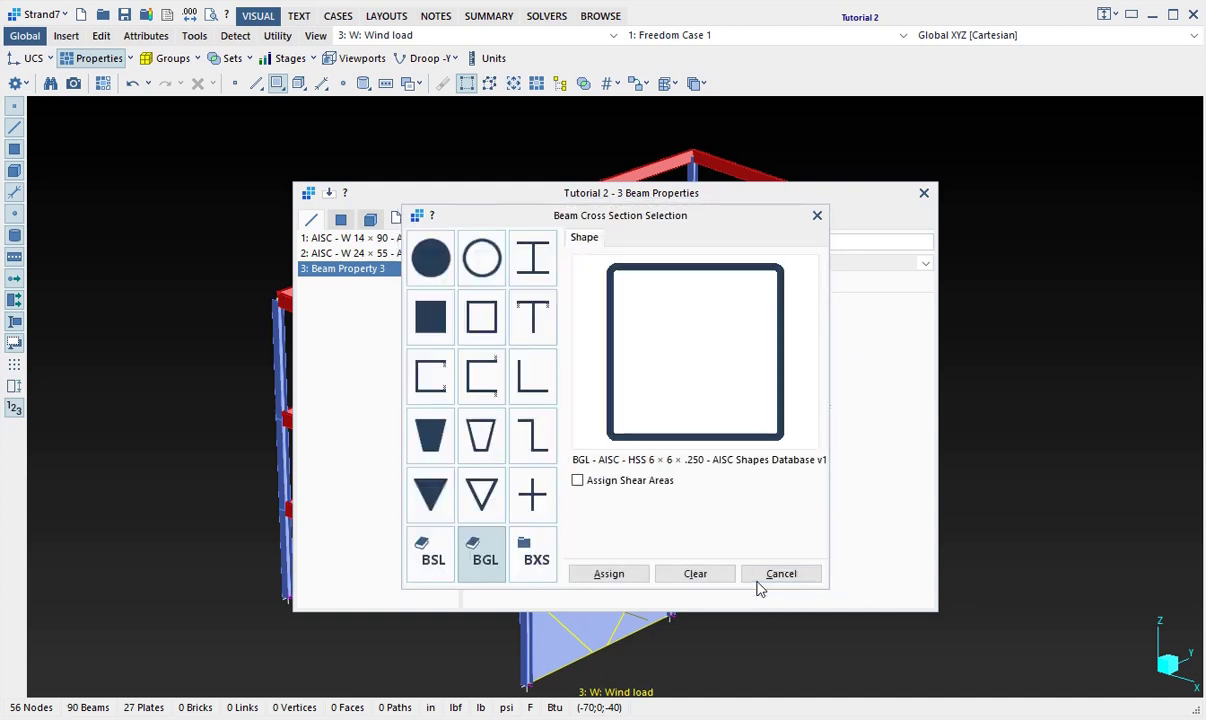
click(625, 577)
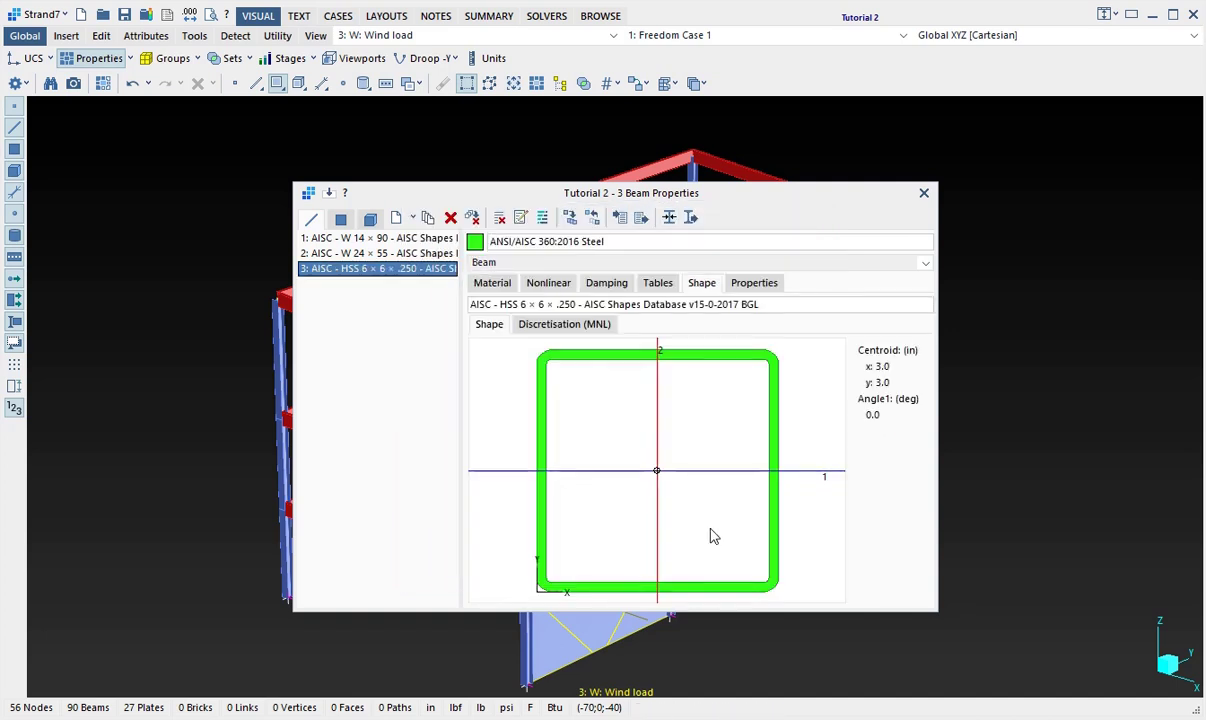
click(922, 194)
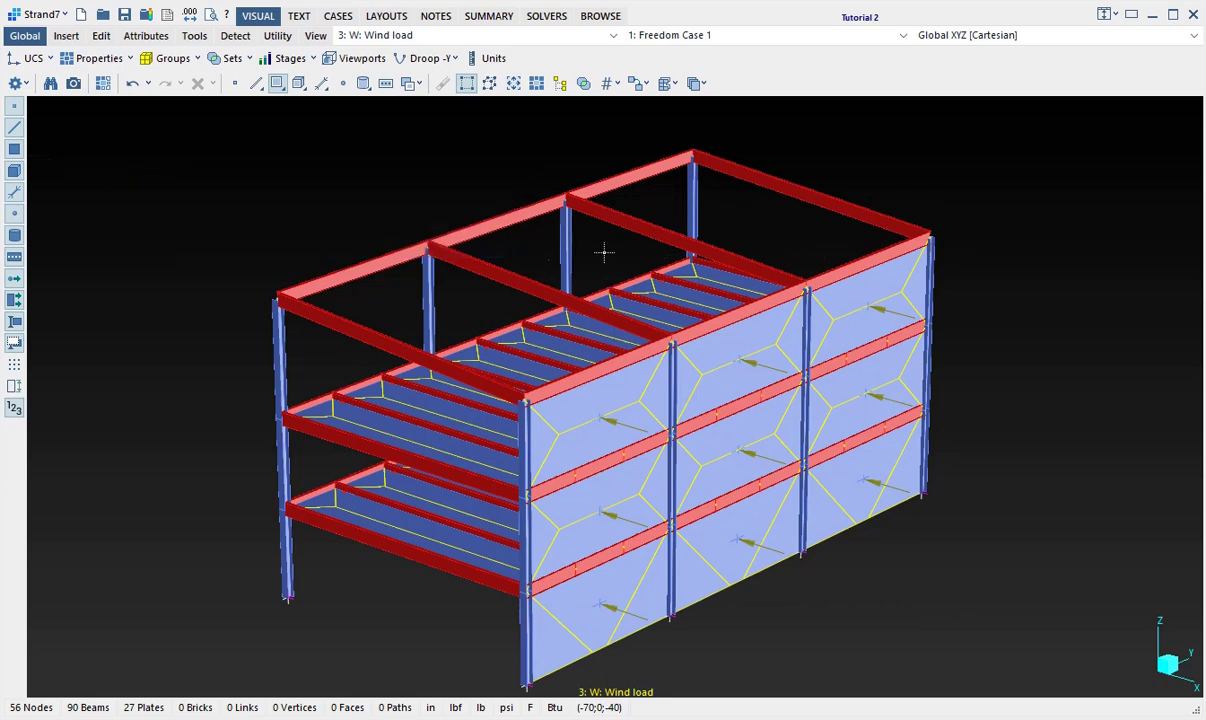
Hide the plates and subdivide the six transverse beams at the building's two end frames into 2 divisions
click(14, 149)
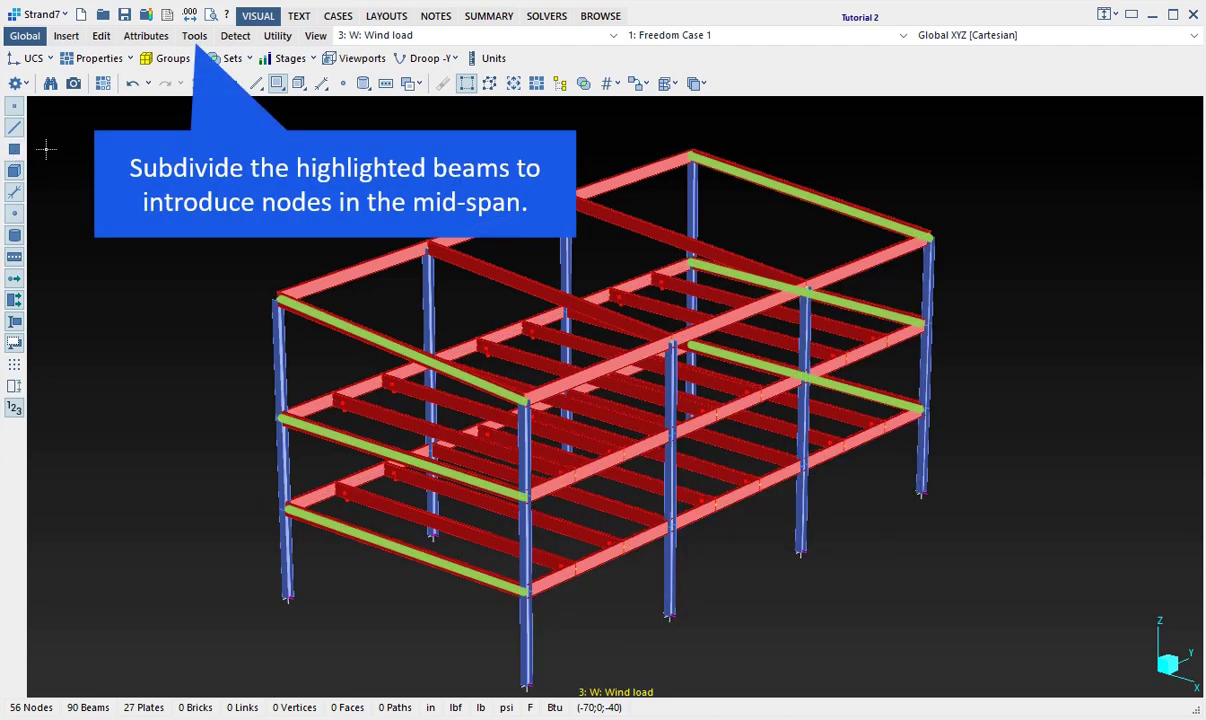
click(195, 36)
click(112, 58)
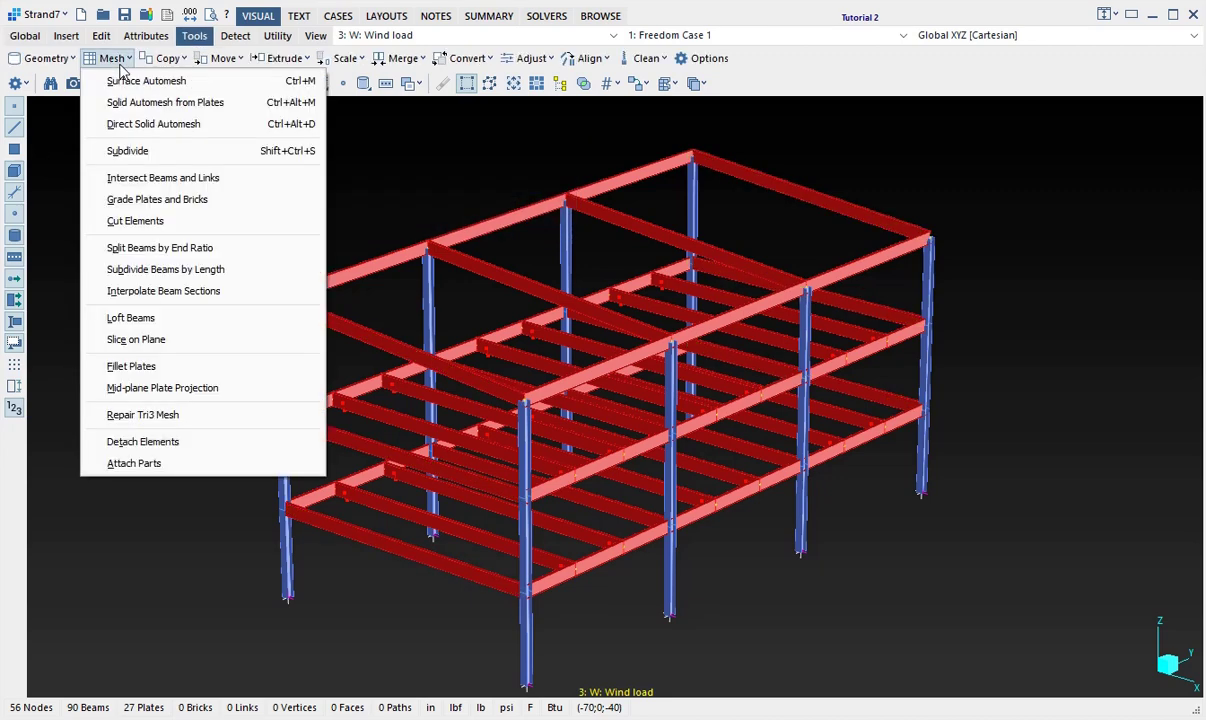
click(183, 151)
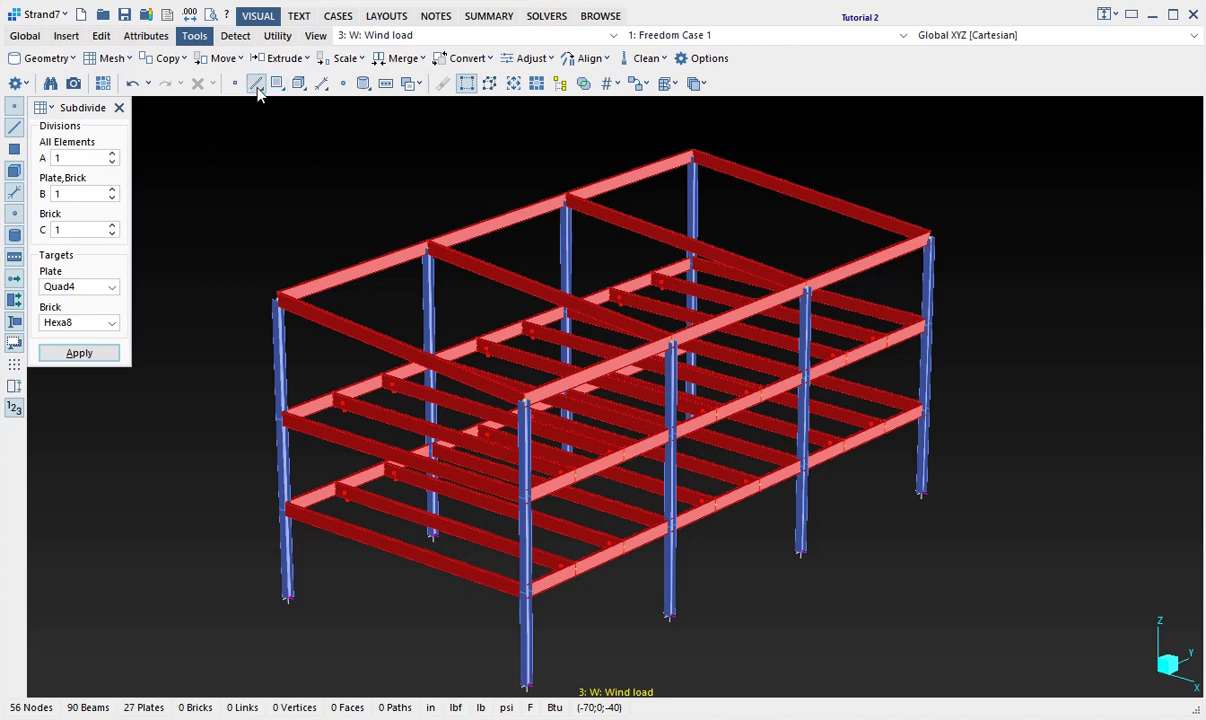
click(333, 316)
click(343, 509)
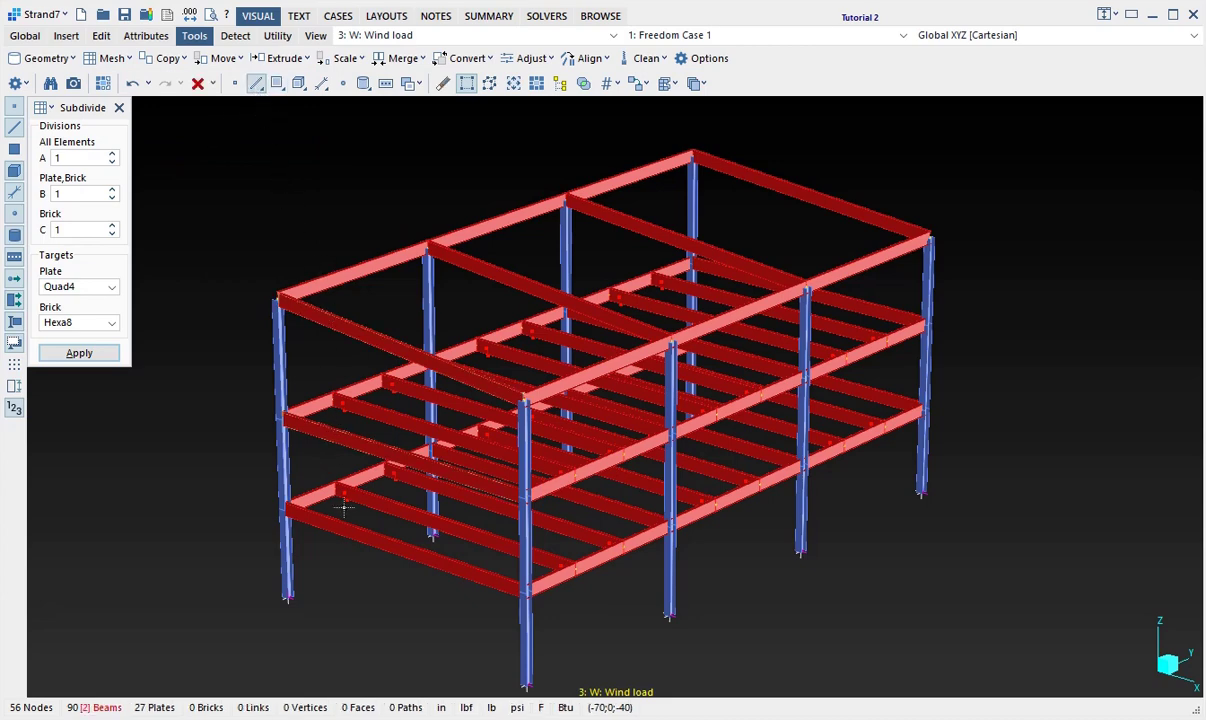
click(845, 299)
click(898, 321)
click(112, 155)
click(80, 353)
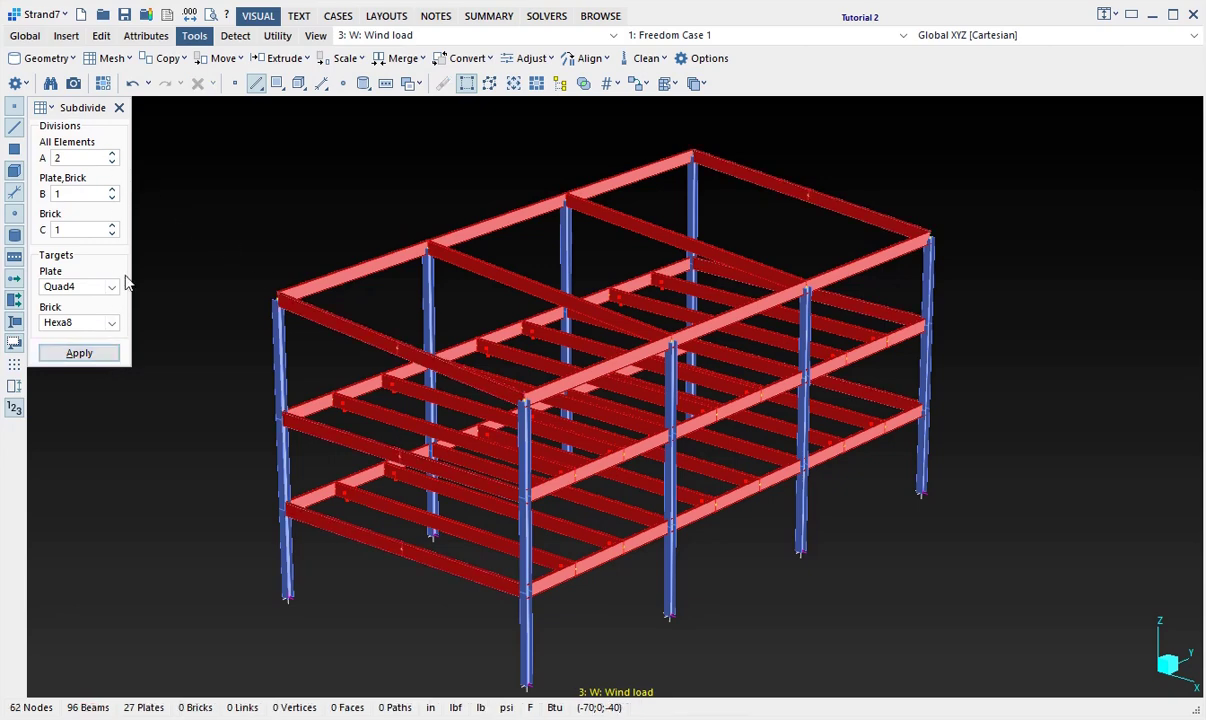
click(119, 108)
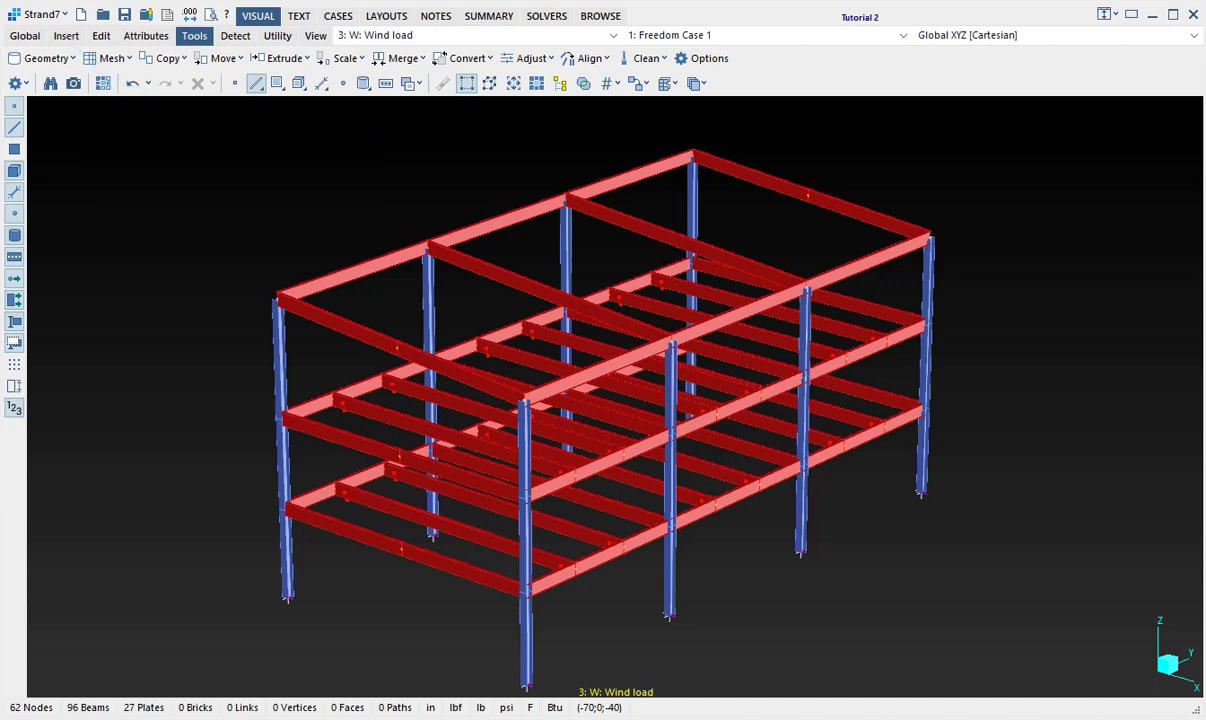
Insert two-node beams with the HSS 6 × 6 × .250 property as an inverted-V brace in the near end frame's ground storey
click(64, 36)
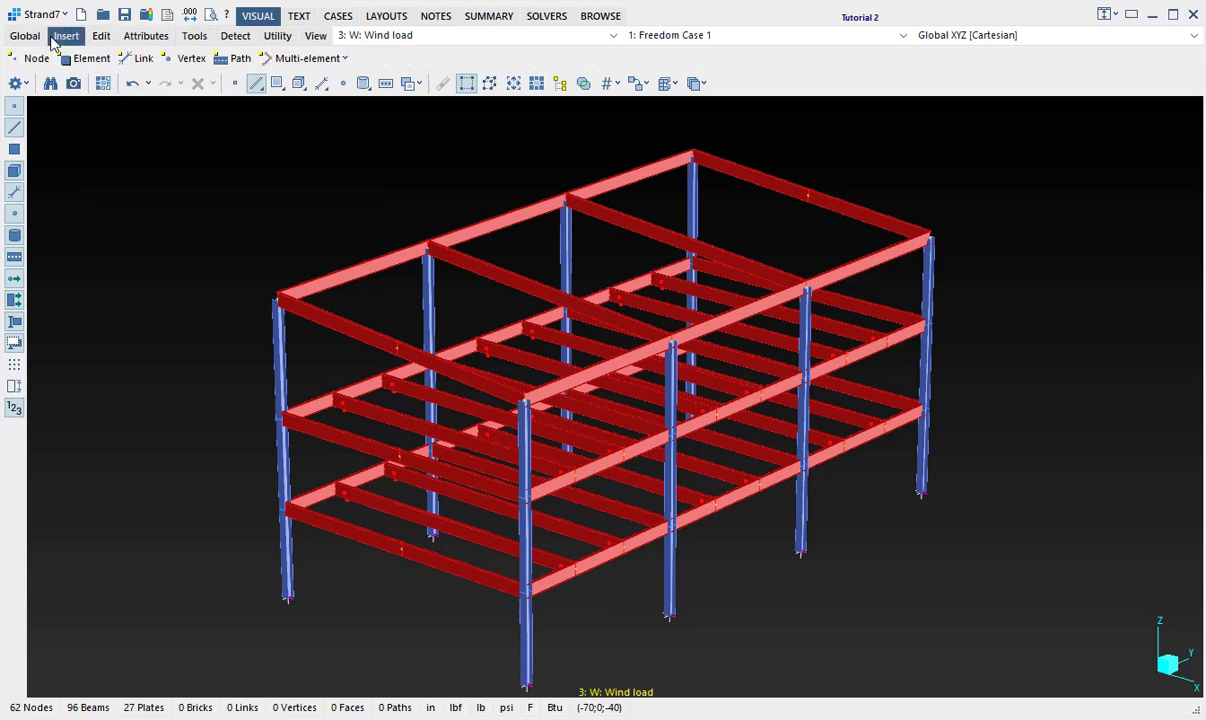
click(86, 60)
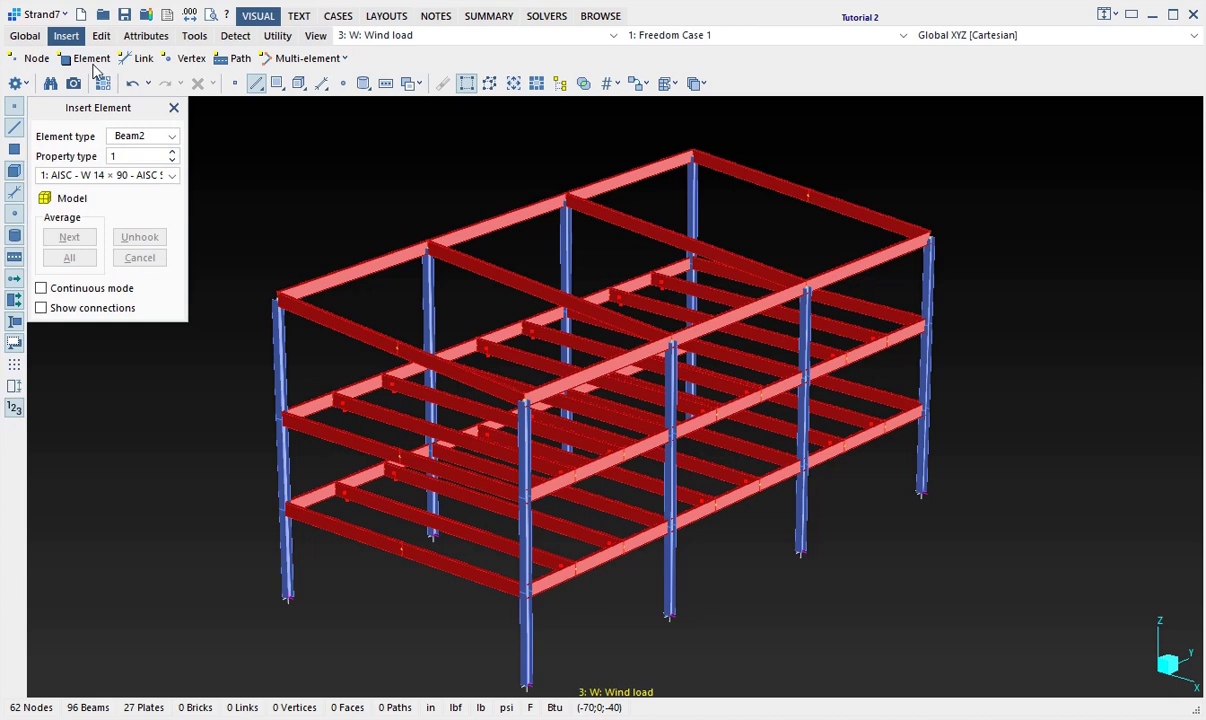
click(172, 175)
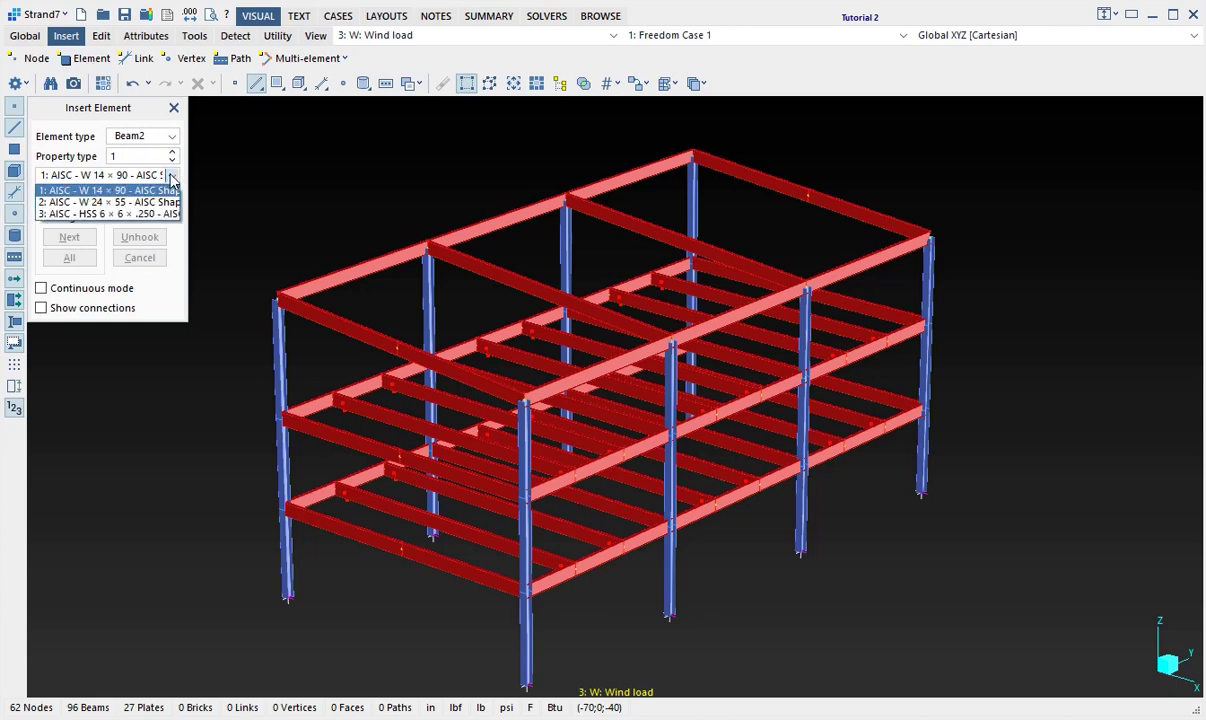
click(150, 214)
click(287, 597)
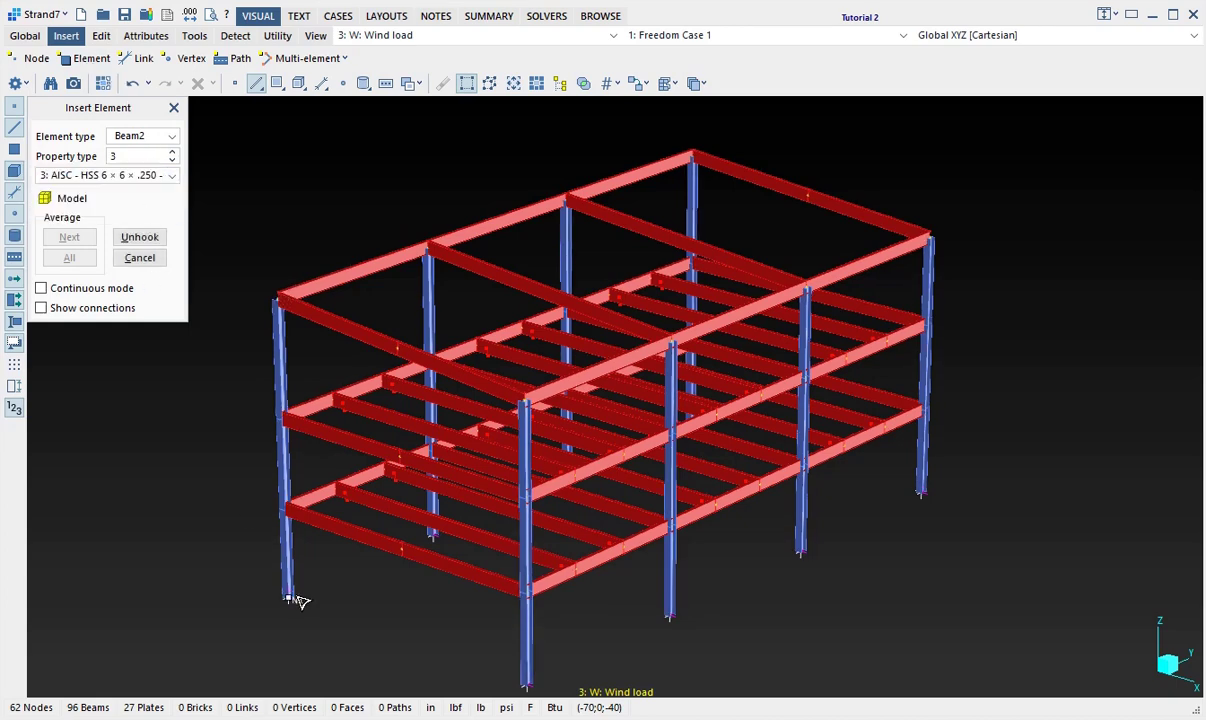
click(401, 553)
click(524, 684)
Brace the same end frame's two upper storeys with inverted-Vs and add a diagonal roof brace from its far corner to the adjacent frame
click(288, 505)
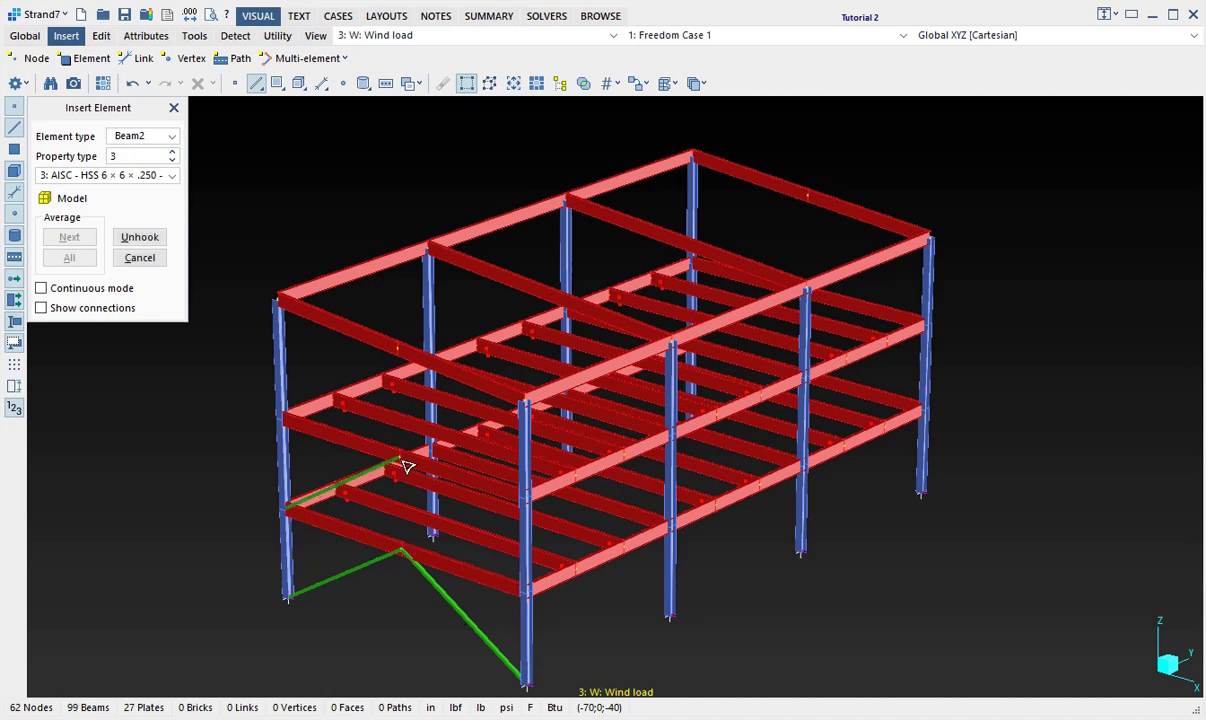
click(401, 460)
click(527, 591)
click(283, 418)
click(397, 347)
click(521, 493)
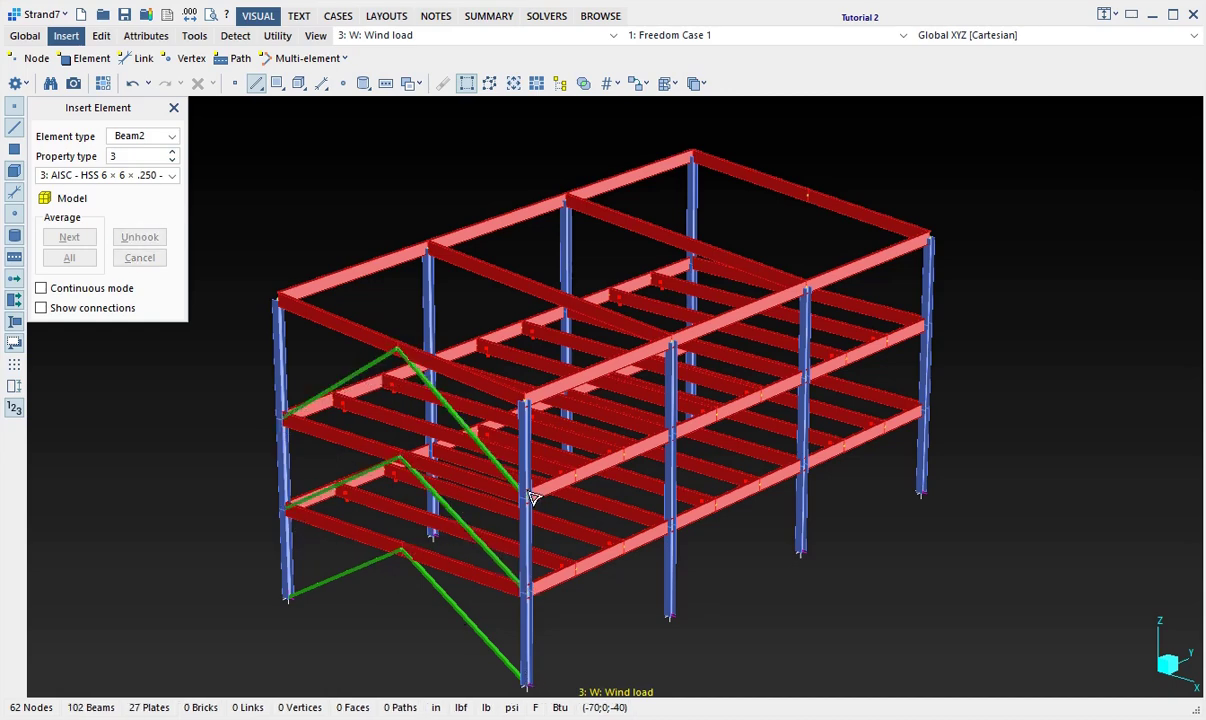
click(280, 302)
click(630, 323)
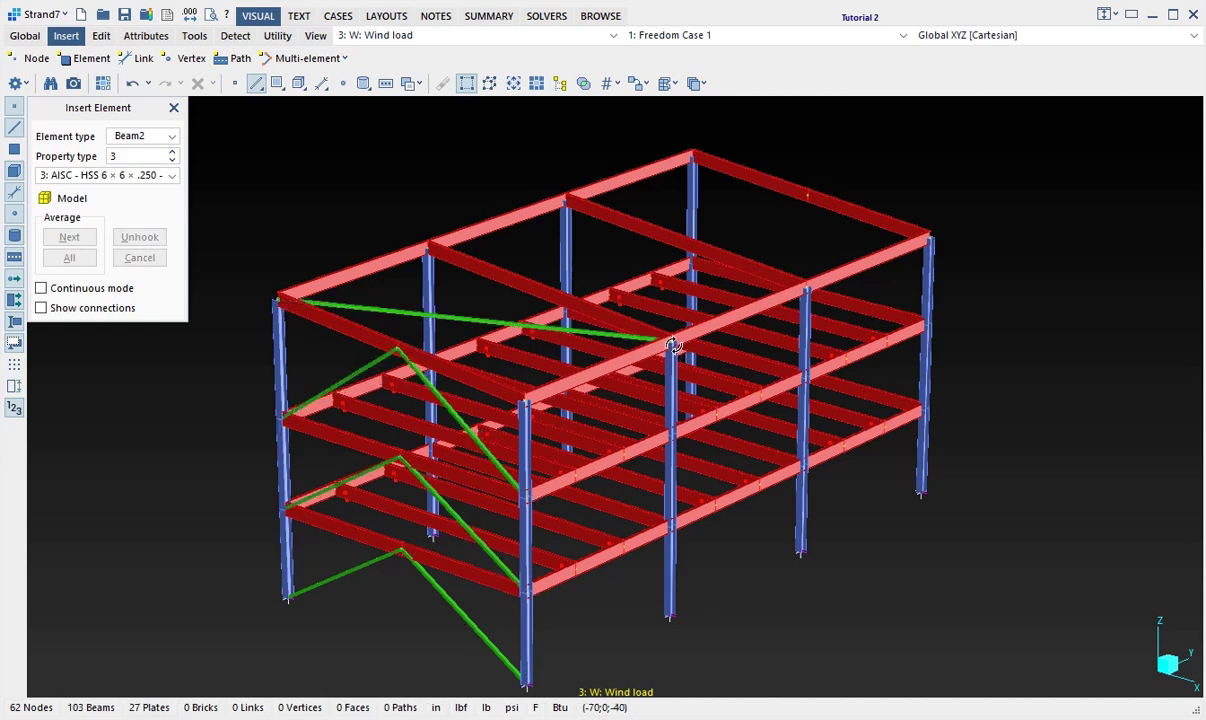
Insert an HSS inverted-V brace in the ground storey of the opposite end frame, meeting at the beam's midpoint
right_drag(664, 347, 697, 485)
click(823, 660)
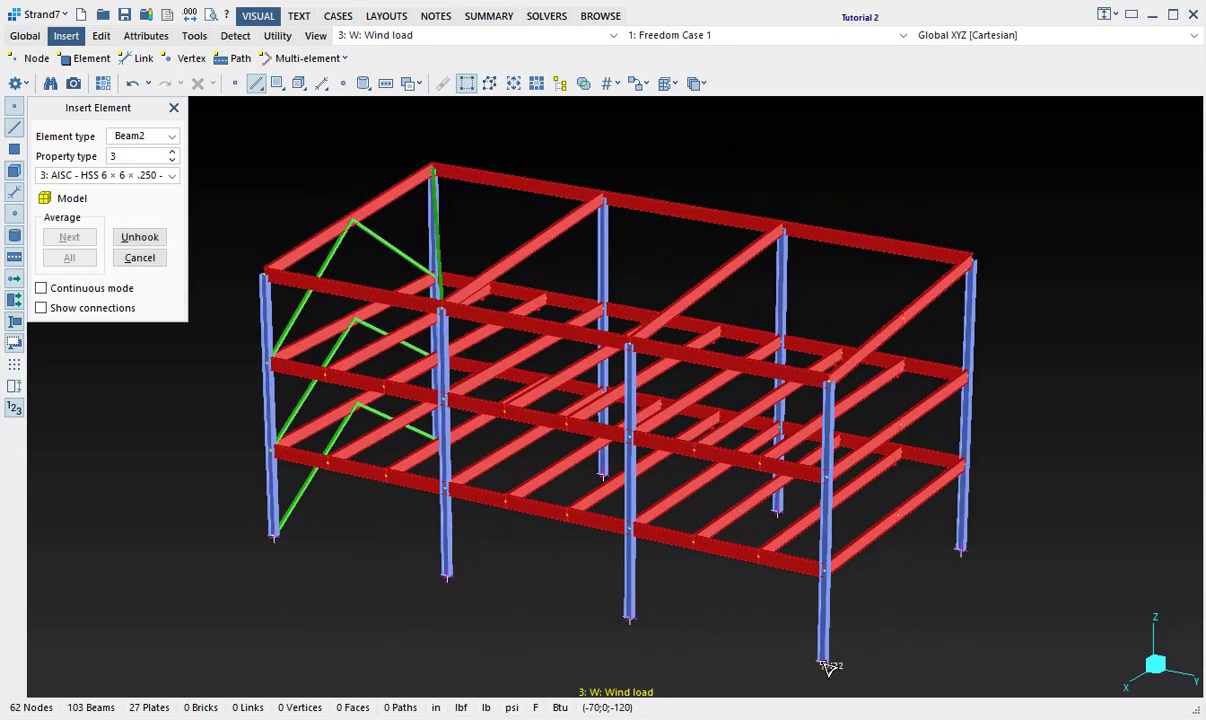
click(898, 518)
click(898, 518)
click(961, 549)
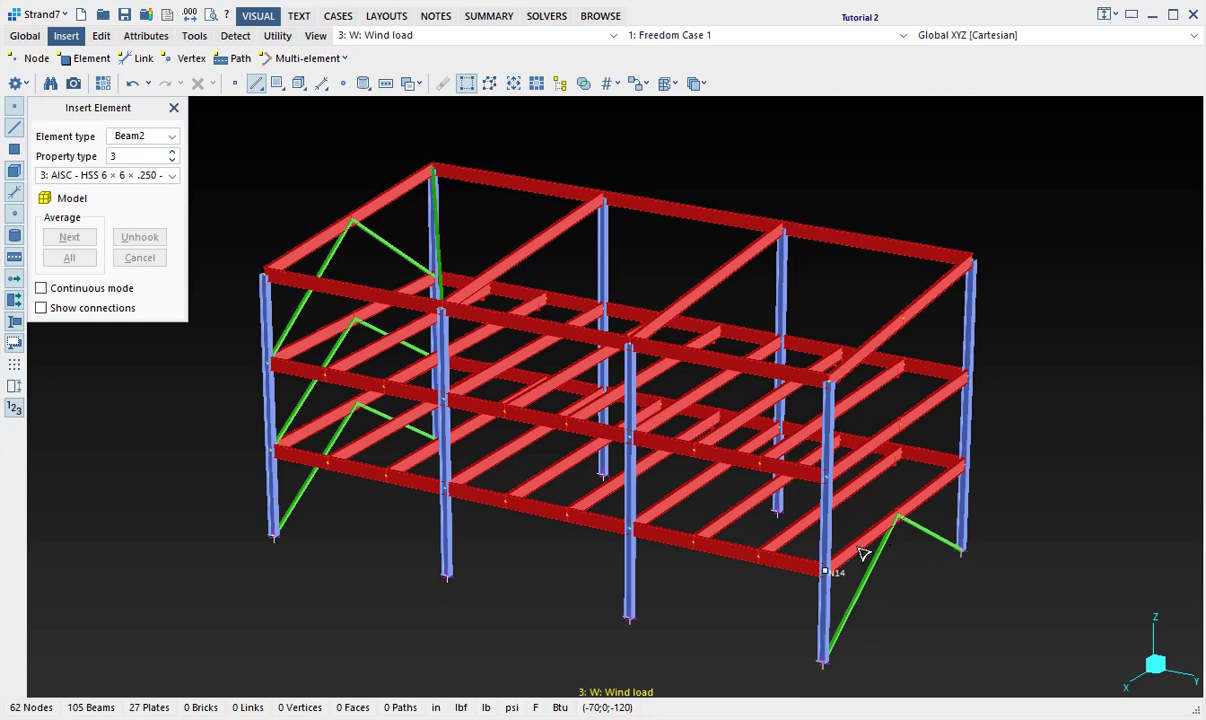
Insert HSS inverted-V braces in the second and third storeys of the opposite end frame
click(825, 570)
click(900, 426)
click(900, 426)
click(963, 462)
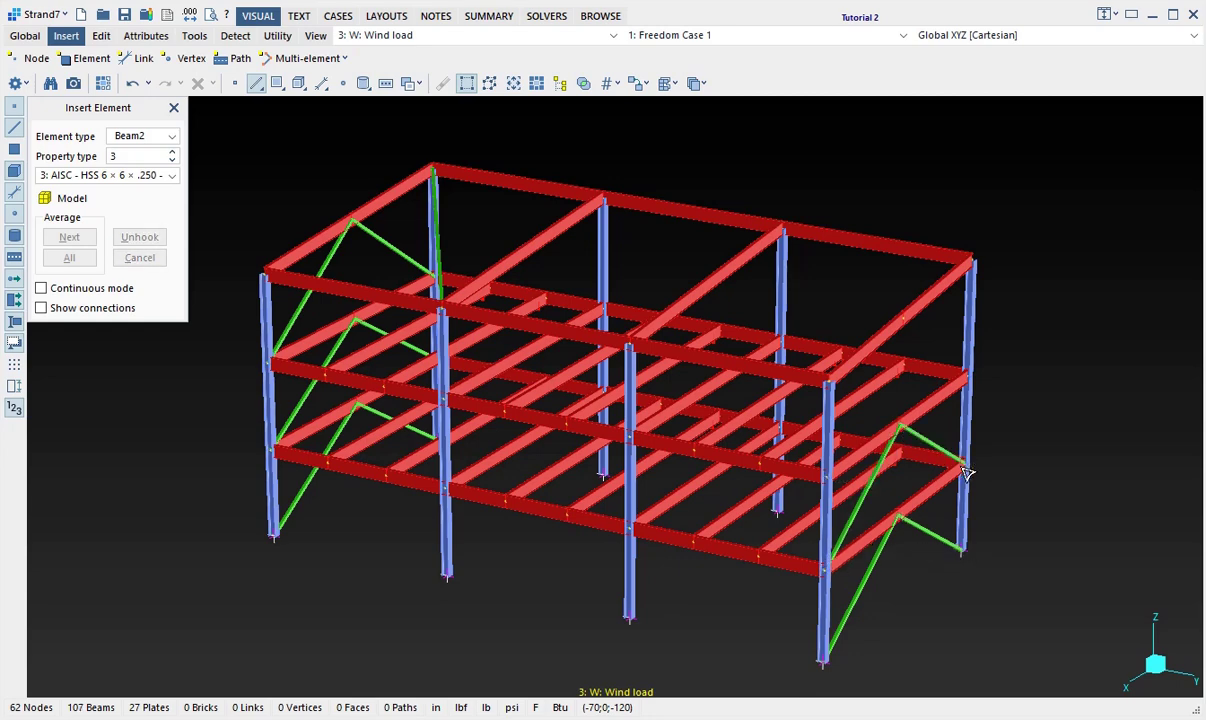
click(828, 470)
click(902, 321)
click(902, 321)
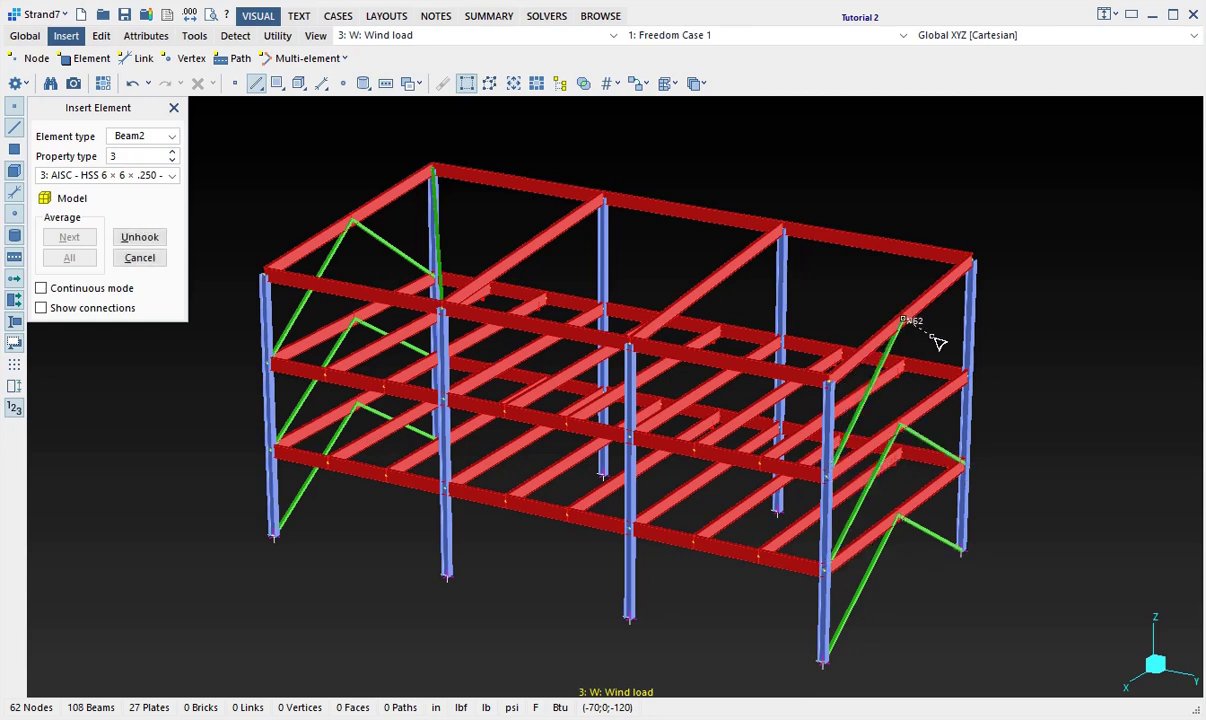
click(971, 378)
Add a diagonal HSS roof brace from the opposite end frame's corner to the adjacent frame and finish inserting elements
click(972, 262)
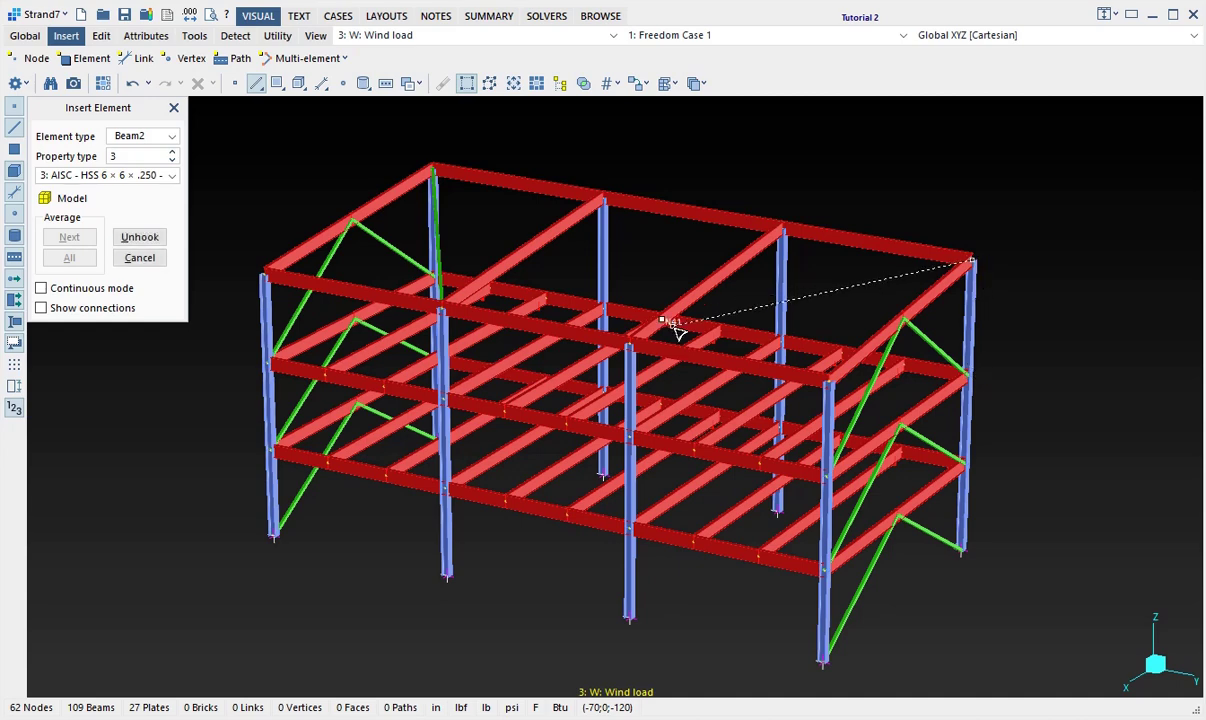
click(645, 352)
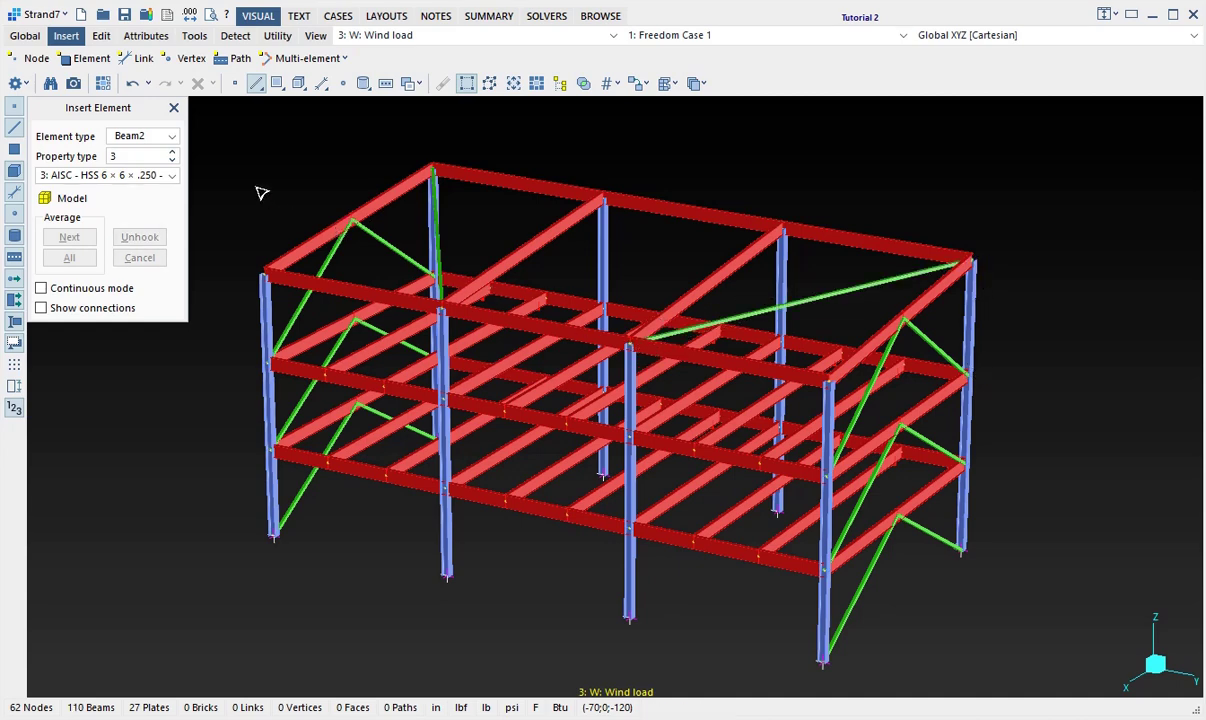
click(174, 108)
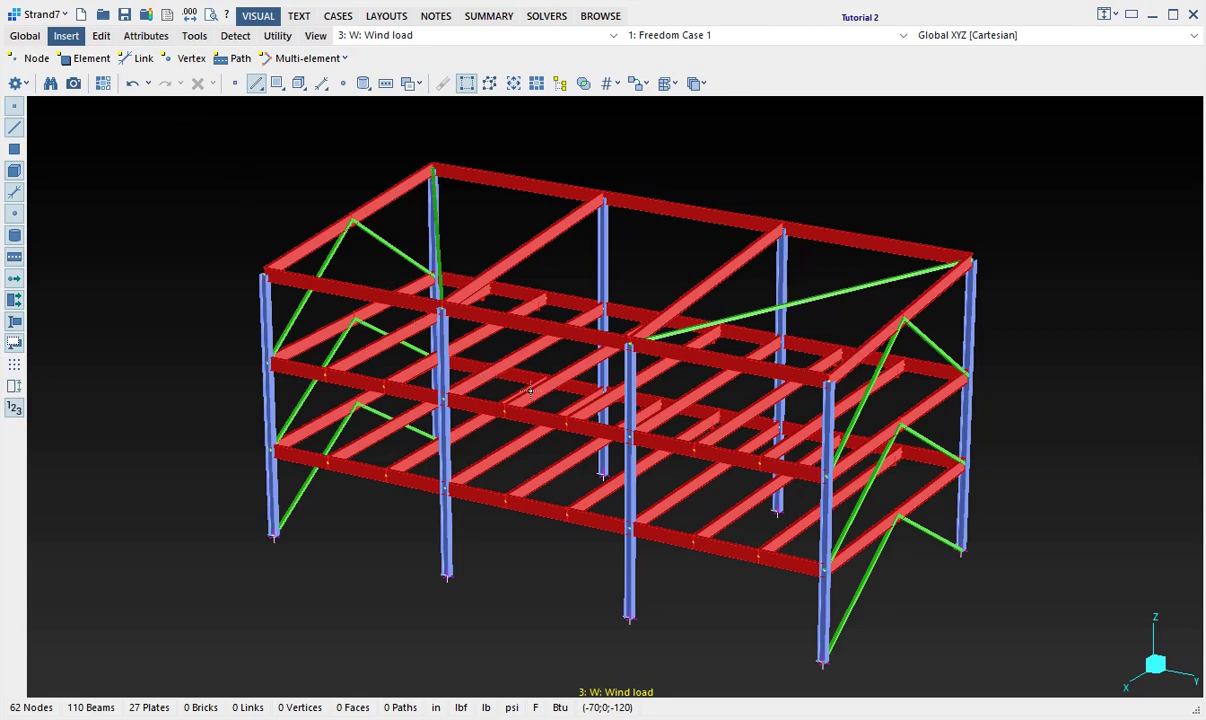
middle_drag(530, 390, 597, 252)
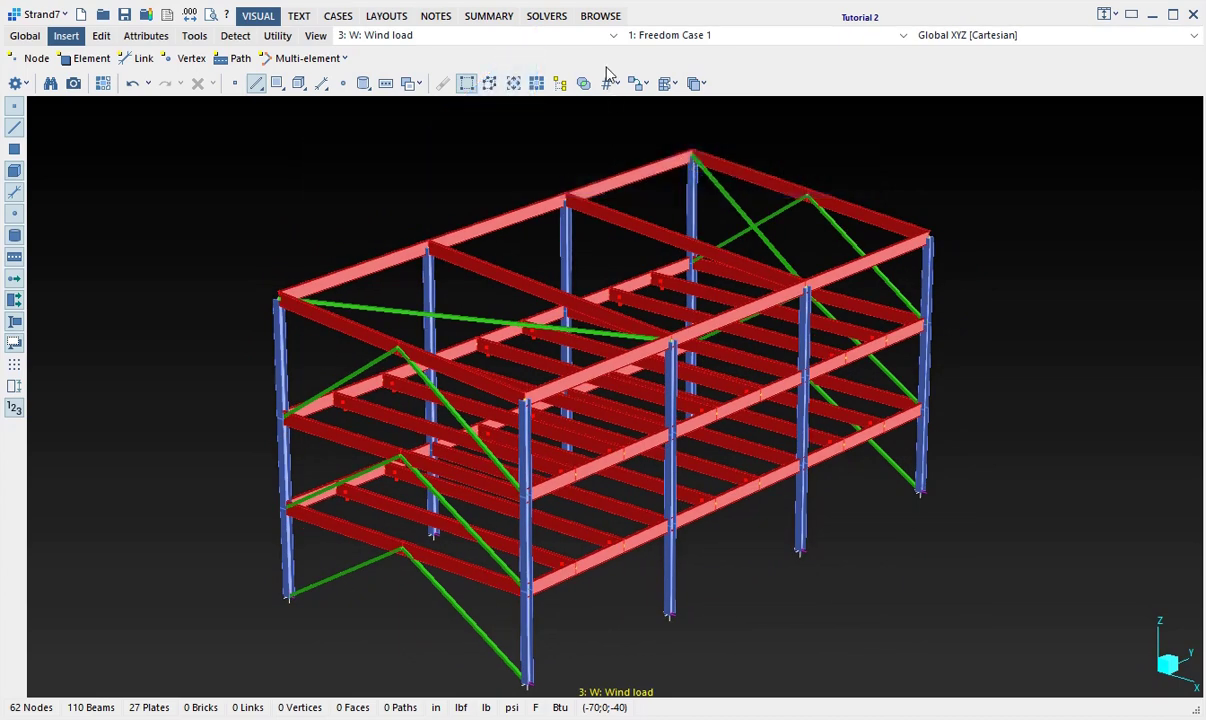
Rerun the linear static analysis, overwriting Tutorial 2.LSA, and open the new result file
click(550, 17)
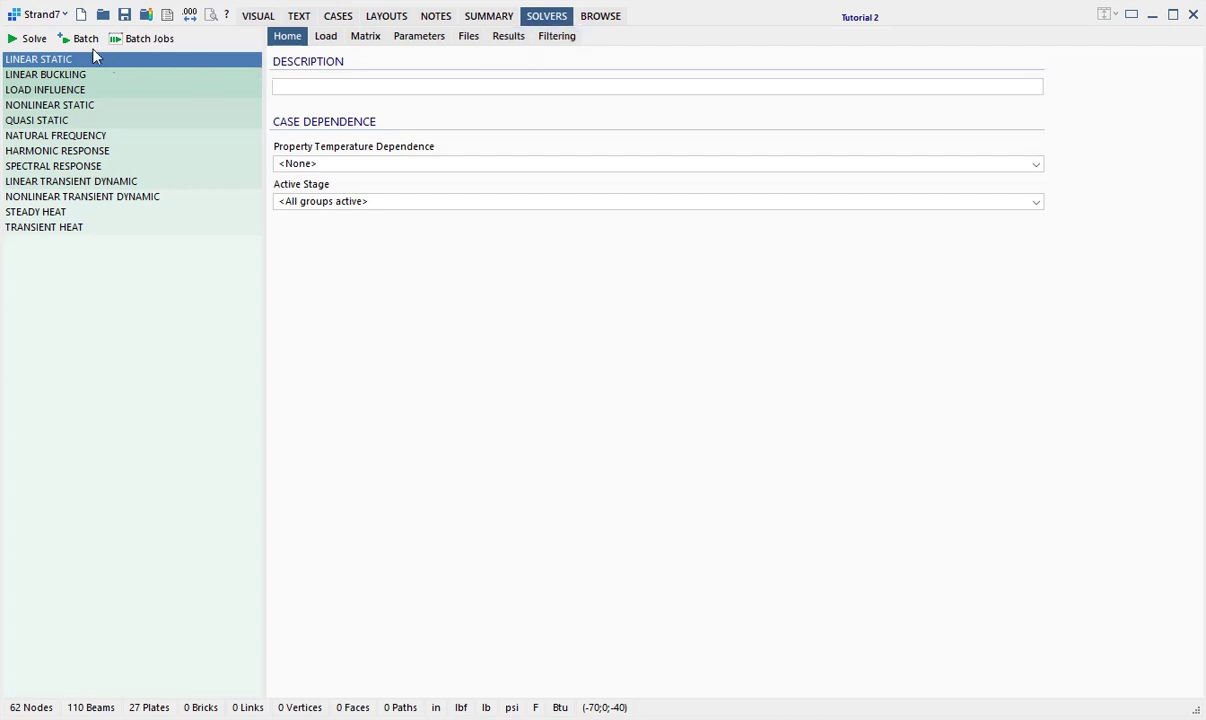
click(30, 40)
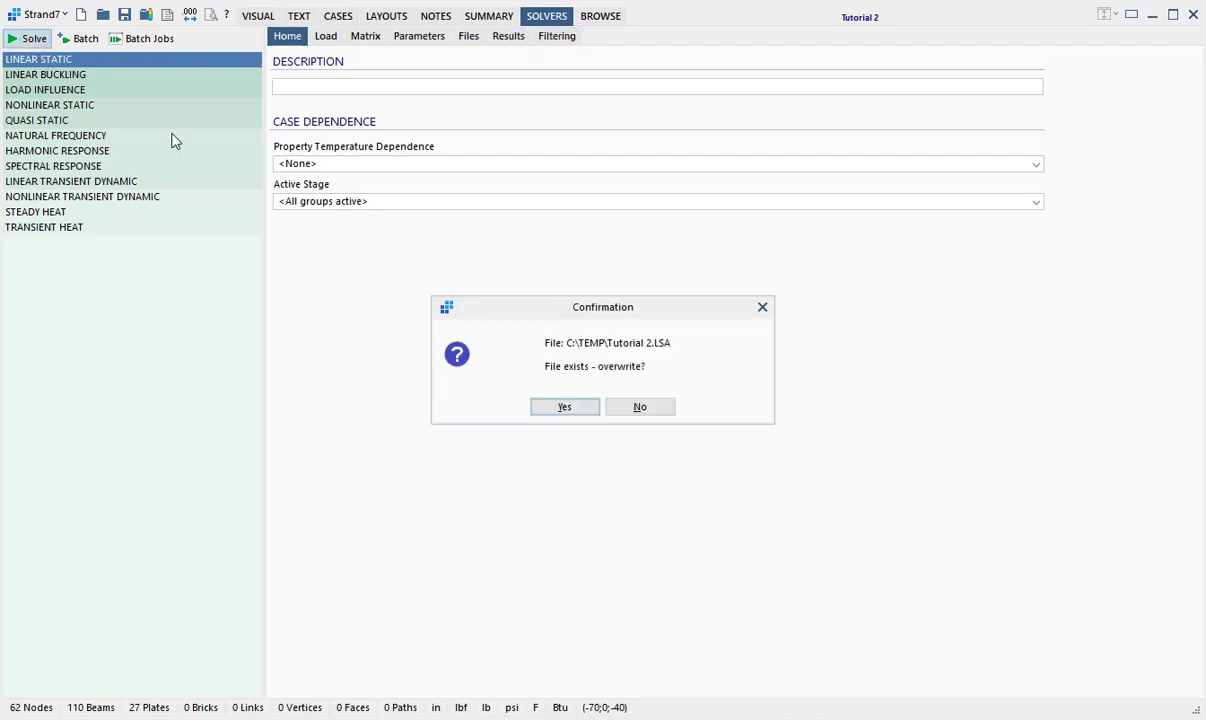
click(547, 408)
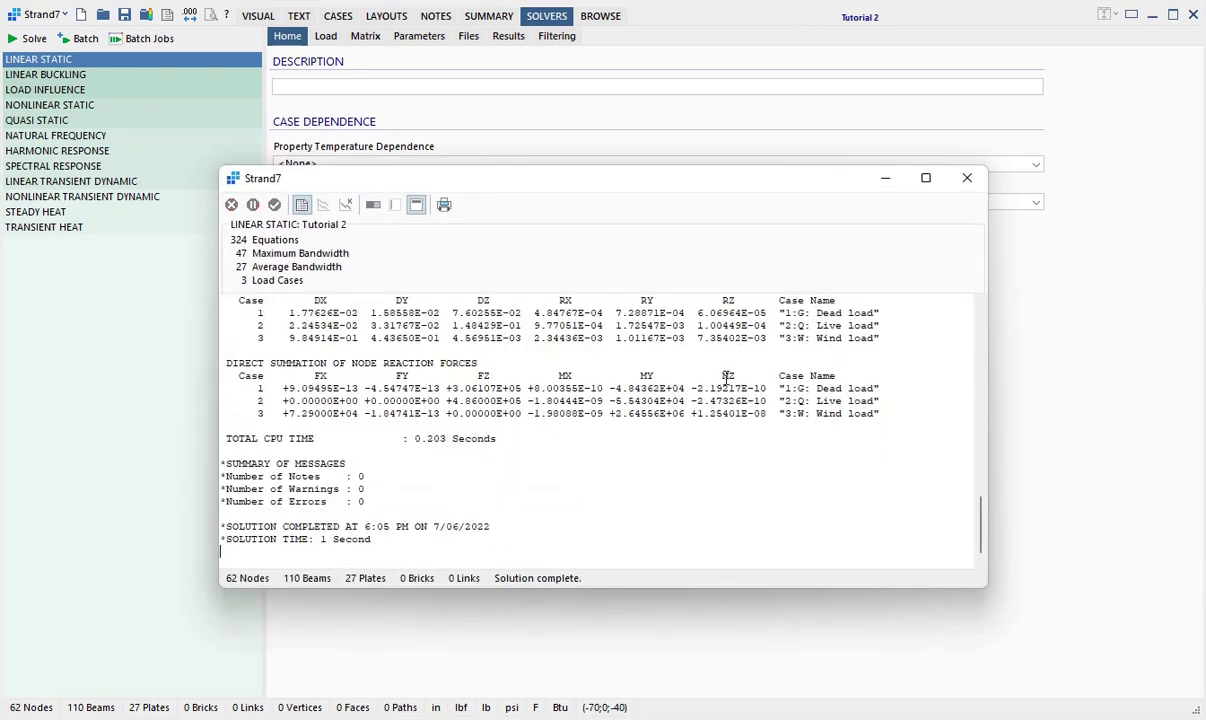
click(966, 178)
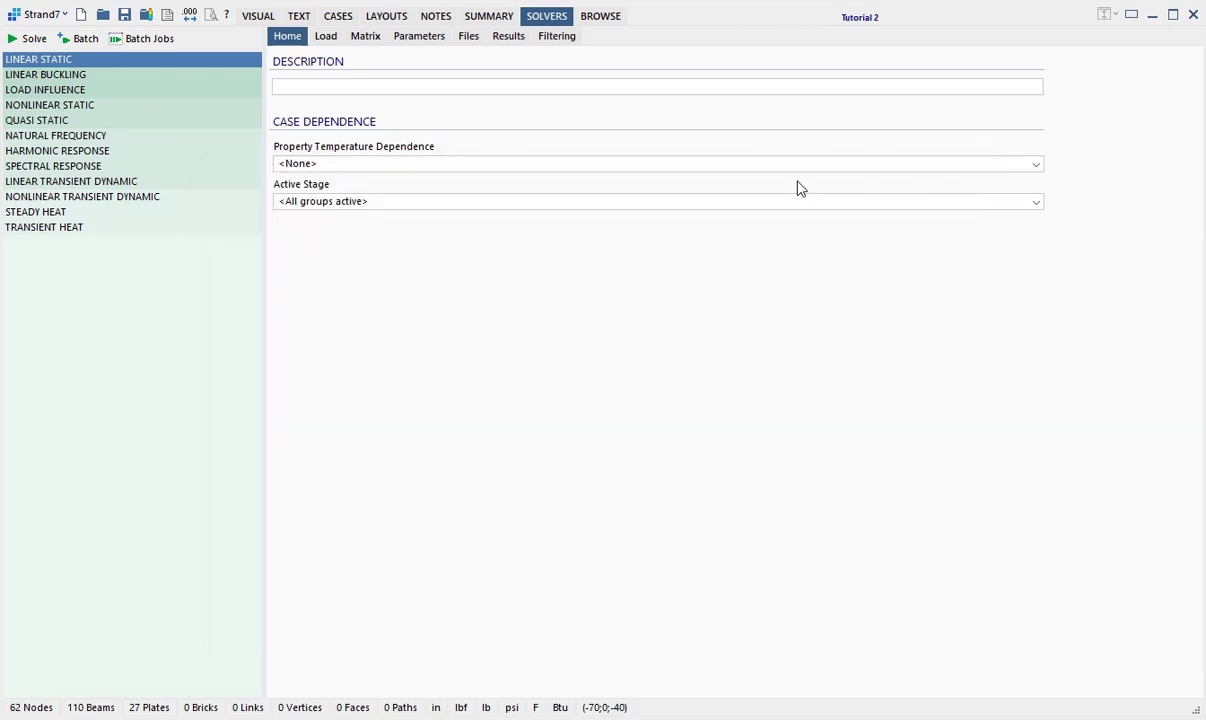
click(146, 15)
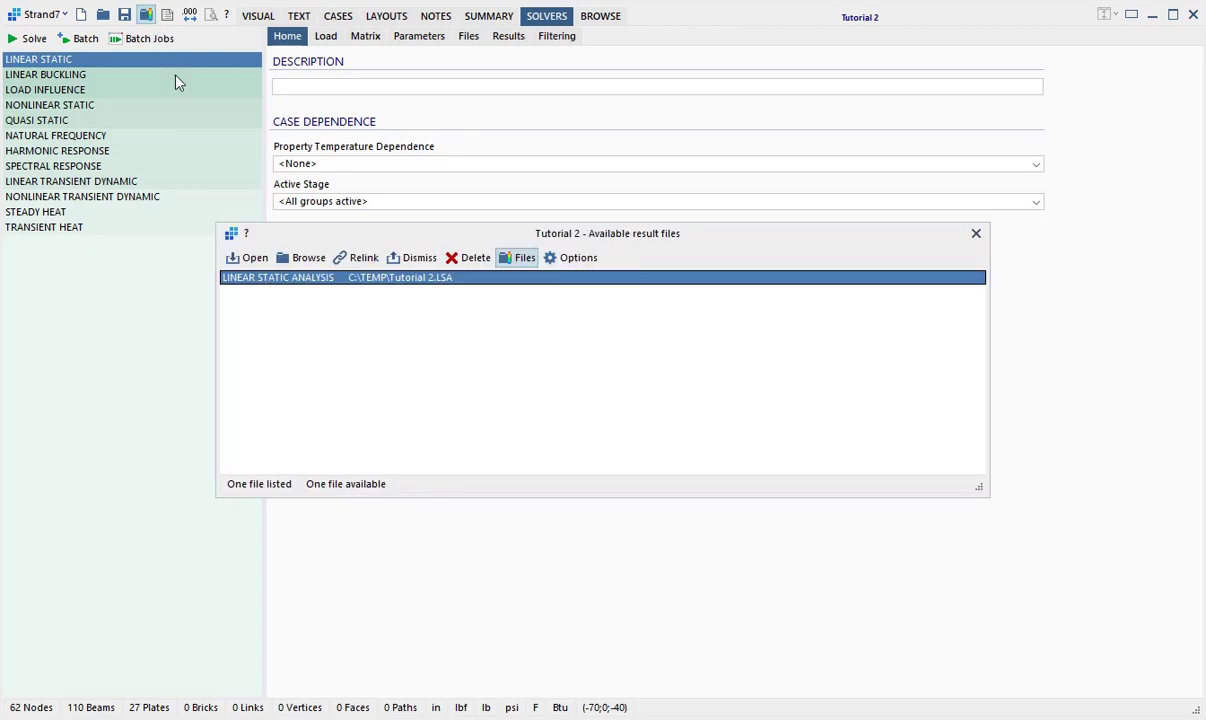
click(250, 259)
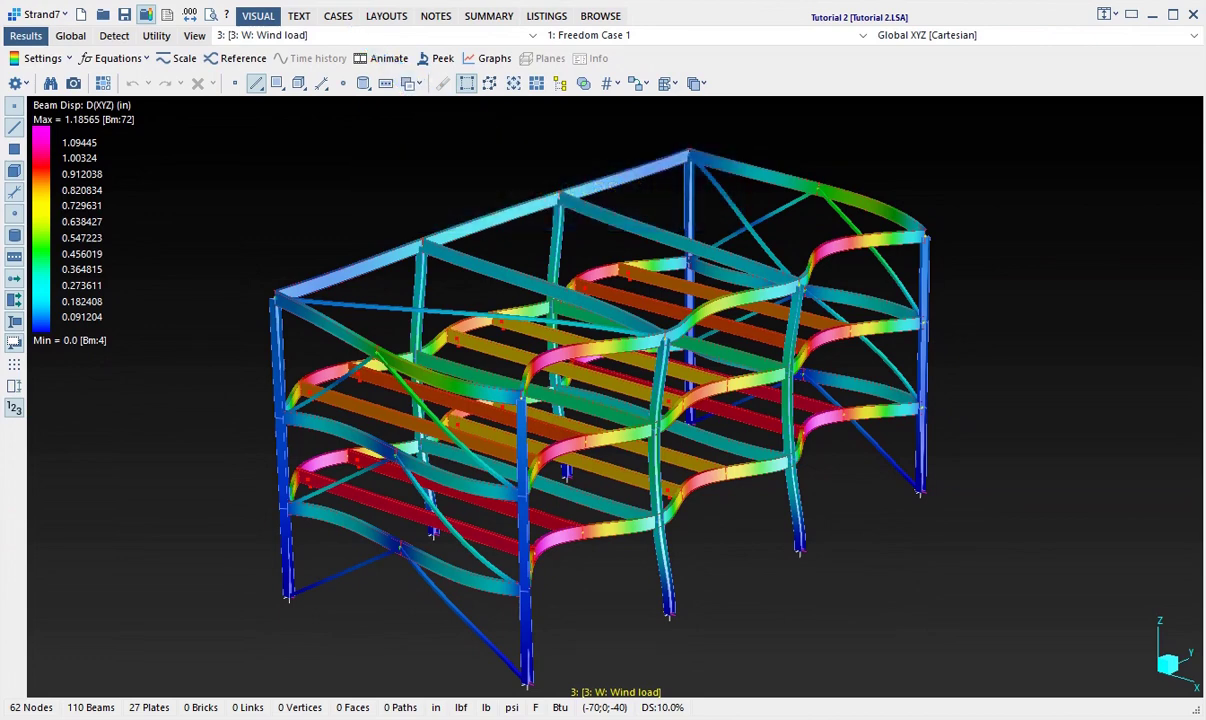
Add two load combination cases to the linear static results
click(334, 24)
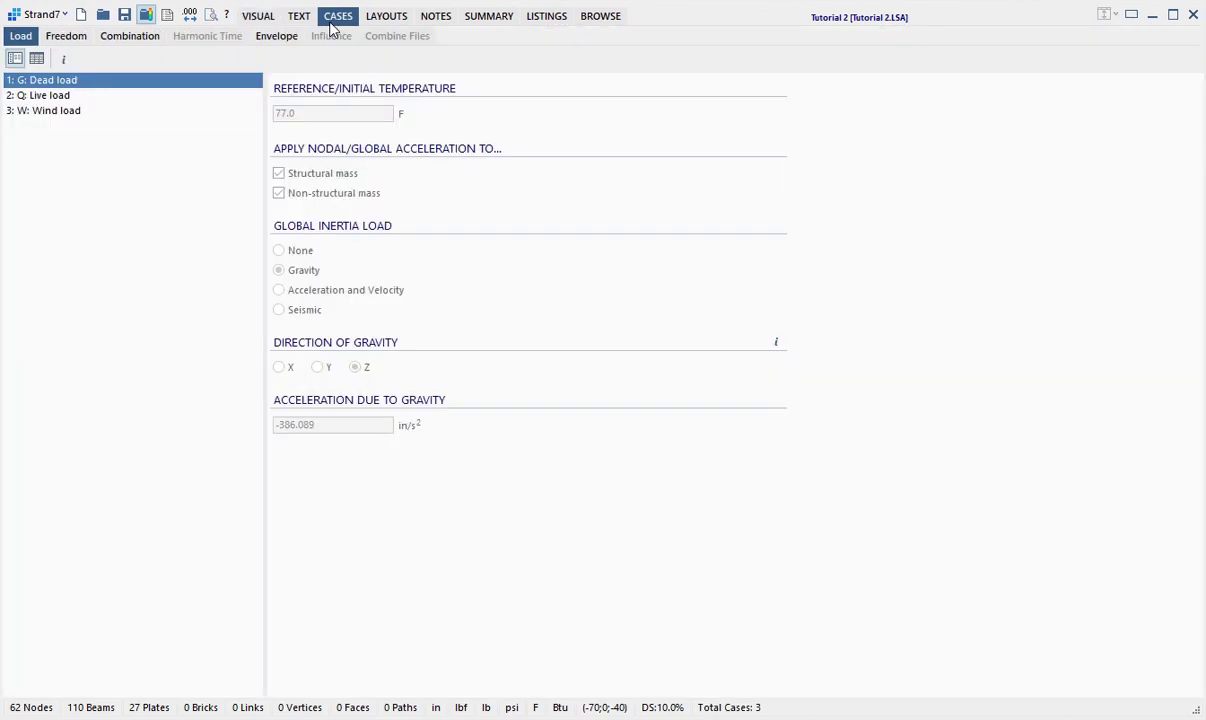
click(117, 37)
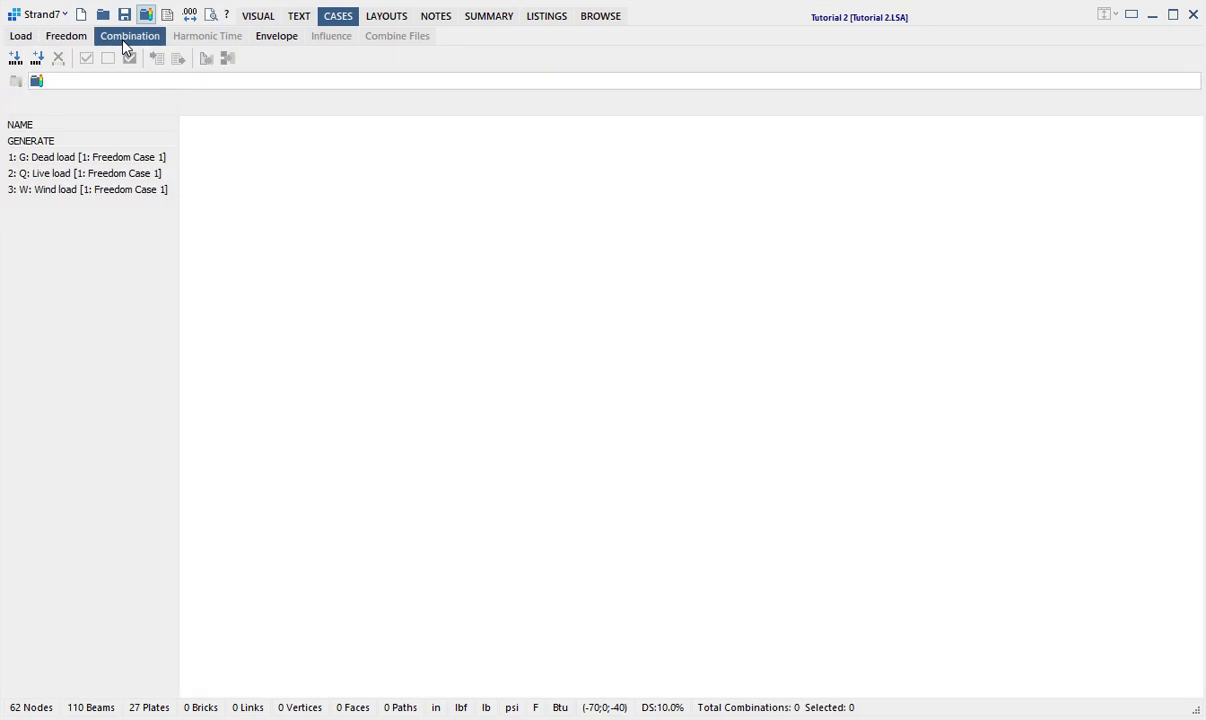
click(37, 59)
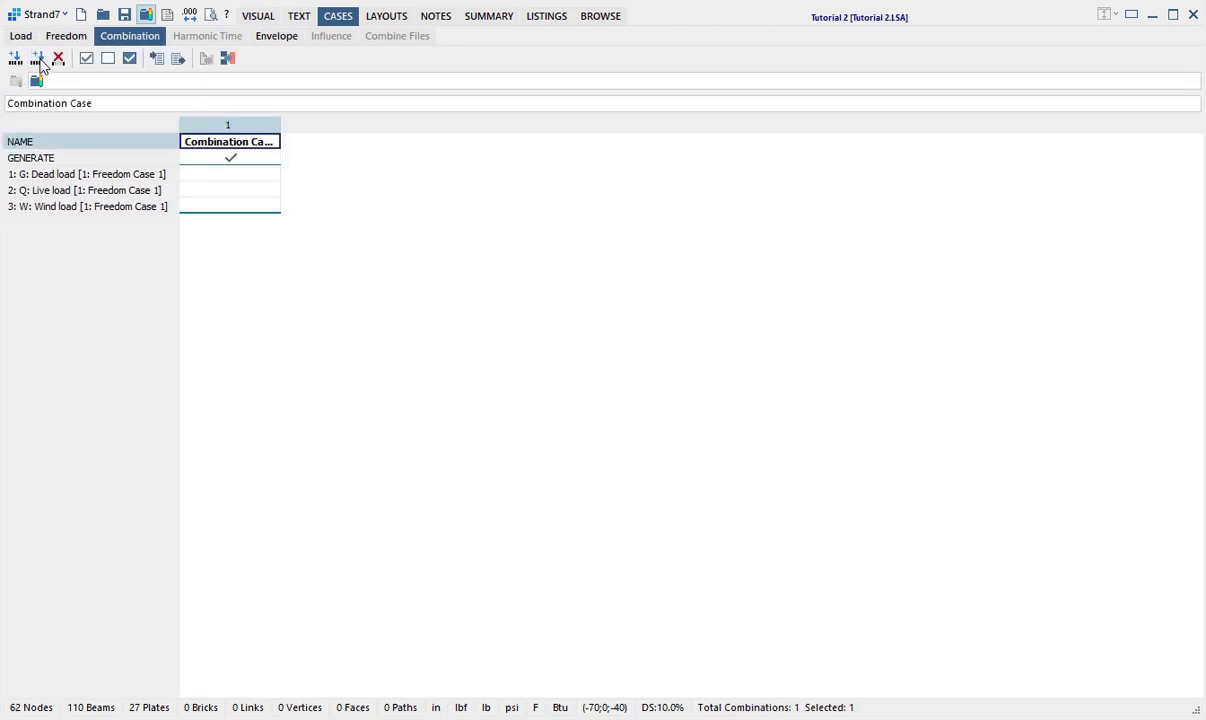
click(38, 60)
Name the first combination SLS G+0.4Q and set its factors to 1 for dead load and 0.4 for live load
click(263, 144)
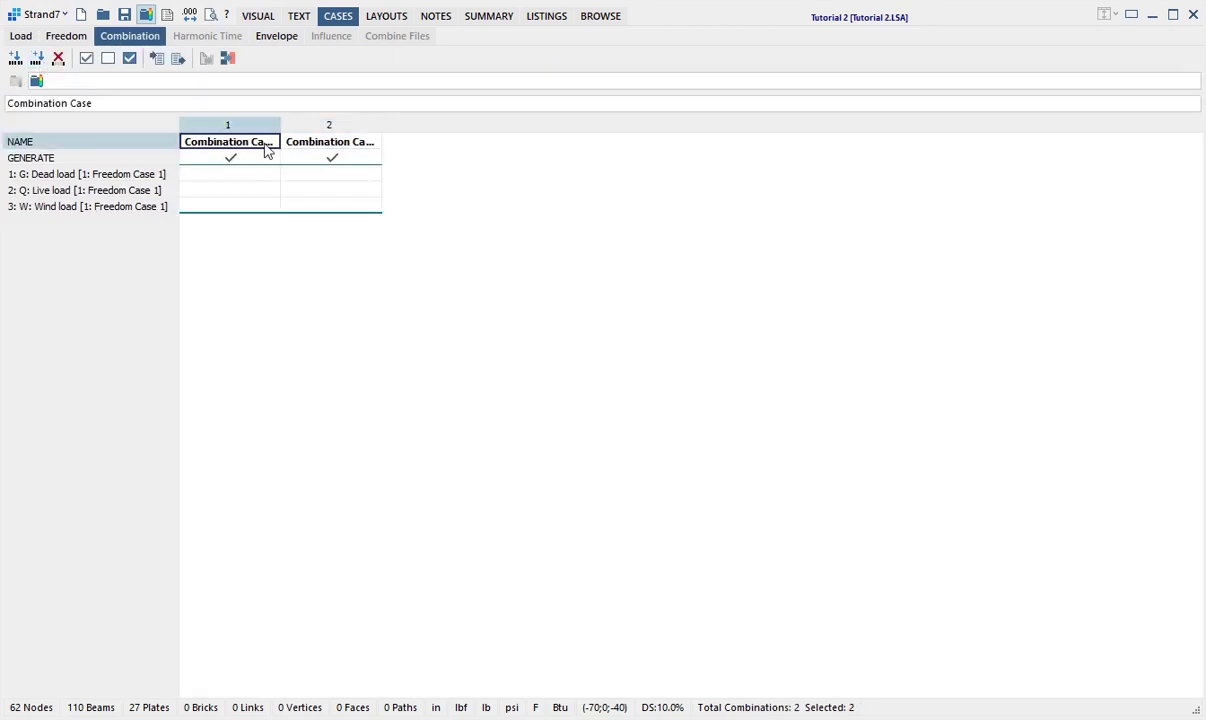
text(SLS G+0.4Q)
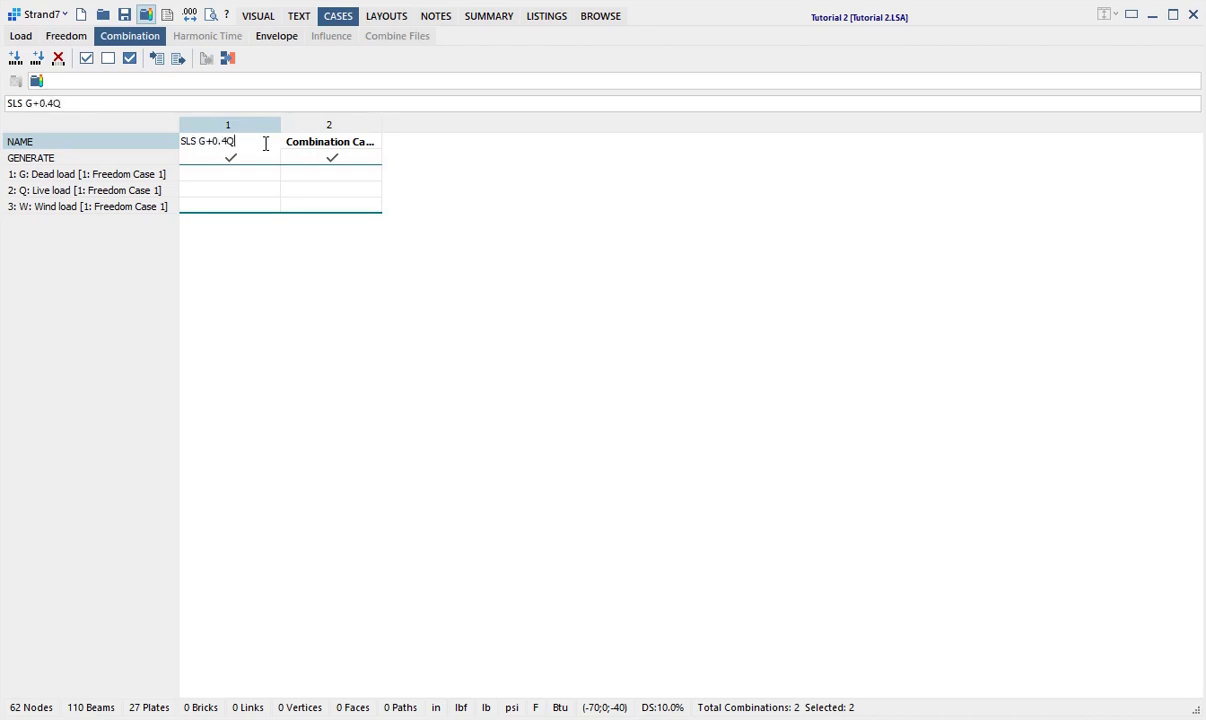
key(Return)
click(256, 175)
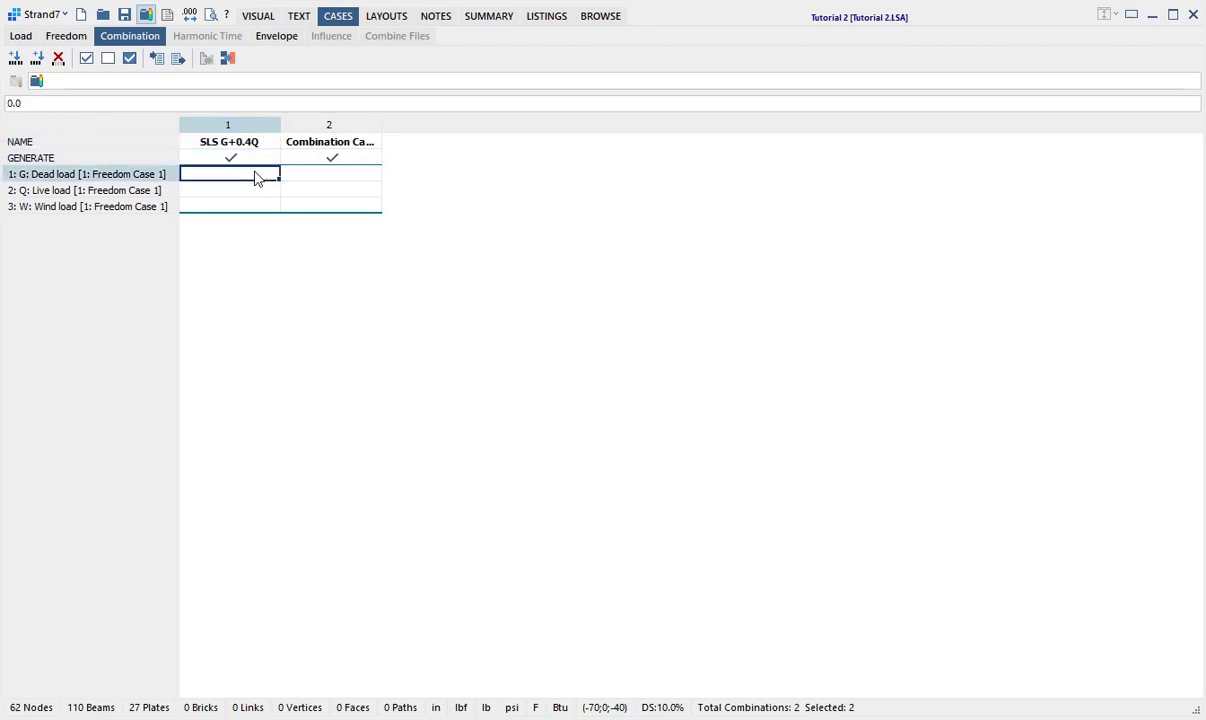
text(1)
key(Return)
text(0.4)
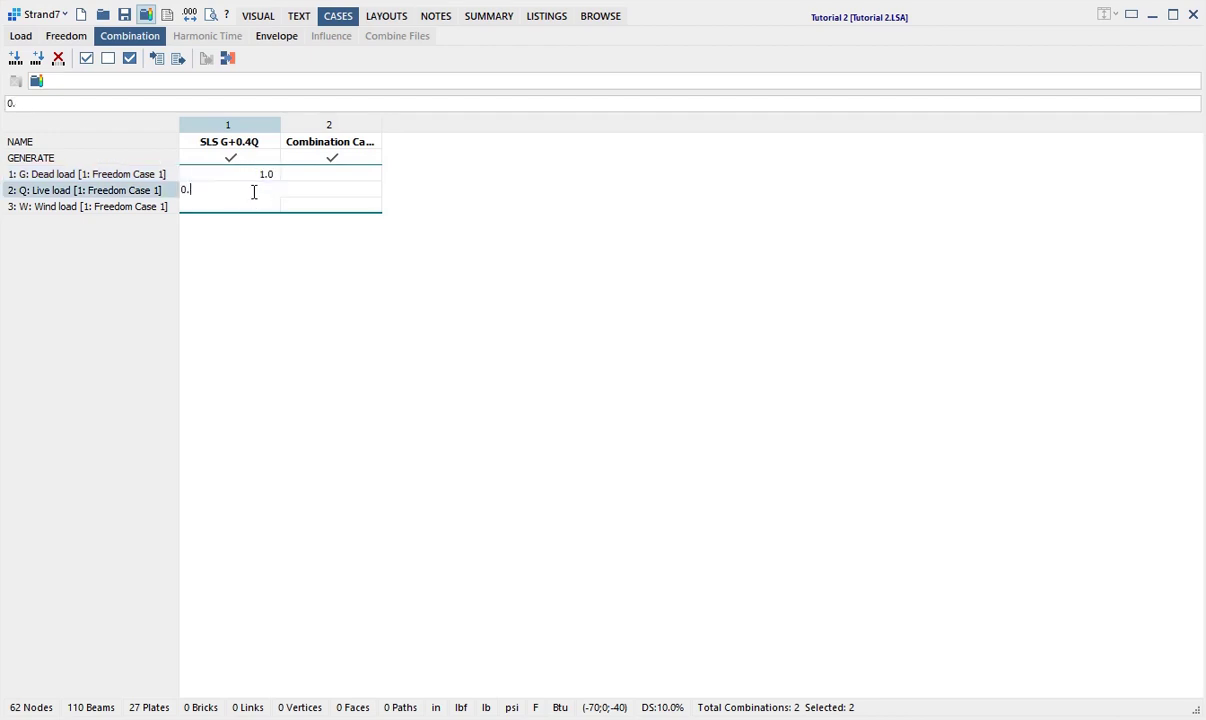
Name the second combination ULS 1.2G+0.4Q+W with factors 1.2 for dead, 0.4 for live and 1 for wind load
click(376, 143)
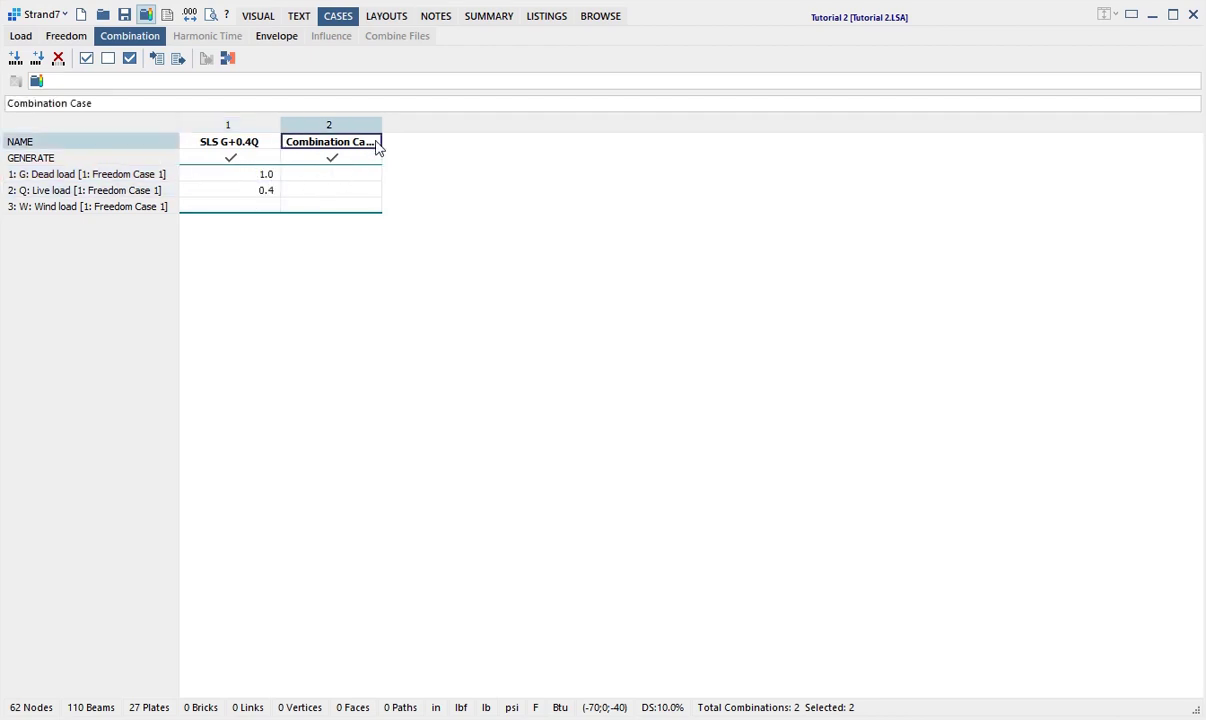
text(ULS)
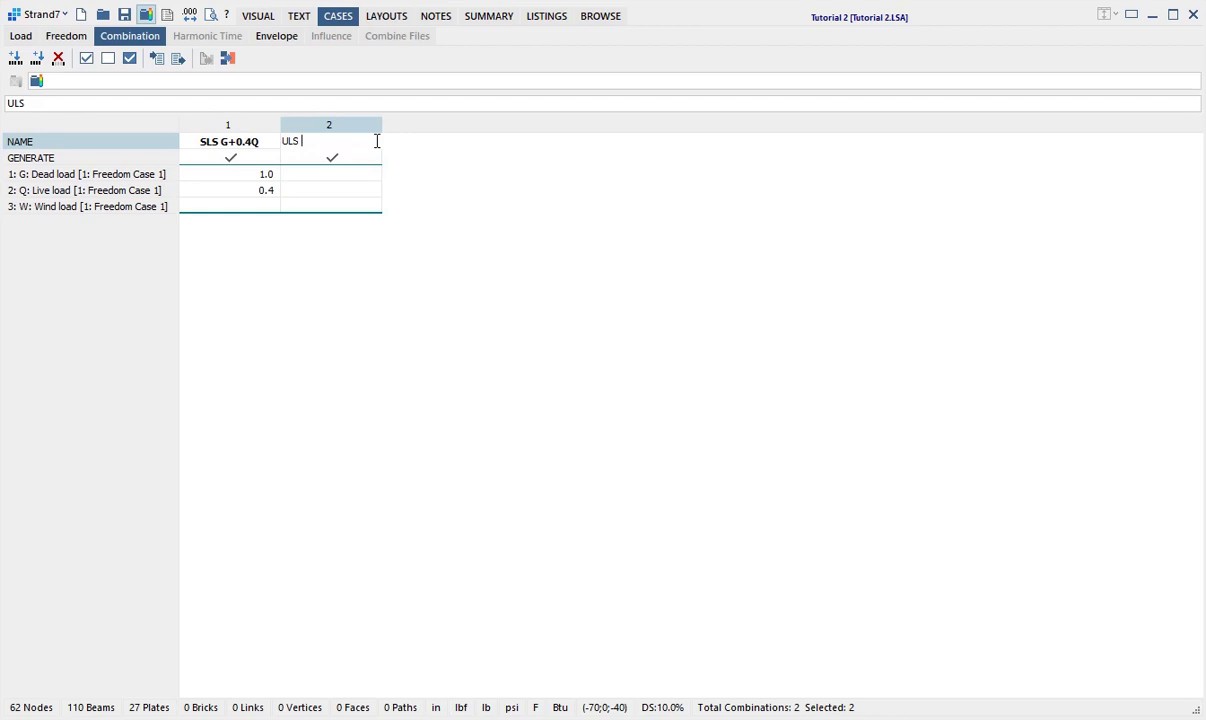
text( 1.2G+0.4Q+W)
key(Return)
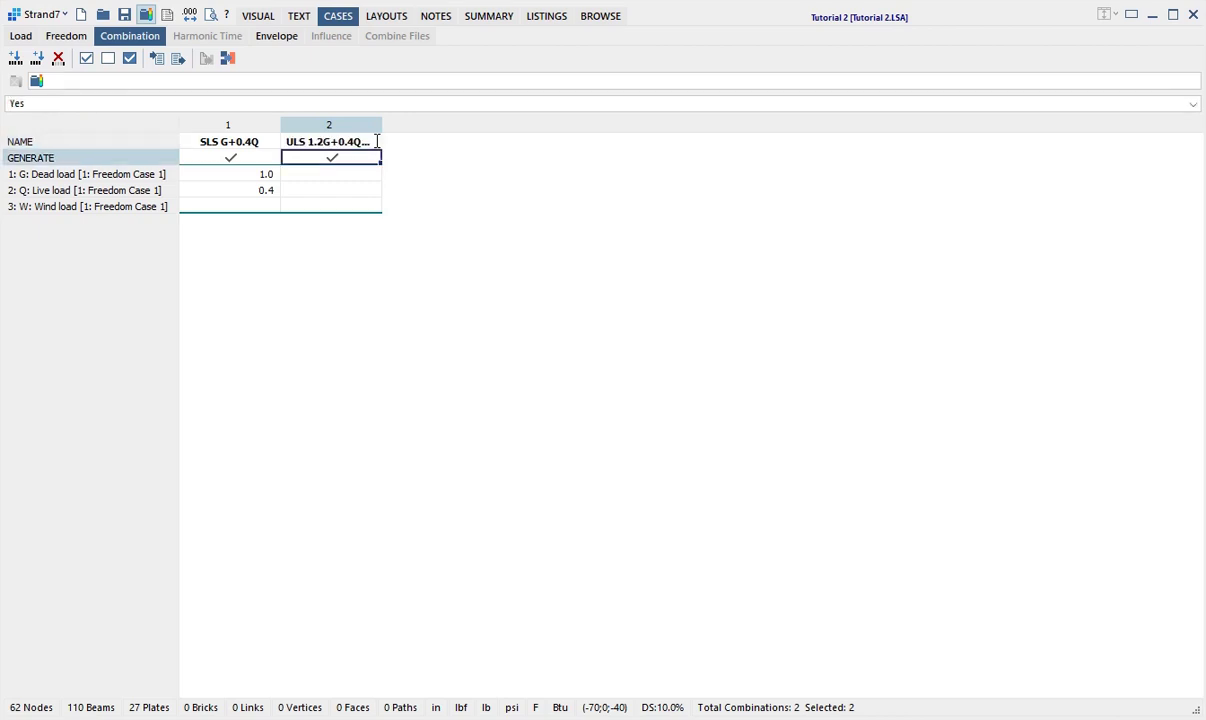
click(356, 175)
text(1.2)
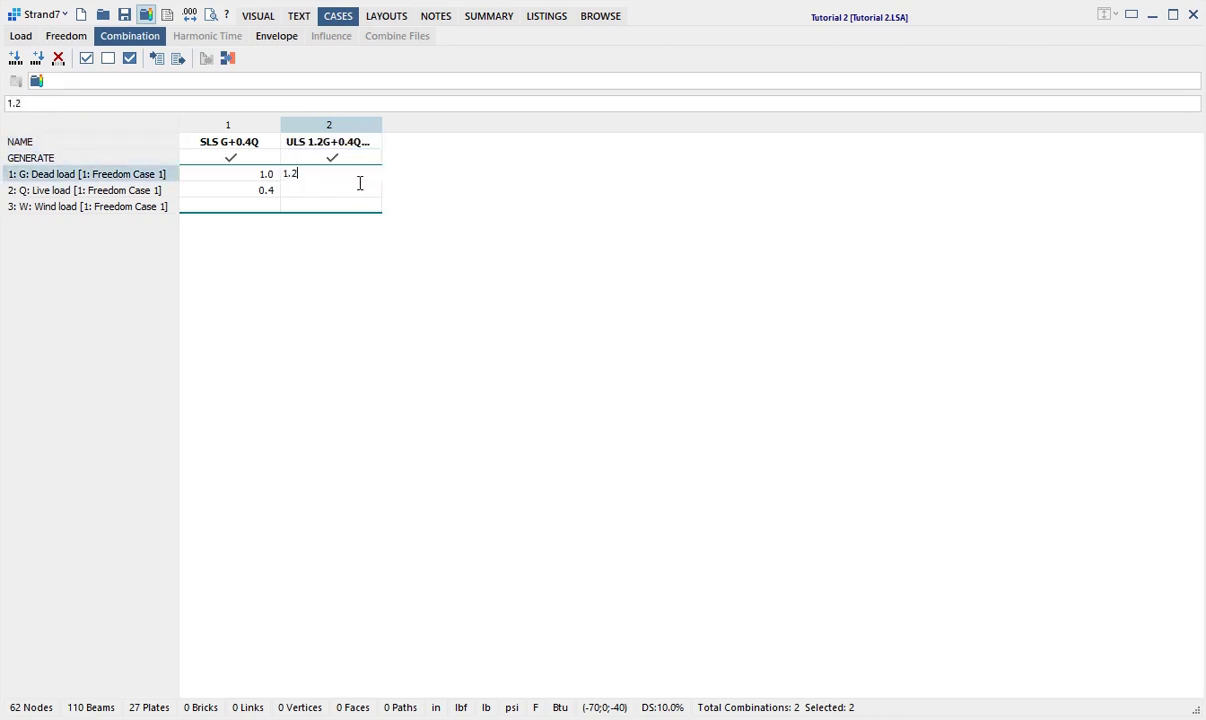
click(357, 192)
text(0.4)
click(355, 208)
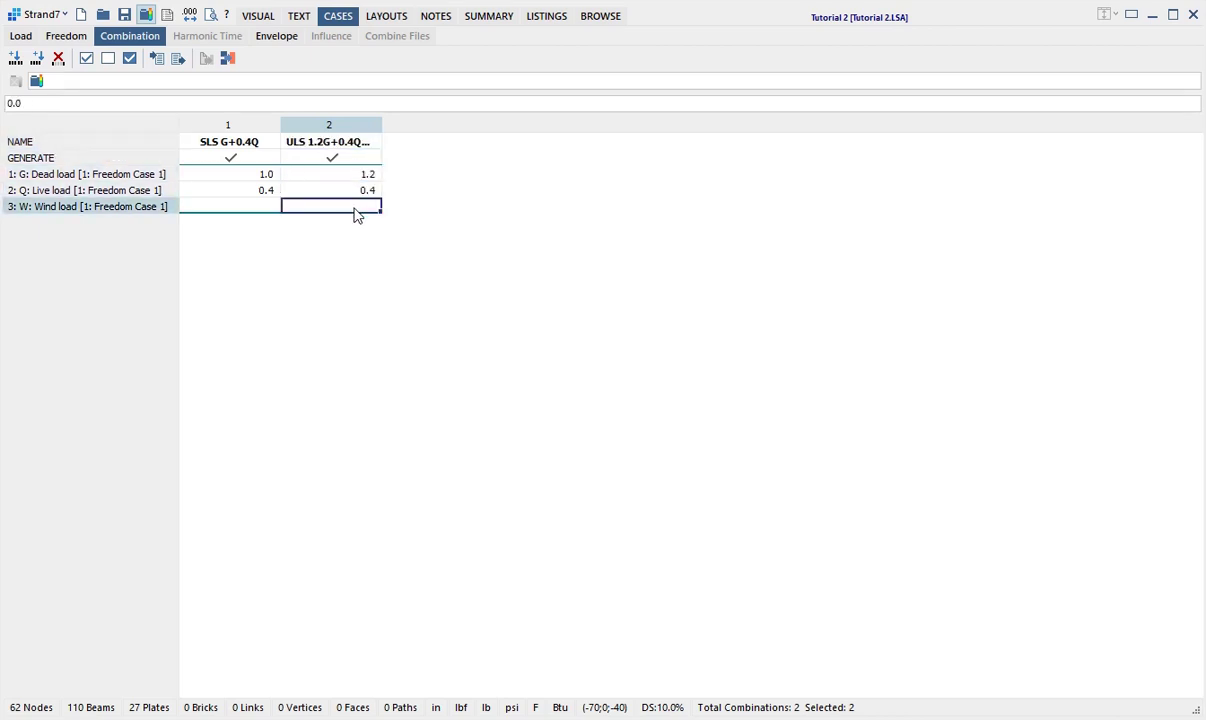
text(1)
Generate the load combinations, saving the changes and regenerating the combination results
click(228, 59)
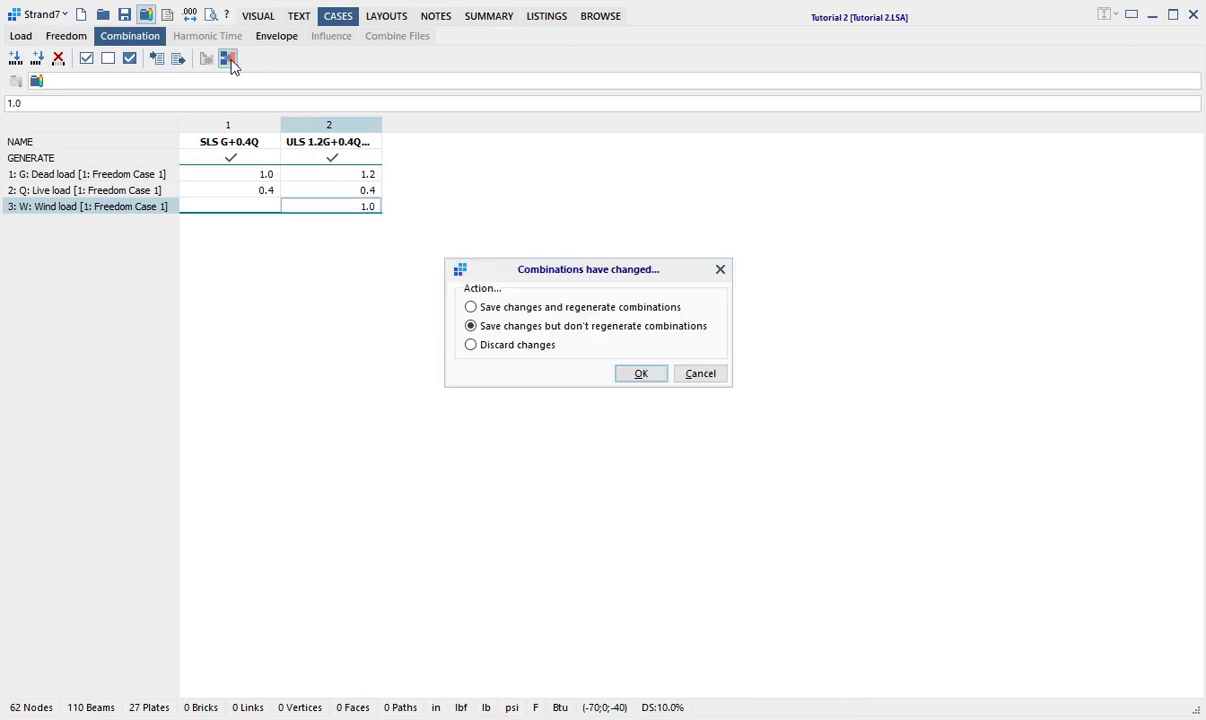
click(472, 309)
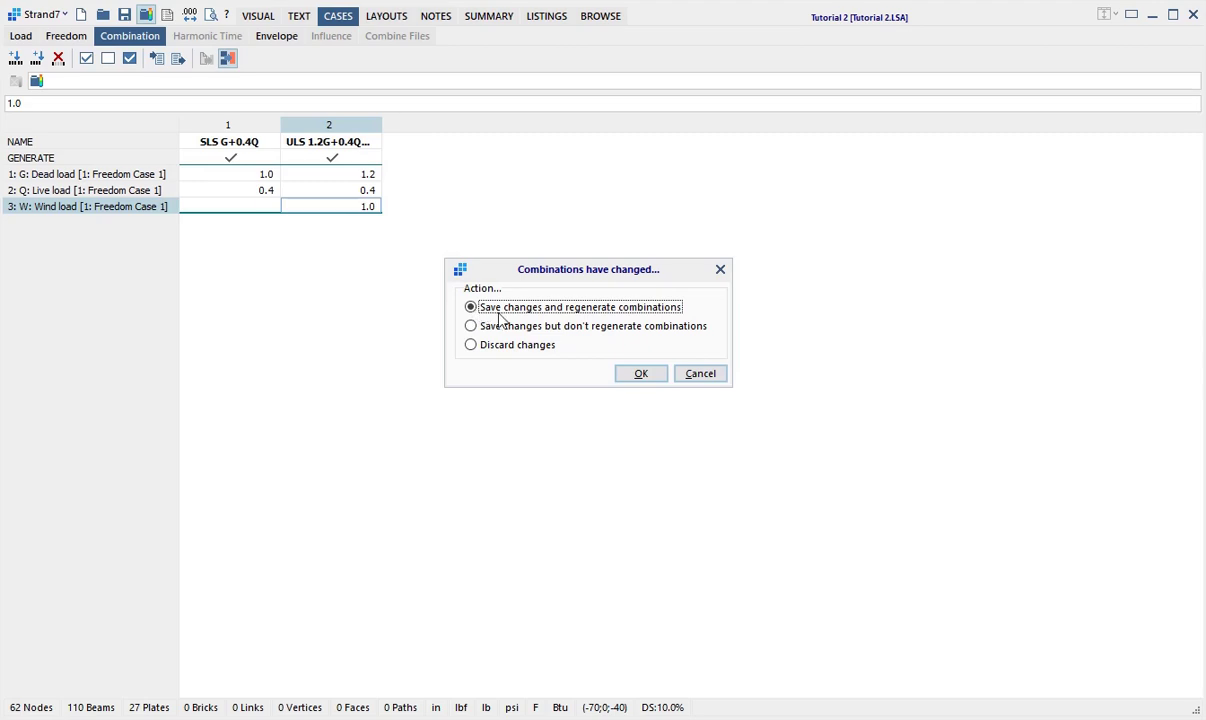
click(632, 374)
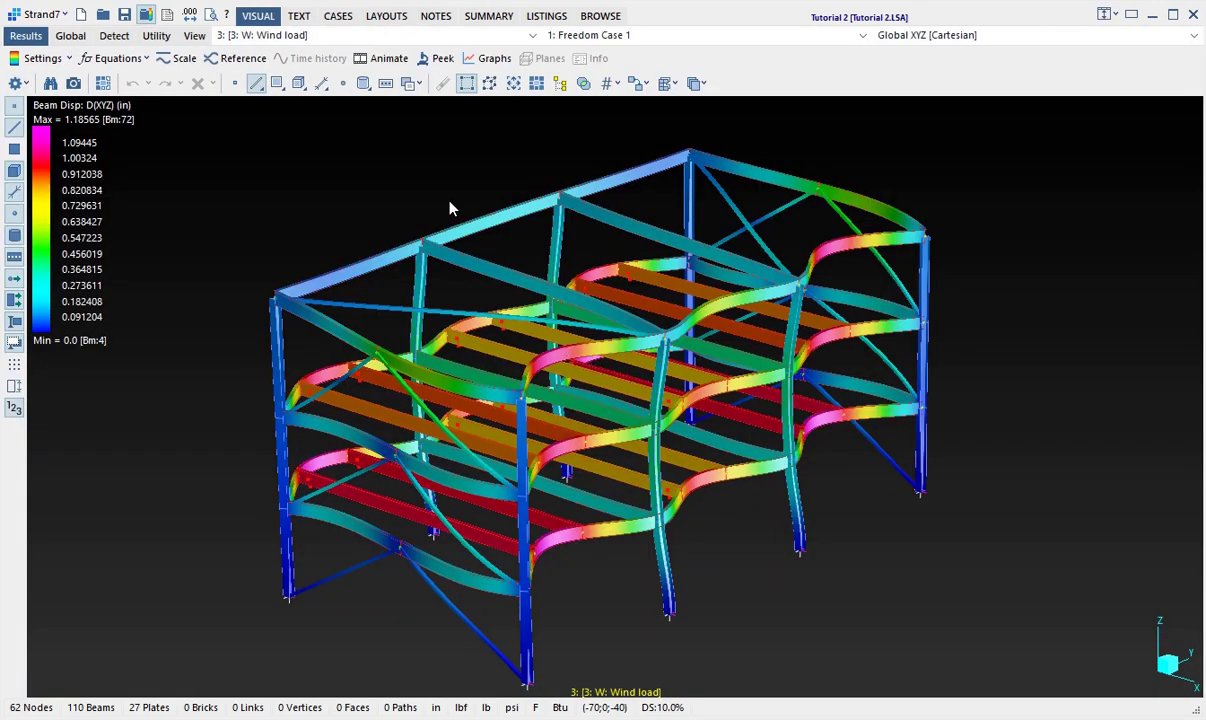
Display the beam displacement results for the SLS G+0.4Q combination and for the ULS 1.2G+0.4Q+W combination
click(330, 37)
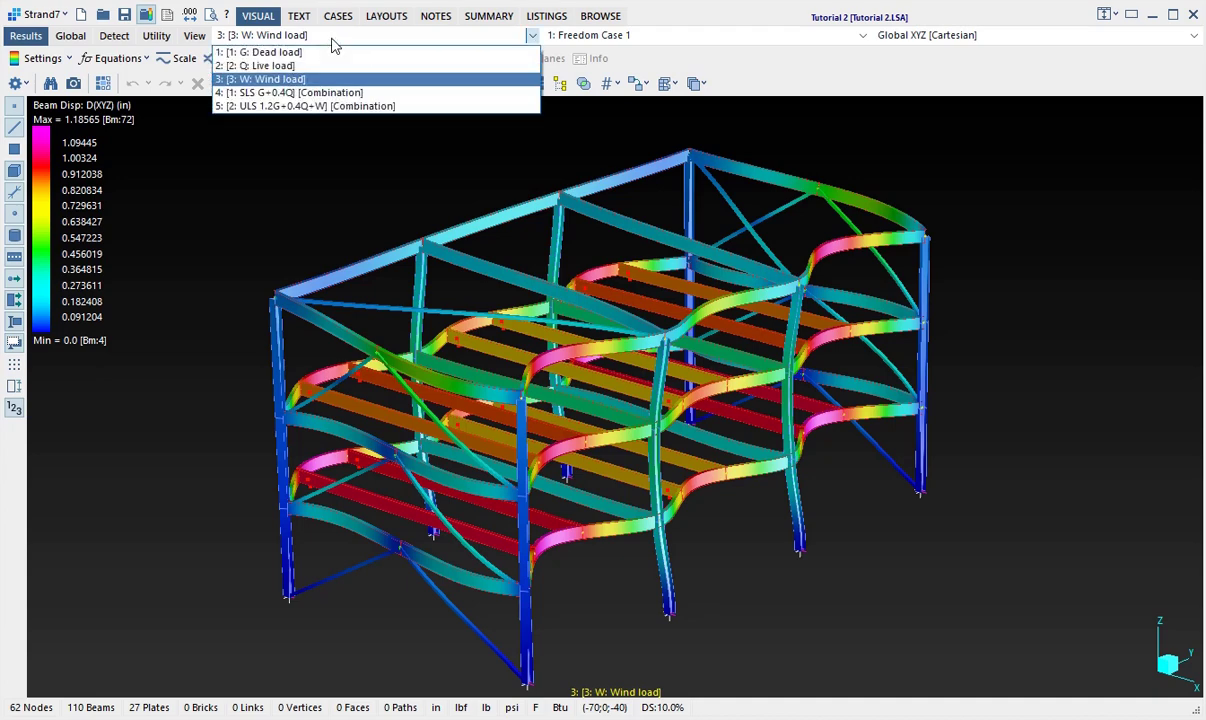
click(340, 92)
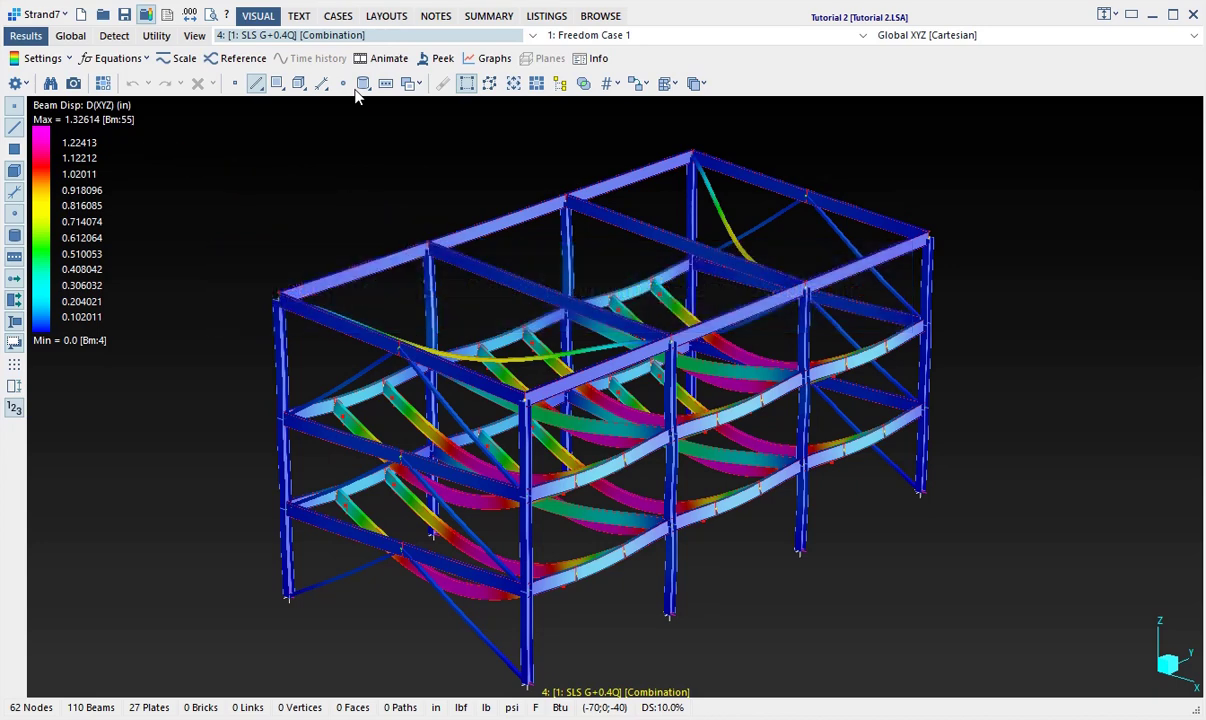
click(336, 37)
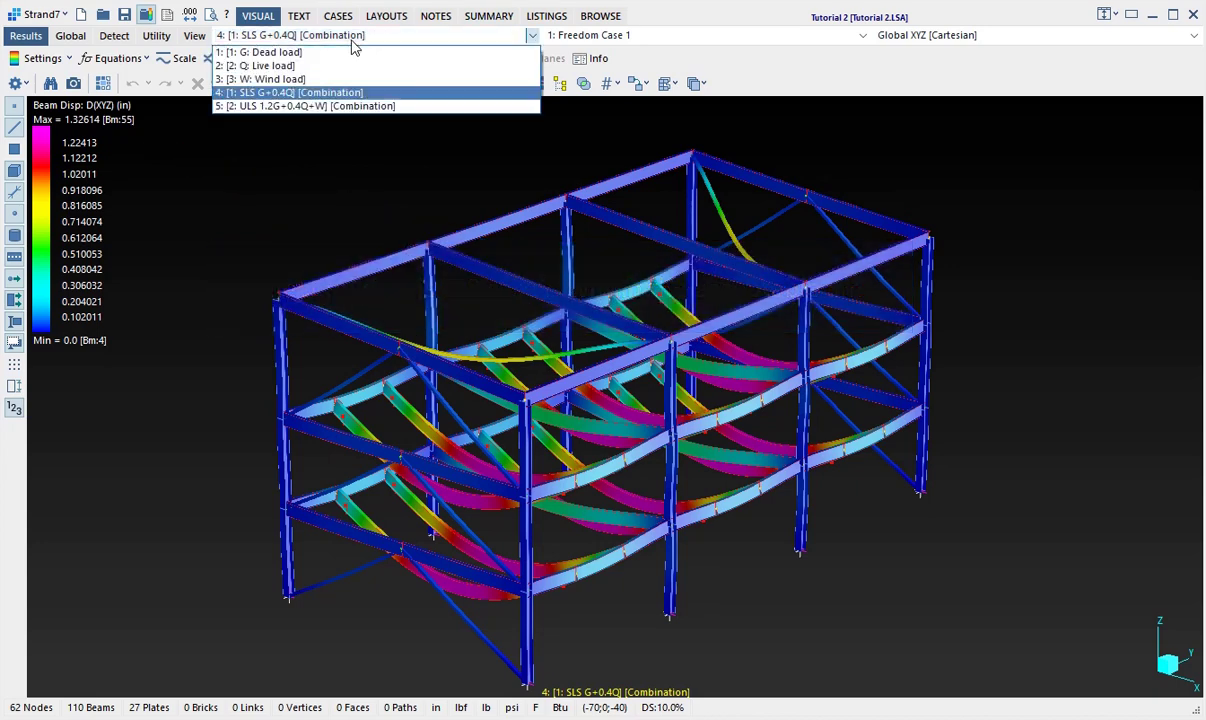
click(363, 106)
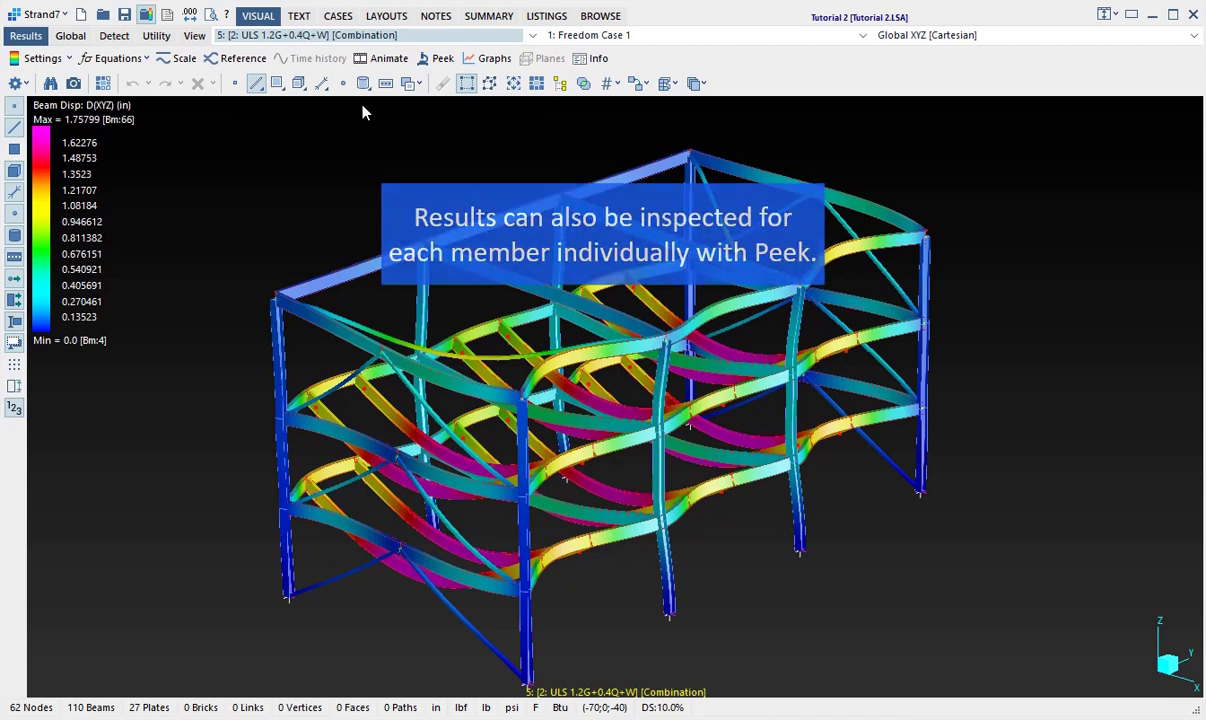
Peek at the beam section results for the ULS combination, show von Mises stress and search for the beam section with the maximum
click(424, 62)
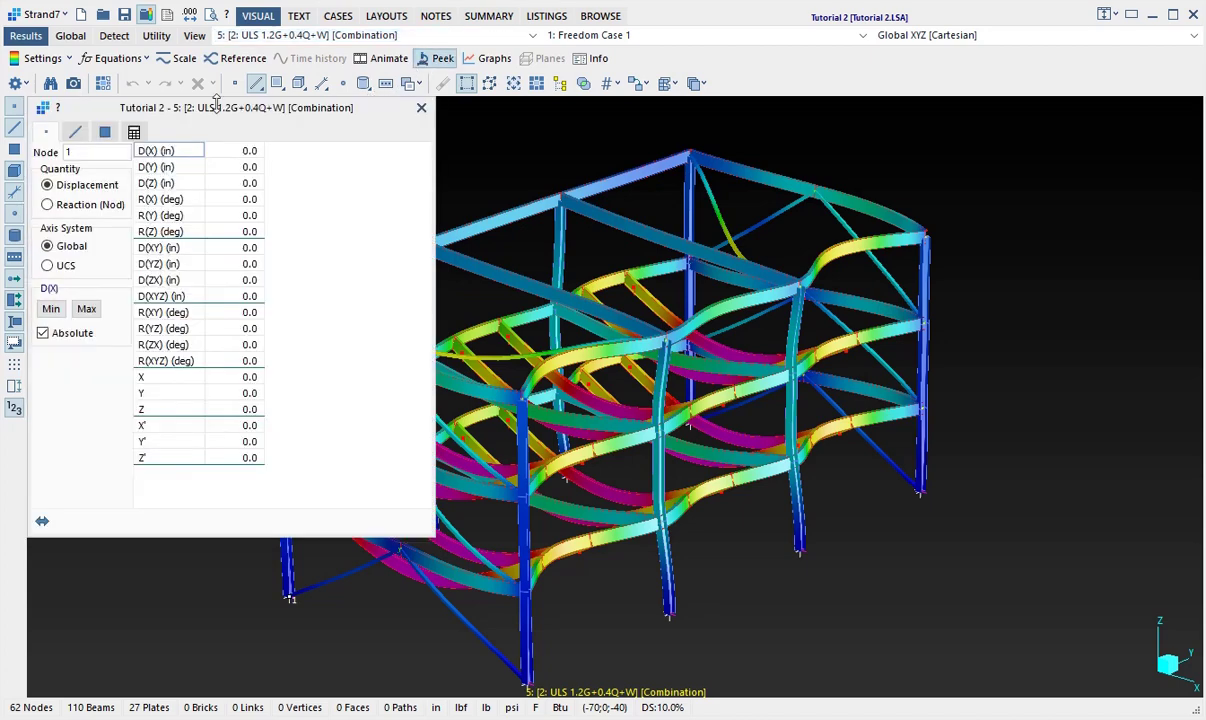
click(77, 133)
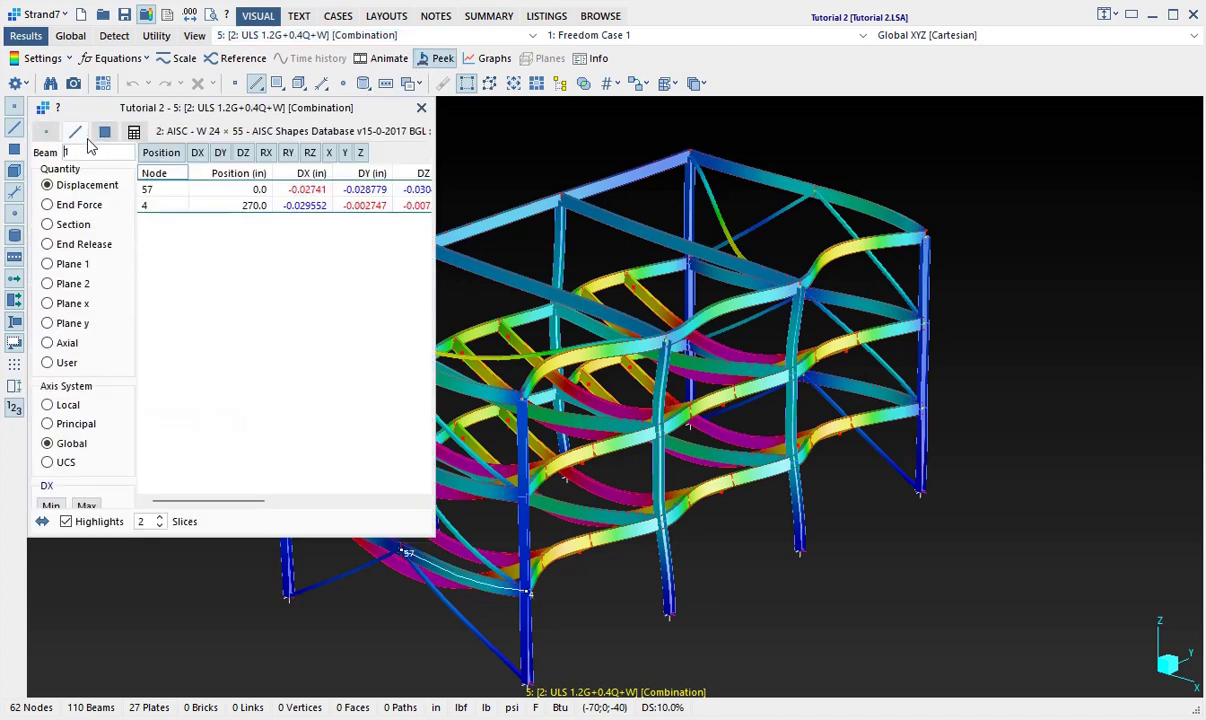
click(61, 226)
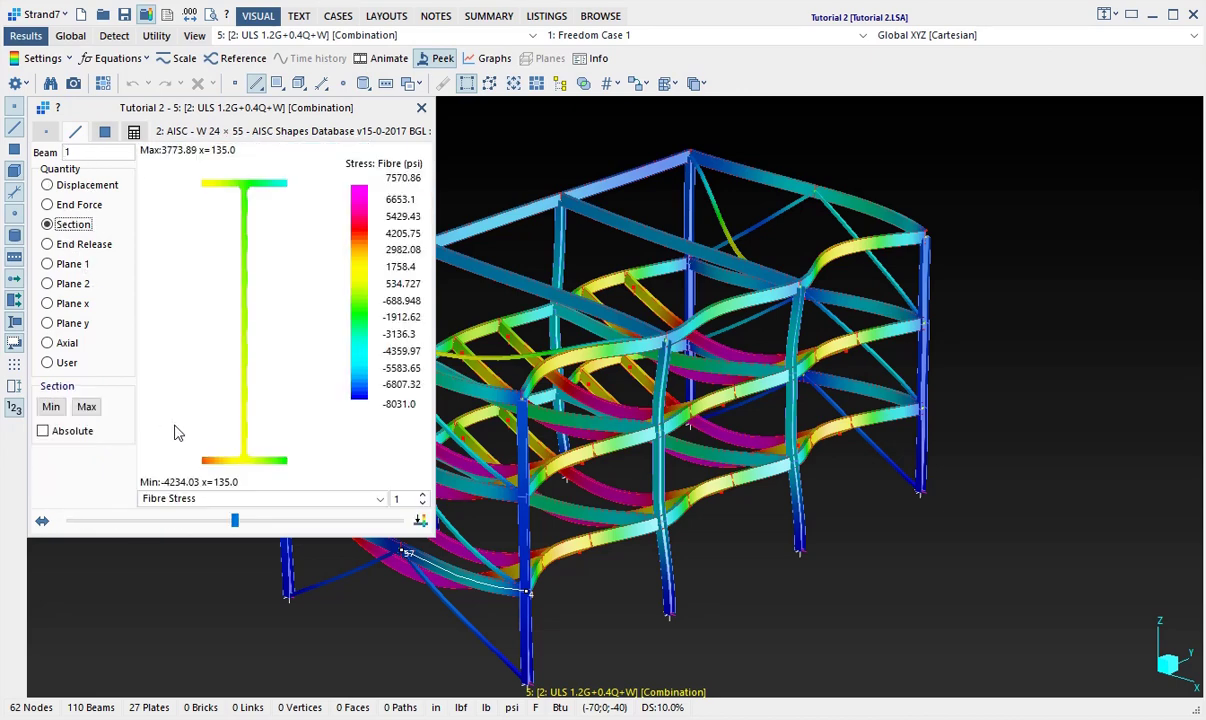
click(220, 499)
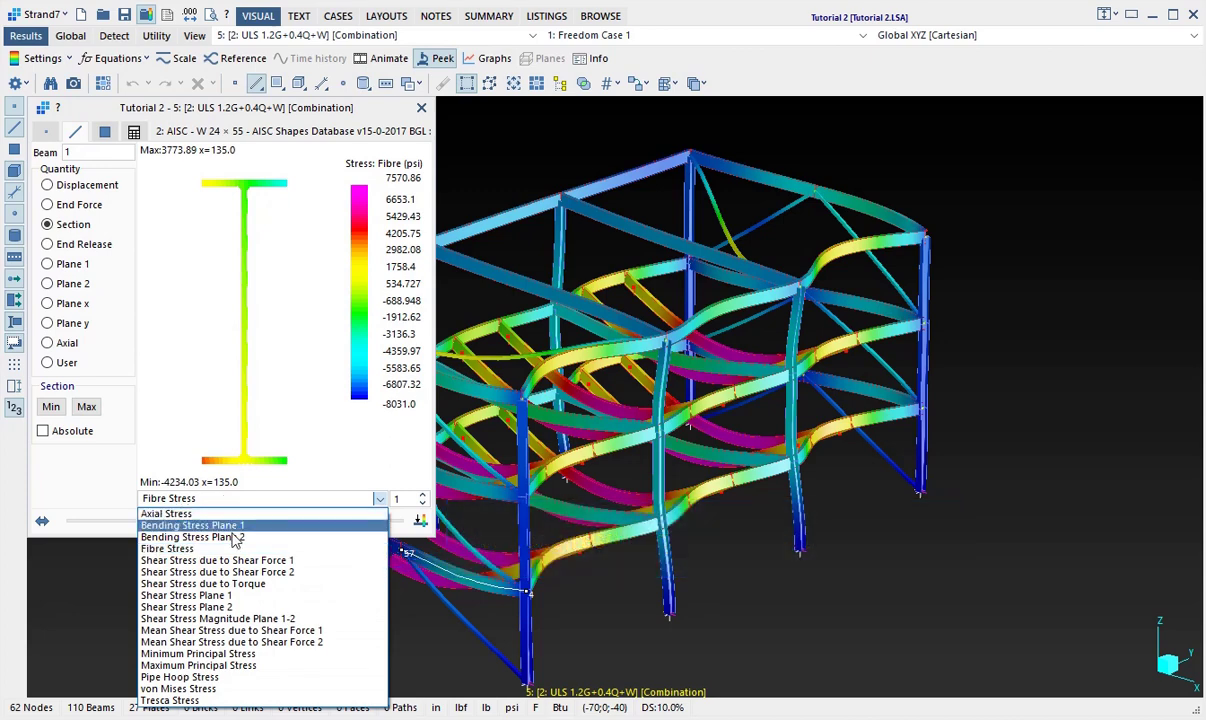
click(208, 689)
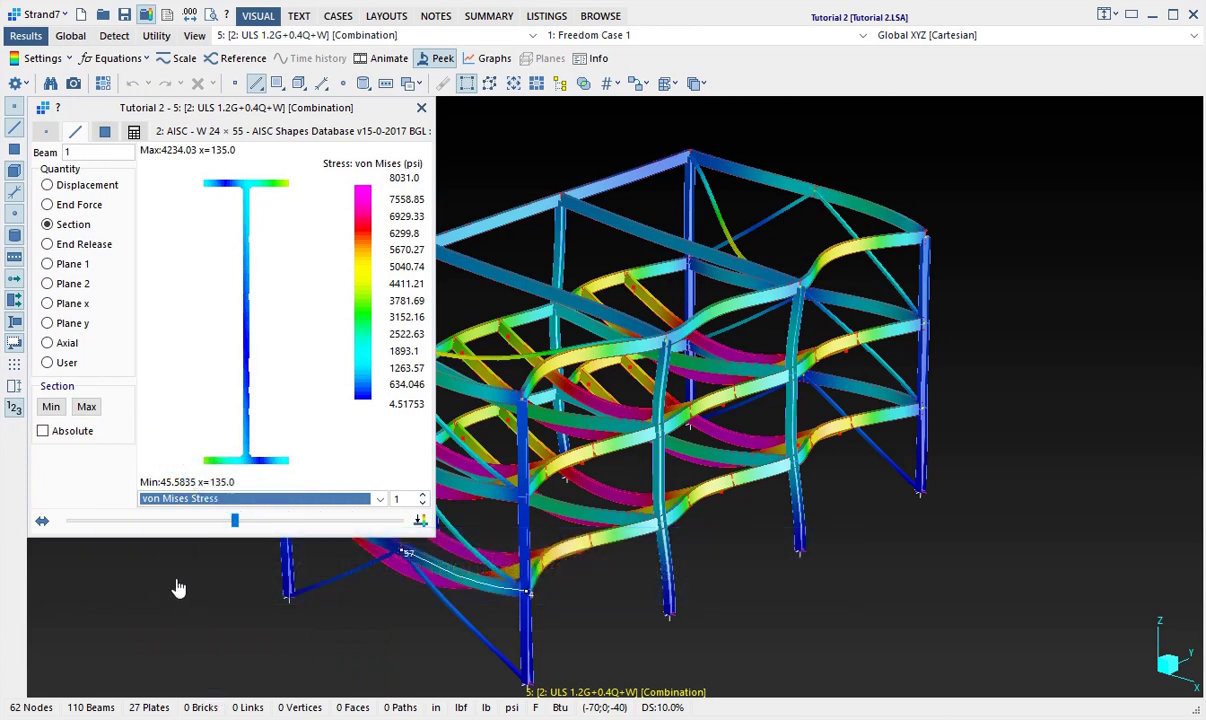
click(87, 408)
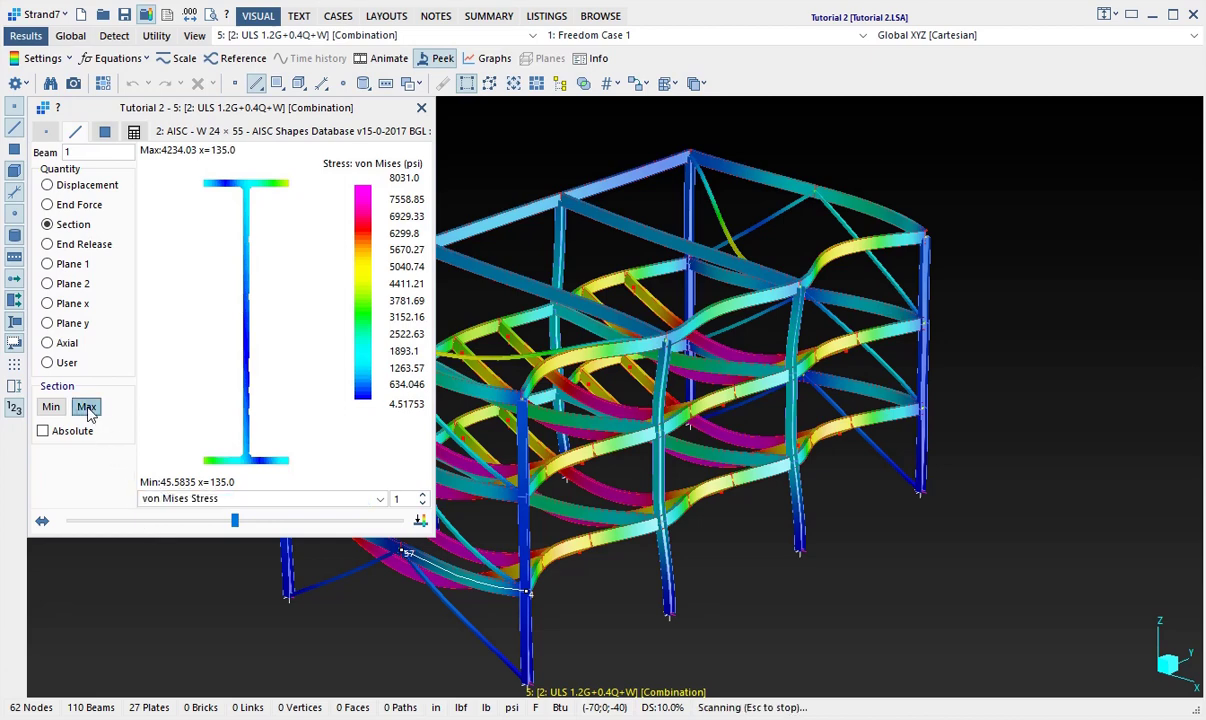